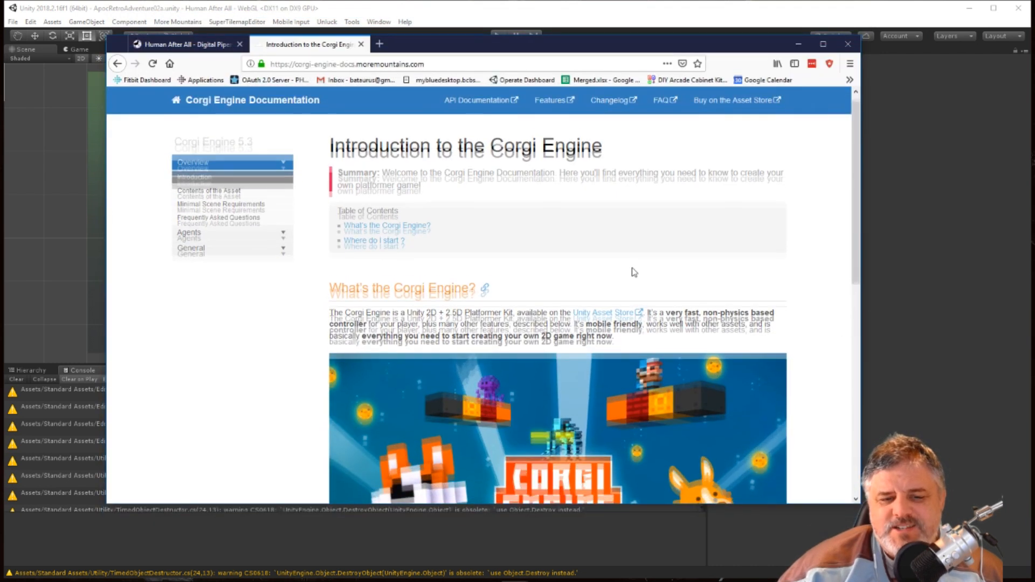
# Review the Corgi Engine documentation introduction and the Human After All page, including its list of Unity assets used.
pyautogui.scroll(-3, 634, 273)
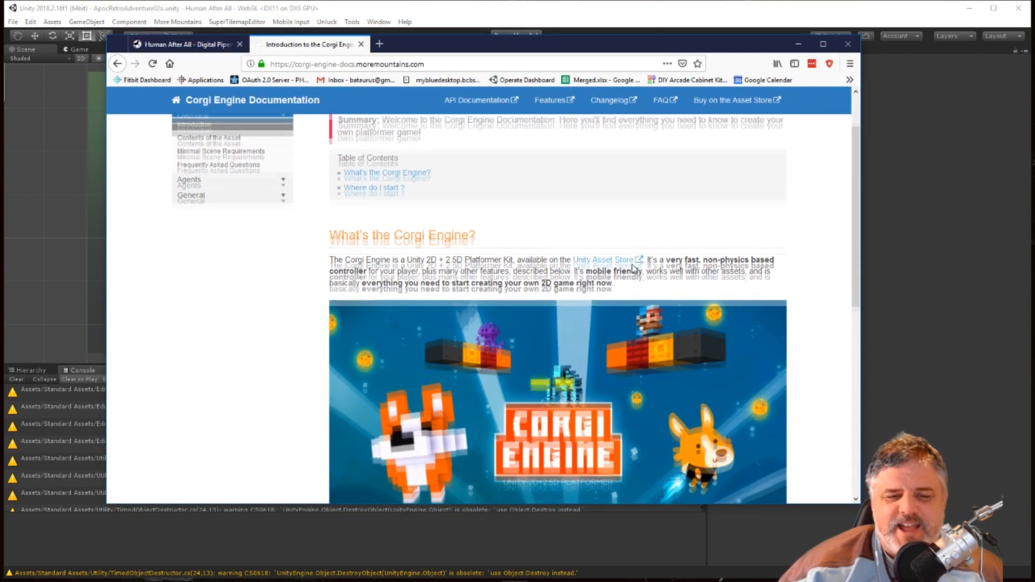
pyautogui.scroll(-2, 557, 268)
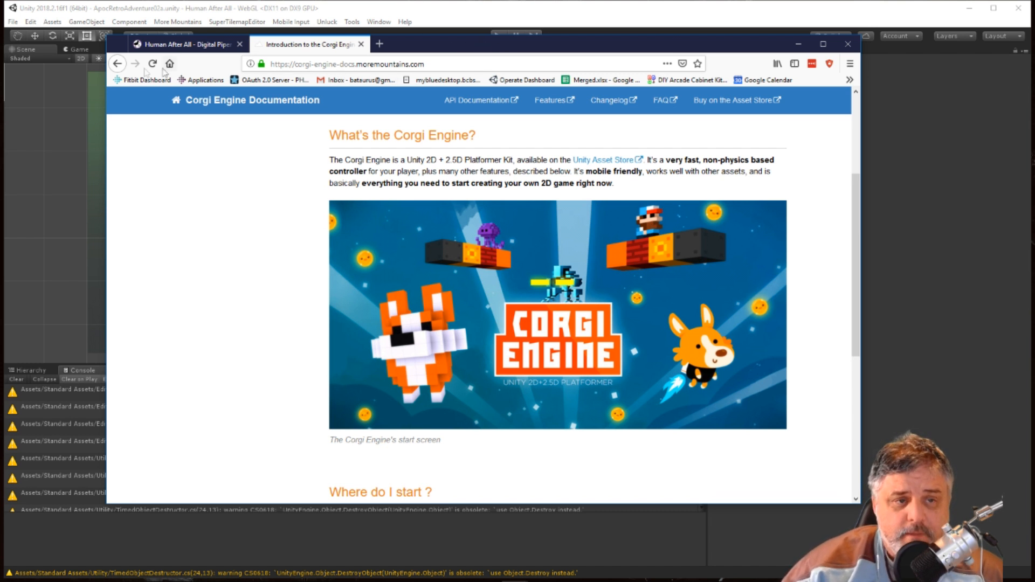
pyautogui.click(176, 47)
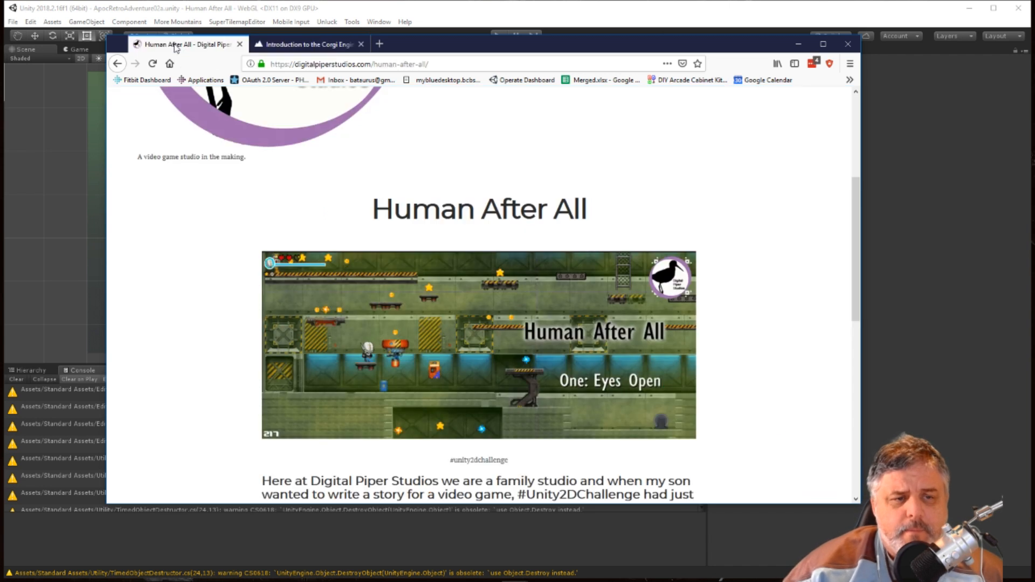
pyautogui.scroll(-2, 619, 152)
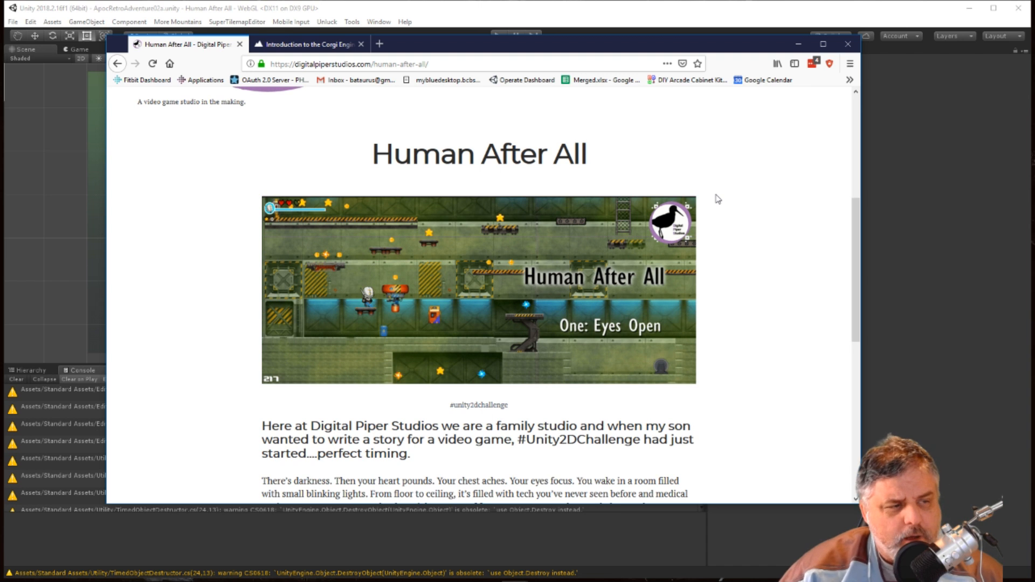
pyautogui.scroll(-2, 722, 200)
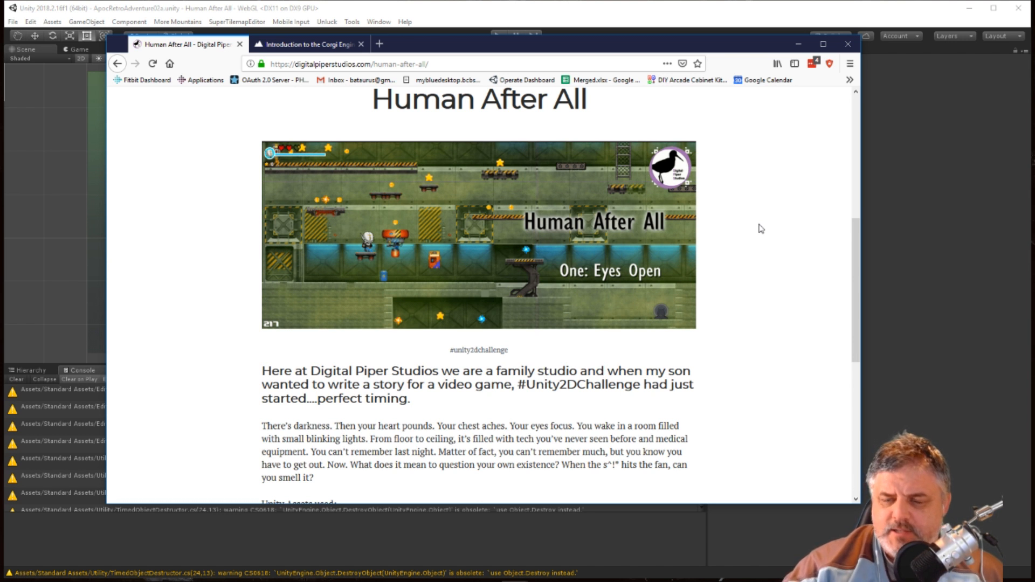
pyautogui.scroll(-4, 710, 257)
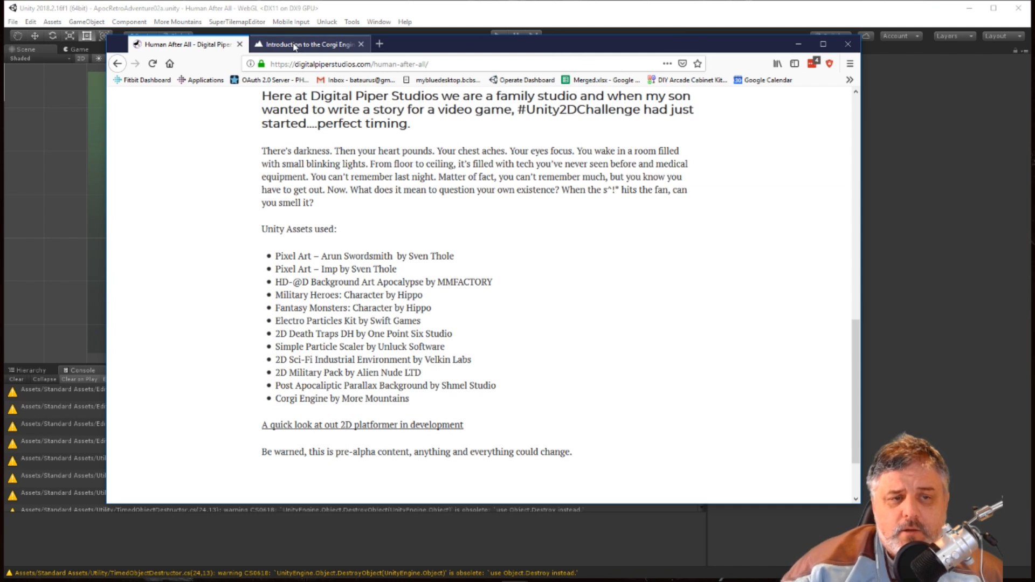
pyautogui.click(311, 47)
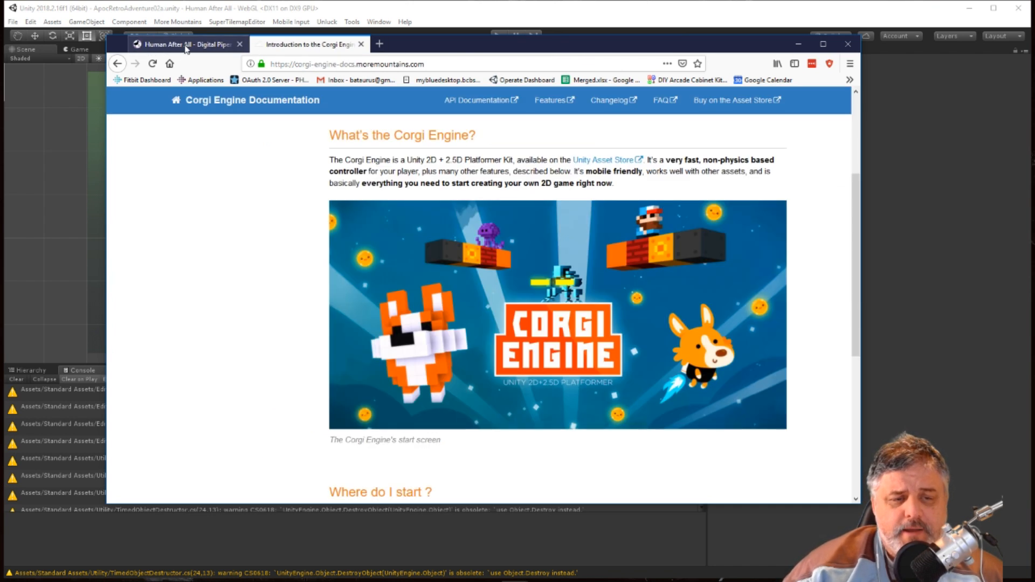
pyautogui.click(186, 47)
pyautogui.scroll(5, 483, 192)
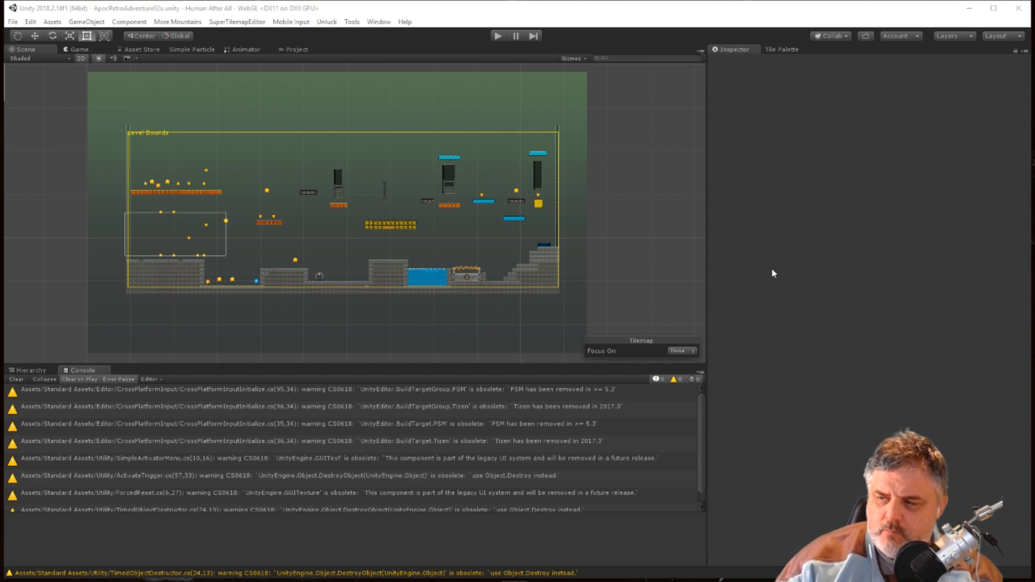
# Switch to Unity, play-test the level with the swordsmith character by moving, jumping and attacking, and stop the game.
pyautogui.click(496, 40)
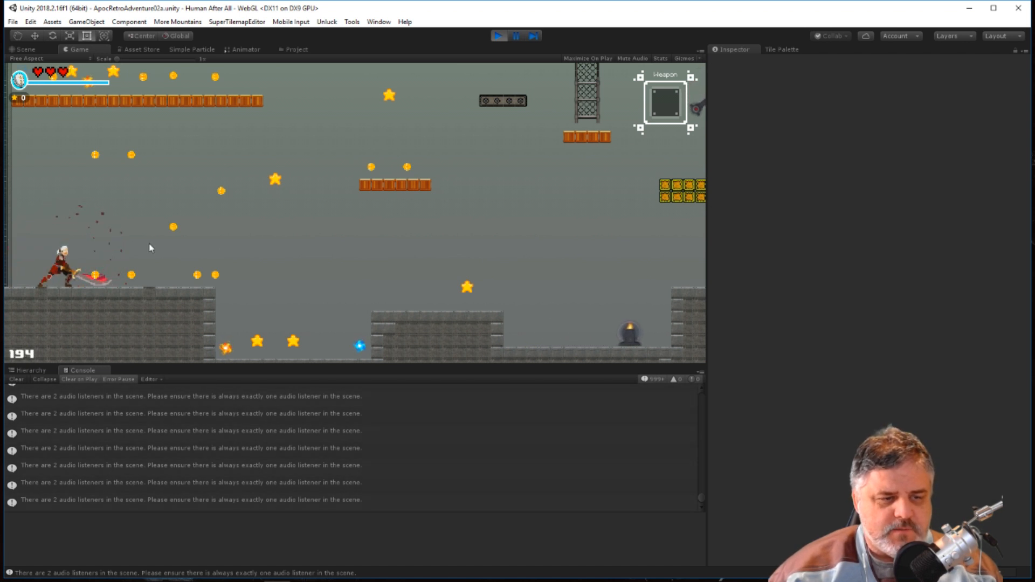
pyautogui.press('Right')
pyautogui.press('e')
pyautogui.press('Right')
pyautogui.press('space')
pyautogui.press('e')
pyautogui.press('e')
pyautogui.press('Right')
pyautogui.press('space')
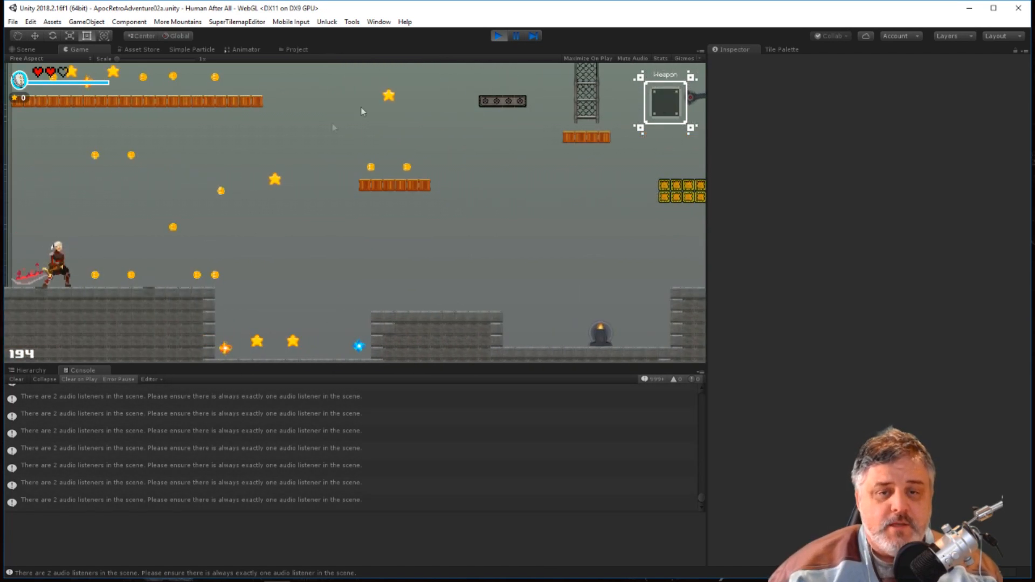
pyautogui.click(498, 36)
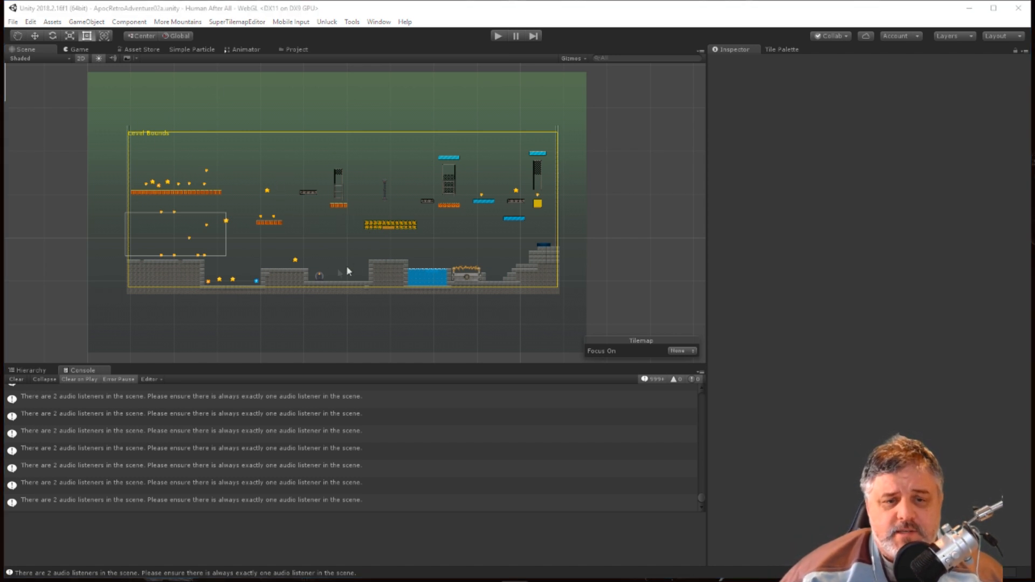
# Inspect the LevelManager object in the scene hierarchy and its Element 0 player prefab.
pyautogui.click(42, 370)
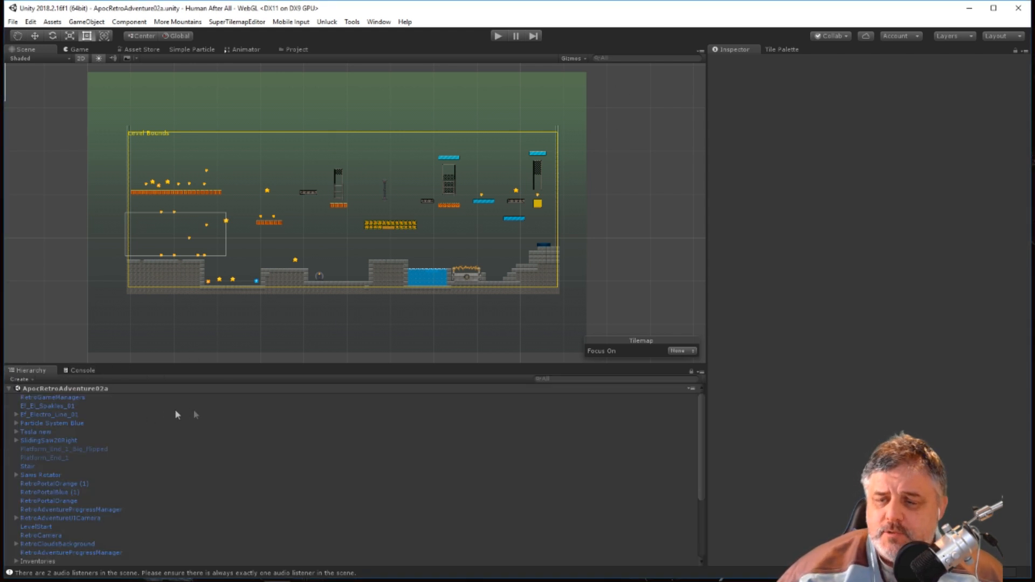
pyautogui.scroll(-3, 130, 469)
pyautogui.click(58, 506)
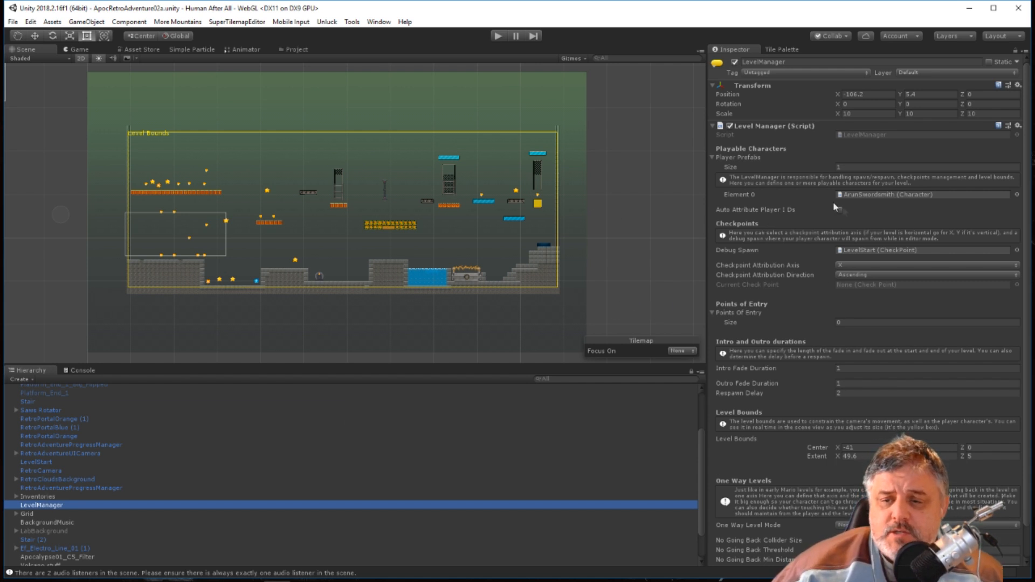
pyautogui.click(858, 193)
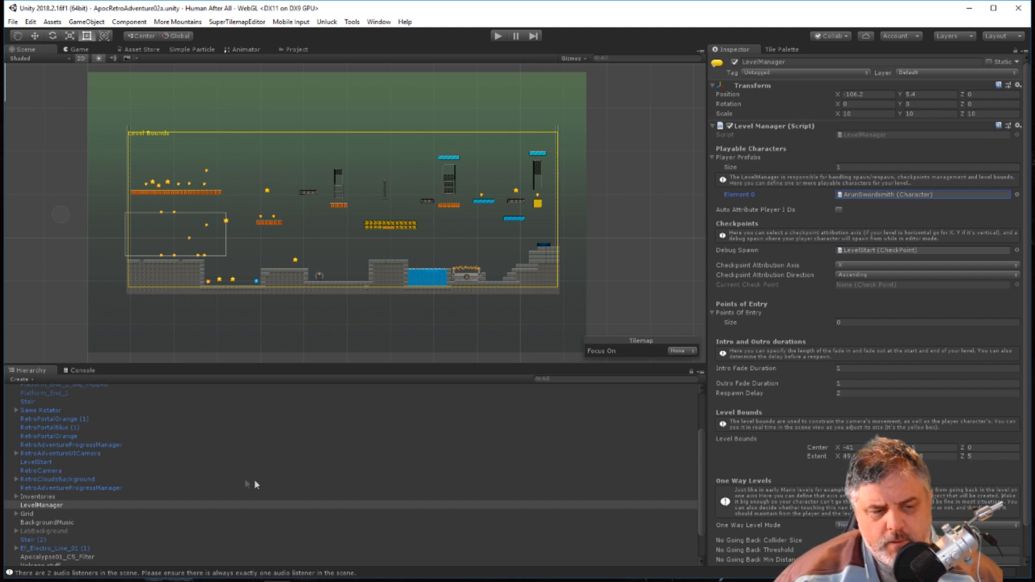
pyautogui.scroll(-3, 256, 464)
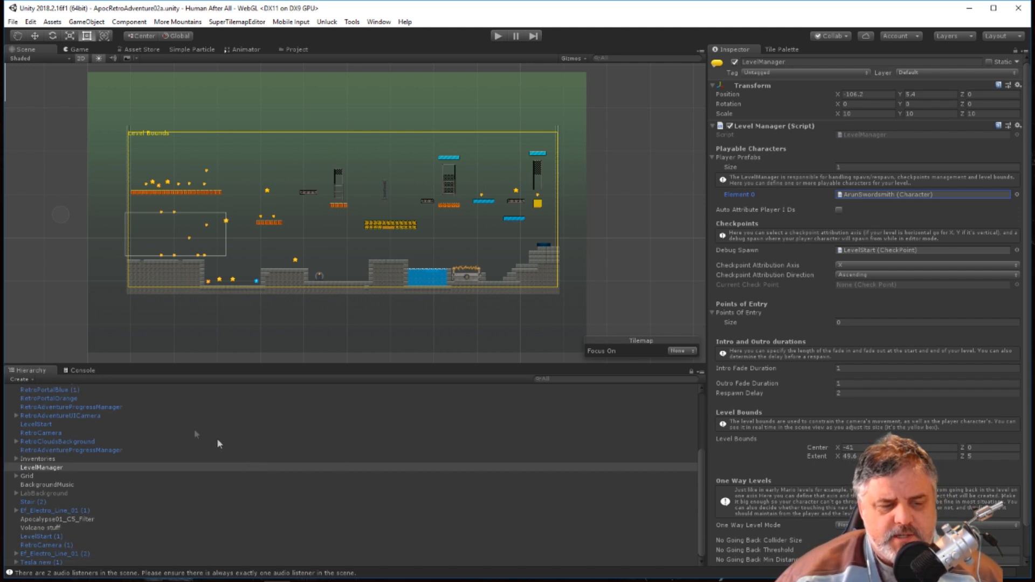
# Assign the Imp 1 prefab from the project's Prefabs folder to Element 0 of the LevelManager's Player Prefabs.
pyautogui.click(295, 49)
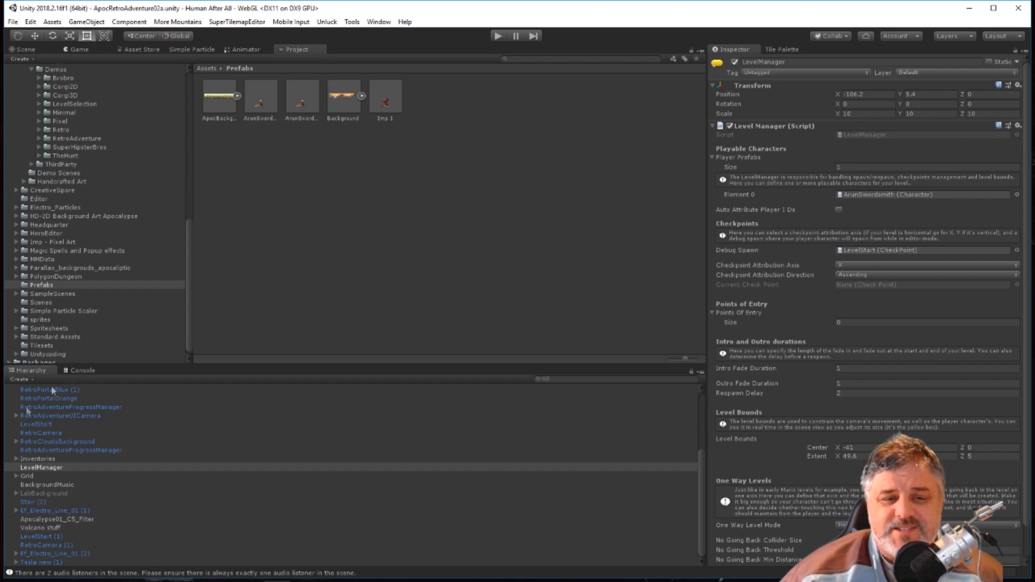
pyautogui.click(24, 50)
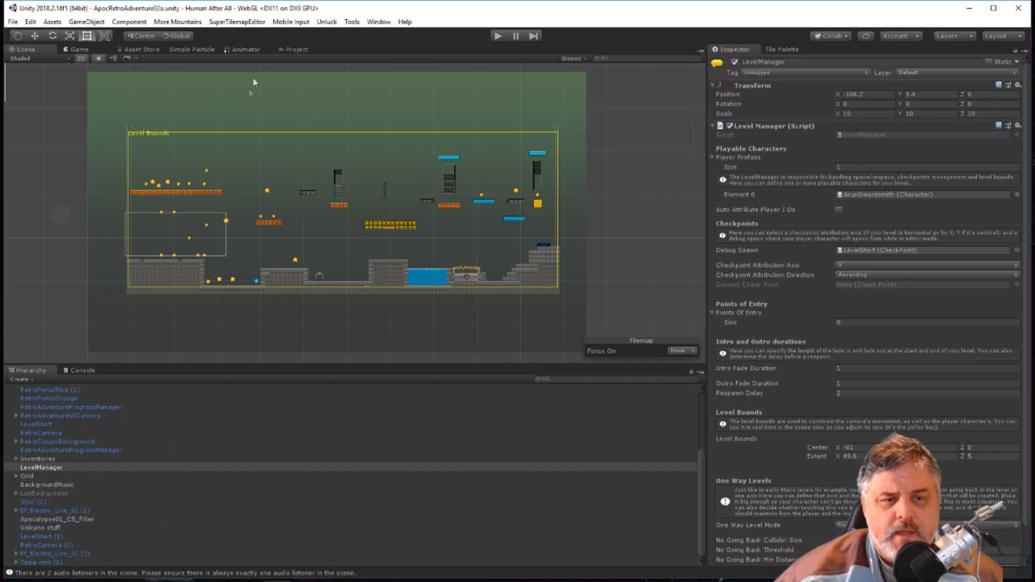
pyautogui.click(294, 50)
pyautogui.scroll(15, 78, 203)
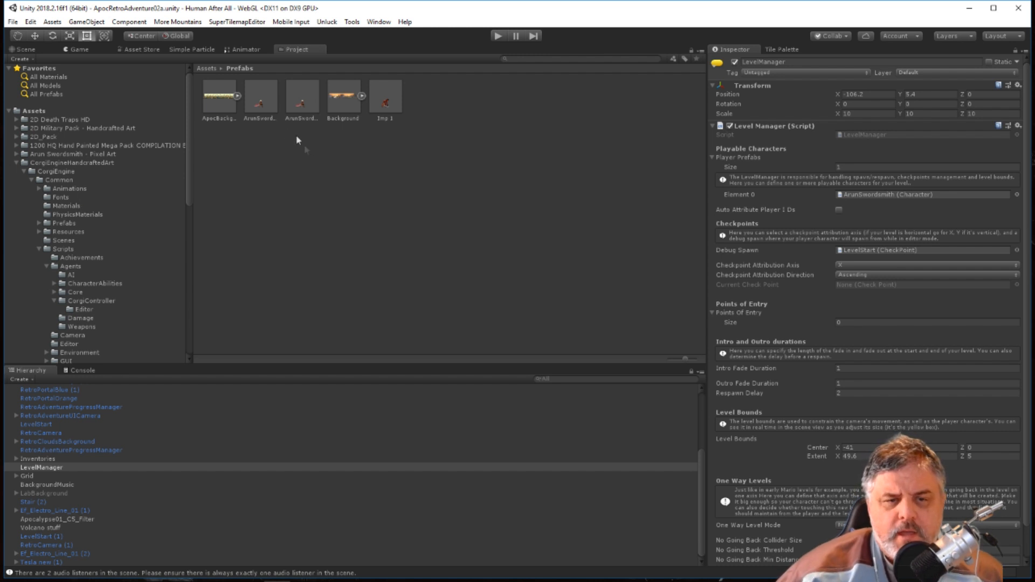
pyautogui.click(258, 102)
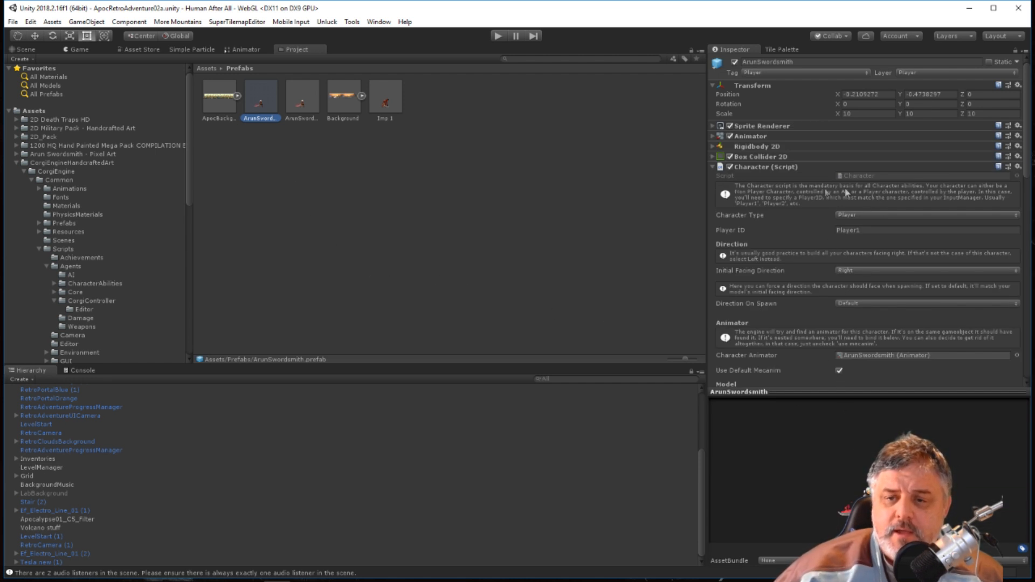
pyautogui.click(45, 468)
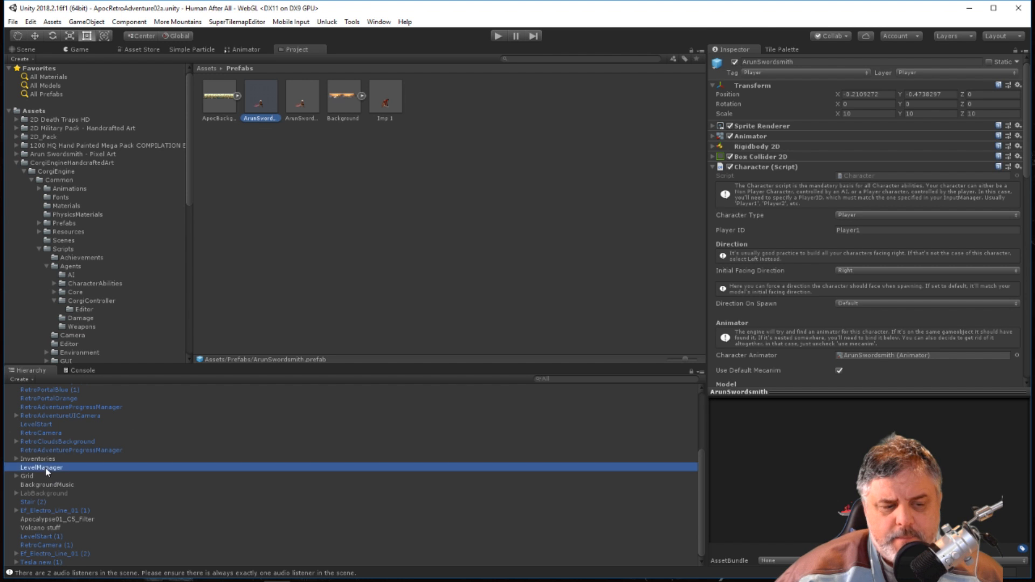
pyautogui.moveTo(388, 98); pyautogui.dragTo(868, 197)
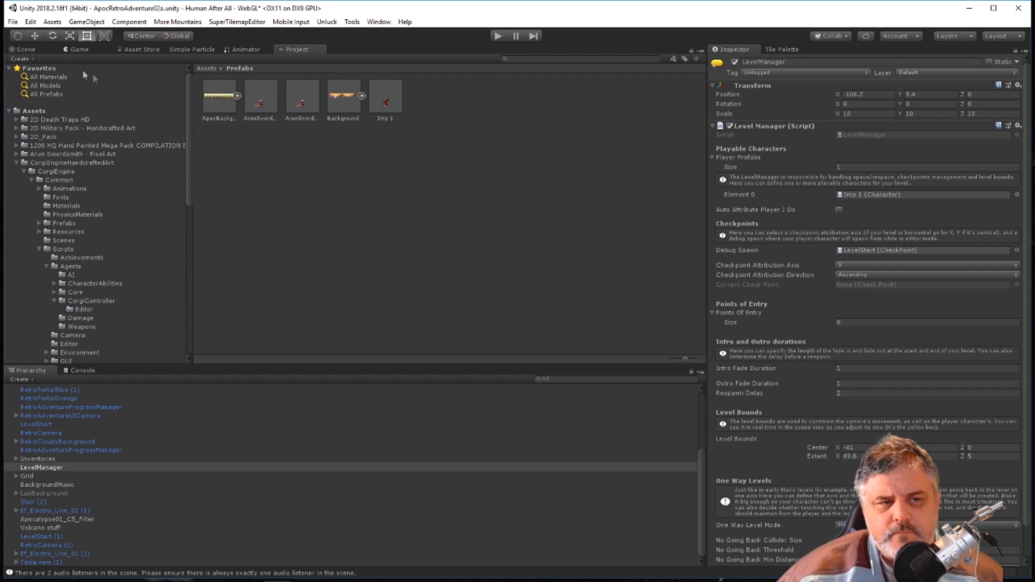
# Run the level and test the Imp character by moving, jumping and landing on the wooden platforms.
pyautogui.click(497, 36)
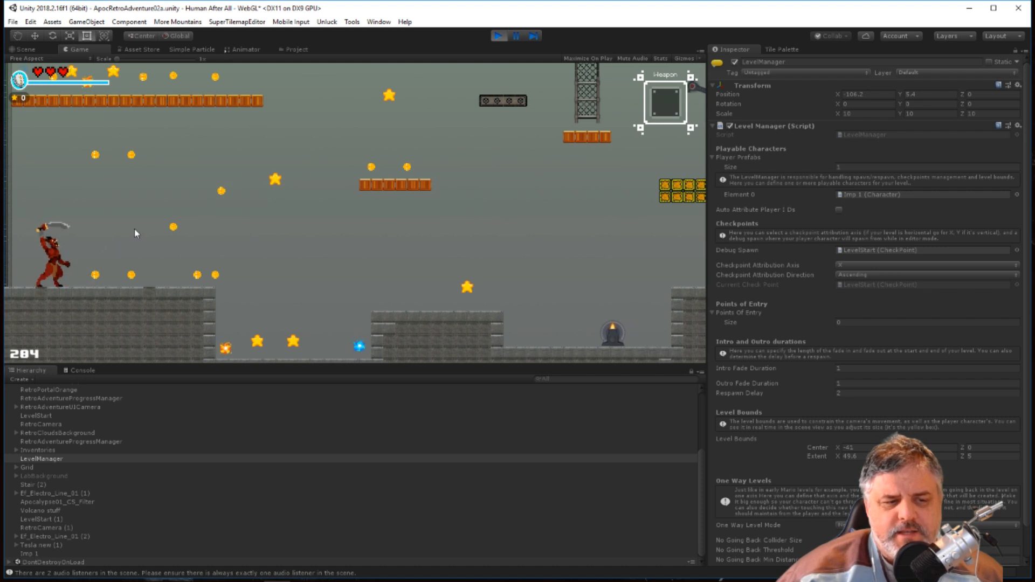
pyautogui.press('Right')
pyautogui.press('space')
pyautogui.press('Left')
pyautogui.press('Right')
pyautogui.press('Left')
pyautogui.press('Right')
pyautogui.press('space')
pyautogui.press('space')
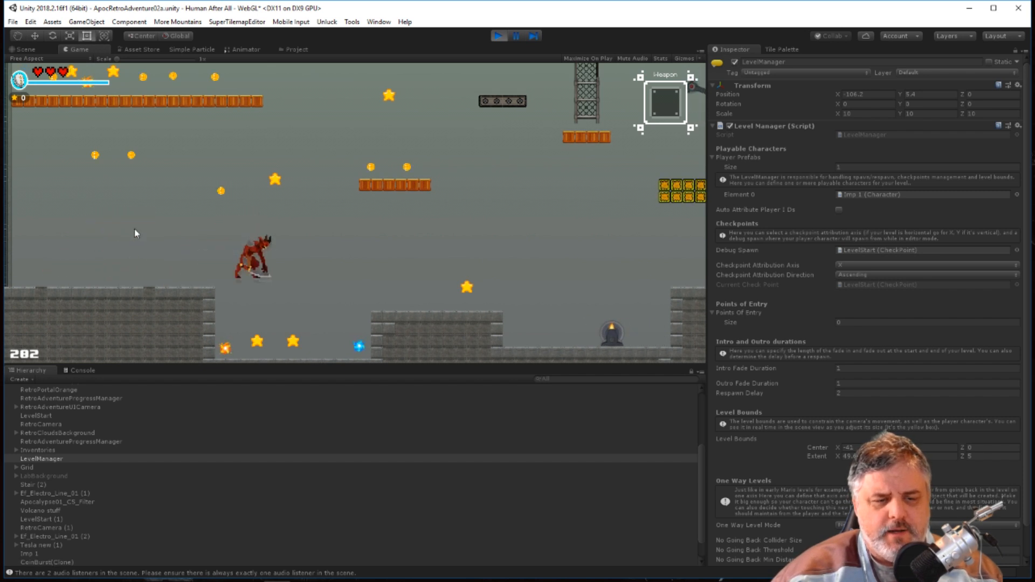
pyautogui.press('Right')
pyautogui.press('space')
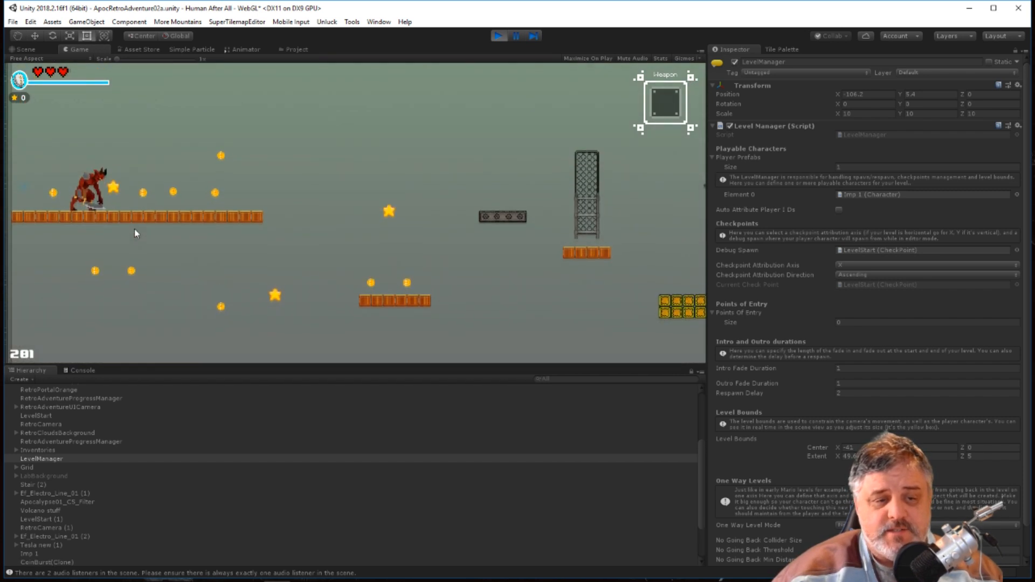
pyautogui.press('Right')
pyautogui.press('Left')
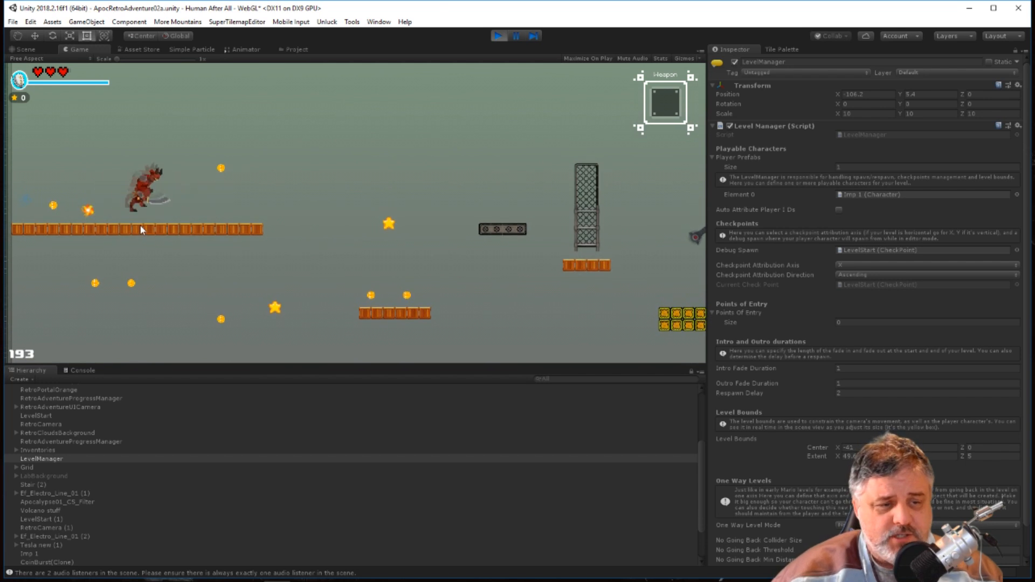
pyautogui.press('Right')
pyautogui.press('Right')
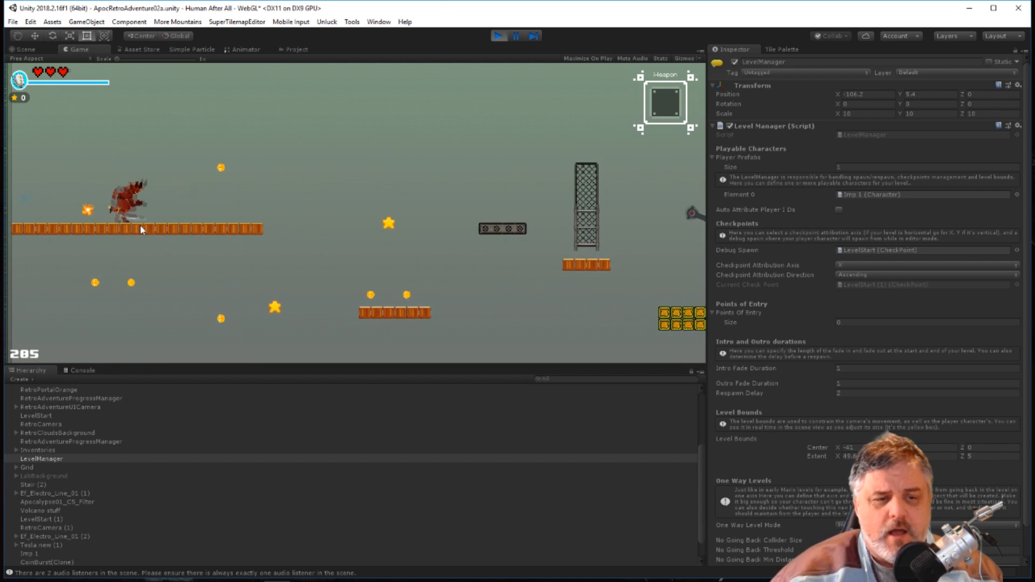
pyautogui.press('space')
pyautogui.press('Right')
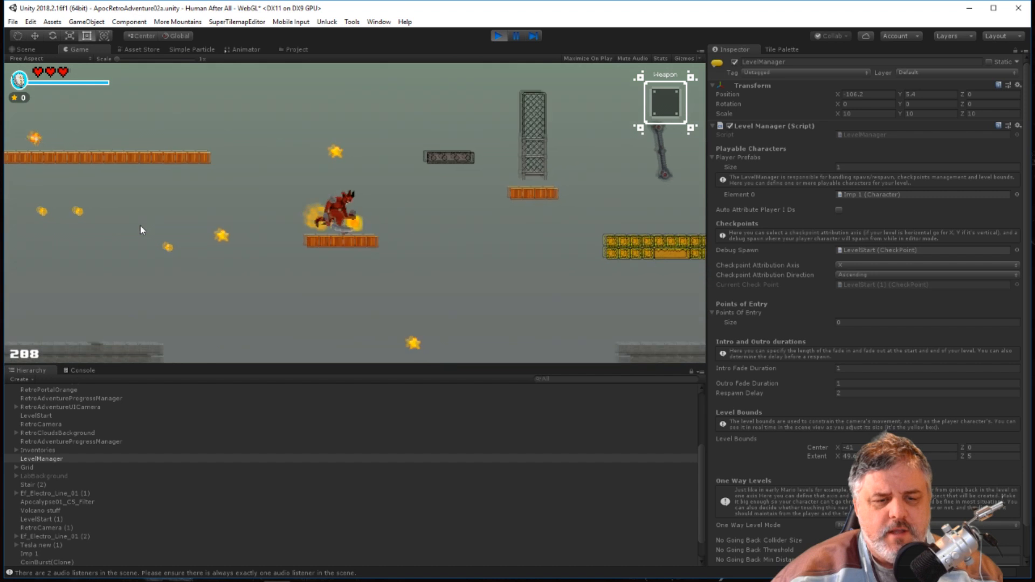
pyautogui.press('Left')
pyautogui.press('space')
pyautogui.press('Right')
pyautogui.press('Right')
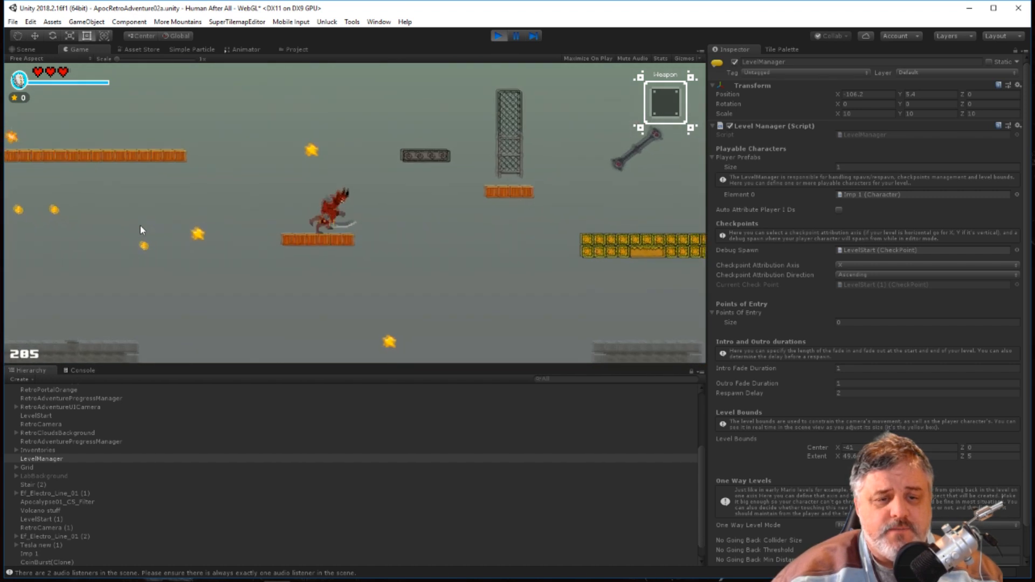
pyautogui.press('space')
pyautogui.press('Left')
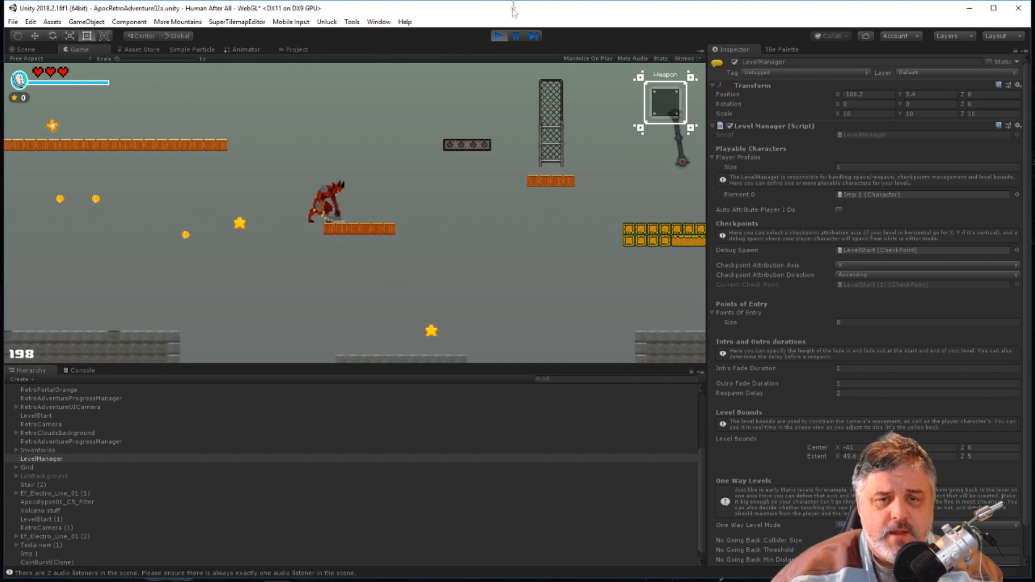
# Stop the play test and save the scene.
pyautogui.click(499, 36)
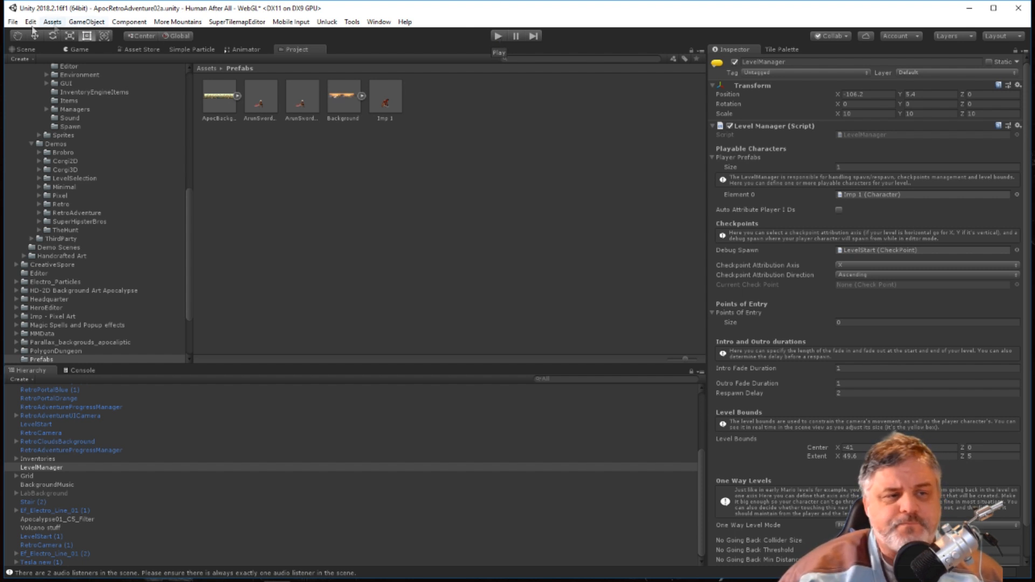
pyautogui.click(13, 22)
pyautogui.click(44, 63)
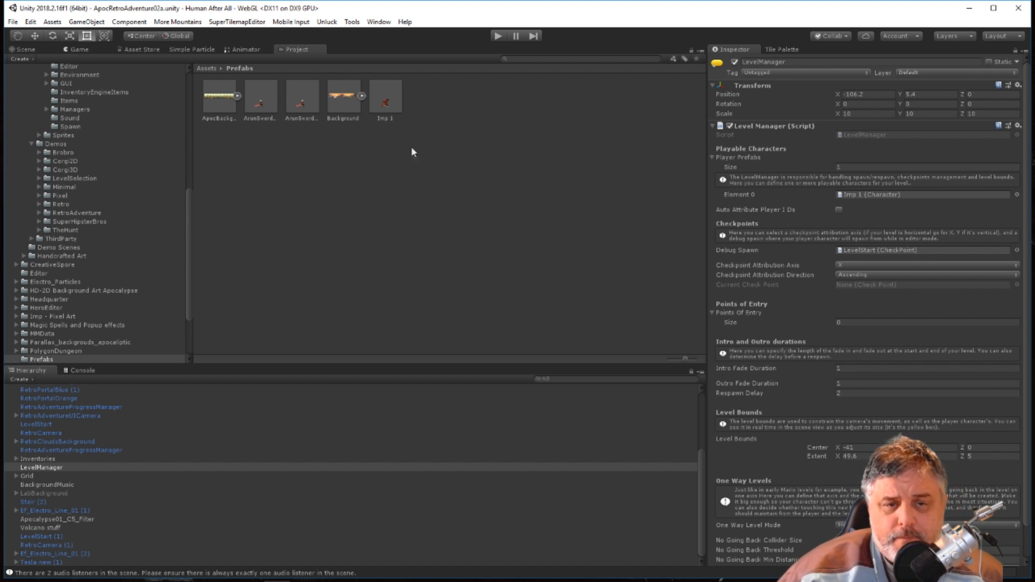
# Compare the components and settings of the ArunSwordsmith 1 and Imp 1 prefabs.
pyautogui.click(300, 104)
pyautogui.click(380, 107)
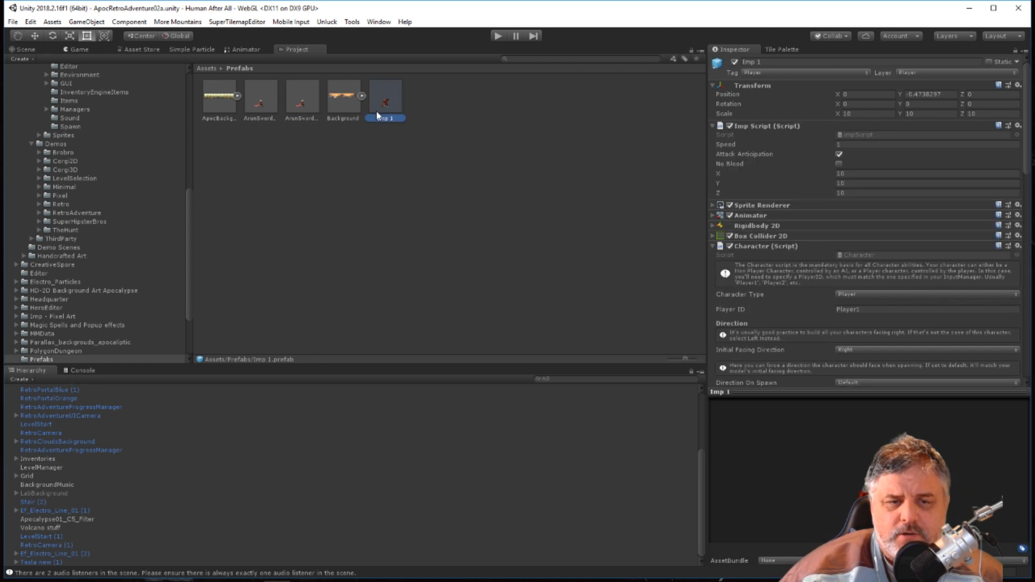
pyautogui.click(296, 108)
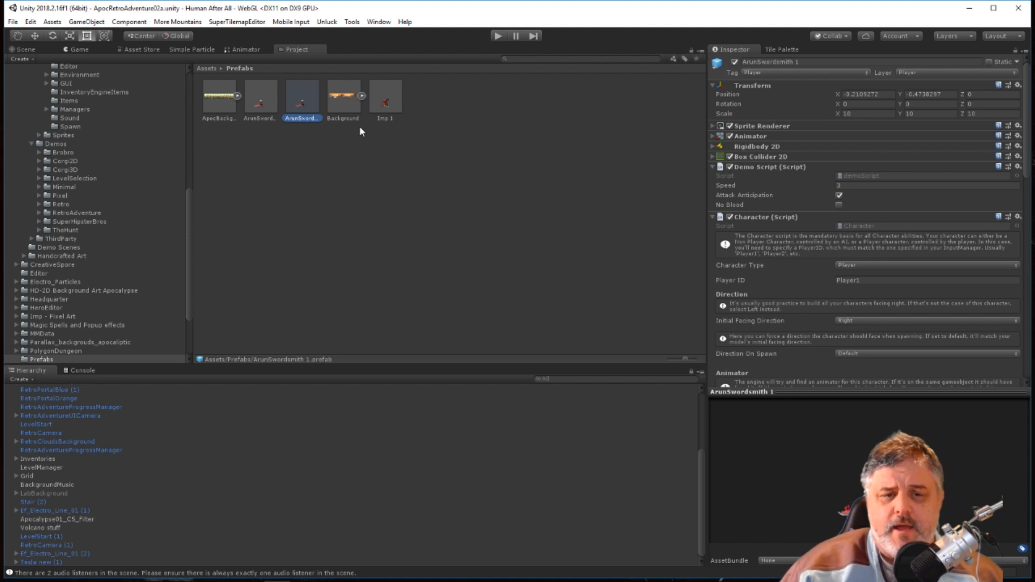
pyautogui.click(386, 105)
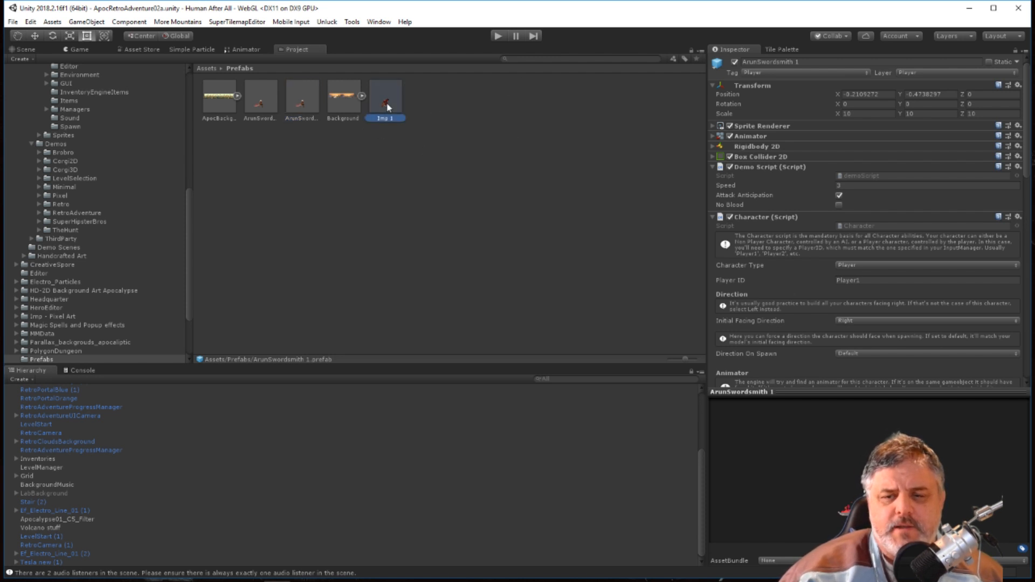
pyautogui.scroll(10, 76, 210)
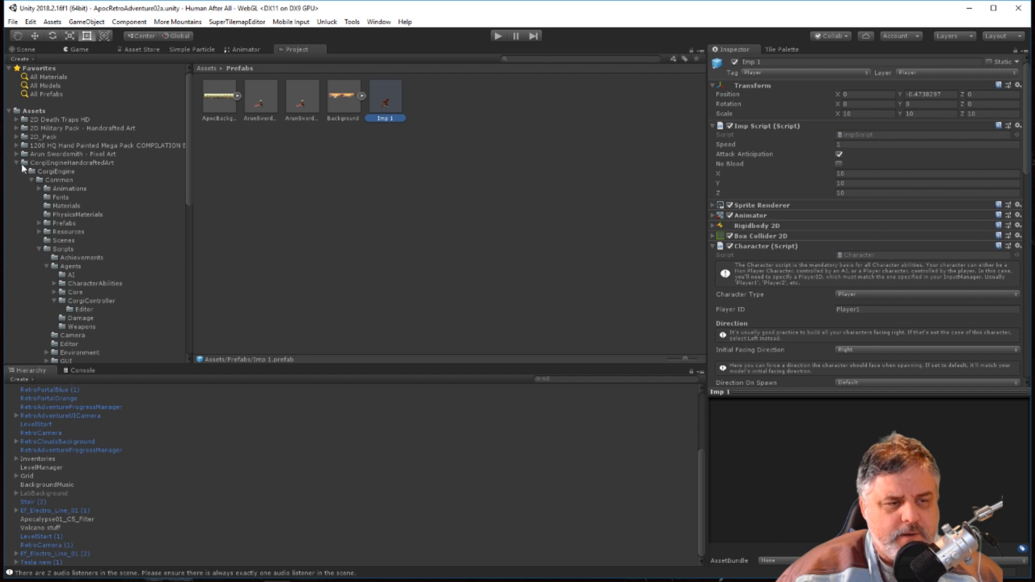
# Collapse the CorgiEngineHandcraftedArt folder and examine the contents of the Imp - Pixel Art package's Demo folder.
pyautogui.click(17, 162)
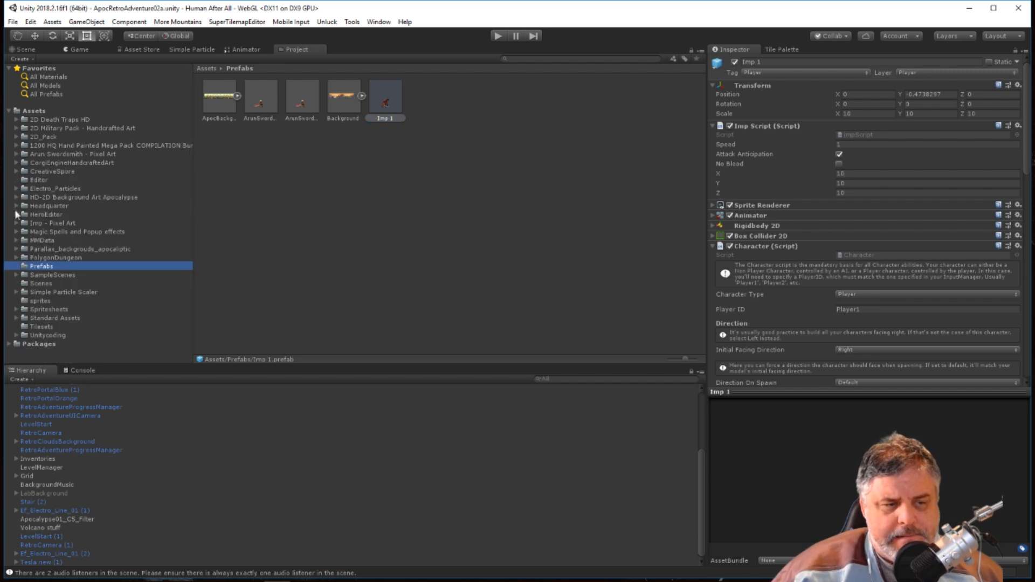
pyautogui.click(16, 222)
pyautogui.click(46, 231)
pyautogui.click(49, 241)
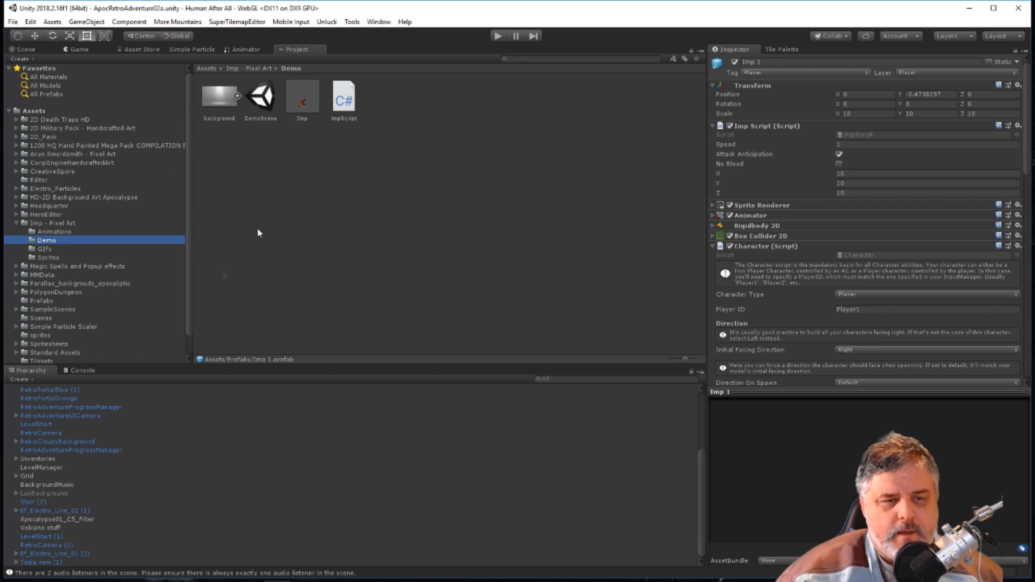
pyautogui.scroll(-1, 82, 306)
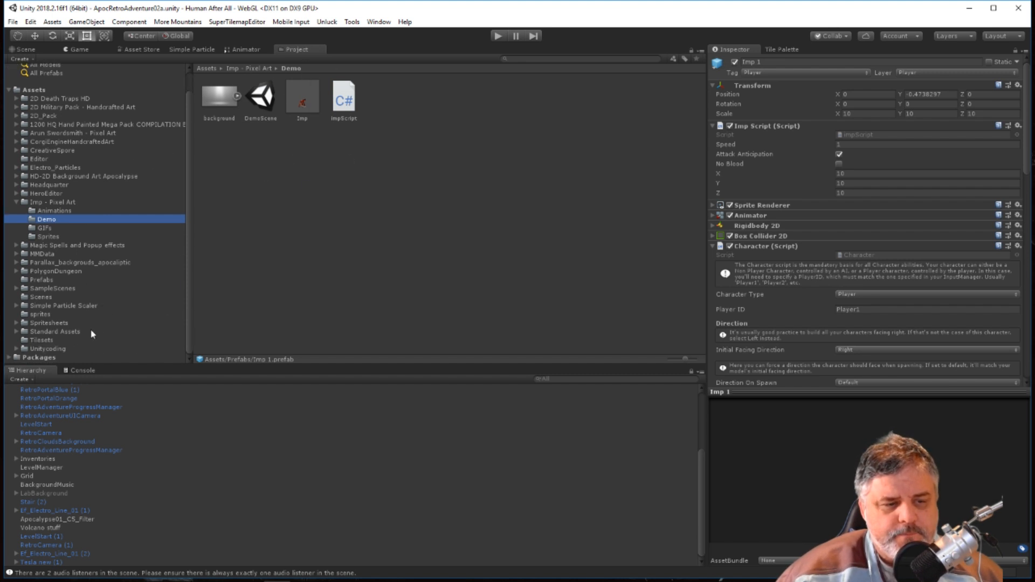
# Delete the Imp 1 prefab from the Prefabs folder.
pyautogui.click(46, 281)
pyautogui.click(385, 105)
pyautogui.press('Delete')
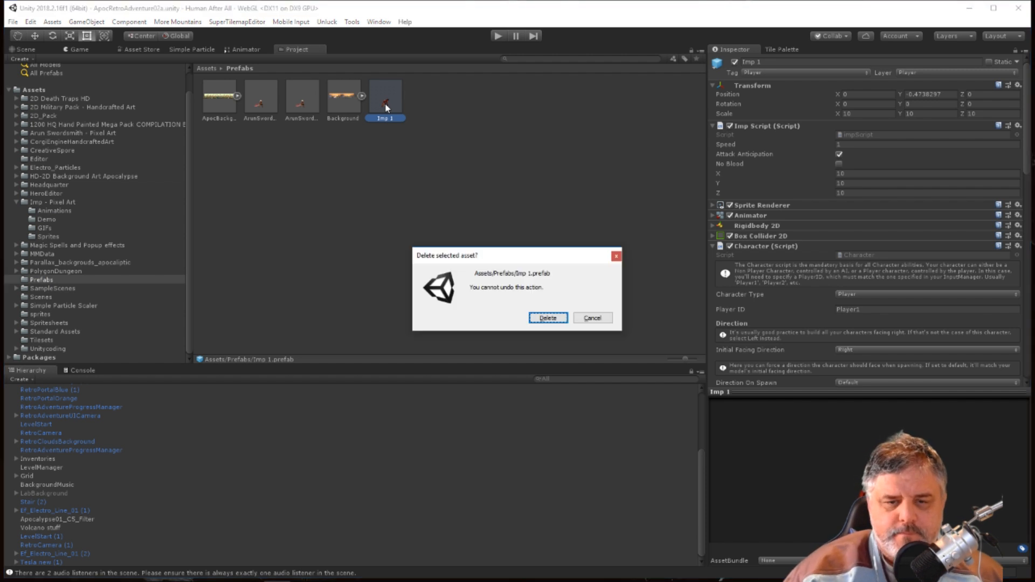
pyautogui.click(548, 318)
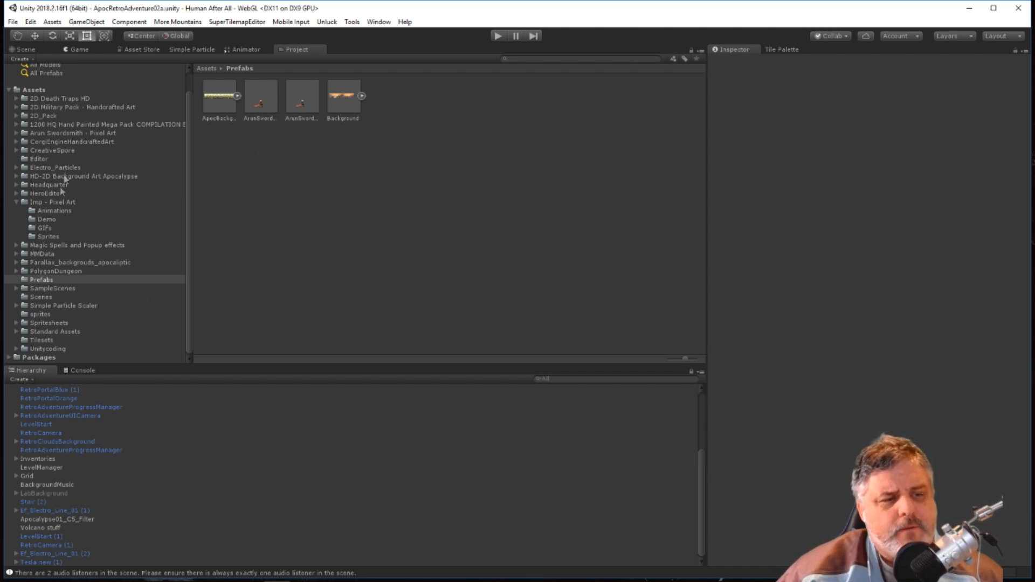
# Duplicate the original Imp prefab in the Imp - Pixel Art Demo folder and move the copy into the Prefabs folder.
pyautogui.click(160, 203)
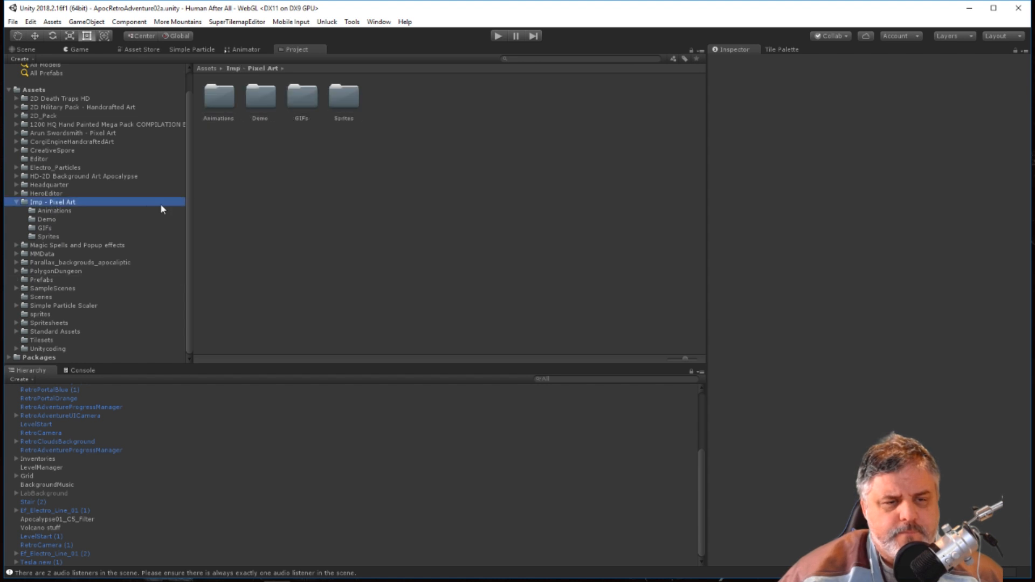
pyautogui.click(55, 228)
pyautogui.click(46, 219)
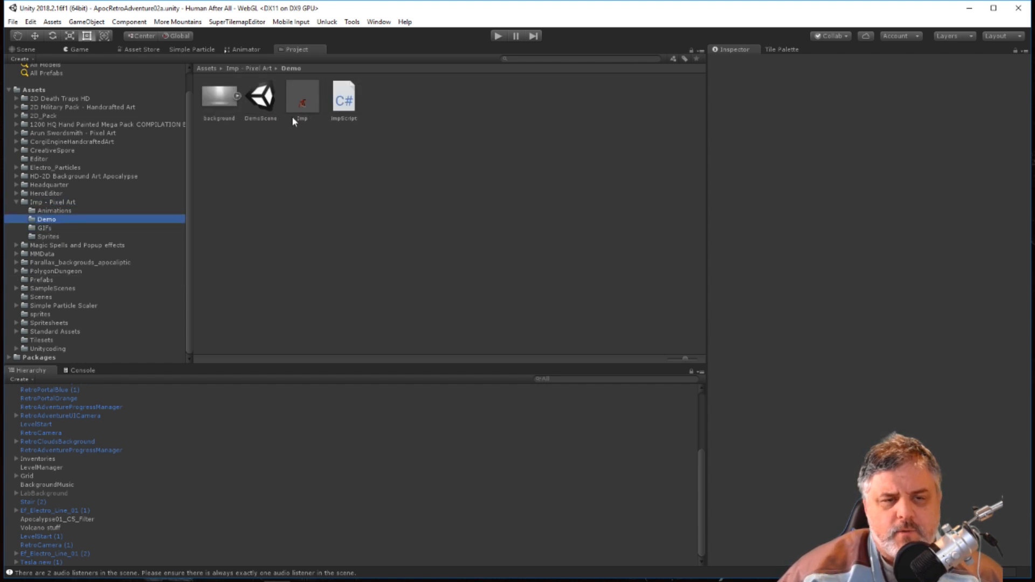
pyautogui.rightClick(299, 95)
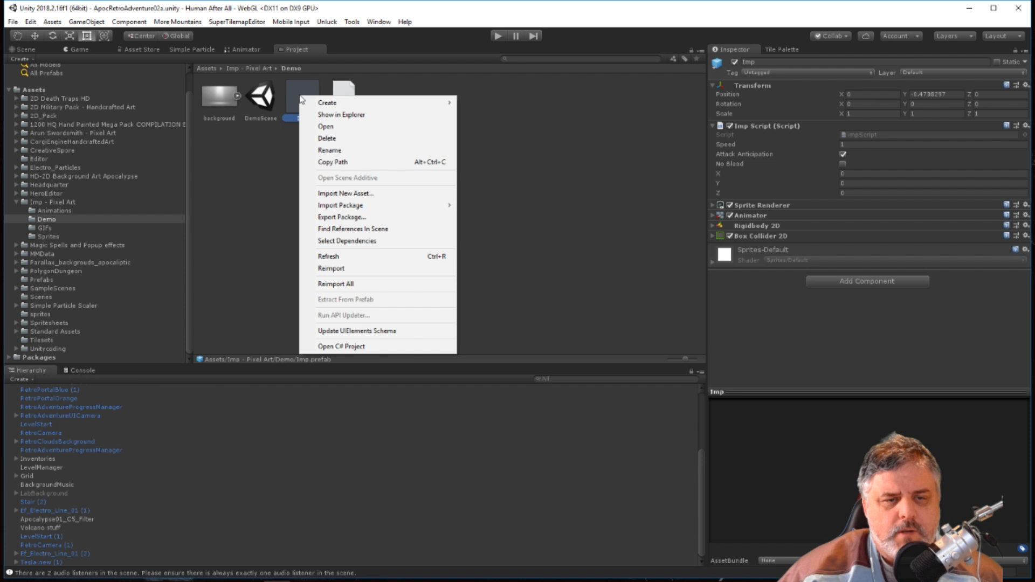
pyautogui.press('Escape')
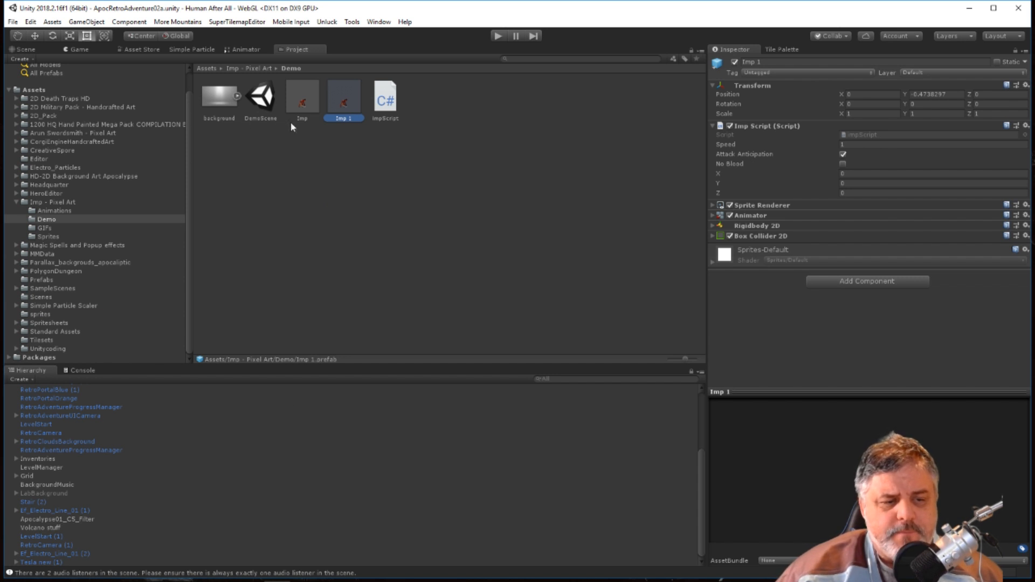
pyautogui.moveTo(342, 103); pyautogui.dragTo(43, 283)
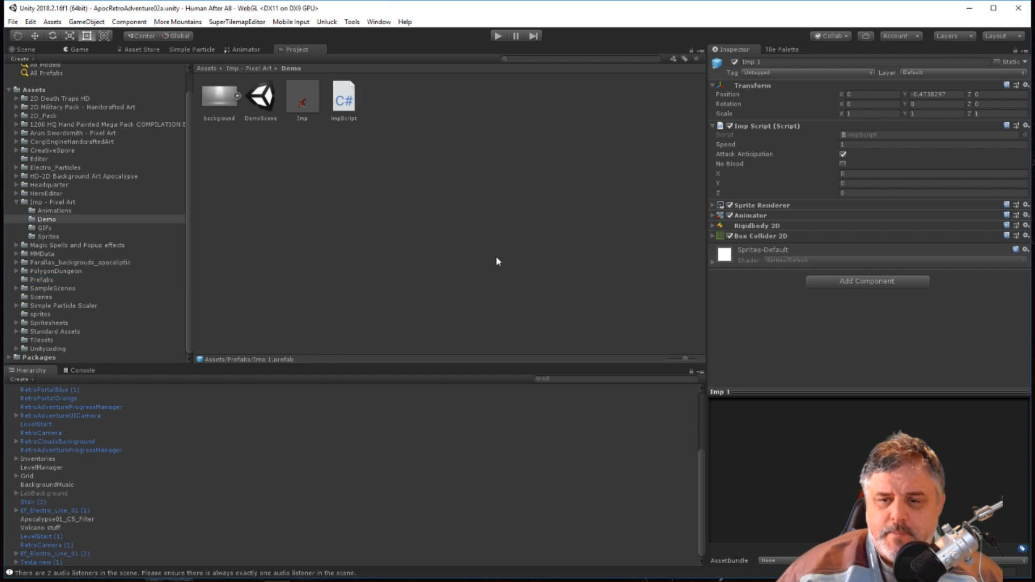
pyautogui.click(46, 281)
pyautogui.click(386, 97)
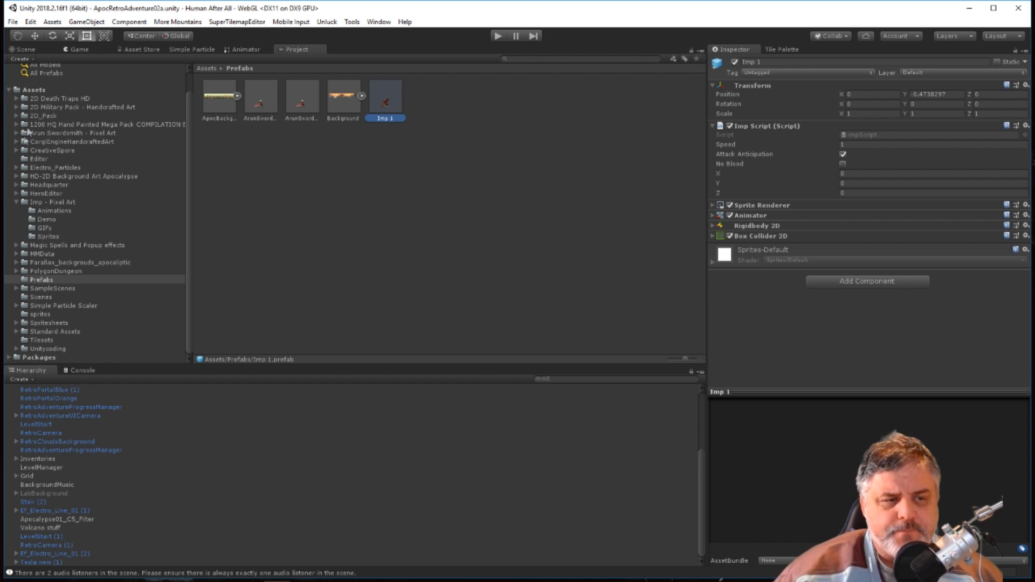
# Dock the Project panel beside the Console and place the Imp 1 prefab in the scene, above the level's lower floor.
pyautogui.click(25, 49)
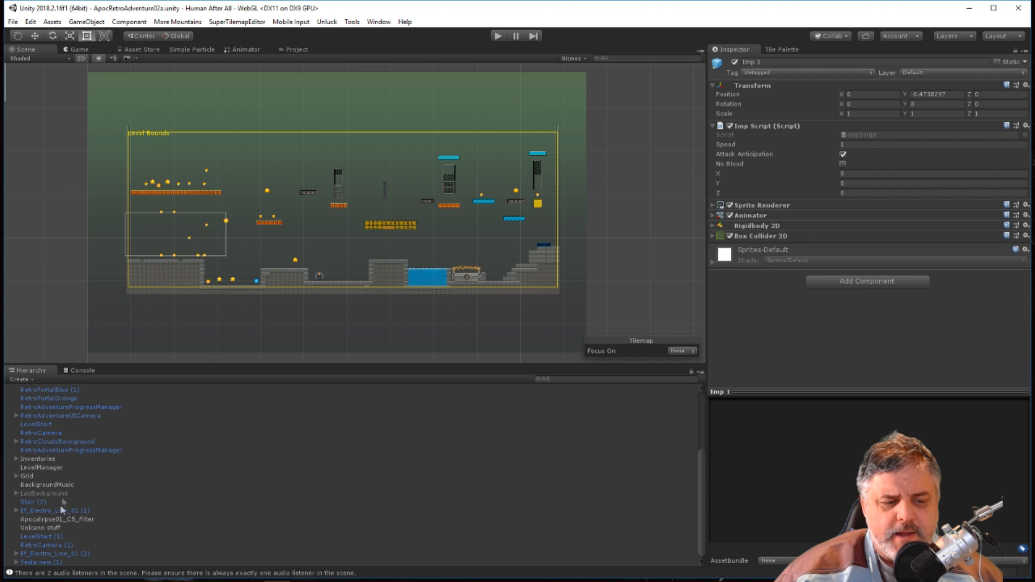
pyautogui.click(296, 49)
pyautogui.moveTo(297, 48); pyautogui.dragTo(125, 377)
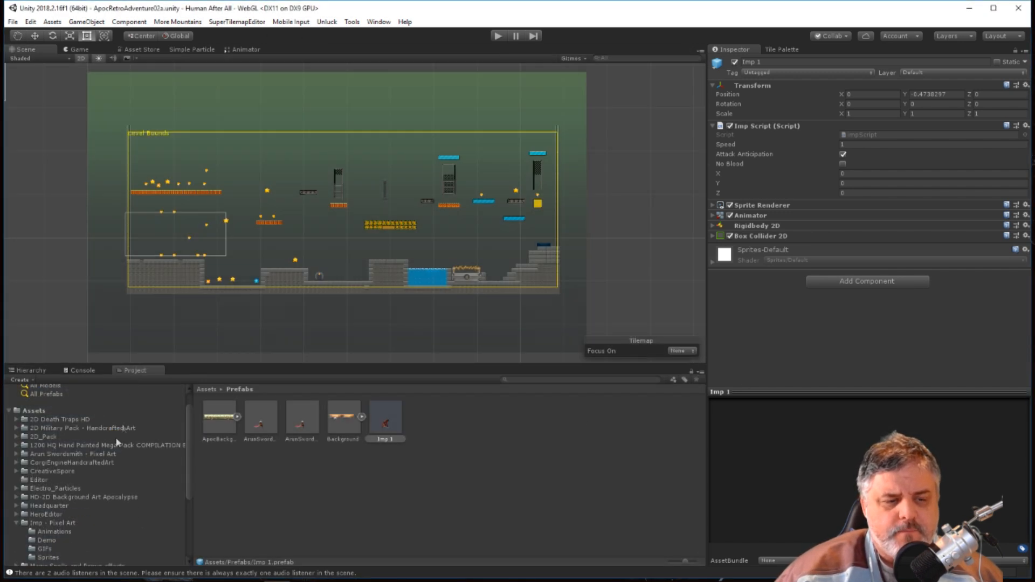
pyautogui.moveTo(386, 439); pyautogui.dragTo(344, 263)
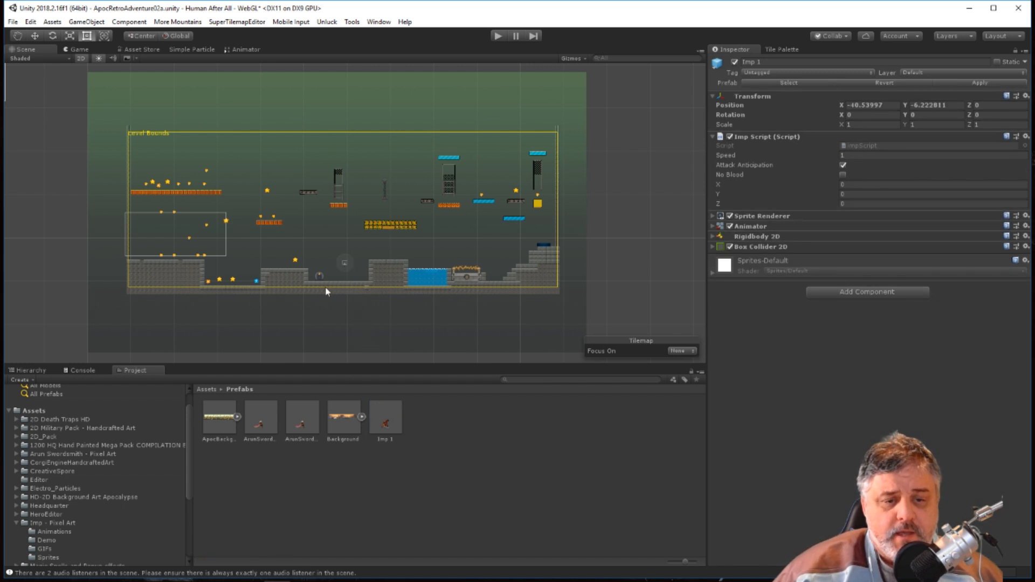
pyautogui.click(30, 370)
pyautogui.scroll(-1, 101, 462)
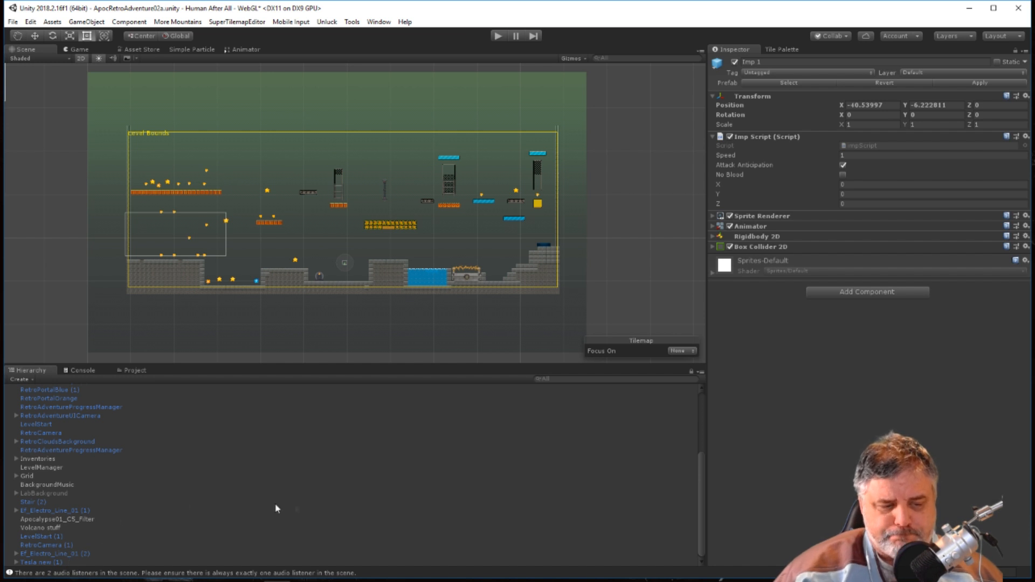
pyautogui.scroll(5, 67, 495)
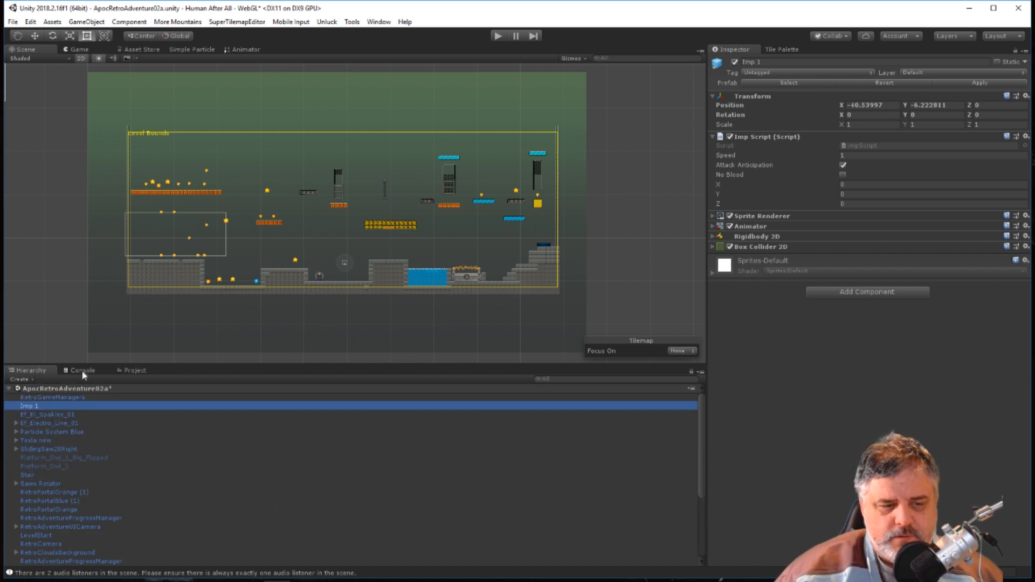
# Delete the Imp 1 instance from the scene, keeping the prefab in the Prefabs folder.
pyautogui.click(131, 371)
pyautogui.click(384, 427)
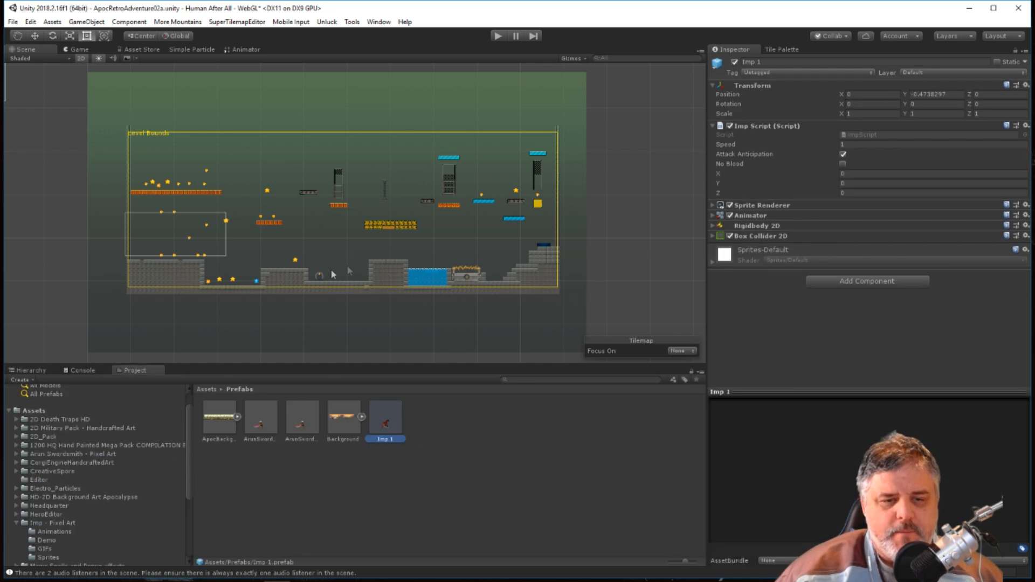
pyautogui.click(38, 371)
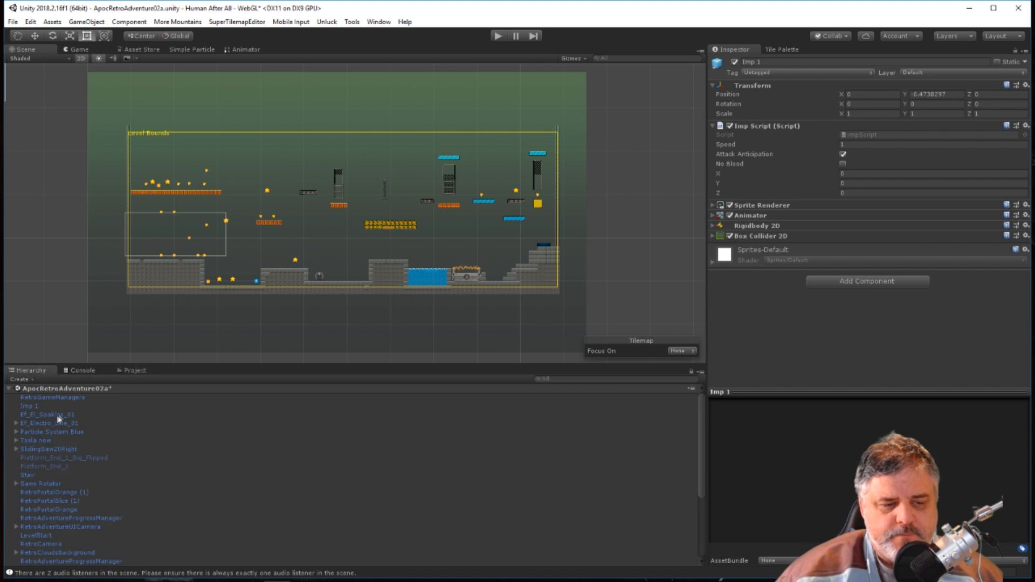
pyautogui.click(52, 407)
pyautogui.press('Delete')
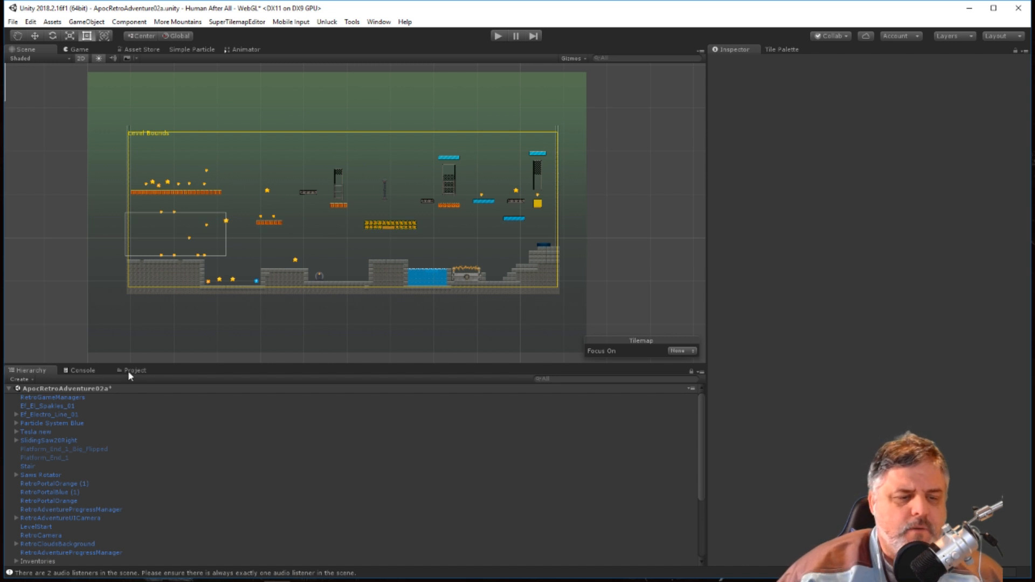
# Dock the Project panel back beside the Animator and show the scene Hierarchy.
pyautogui.moveTo(127, 370); pyautogui.dragTo(293, 61)
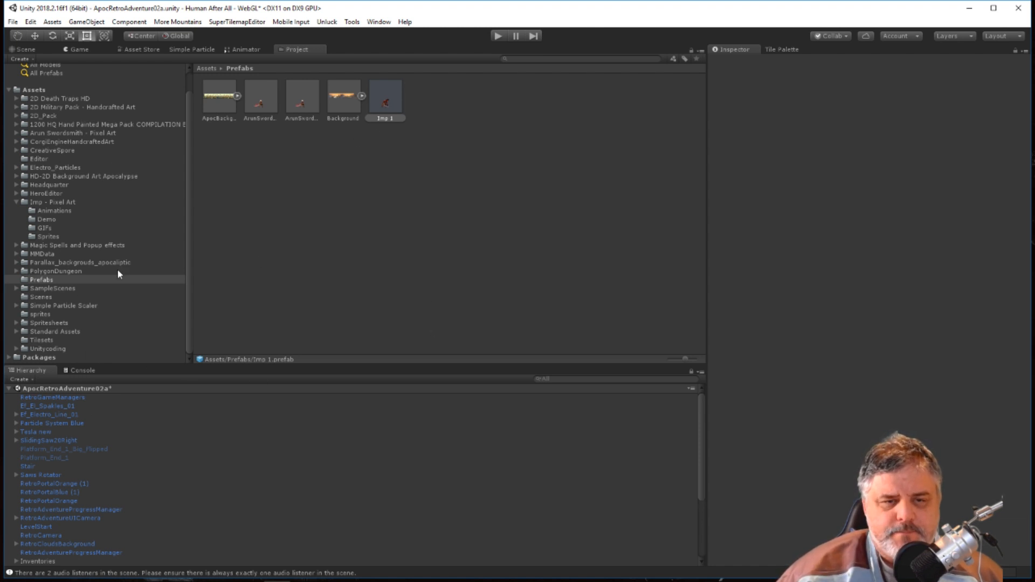
pyautogui.click(79, 368)
pyautogui.click(43, 371)
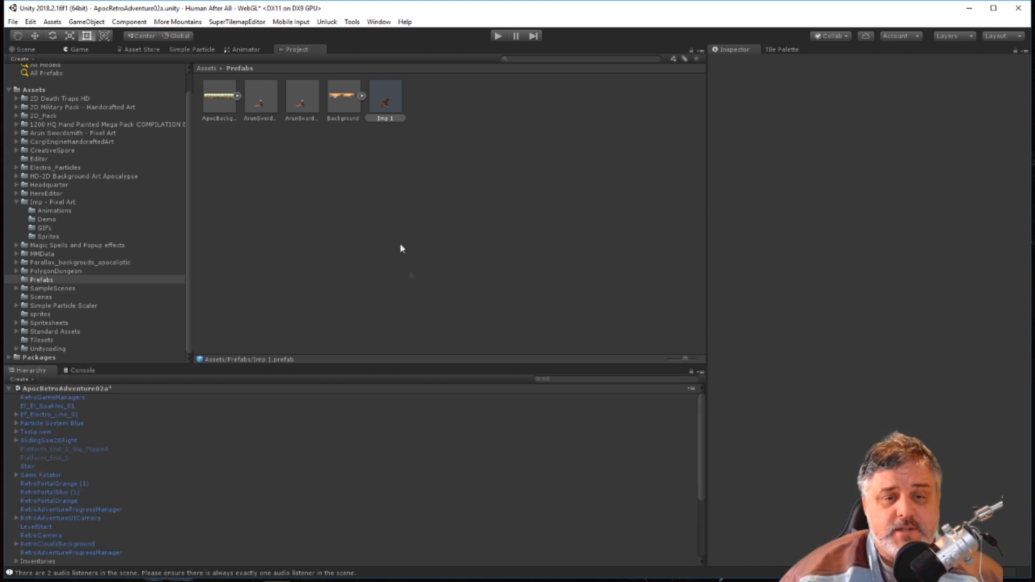
# Inspect the fresh Imp 1 prefab, run the level with the Console shown, and stop the play test.
pyautogui.click(386, 102)
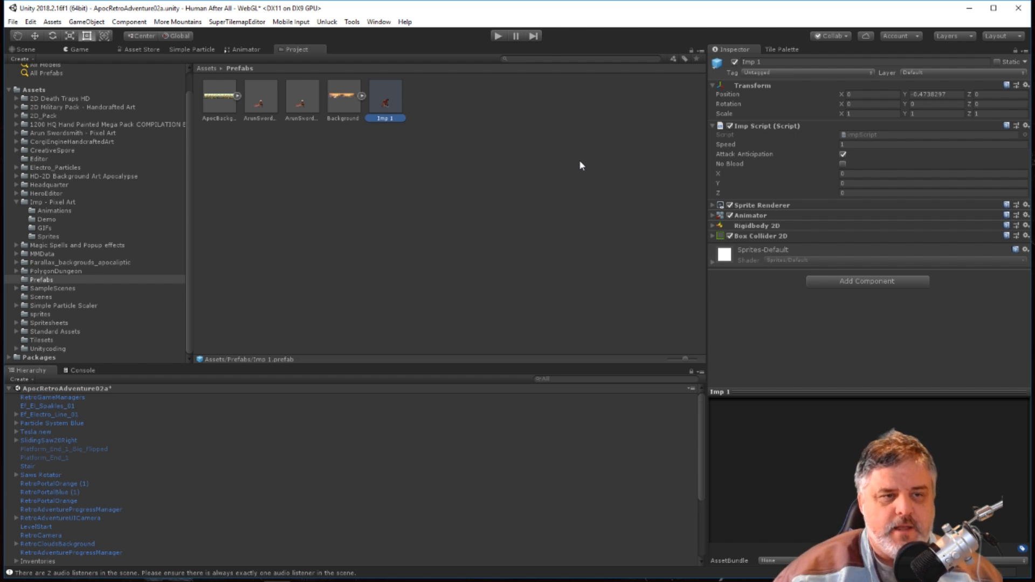
pyautogui.click(498, 36)
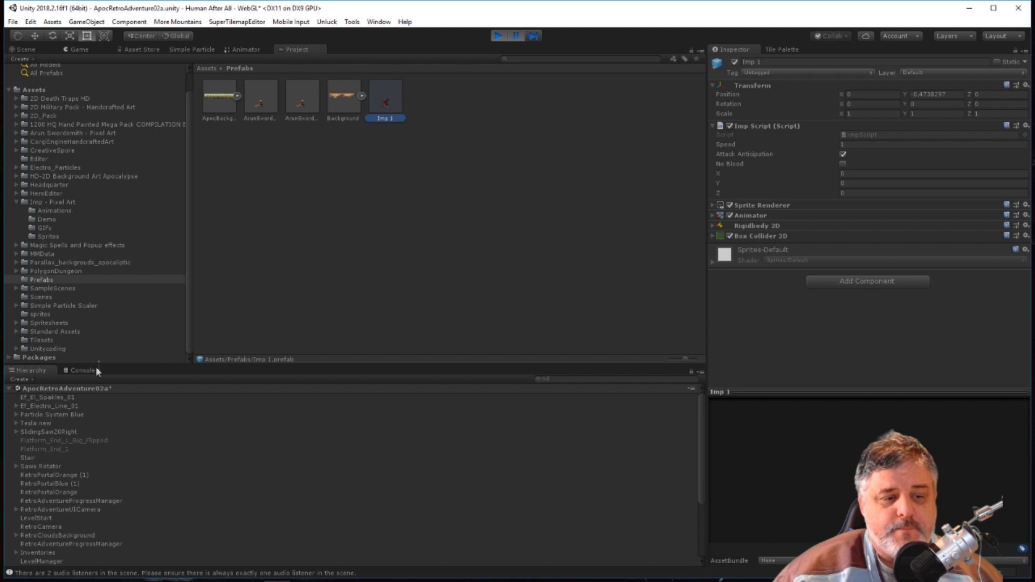
pyautogui.click(82, 370)
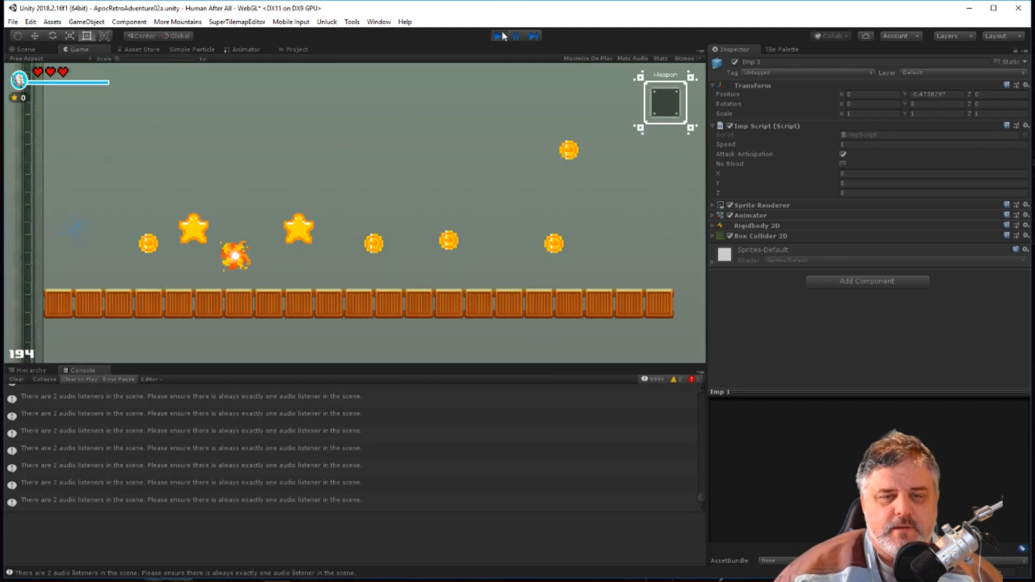
pyautogui.click(499, 35)
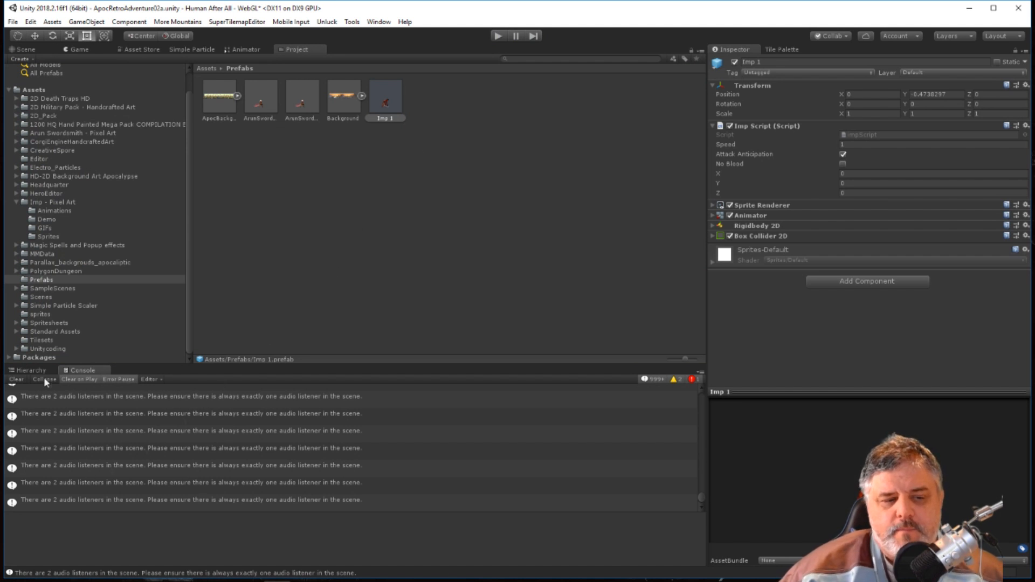
# Assign the ArunSwordsmith prefab to Element 0 of the LevelManager's Player Prefabs and test-run the level.
pyautogui.click(32, 370)
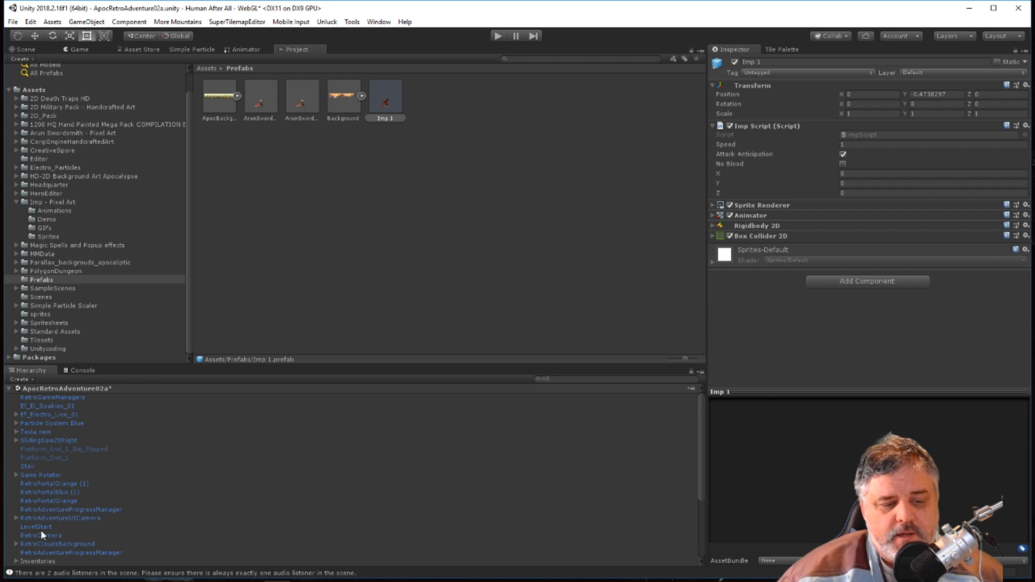
pyautogui.scroll(-2, 63, 547)
pyautogui.click(59, 537)
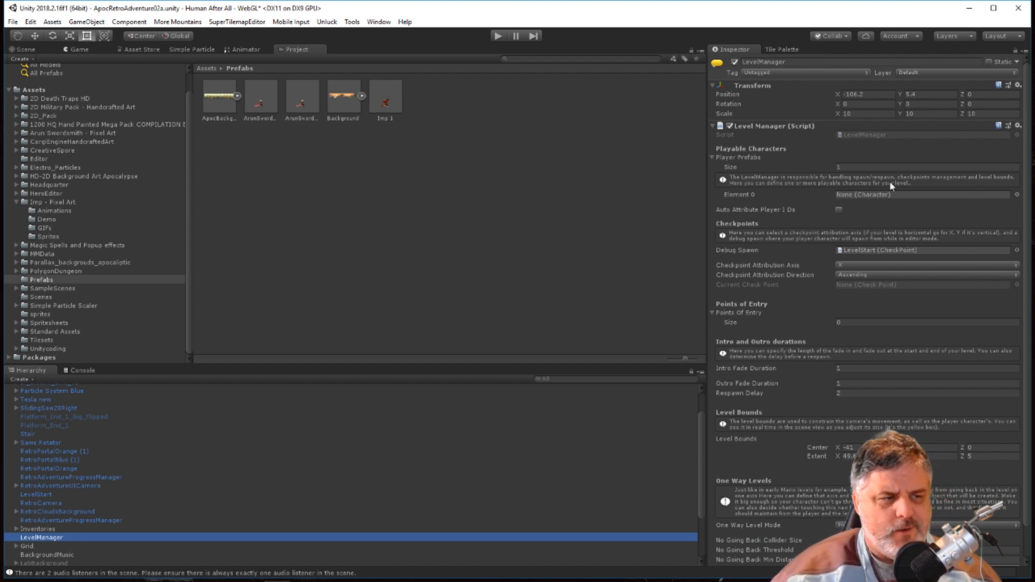
pyautogui.click(253, 102)
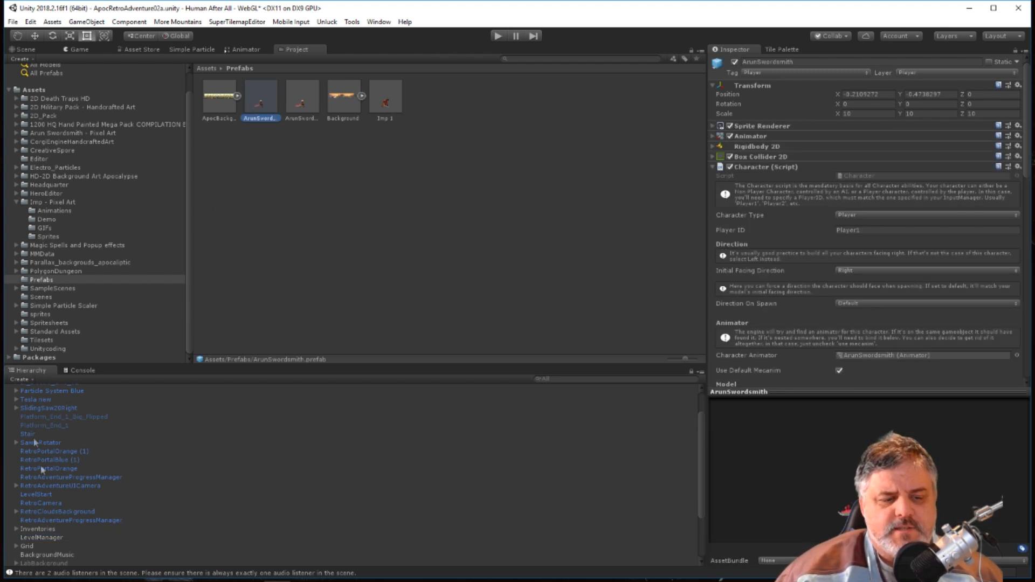
pyautogui.moveTo(259, 102); pyautogui.dragTo(496, 226)
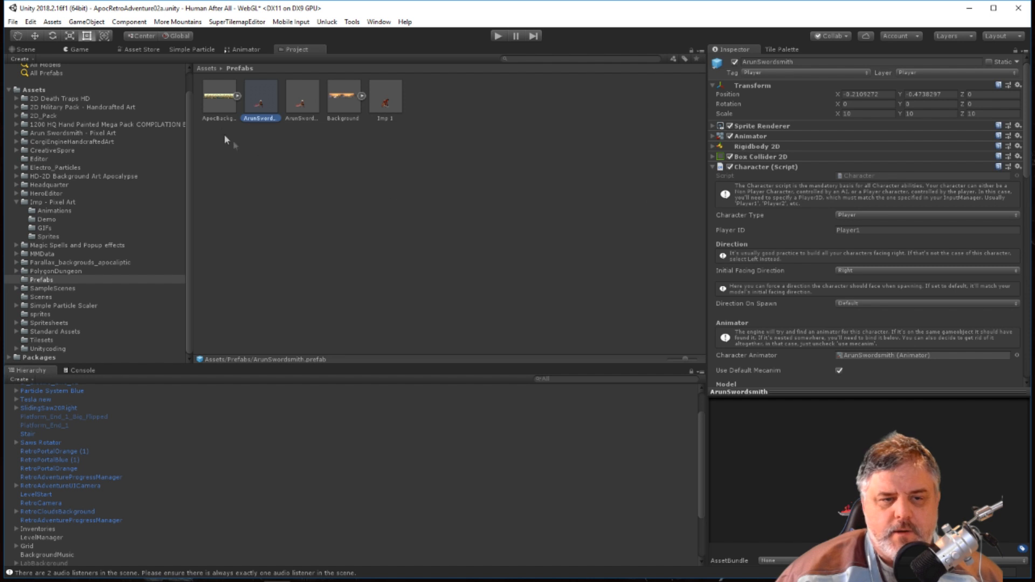
pyautogui.click(62, 539)
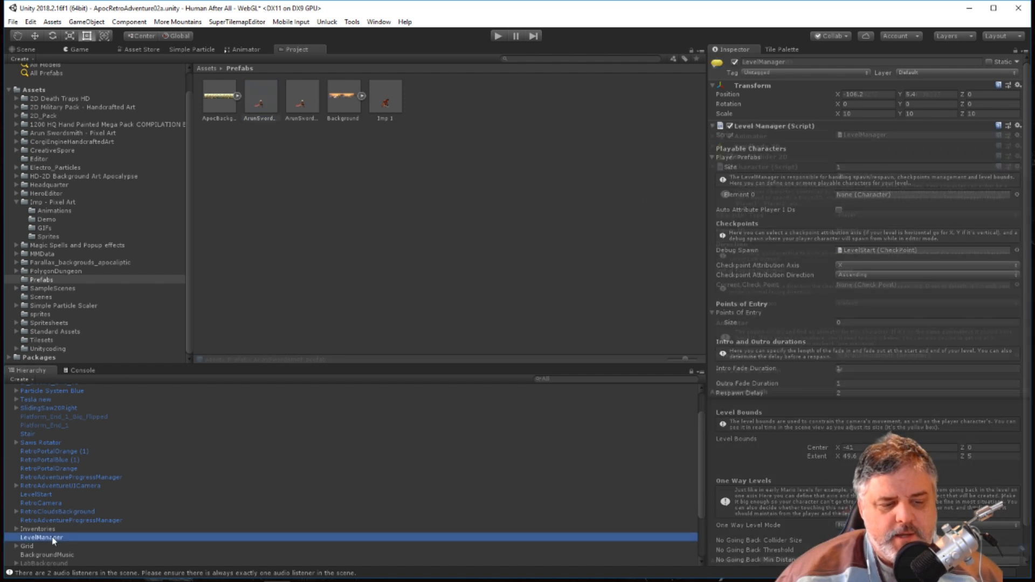
pyautogui.moveTo(266, 95); pyautogui.dragTo(885, 199)
pyautogui.click(498, 37)
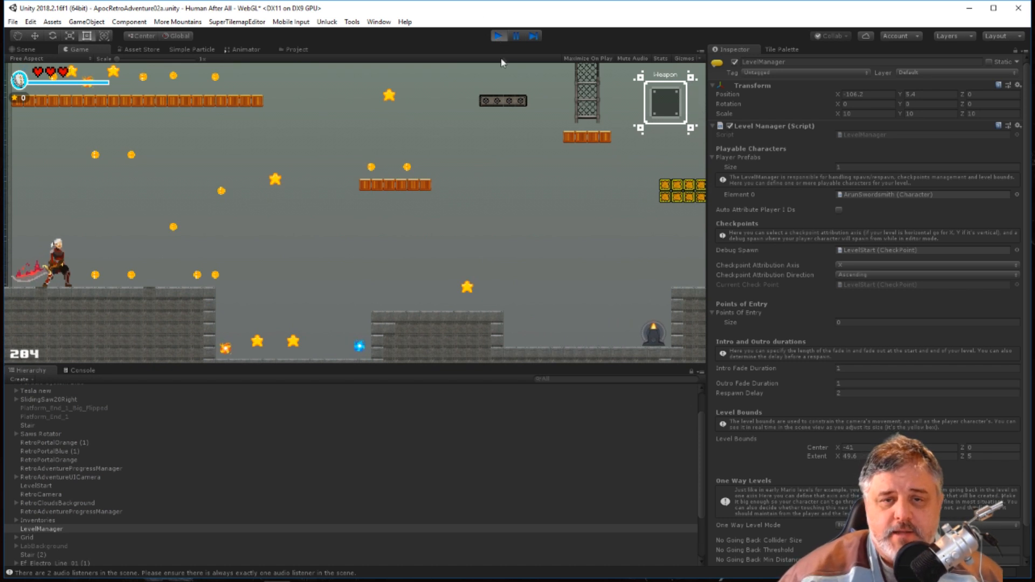
pyautogui.click(497, 37)
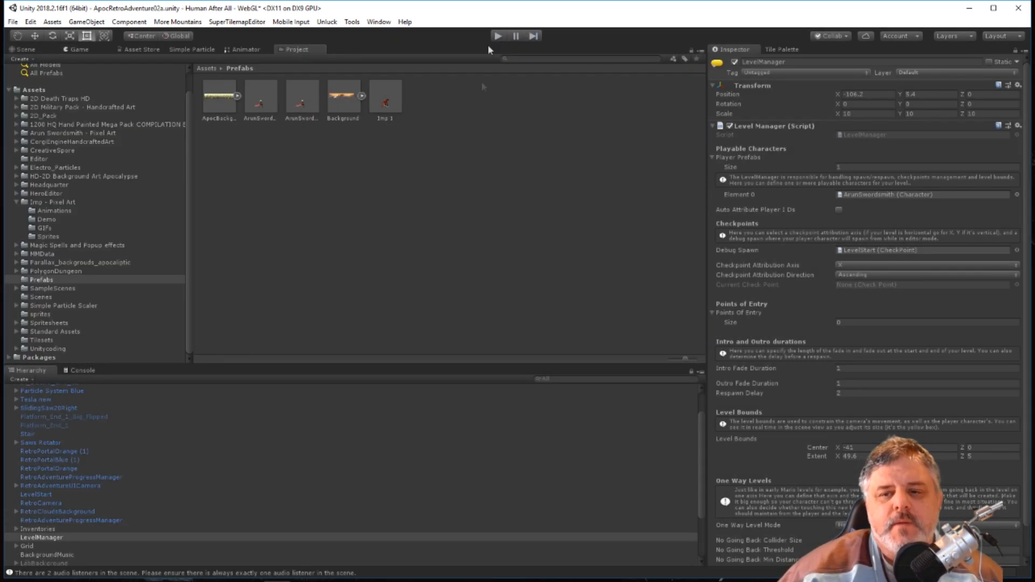
# Try to assign the fresh Imp 1 prefab to Element 0, and compare its components with those of ArunSwordsmith 1.
pyautogui.moveTo(379, 98); pyautogui.dragTo(876, 195)
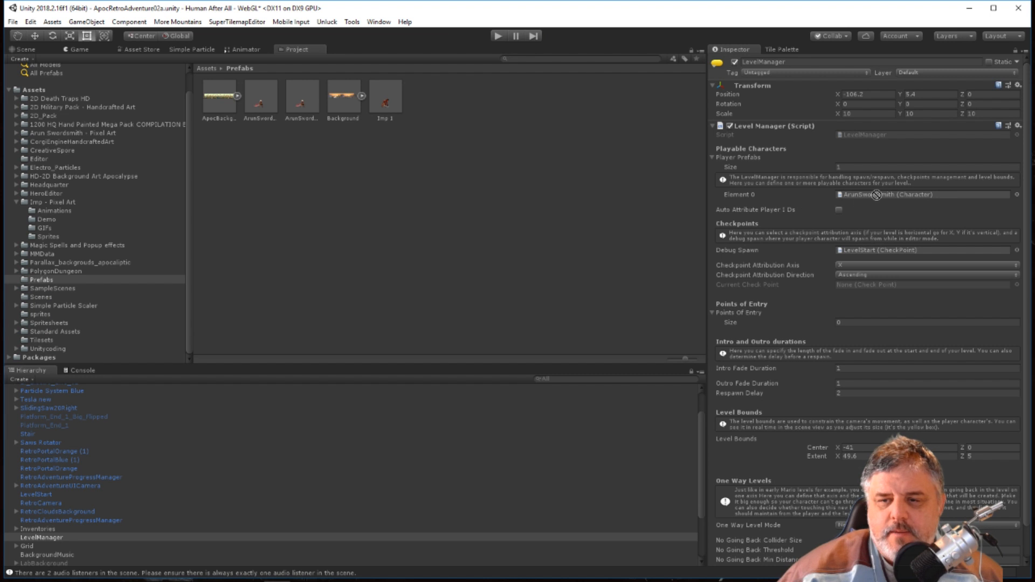
pyautogui.moveTo(386, 105); pyautogui.dragTo(408, 163)
pyautogui.click(391, 115)
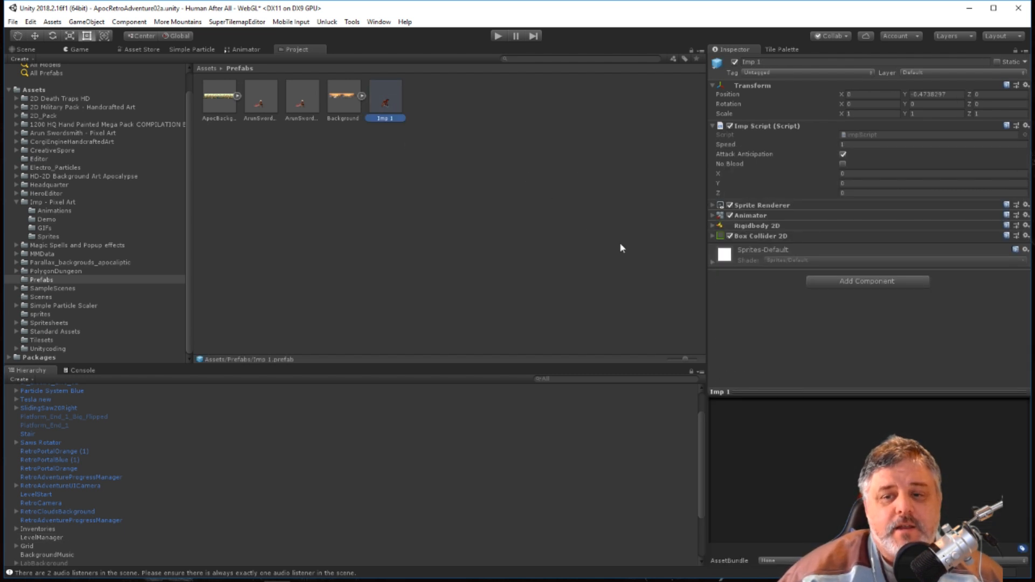
pyautogui.click(310, 120)
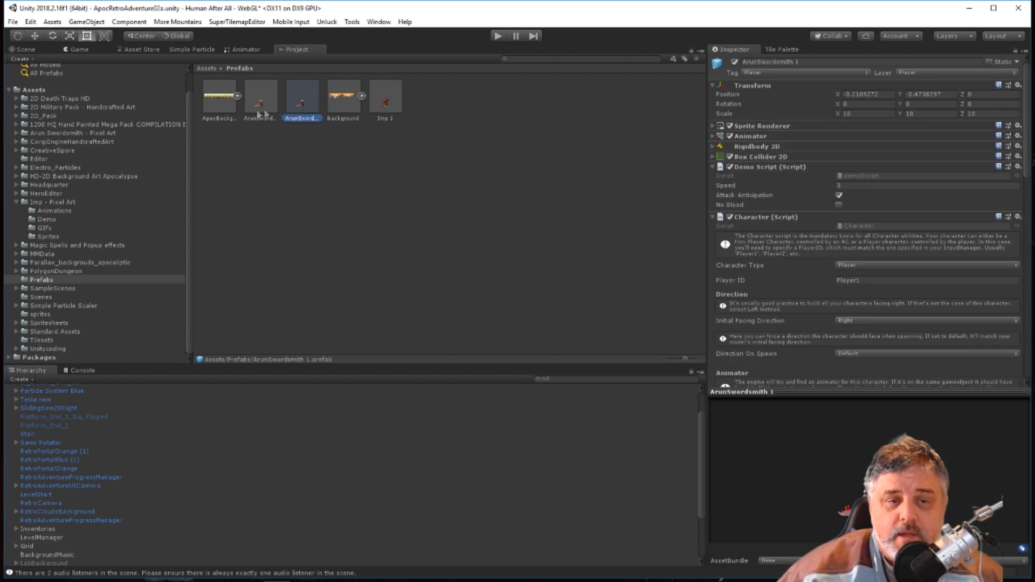
# Review the ArunSwordsmith prefab's component list with its Character and Character Horizontal Movement scripts collapsed, and check the LevelManager's Player Prefabs.
pyautogui.click(260, 108)
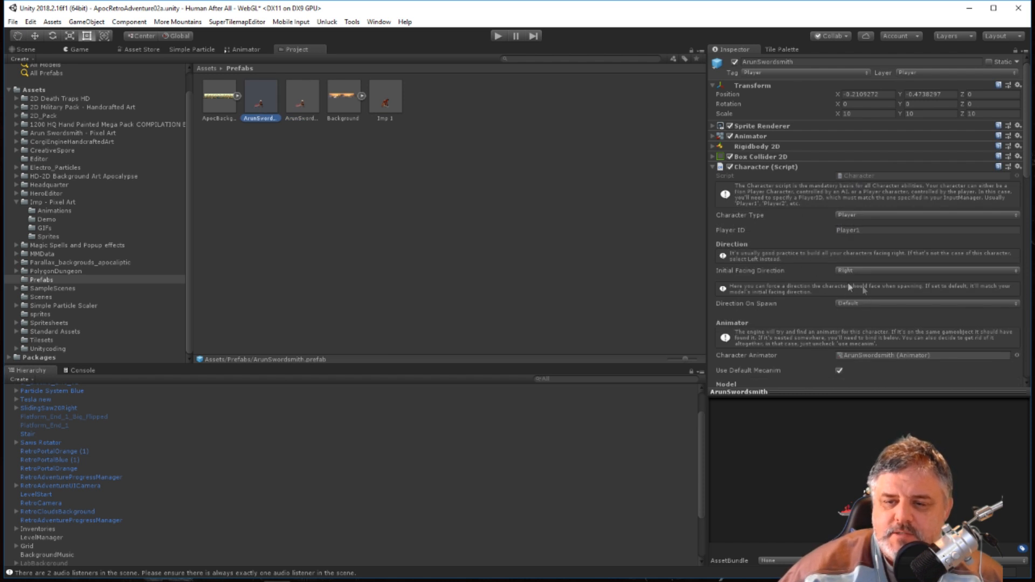
pyautogui.click(39, 530)
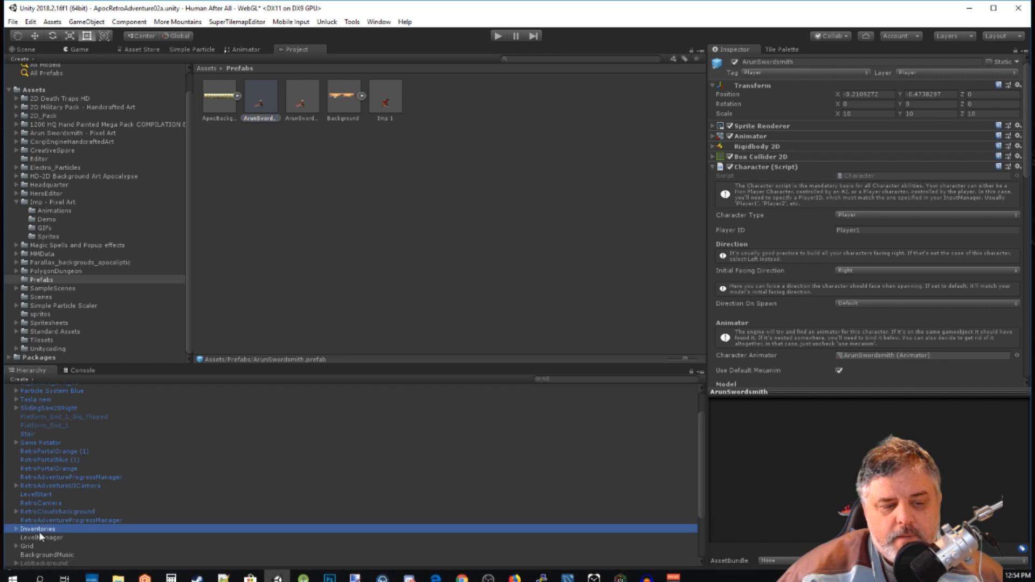
pyautogui.click(38, 538)
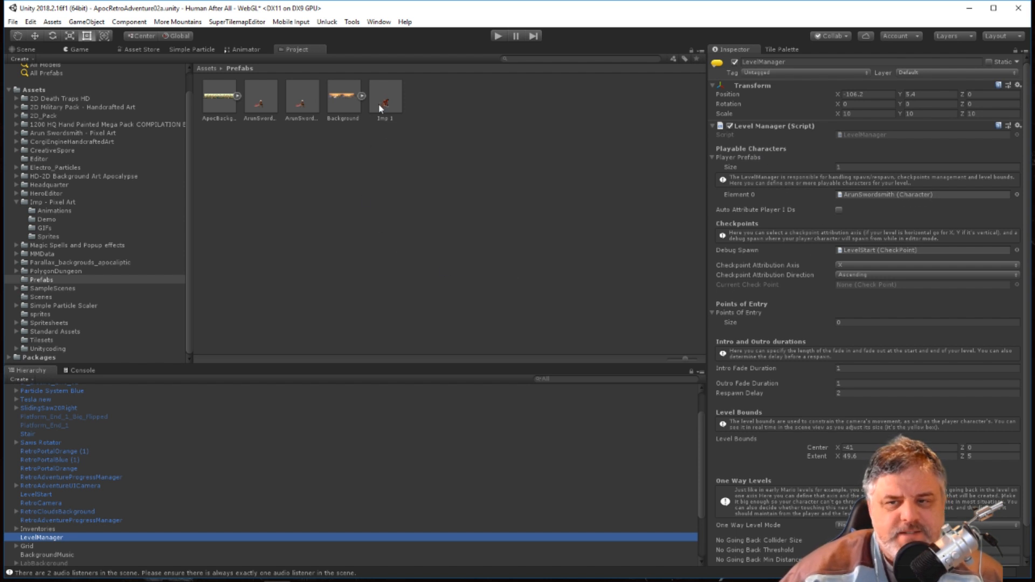
pyautogui.click(258, 104)
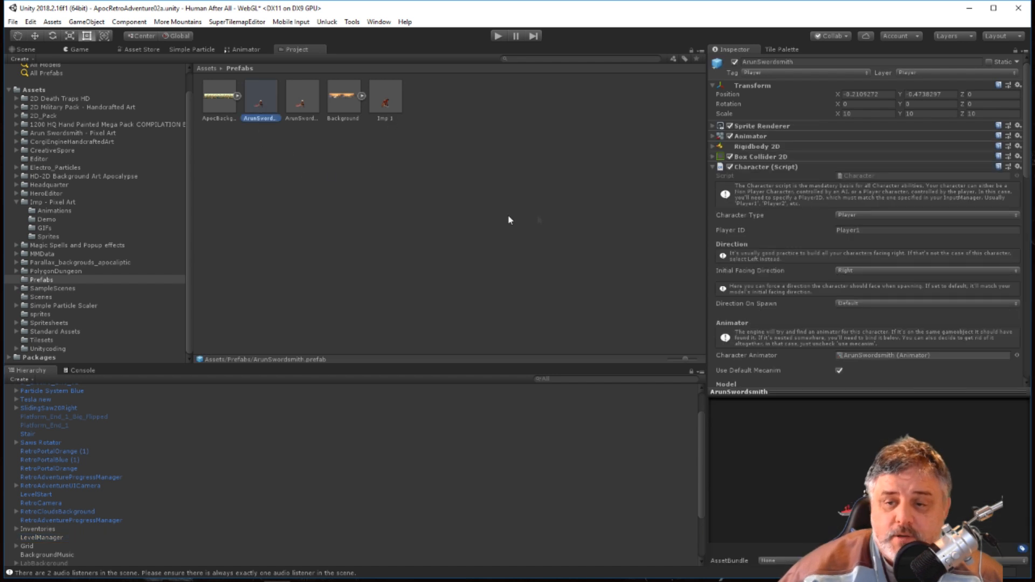
pyautogui.click(713, 168)
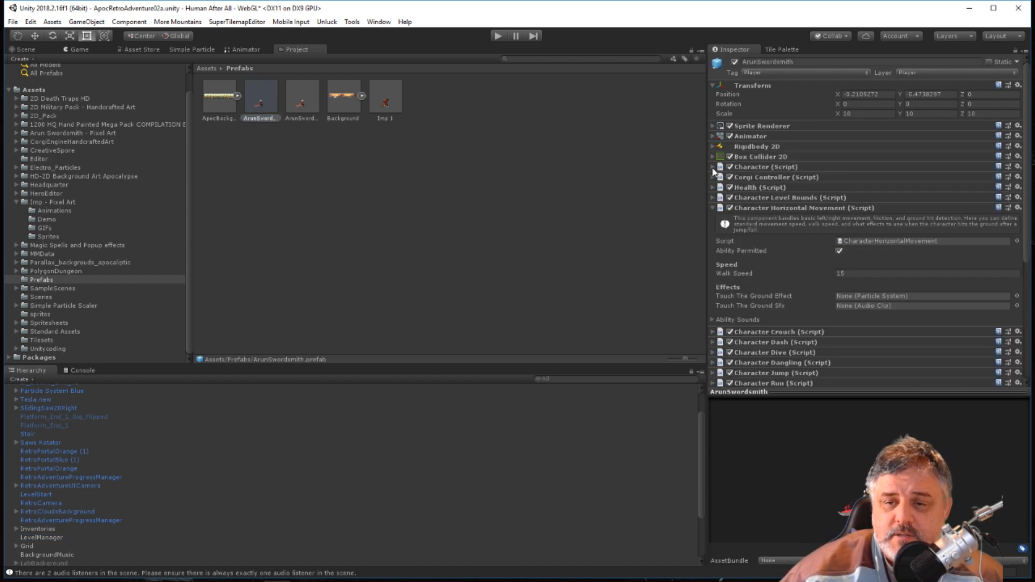
pyautogui.click(711, 207)
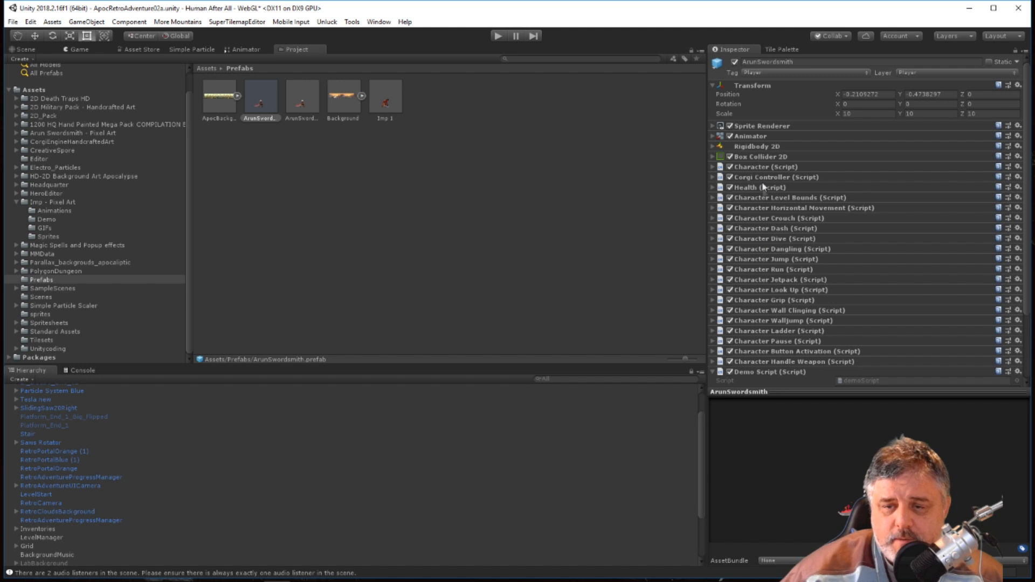
pyautogui.scroll(-3, 772, 308)
pyautogui.scroll(3, 775, 253)
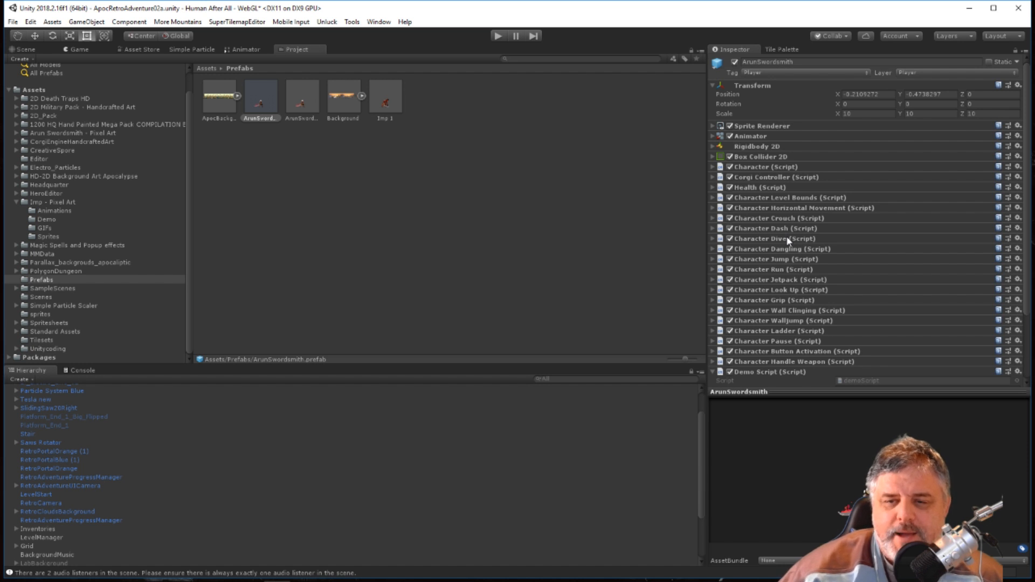
pyautogui.scroll(-3, 786, 248)
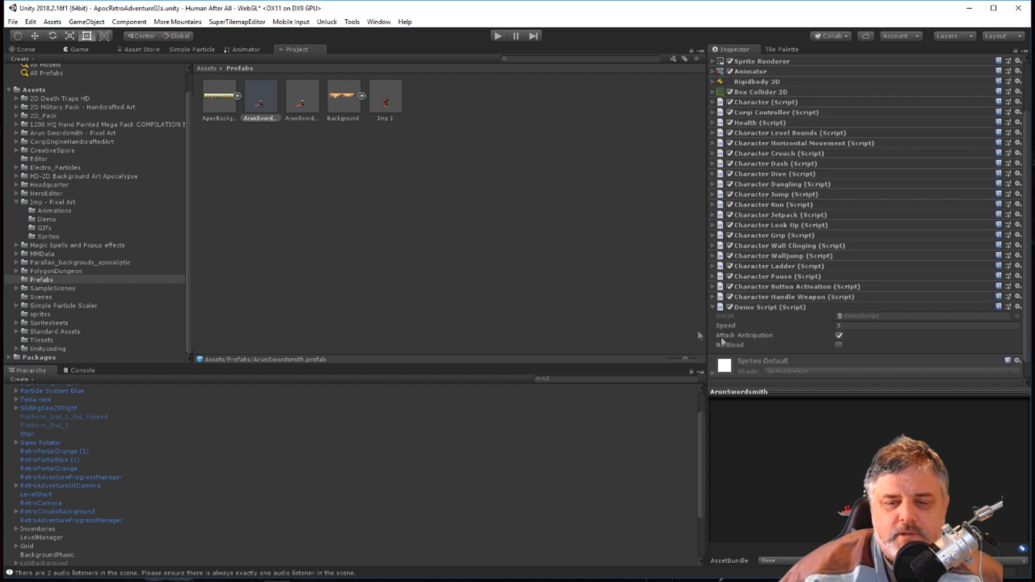
# Collapse the Imp Script on the Imp 1 prefab and add the Corgi Engine core Character component to it.
pyautogui.click(395, 100)
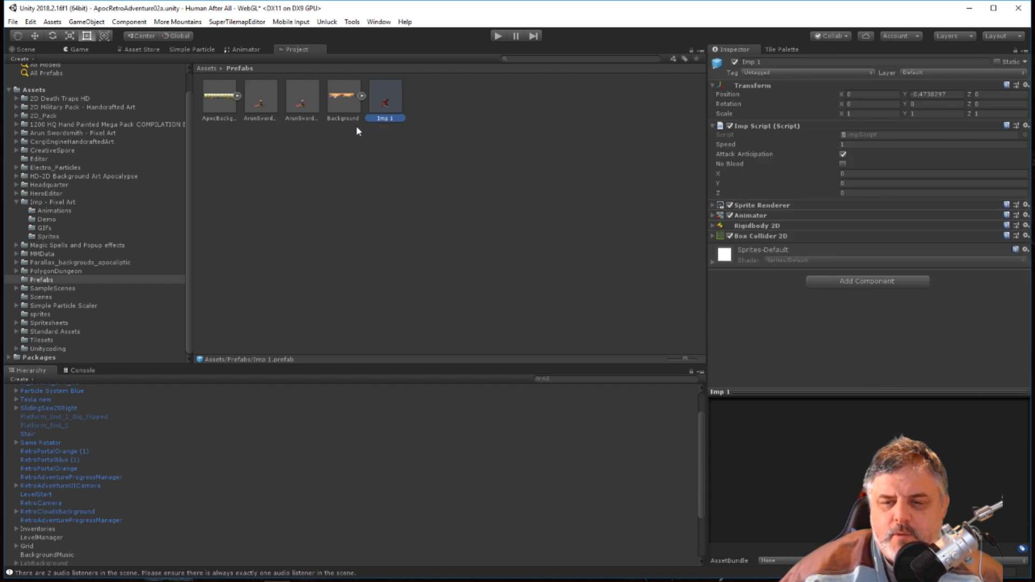
pyautogui.click(713, 127)
pyautogui.click(712, 127)
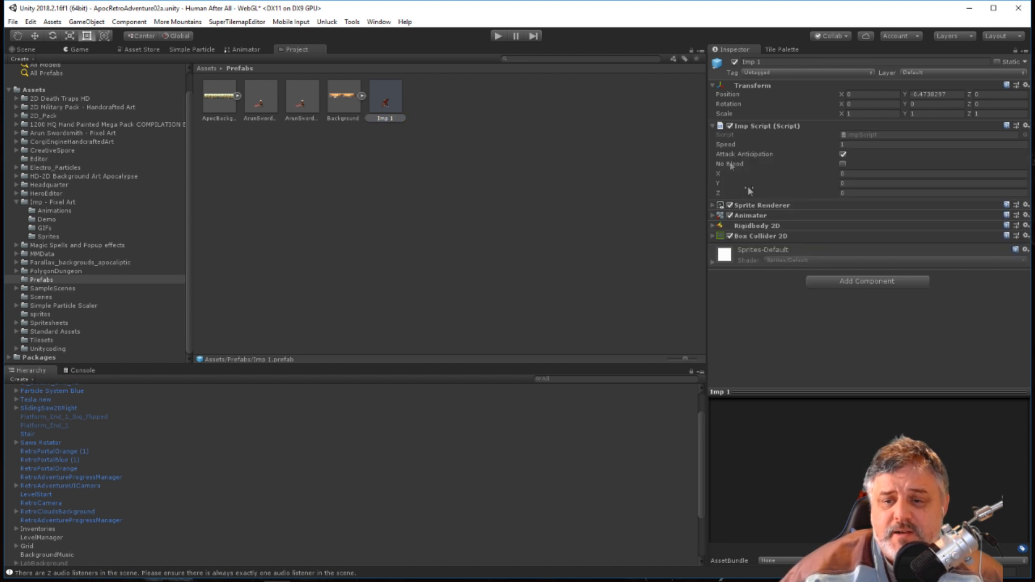
pyautogui.click(713, 128)
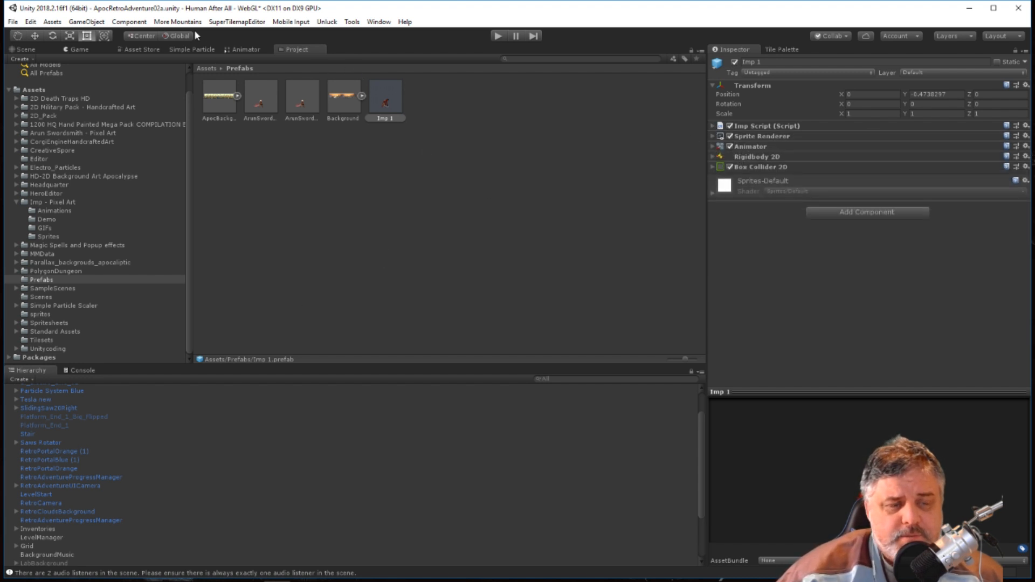
pyautogui.click(142, 23)
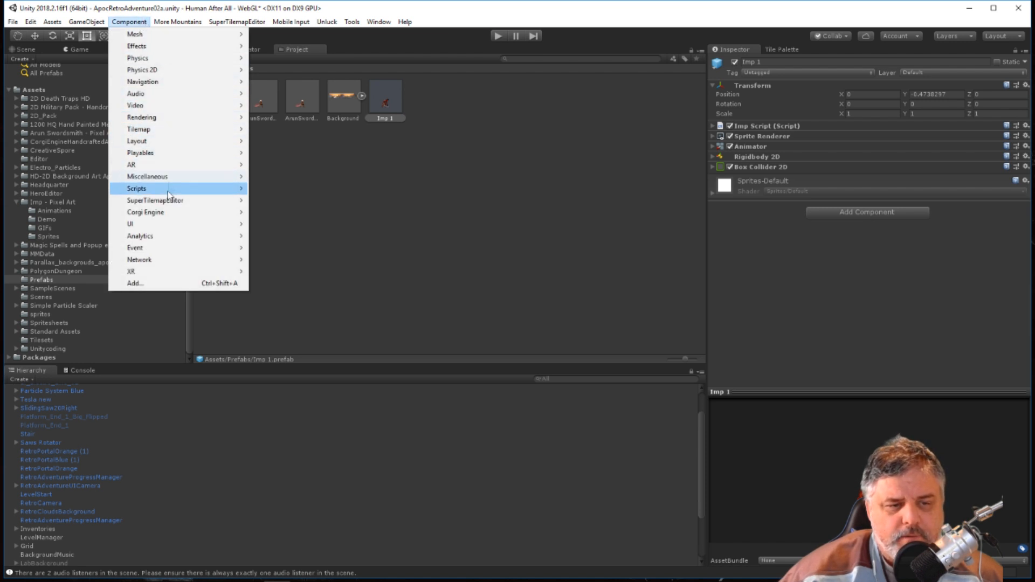
pyautogui.moveTo(169, 214)
pyautogui.moveTo(288, 216)
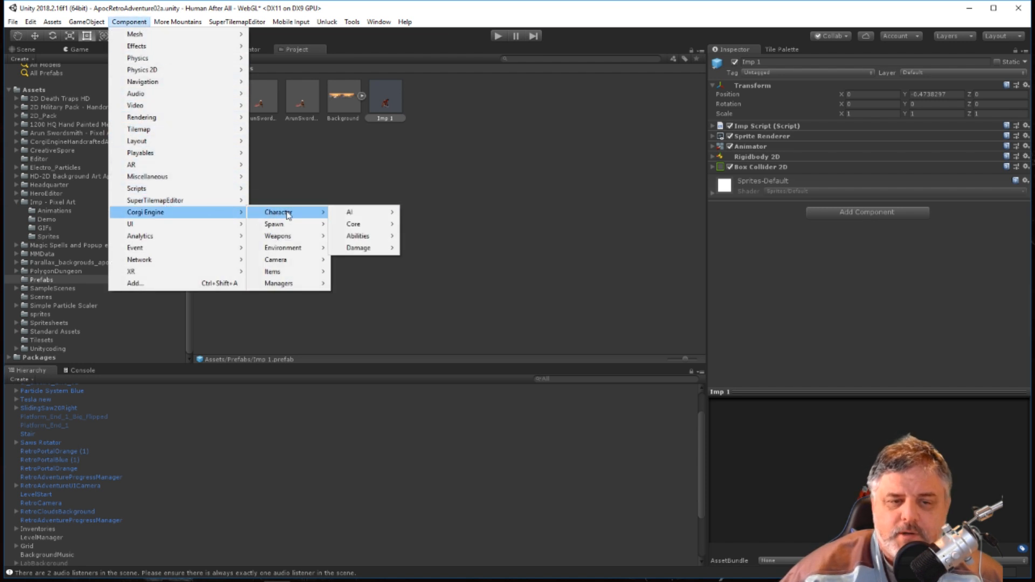
pyautogui.moveTo(357, 226)
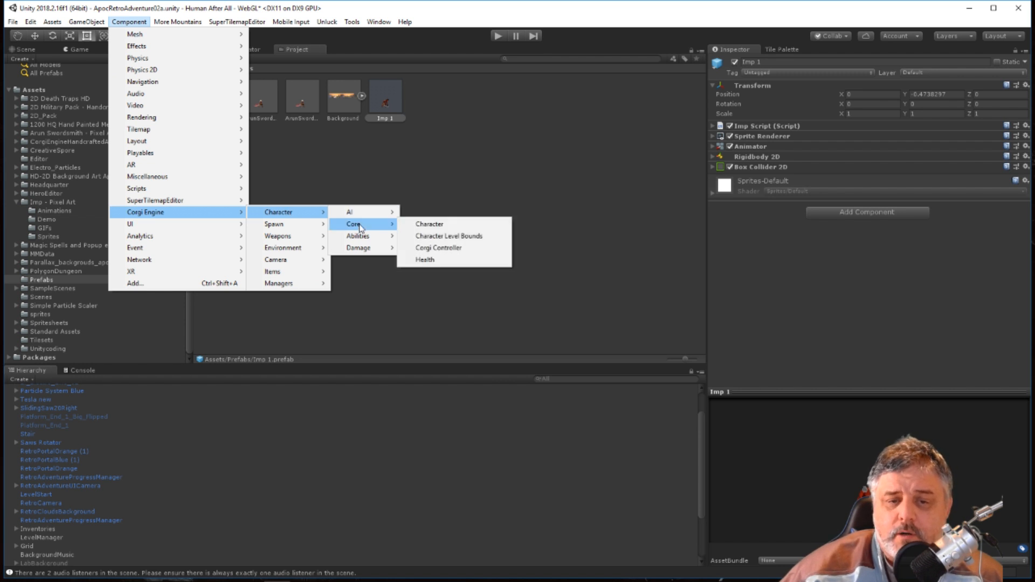
pyautogui.click(451, 226)
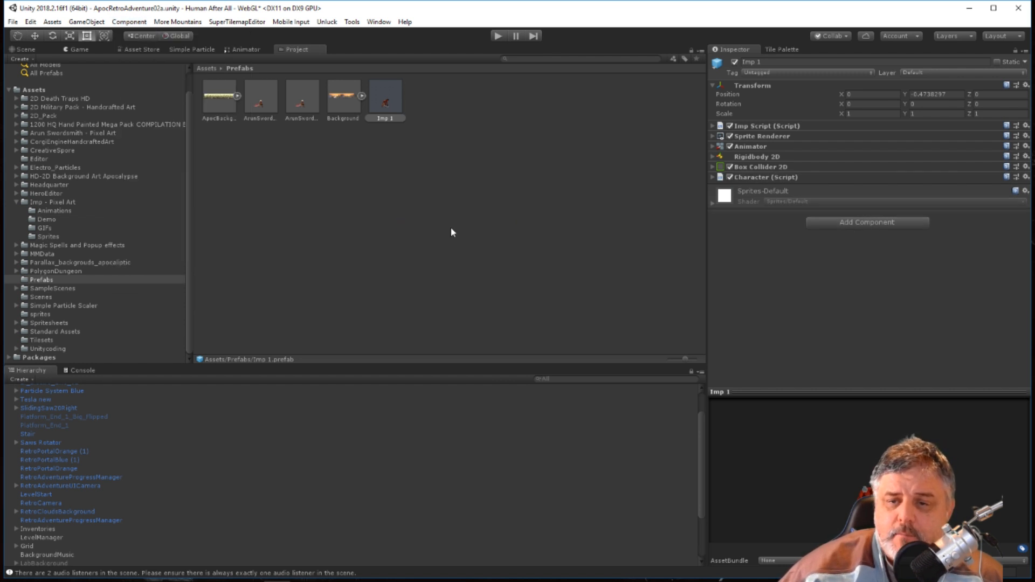
# Set the Character Type of Imp 1's new Character component to Player.
pyautogui.click(713, 178)
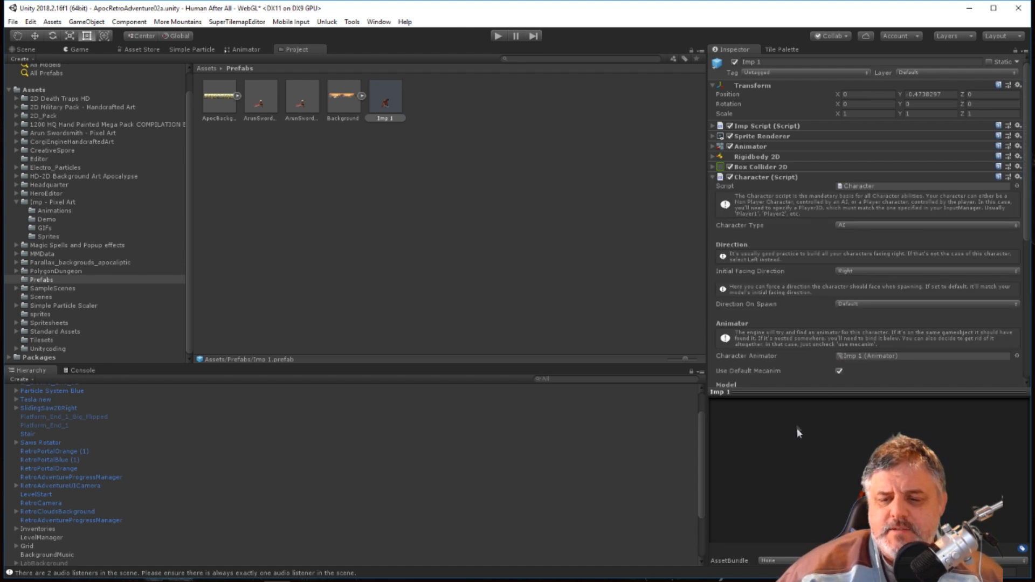
pyautogui.scroll(-3, 829, 239)
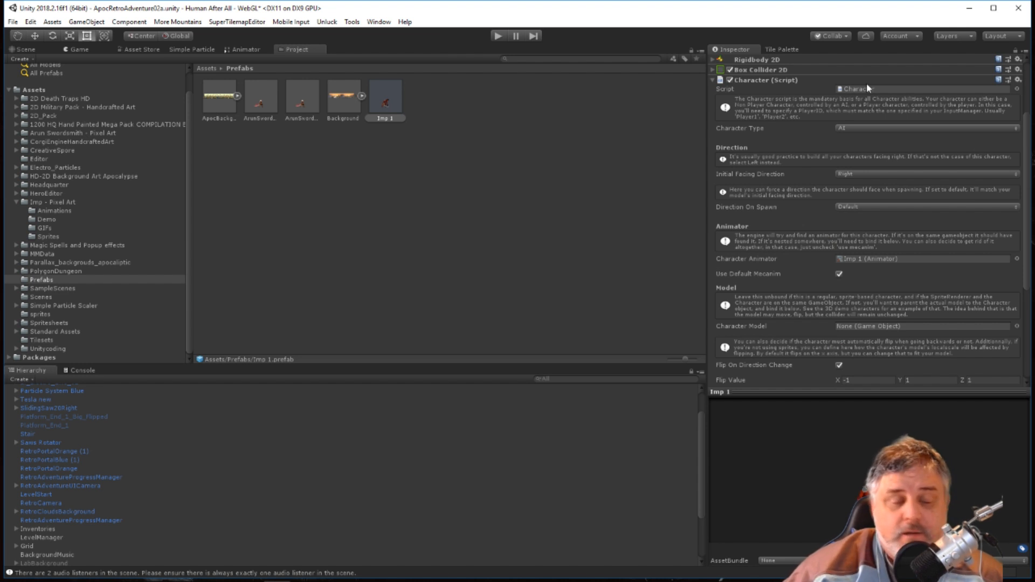
pyautogui.click(871, 130)
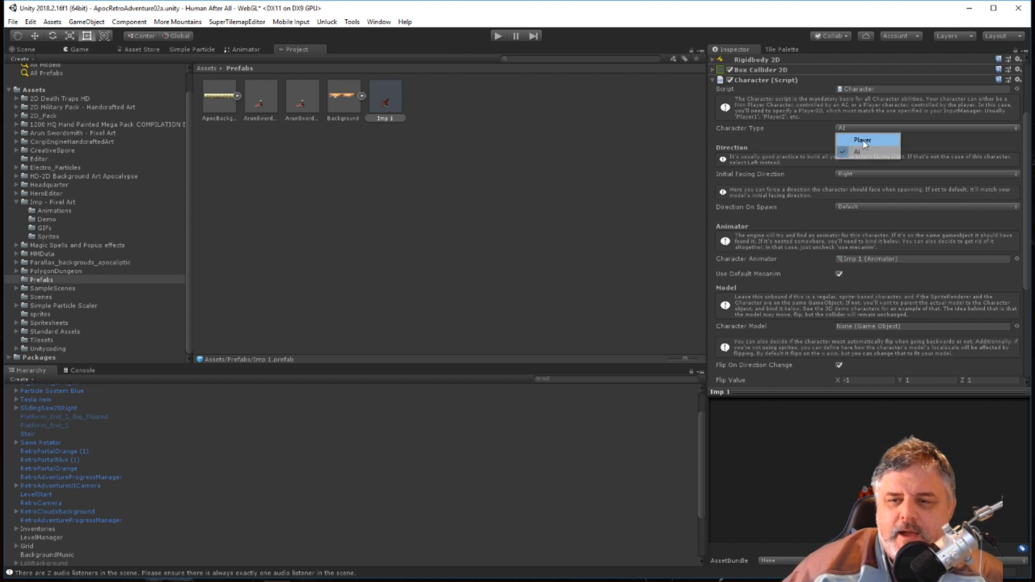
pyautogui.click(862, 141)
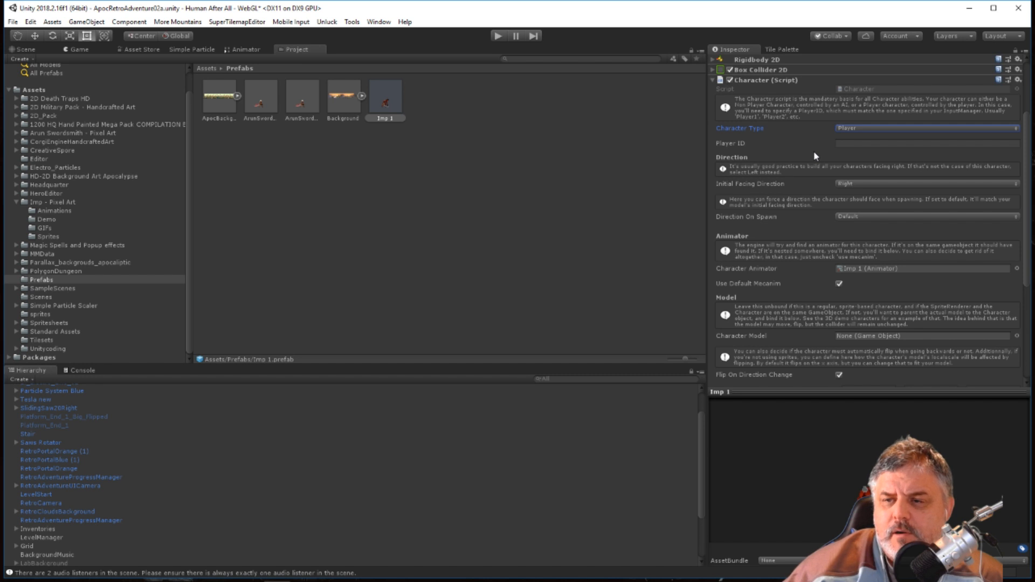
pyautogui.scroll(-3, 797, 151)
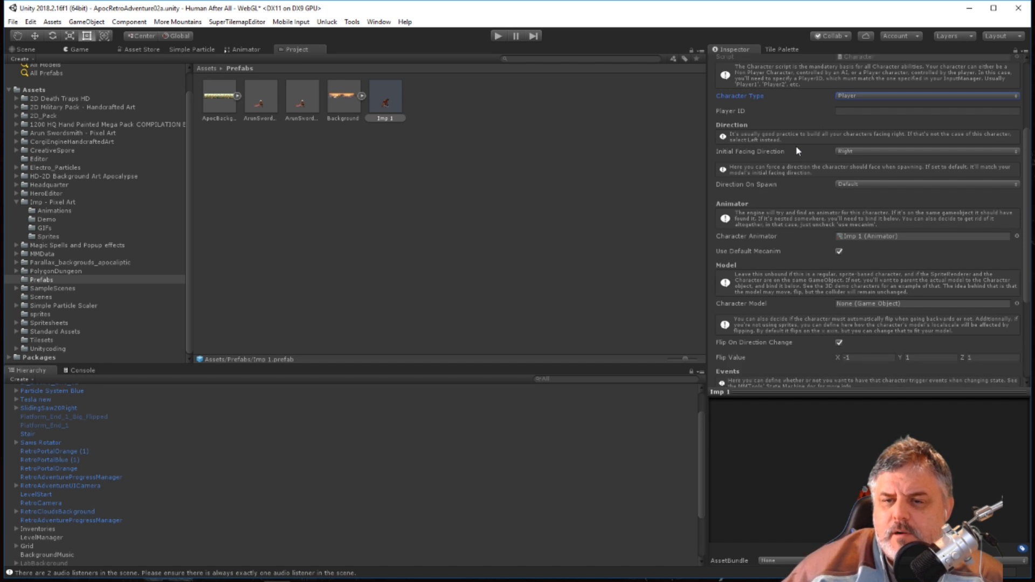
# Copy the Player ID Player1 from the ArunSwordsmith prefab into the Player ID of Imp 1's Character component.
pyautogui.click(263, 95)
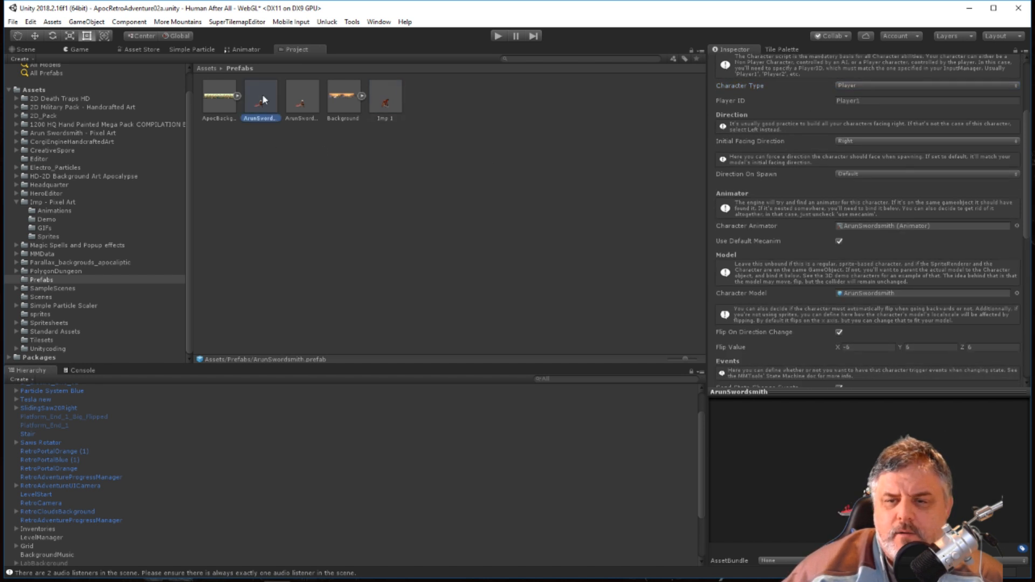
pyautogui.scroll(6, 819, 156)
pyautogui.click(866, 164)
pyautogui.moveTo(866, 163); pyautogui.dragTo(805, 159)
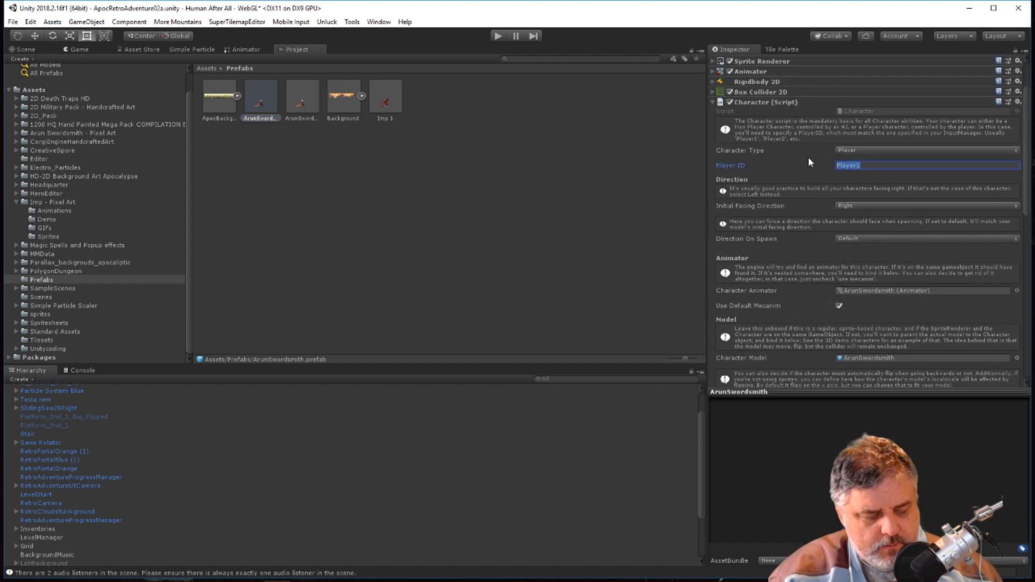
pyautogui.click(391, 100)
pyautogui.click(856, 173)
pyautogui.click(608, 186)
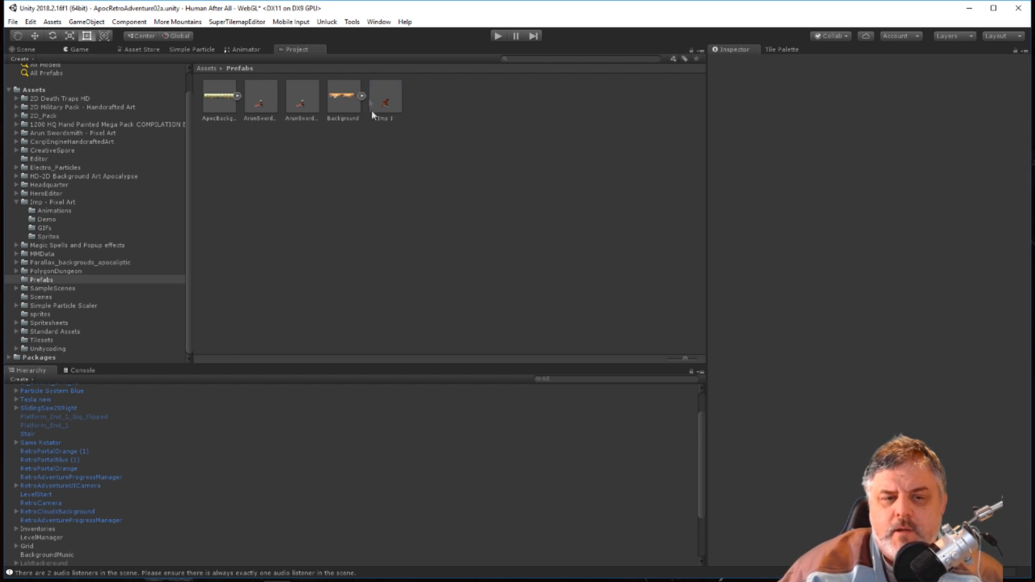
# Run AutoBuild Player Character on Imp 1's Character component and review the added ability scripts.
pyautogui.click(387, 97)
pyautogui.scroll(-5, 833, 193)
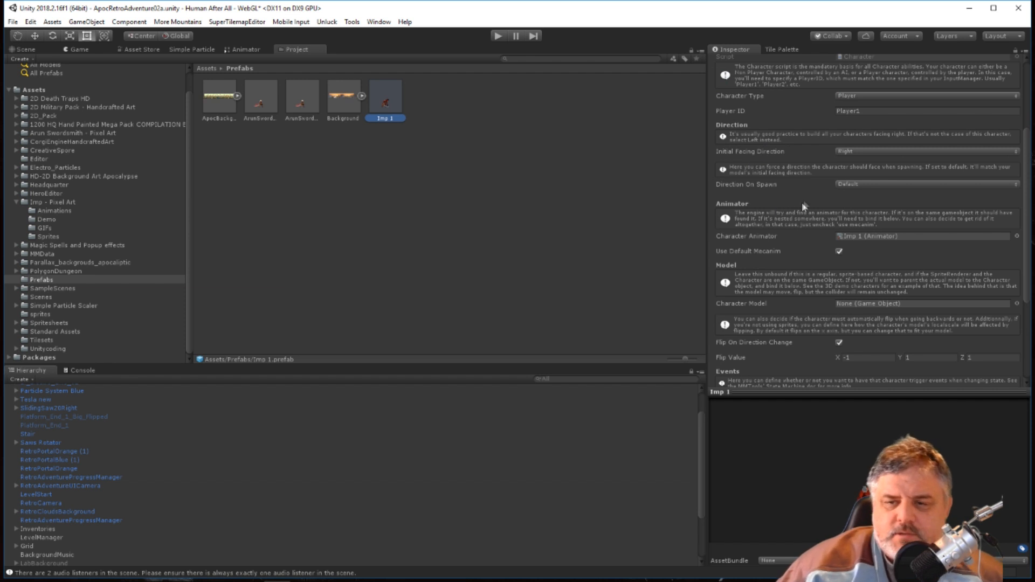
pyautogui.scroll(-1, 800, 232)
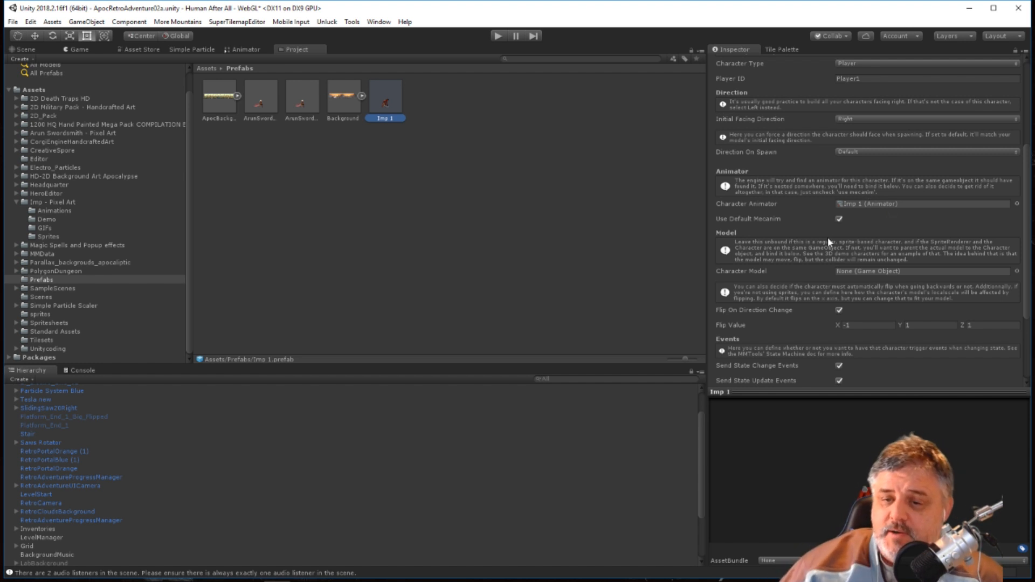
pyautogui.scroll(-4, 809, 232)
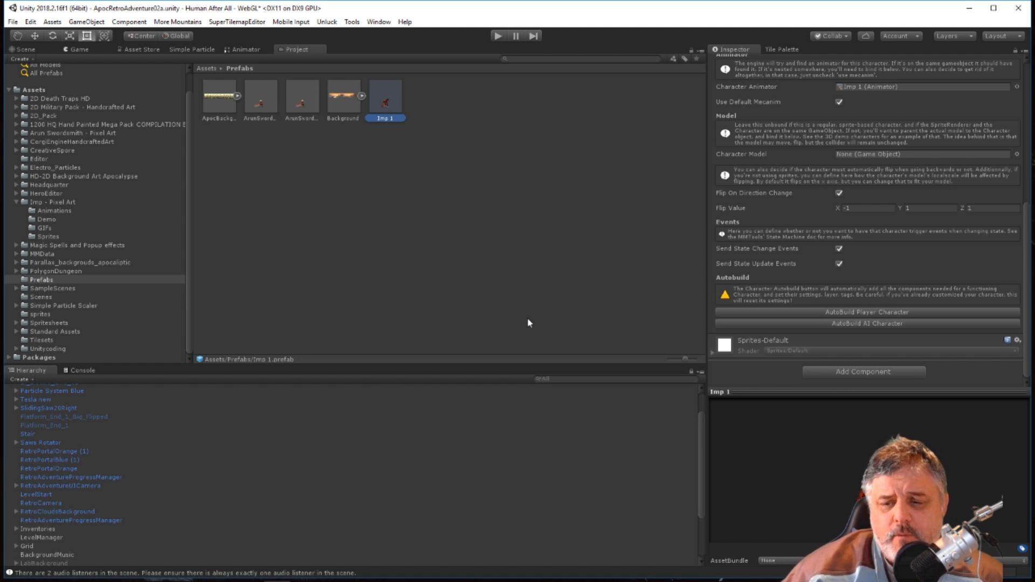
pyautogui.click(866, 312)
pyautogui.scroll(-4, 783, 307)
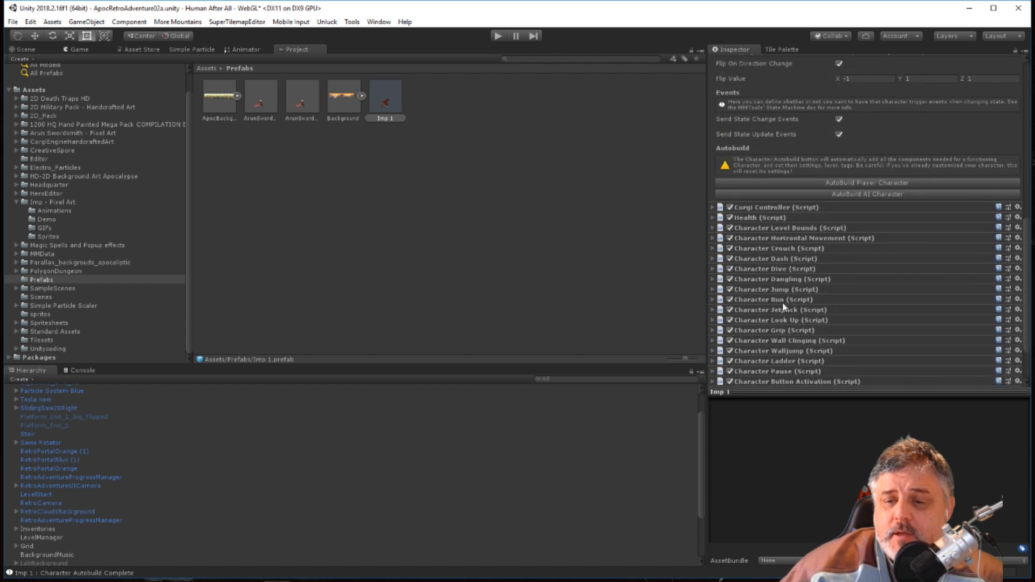
pyautogui.scroll(-3, 815, 296)
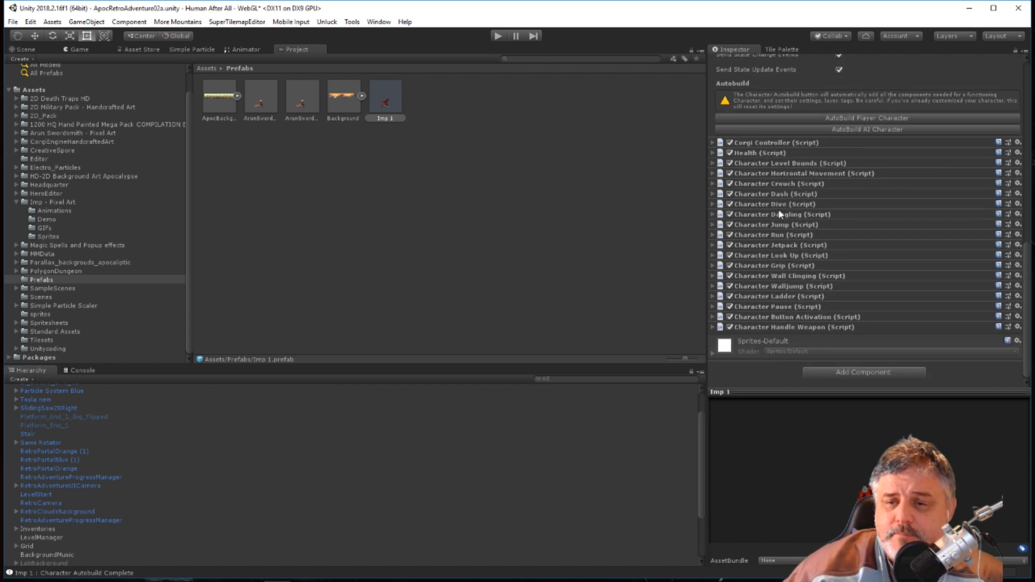
# Examine the default parameters and collision masks of Imp 1's Corgi Controller, leaving the component collapsed.
pyautogui.click(712, 143)
pyautogui.scroll(-5, 807, 256)
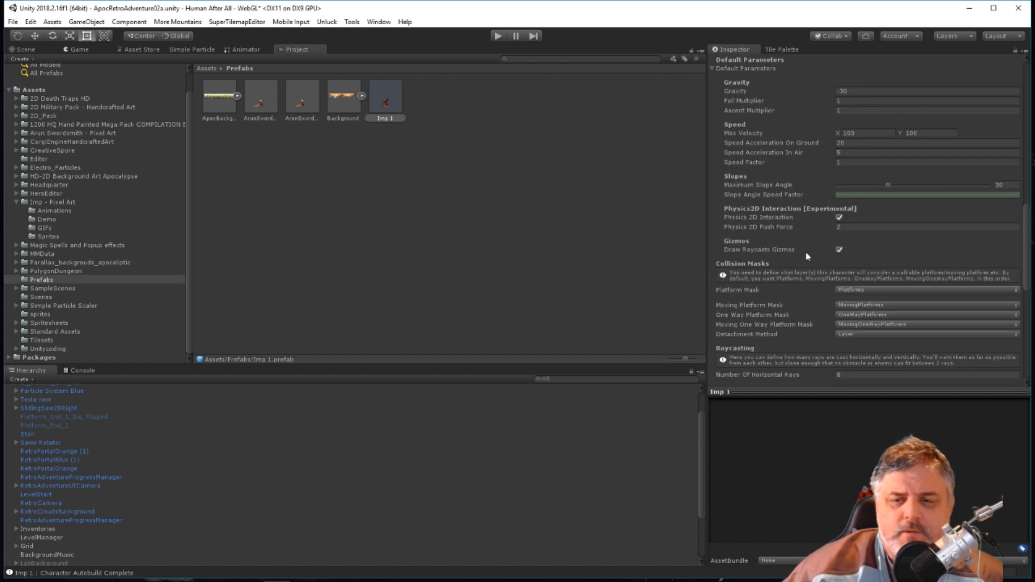
pyautogui.scroll(6, 809, 256)
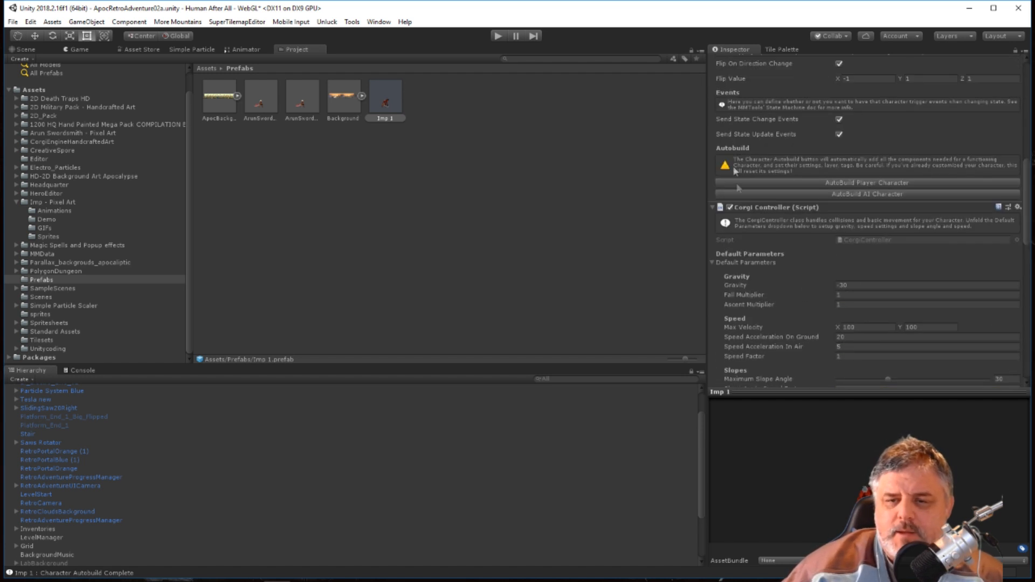
pyautogui.click(713, 207)
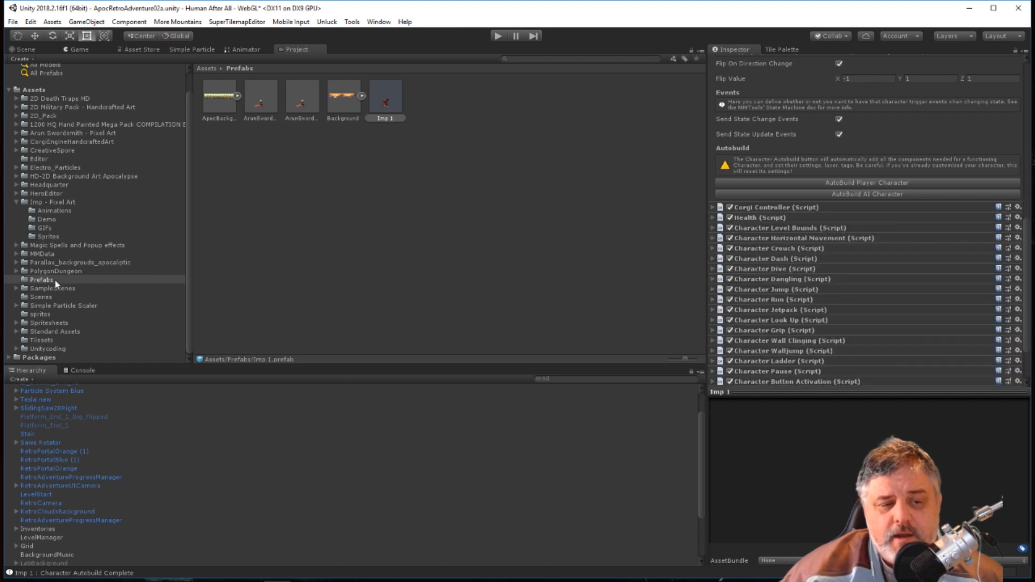
# Assign the Imp 1 prefab to Element 0 of the LevelManager's Player Prefabs and test-run the level.
pyautogui.click(45, 537)
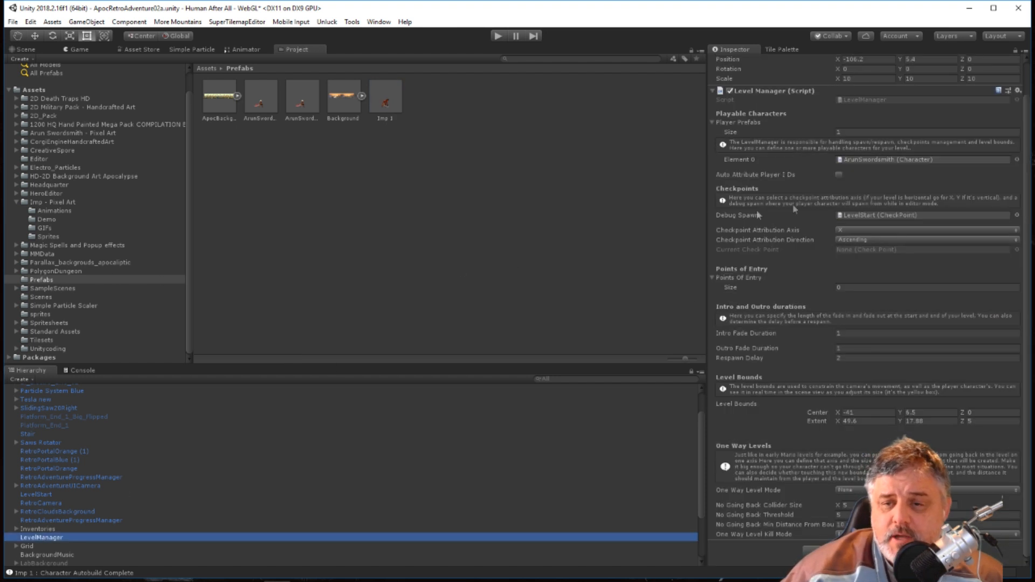
pyautogui.moveTo(390, 106); pyautogui.dragTo(889, 161)
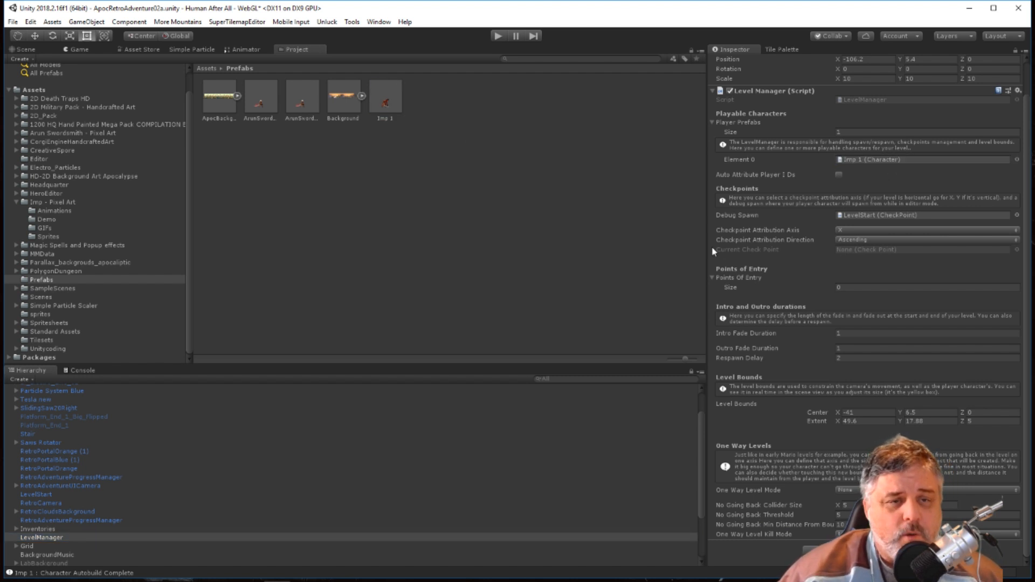
pyautogui.click(502, 37)
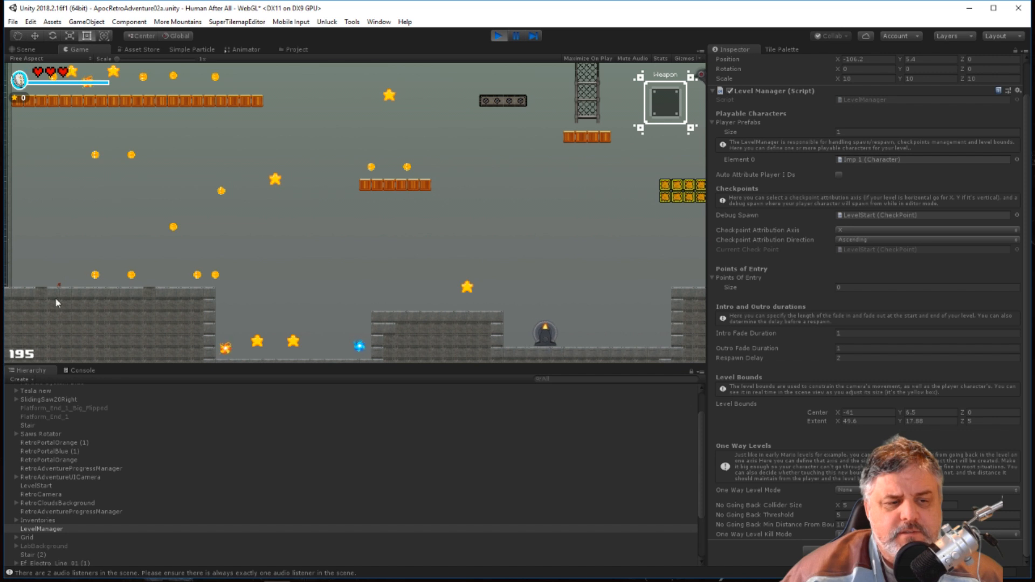
pyautogui.click(499, 36)
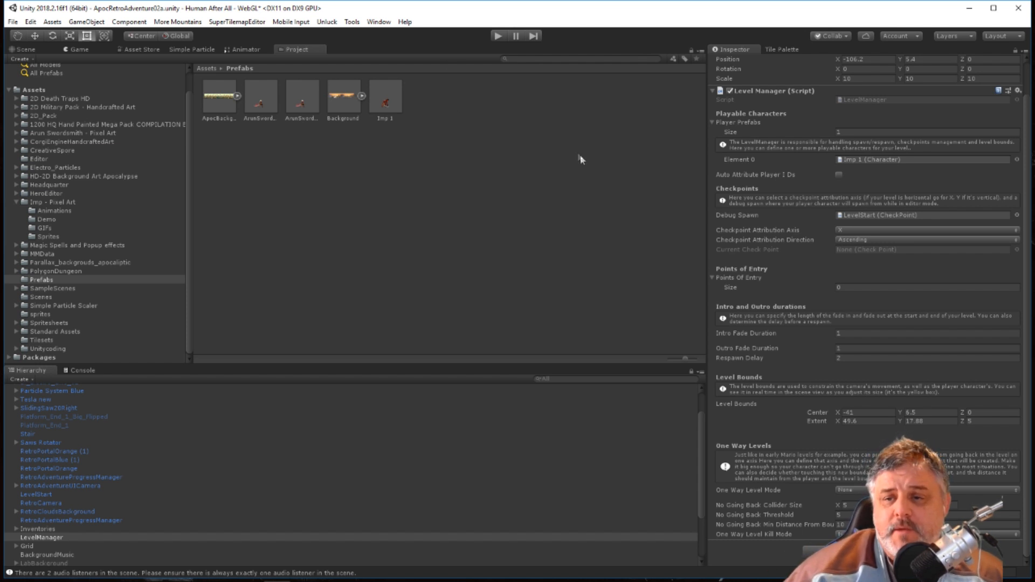
# Set Imp 1's Transform scale to 10 on X, Y and Z to match the ArunSwordsmith prefab, and test-run the level.
pyautogui.click(256, 103)
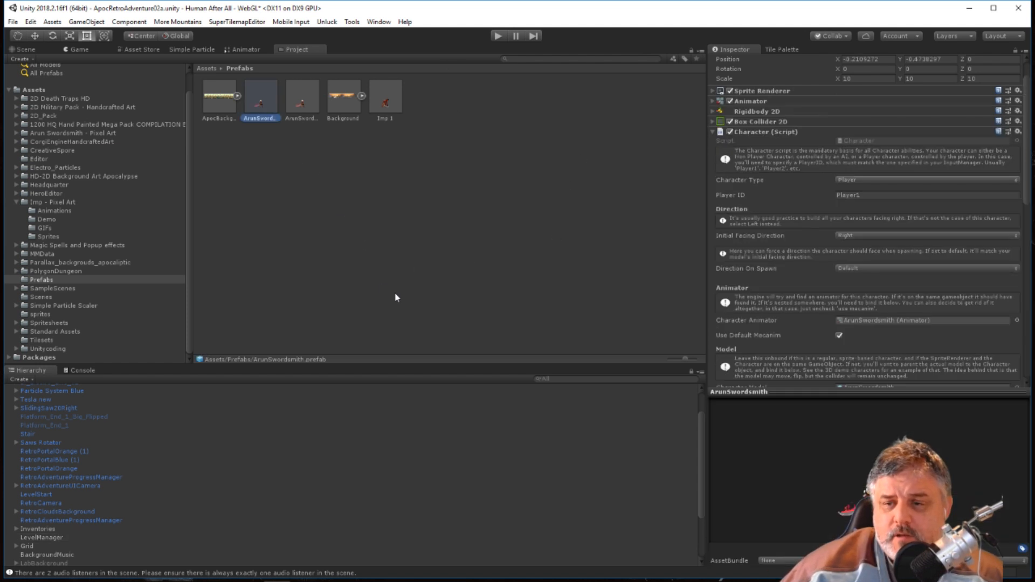
pyautogui.scroll(2, 844, 155)
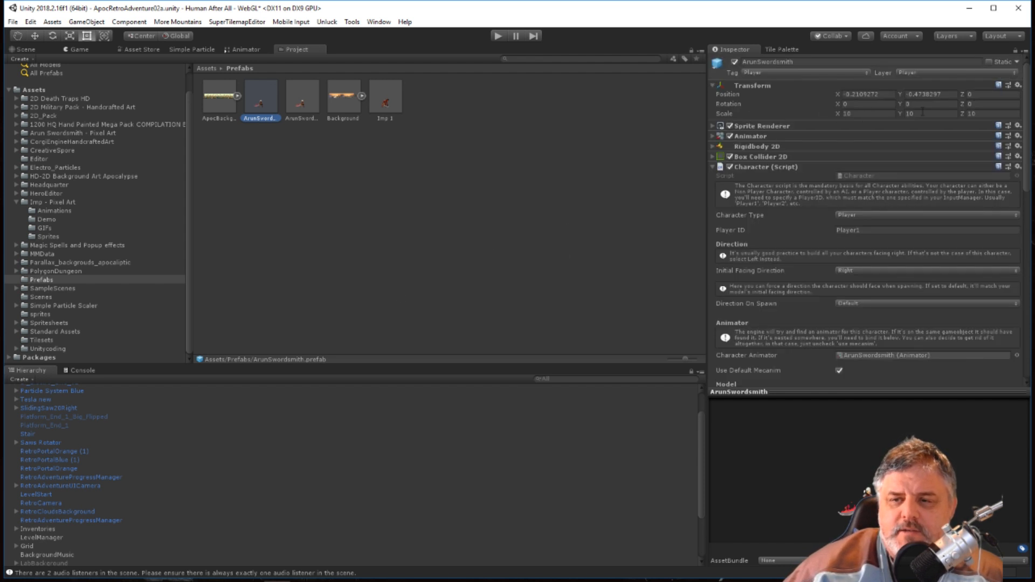
pyautogui.click(384, 103)
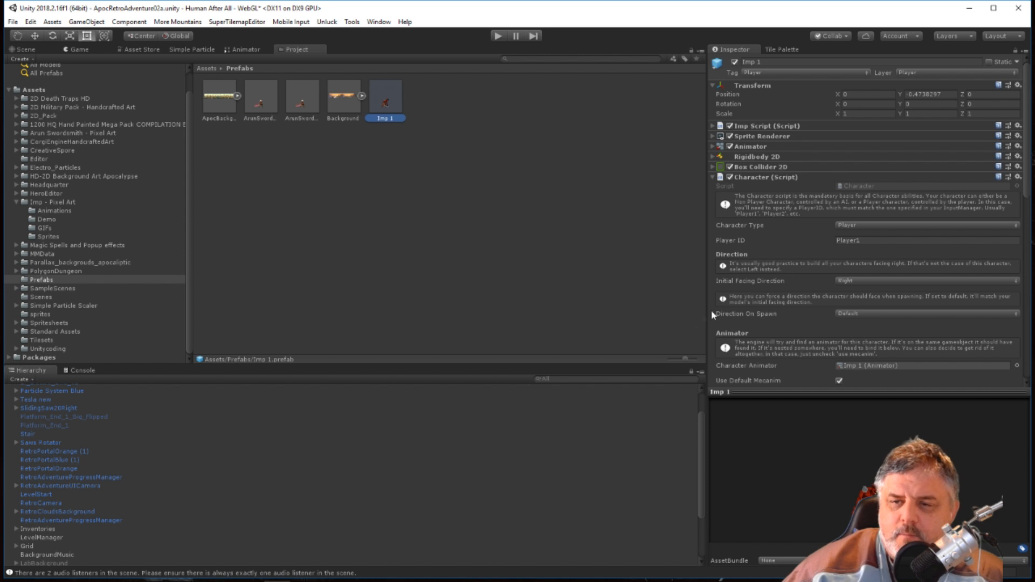
pyautogui.click(871, 114)
pyautogui.write('10')
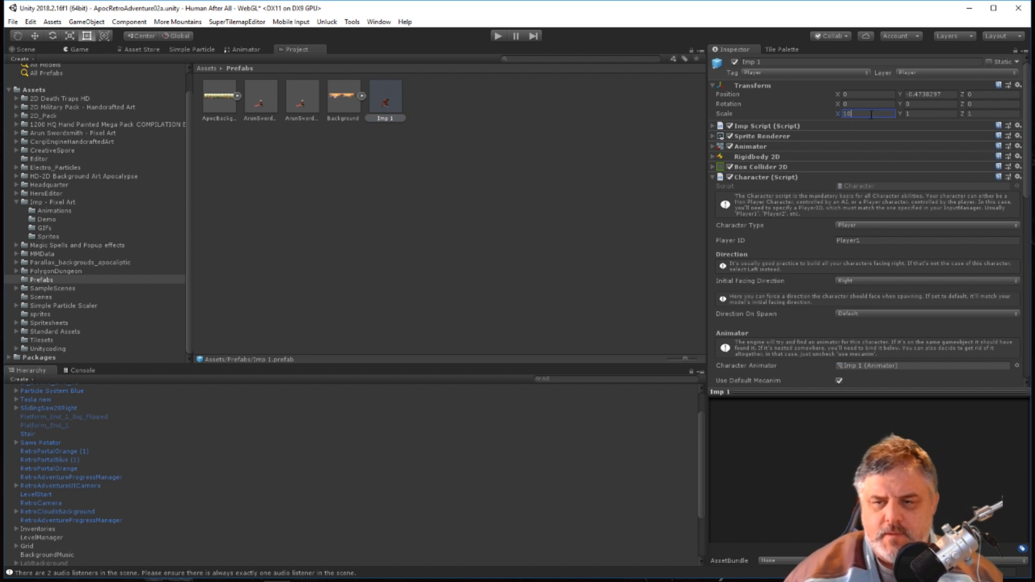
pyautogui.press('Tab')
pyautogui.write('10')
pyautogui.press('Tab')
pyautogui.write('10')
pyautogui.press('Return')
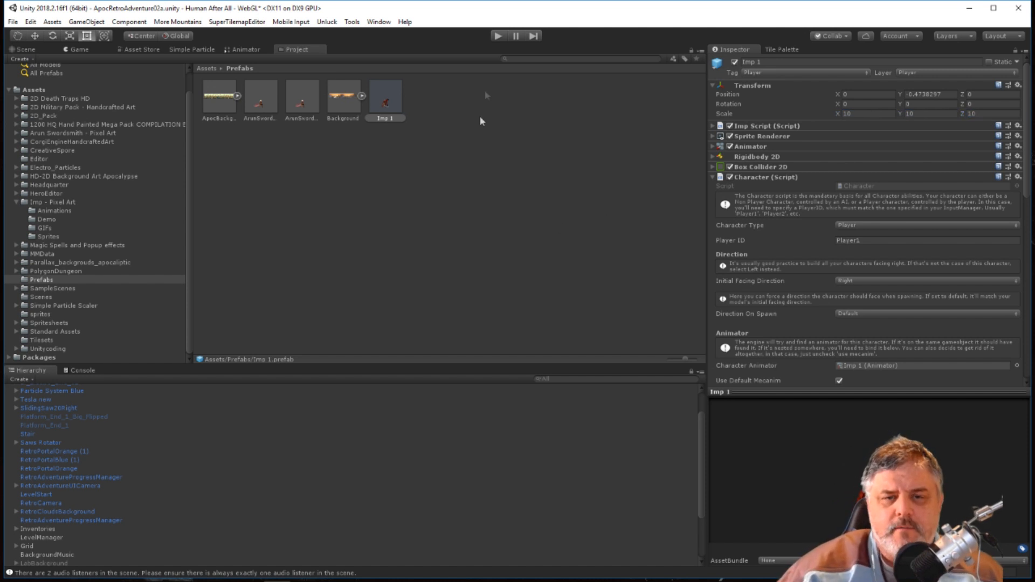
pyautogui.click(496, 37)
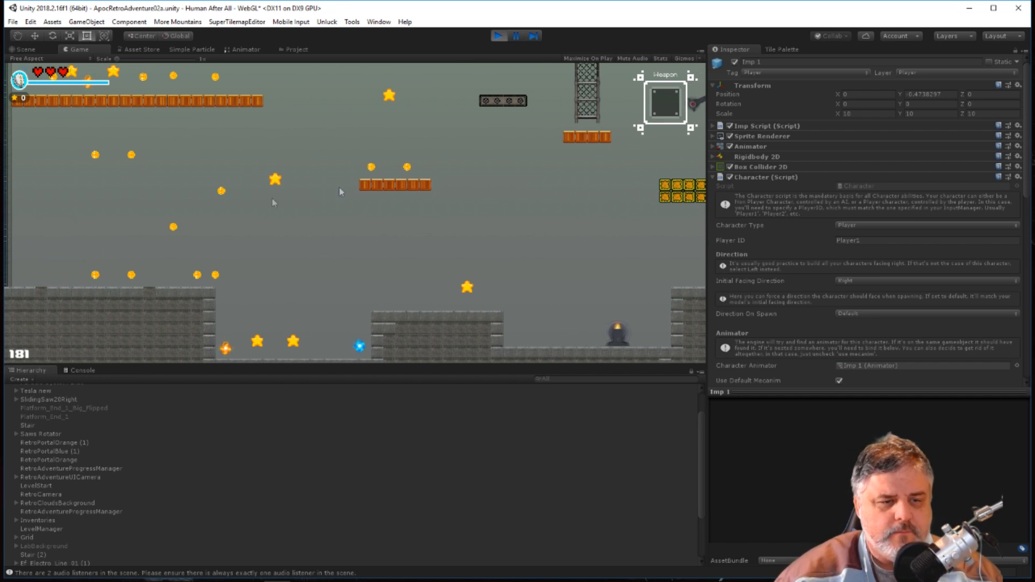
pyautogui.click(496, 35)
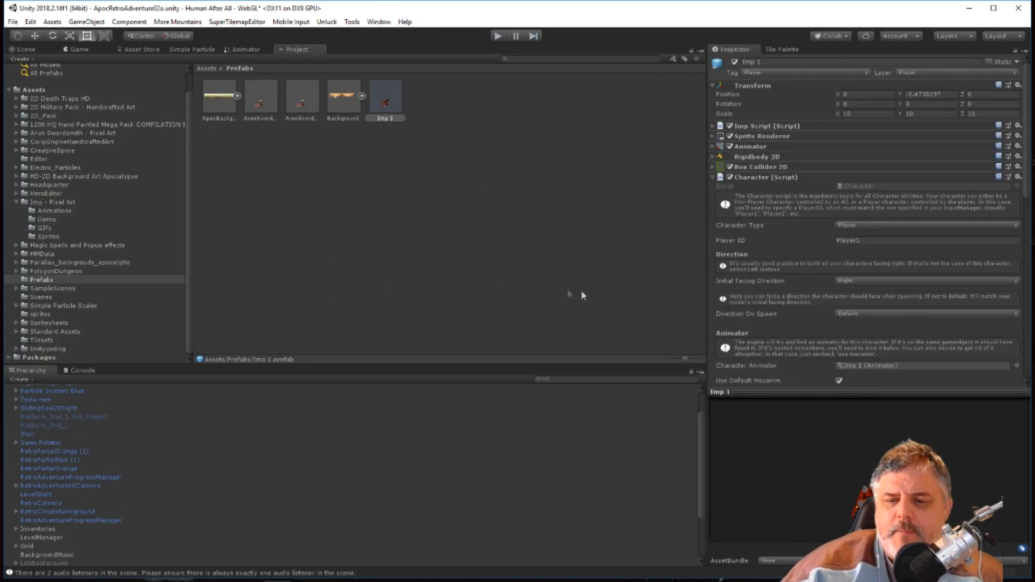
# Collapse Imp 1's Character component, expand its Imp Script component and open the referenced impScript file in Visual Studio.
pyautogui.scroll(-4, 781, 179)
pyautogui.scroll(4, 781, 179)
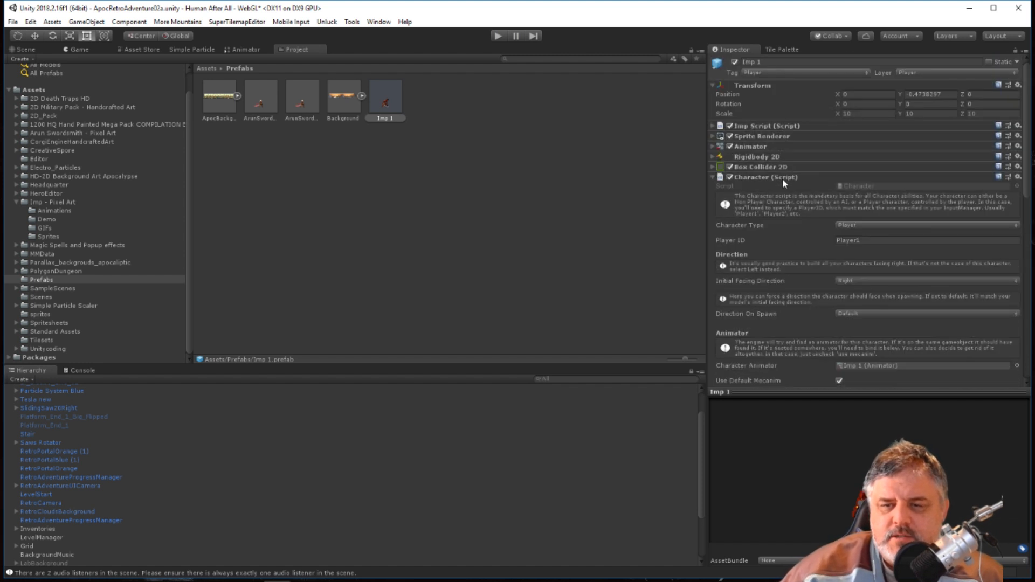
pyautogui.click(712, 177)
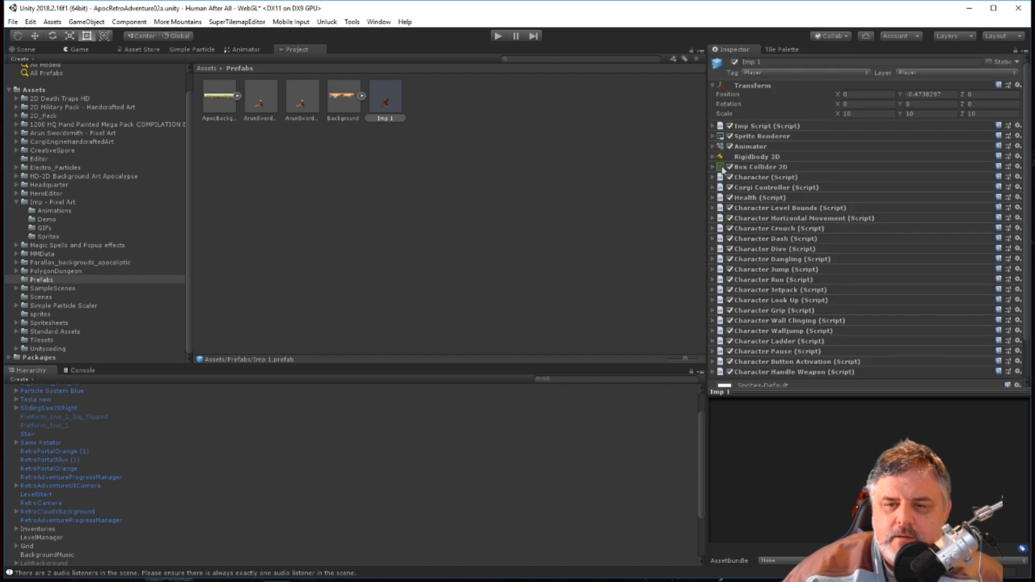
pyautogui.click(712, 127)
pyautogui.click(752, 128)
pyautogui.click(749, 126)
pyautogui.click(868, 135)
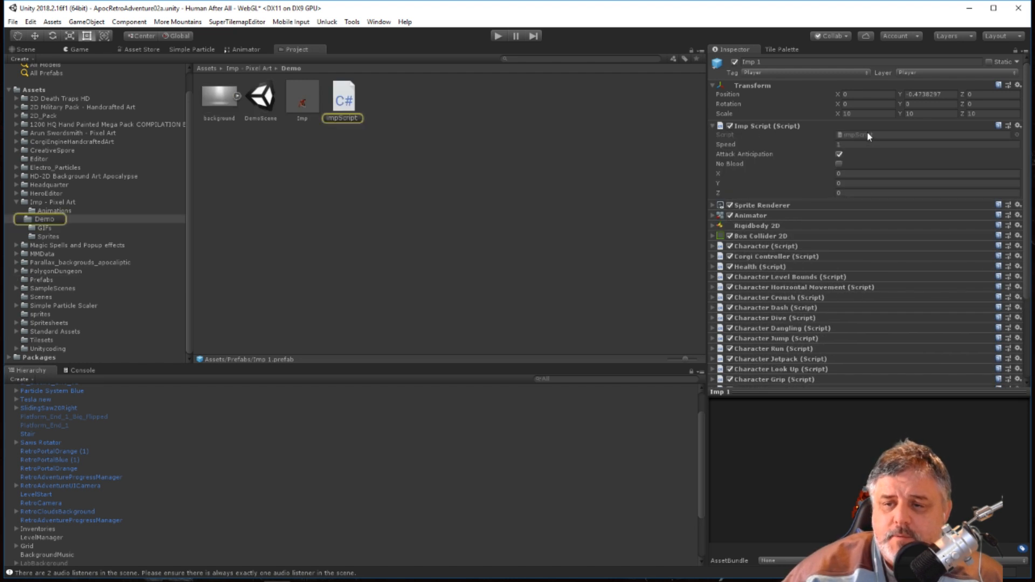
pyautogui.doubleClick(857, 136)
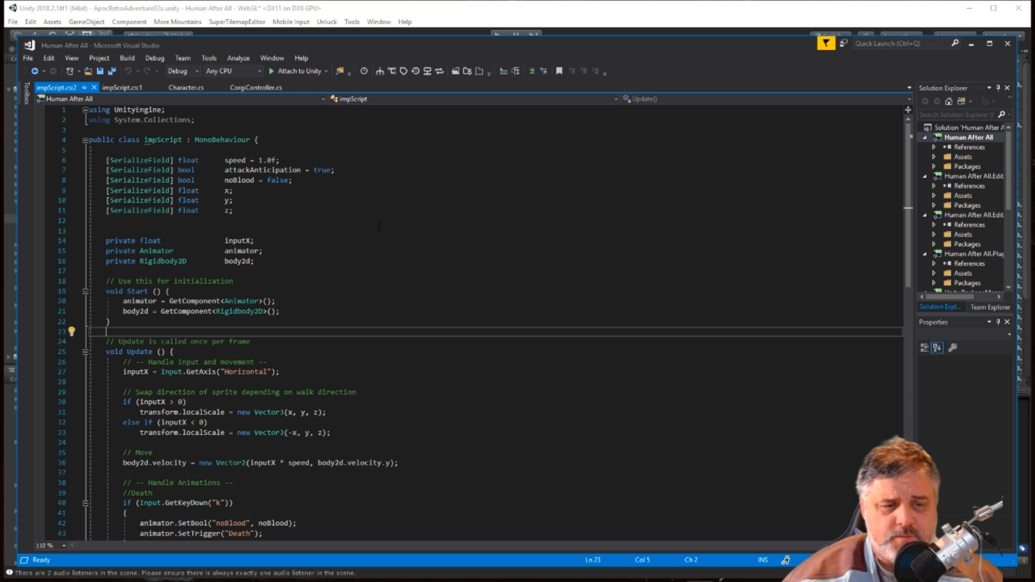
# Examine impScript's serialized x, y and z fields and the sprite-direction, movement and animation code in Update.
pyautogui.scroll(-2, 427, 259)
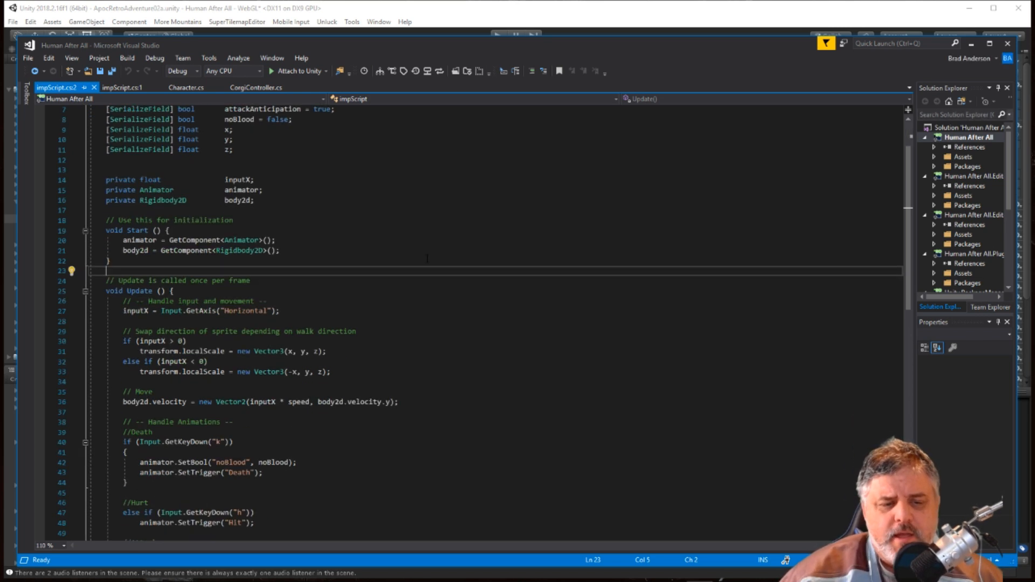
pyautogui.scroll(-2, 393, 374)
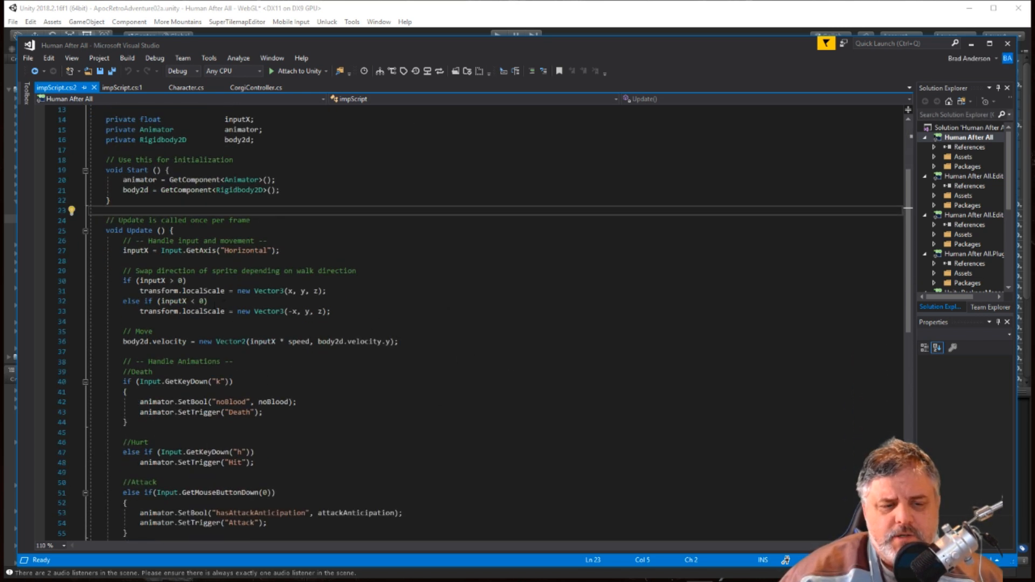
pyautogui.scroll(-1, 489, 329)
pyautogui.scroll(1, 491, 330)
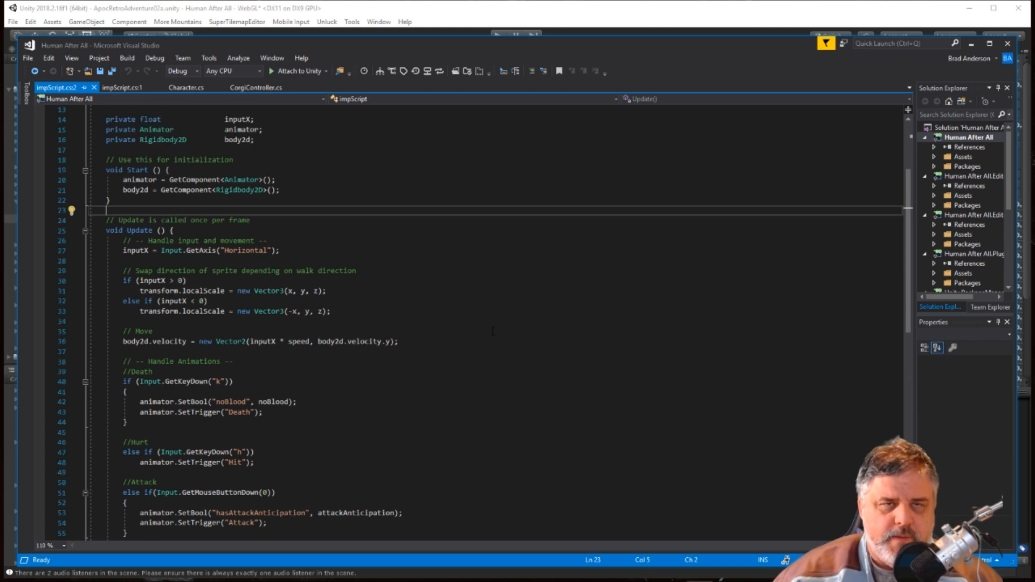
pyautogui.scroll(4, 510, 290)
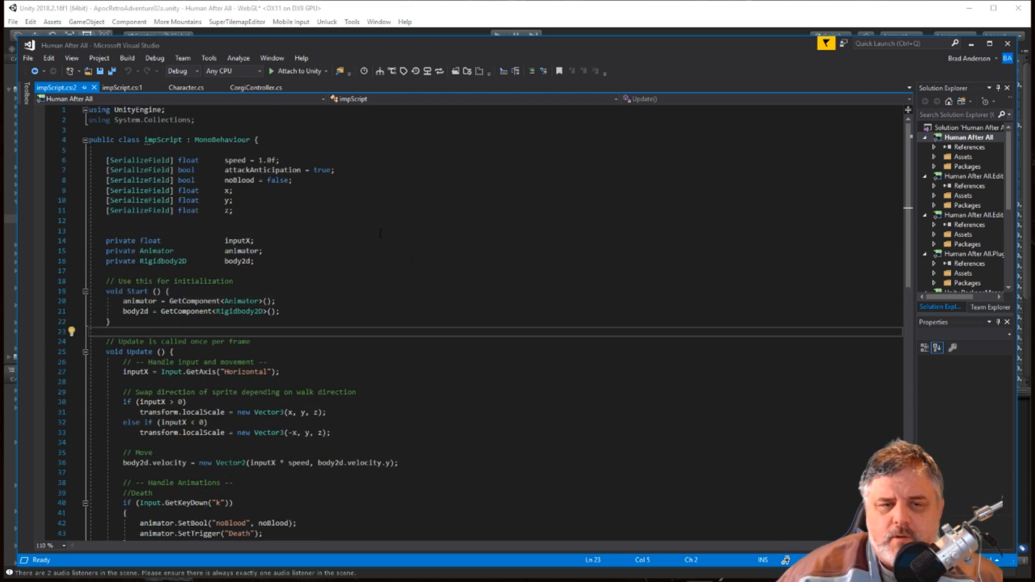
# Switch back to Unity and set X, Y and Z of Imp 1's Imp Script component to 10.
pyautogui.click(360, 12)
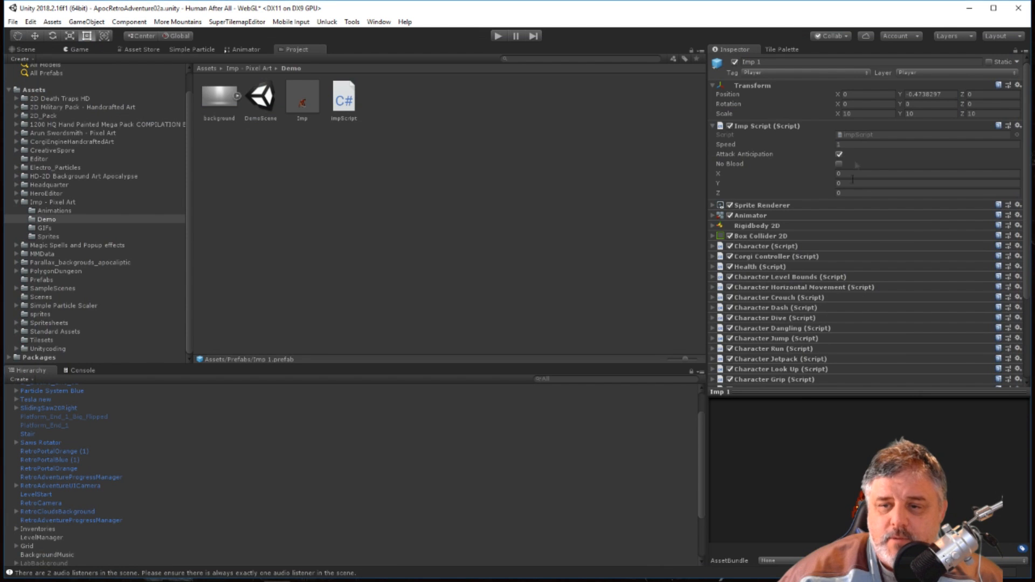
pyautogui.click(900, 175)
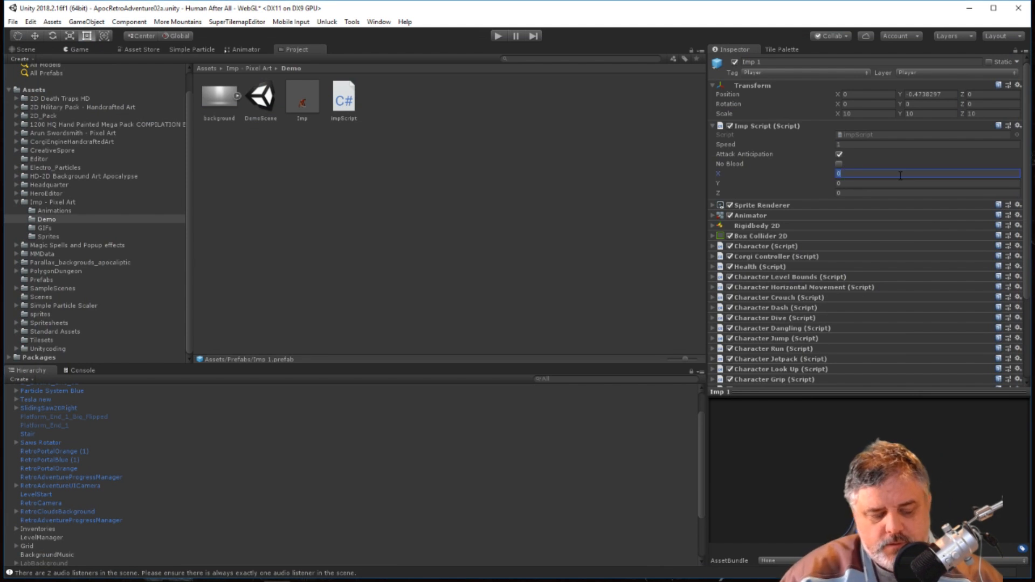
pyautogui.write('10')
pyautogui.press('Tab')
pyautogui.write('10')
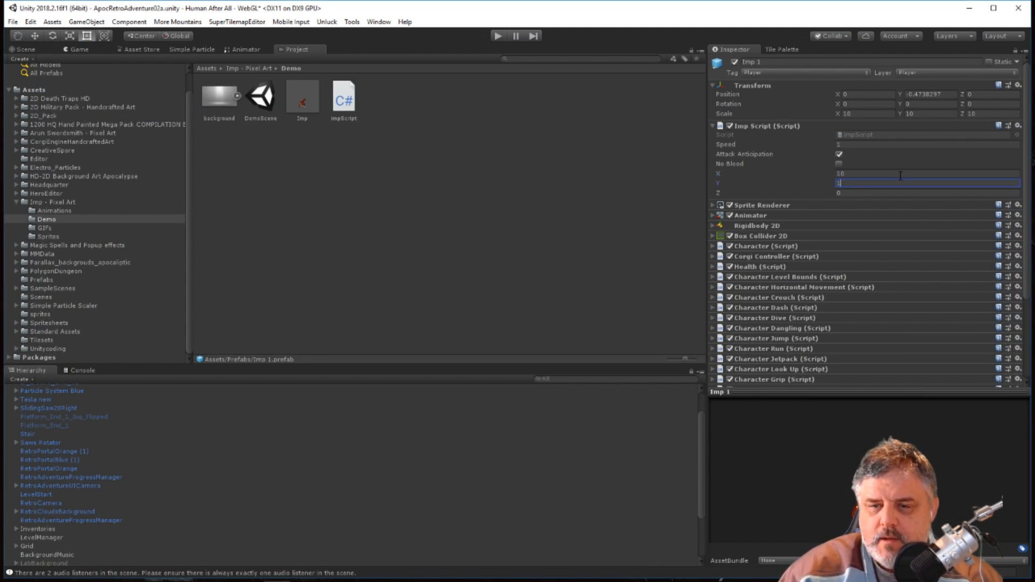
pyautogui.press('Tab')
pyautogui.write('10')
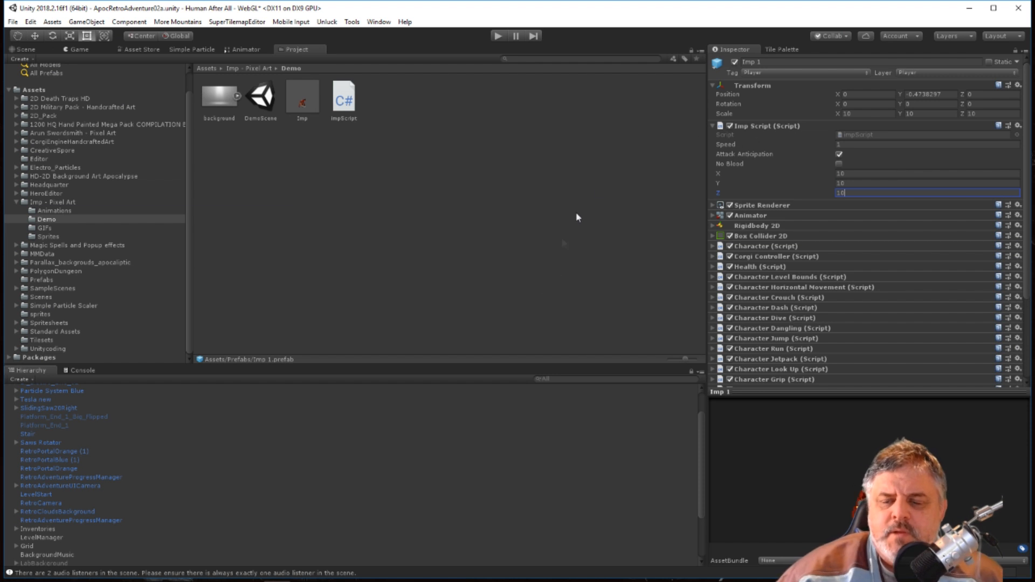
pyautogui.click(548, 237)
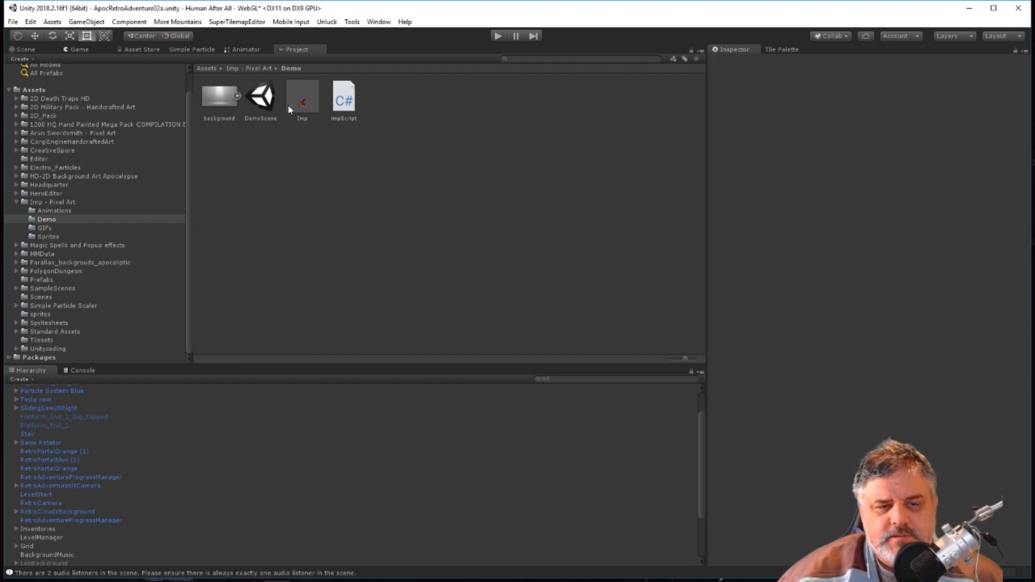
# Review the LevelManager's player prefab and level settings, and reselect the Imp 1 prefab in the Prefabs folder.
pyautogui.click(44, 538)
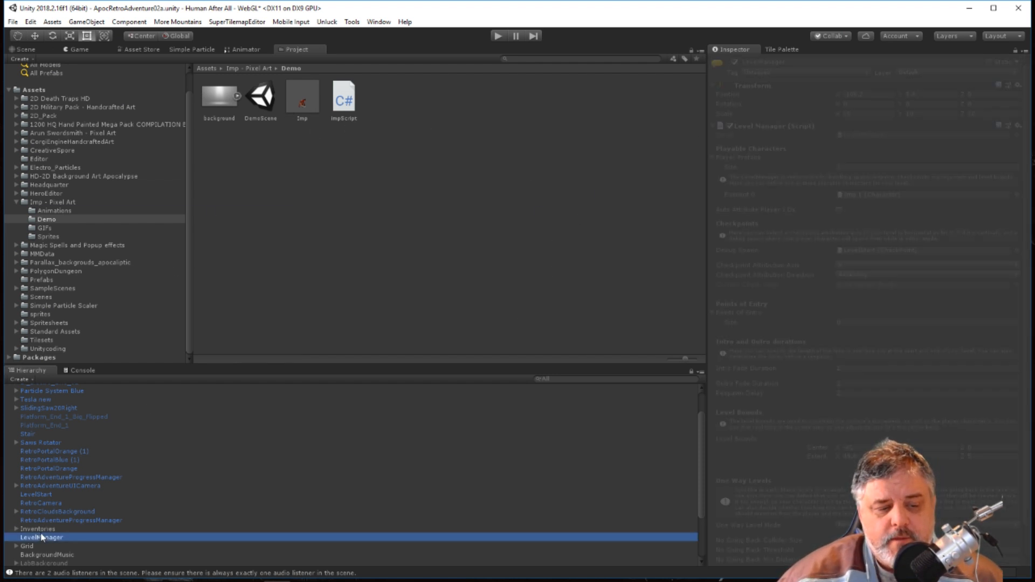
pyautogui.scroll(3, 76, 450)
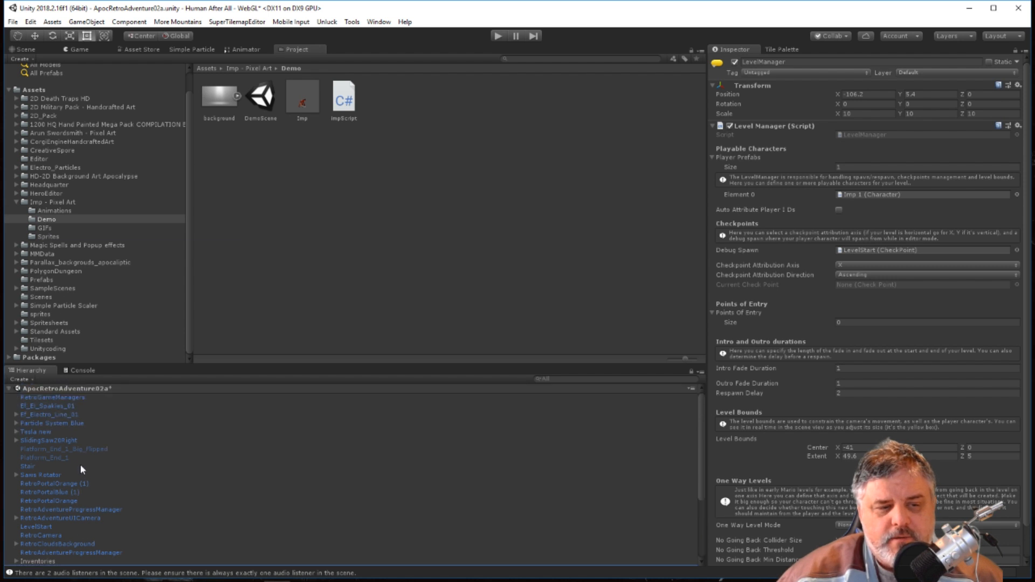
pyautogui.scroll(-2, 801, 268)
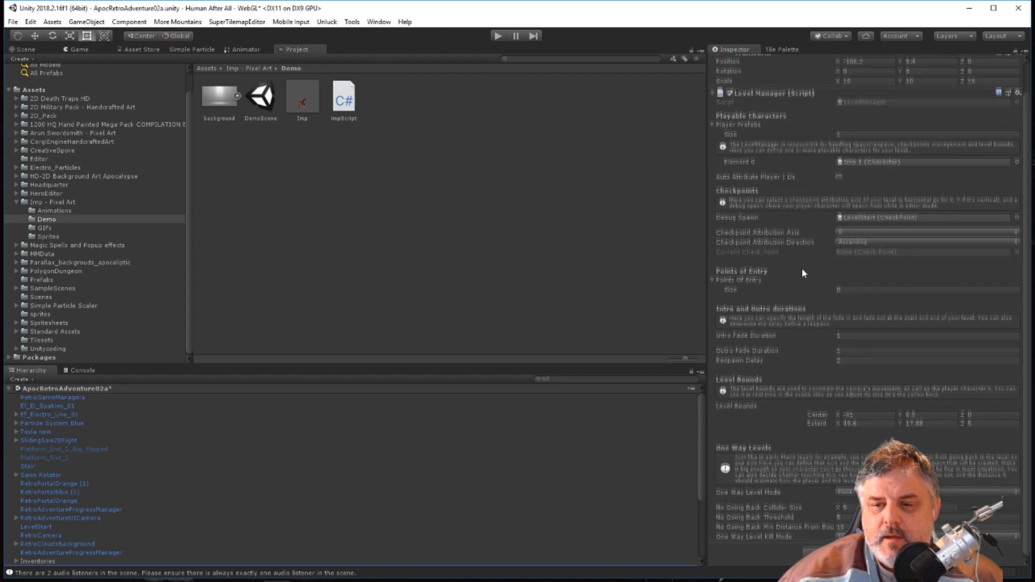
pyautogui.scroll(2, 801, 267)
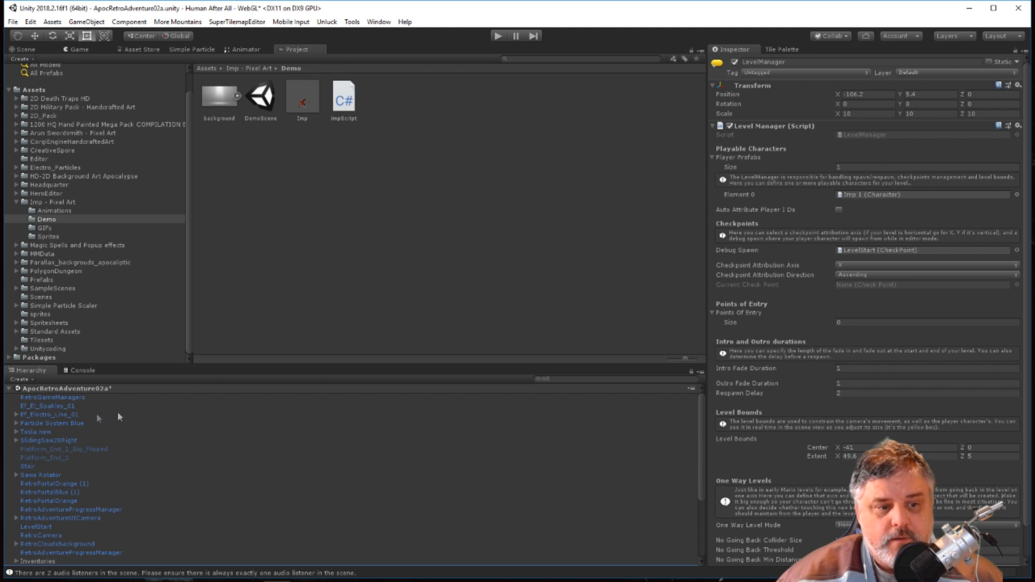
pyautogui.click(43, 279)
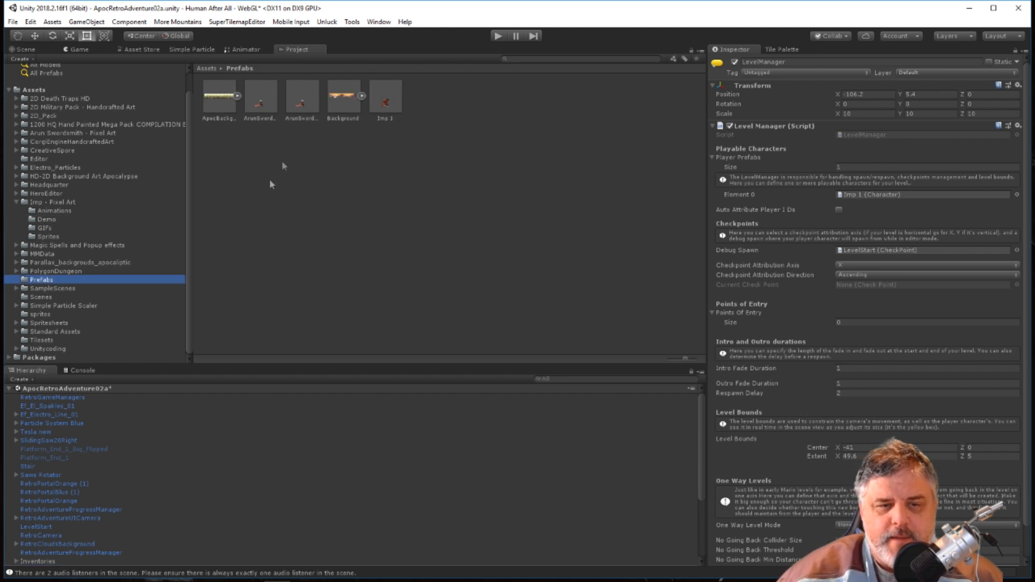
pyautogui.click(393, 95)
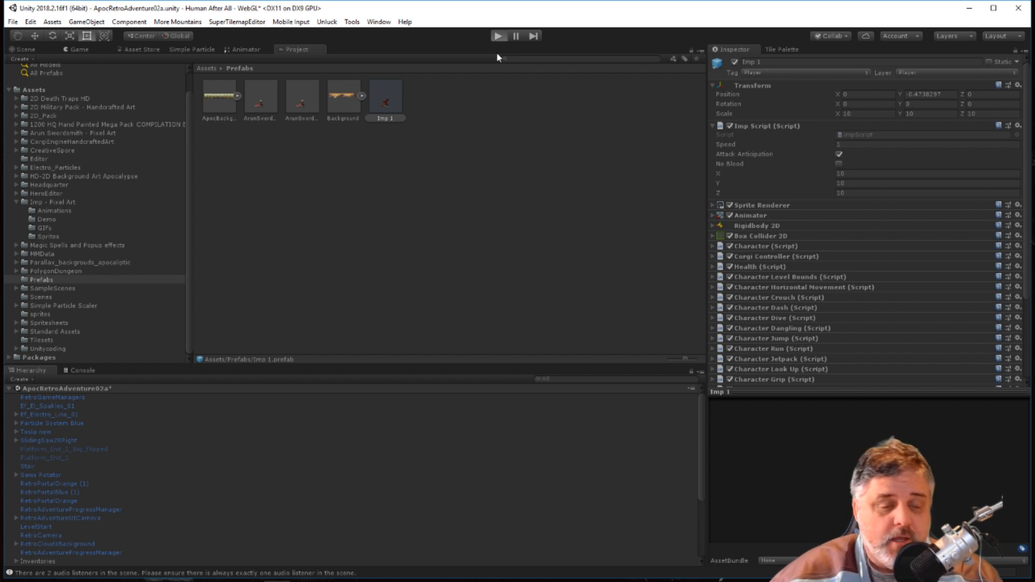
# Test-run the level, walking the imp both ways and jumping through the starting area into the pit with the stars.
pyautogui.click(497, 36)
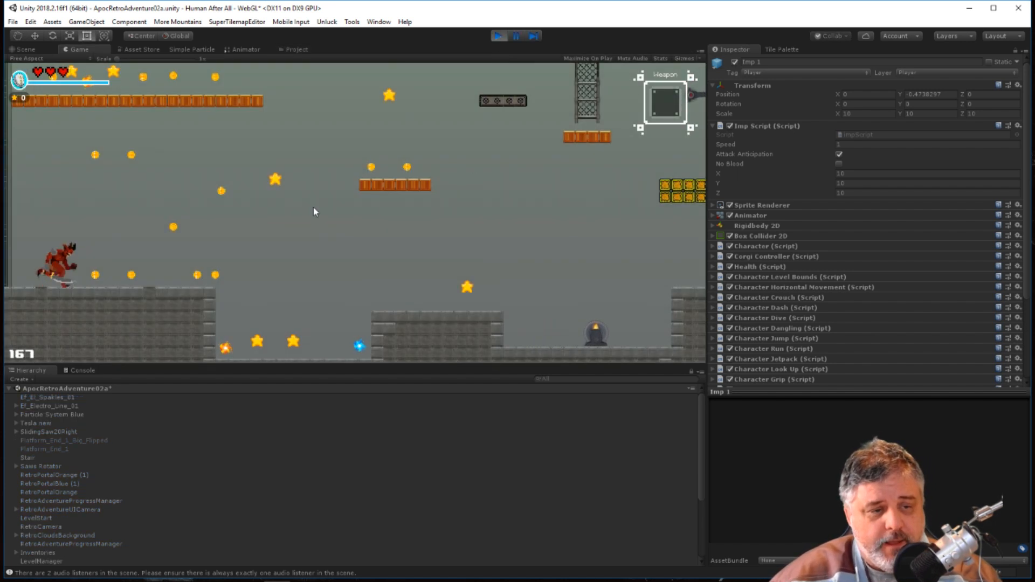
pyautogui.press('Right')
pyautogui.press('Left')
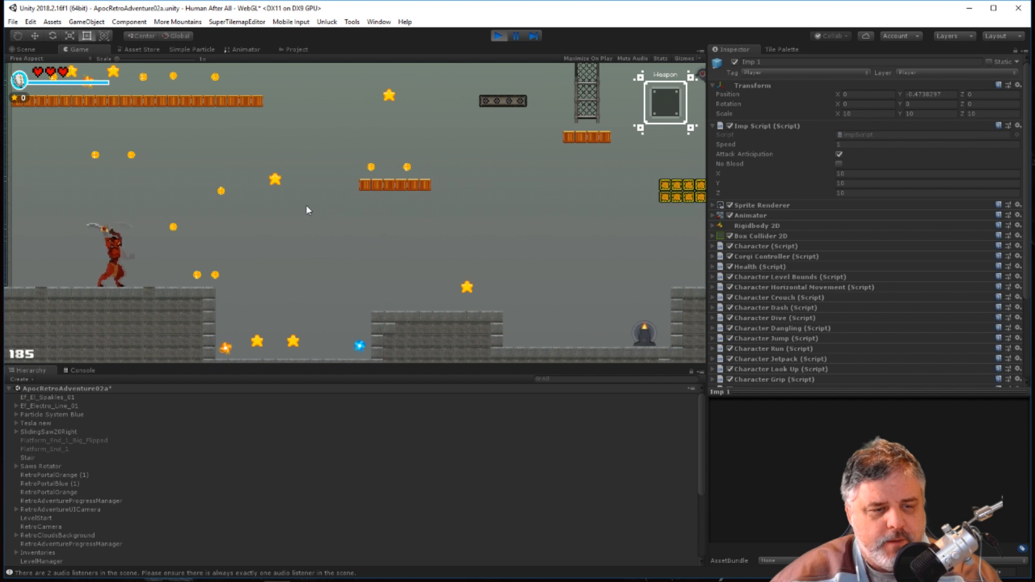
pyautogui.press('Right')
pyautogui.press('Left')
pyautogui.press('space')
pyautogui.press('Right')
pyautogui.press('space')
pyautogui.press('Right')
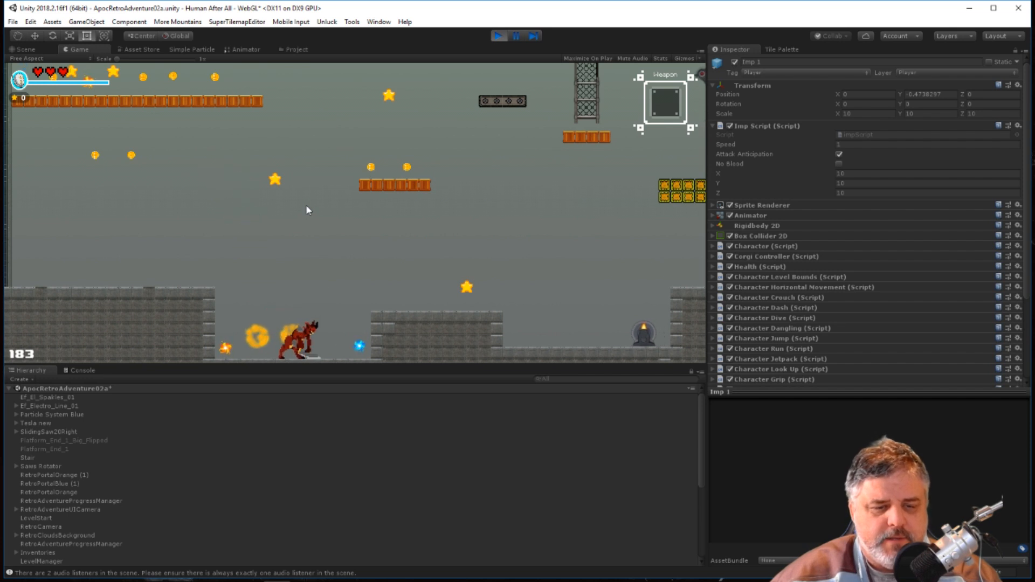
# Test the imp's running and jumping across the upper platforms, past the first scaffold tower to the yellow block platform.
pyautogui.press('Right')
pyautogui.press('space')
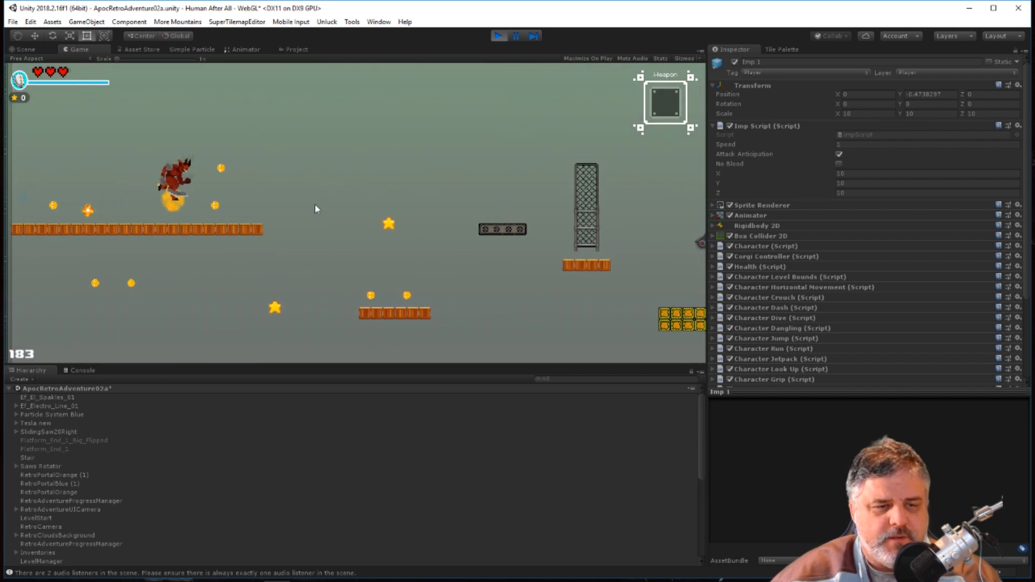
pyautogui.press('Right')
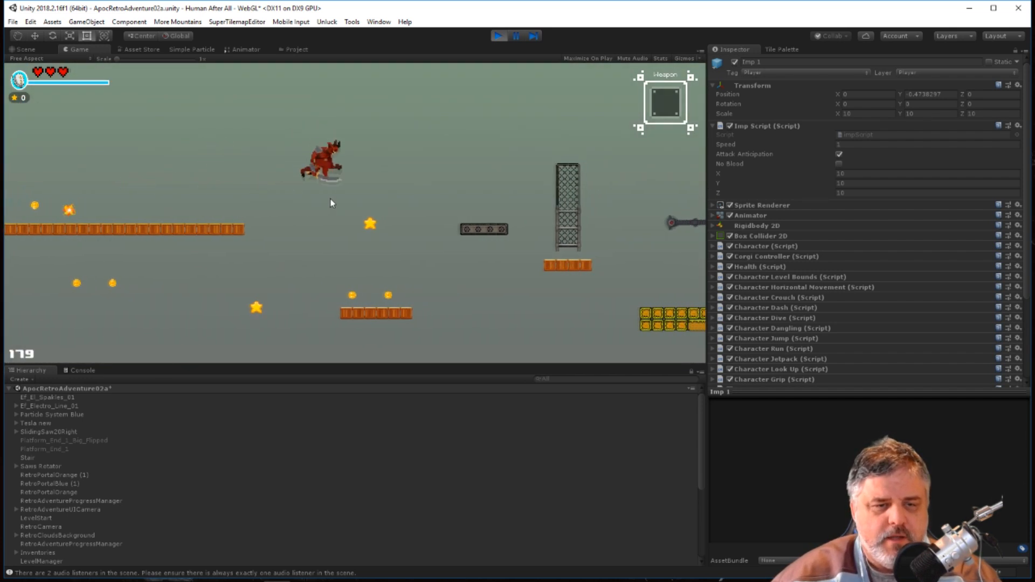
pyautogui.press('space')
pyautogui.press('Right')
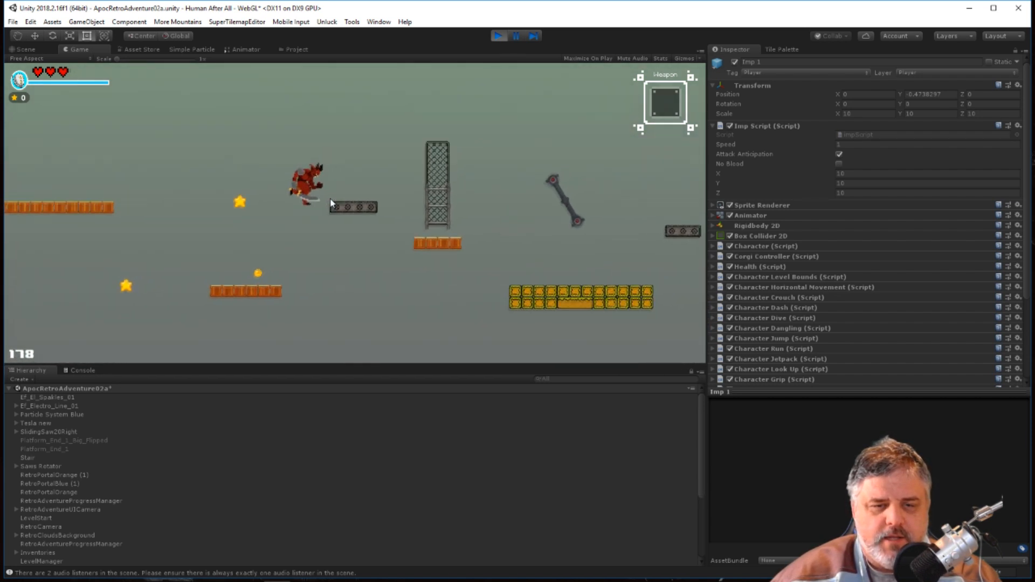
pyautogui.press('Right')
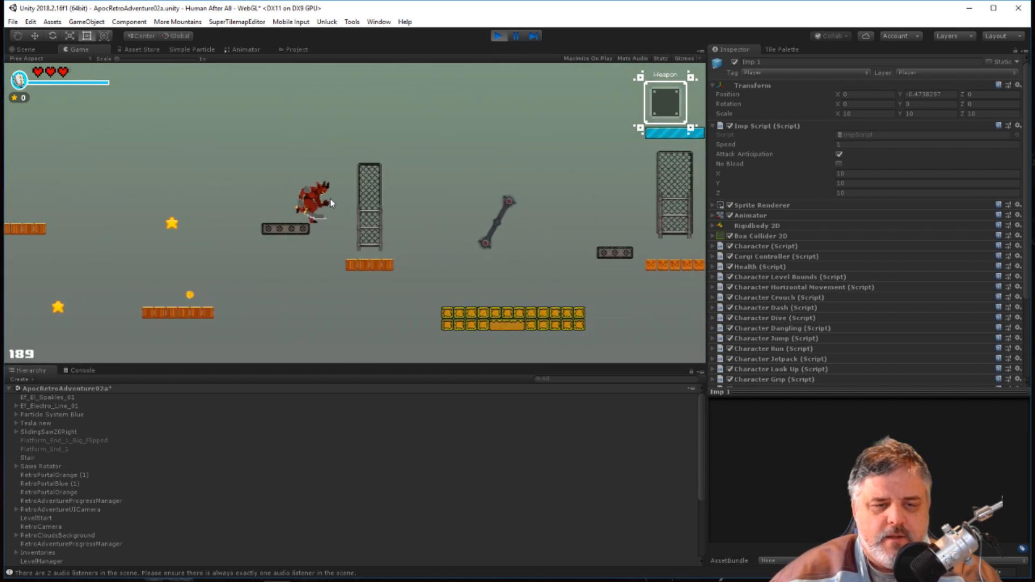
pyautogui.press('Right')
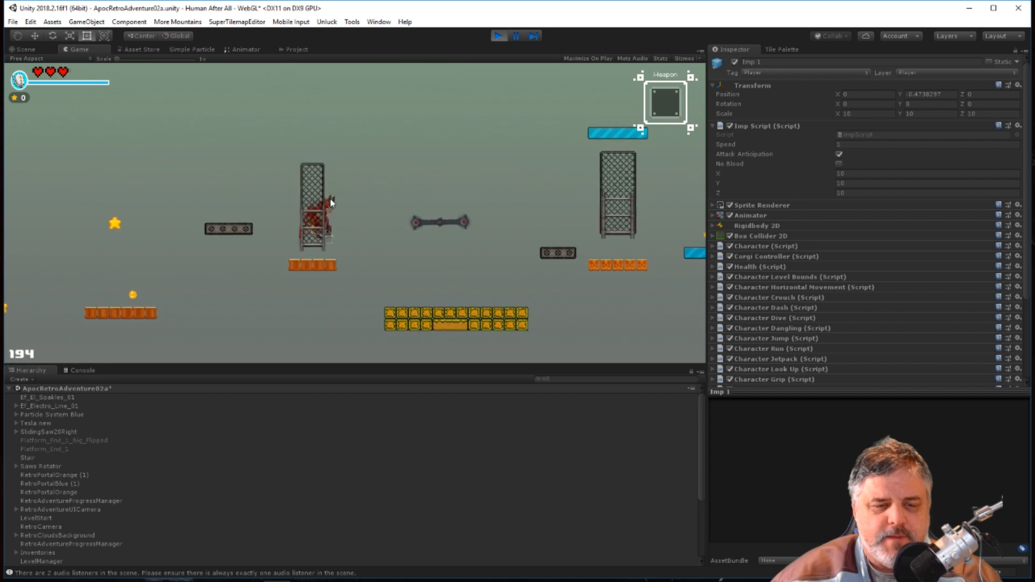
pyautogui.press('Right')
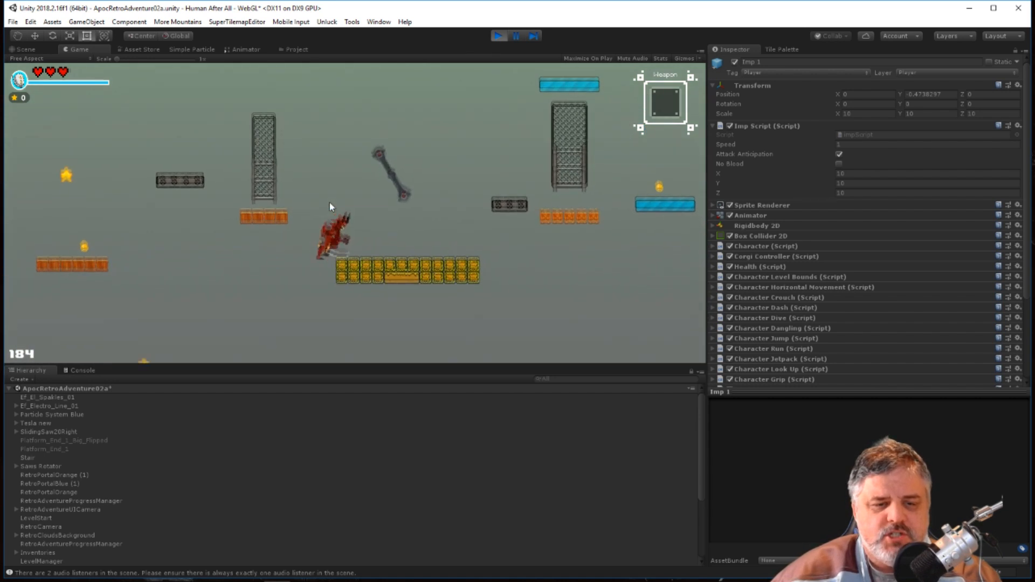
# Walk the imp both ways on the yellow block platform to test its movement, and stop the test run.
pyautogui.press('Right')
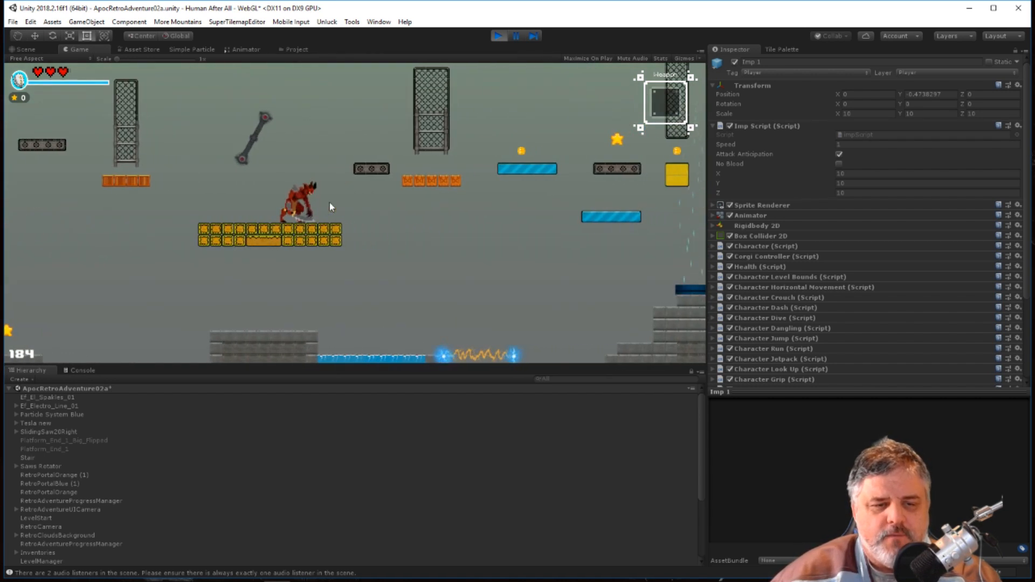
pyautogui.press('Left')
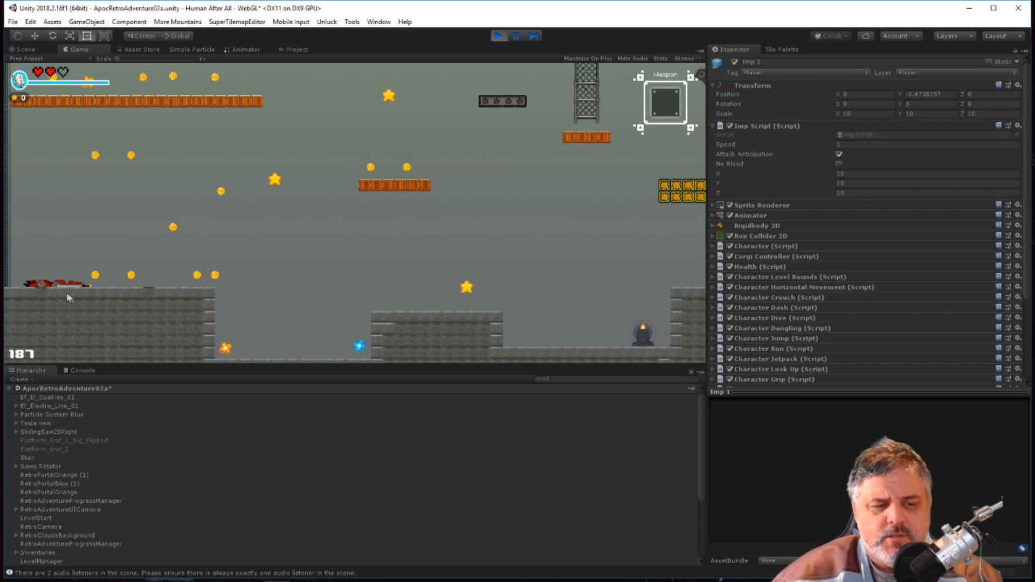
pyautogui.click(497, 36)
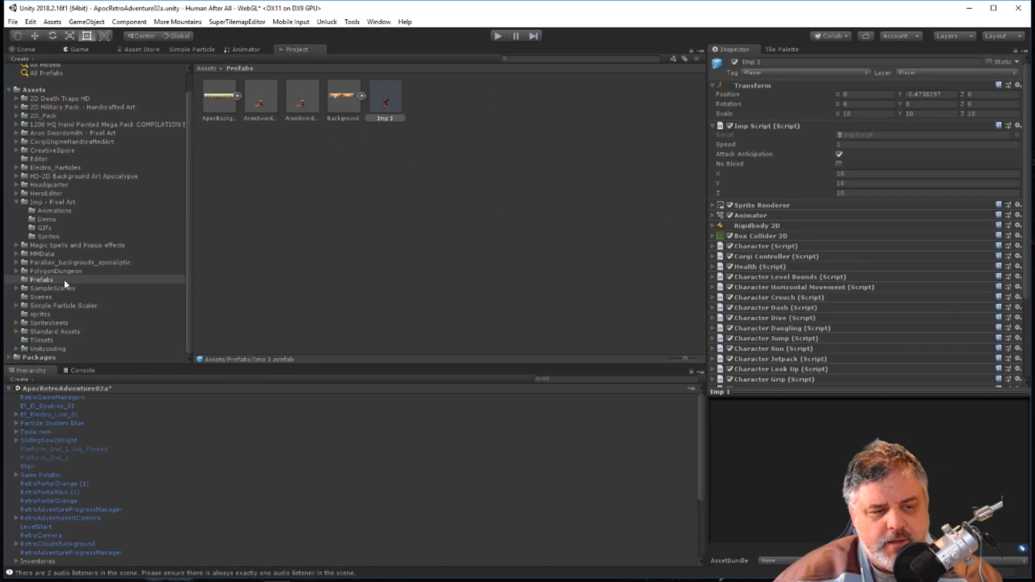
# Assign the ArunSwordsmith prefab to Element 0 of the LevelManager's Player Prefabs.
pyautogui.scroll(-4, 64, 544)
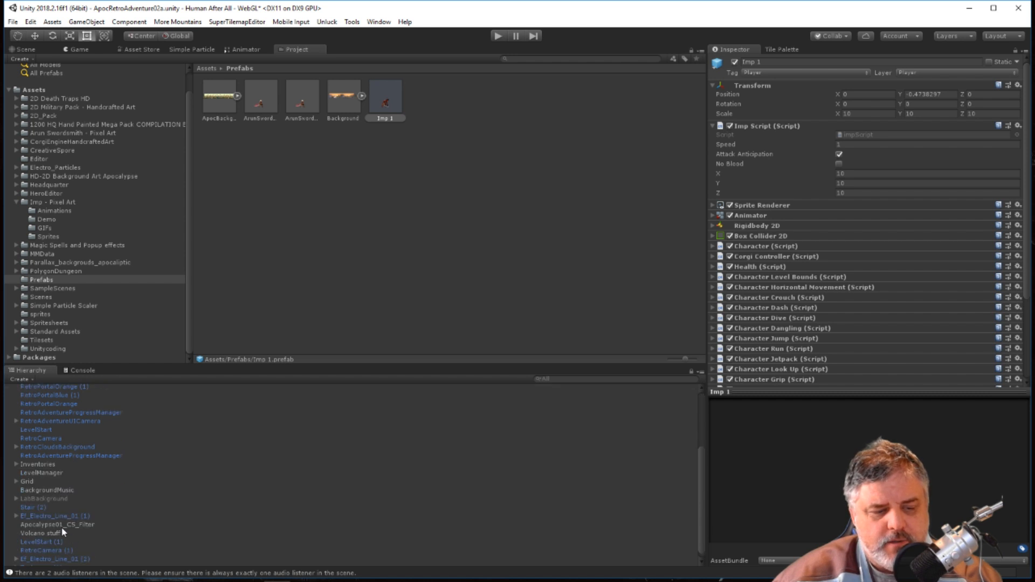
pyautogui.click(46, 472)
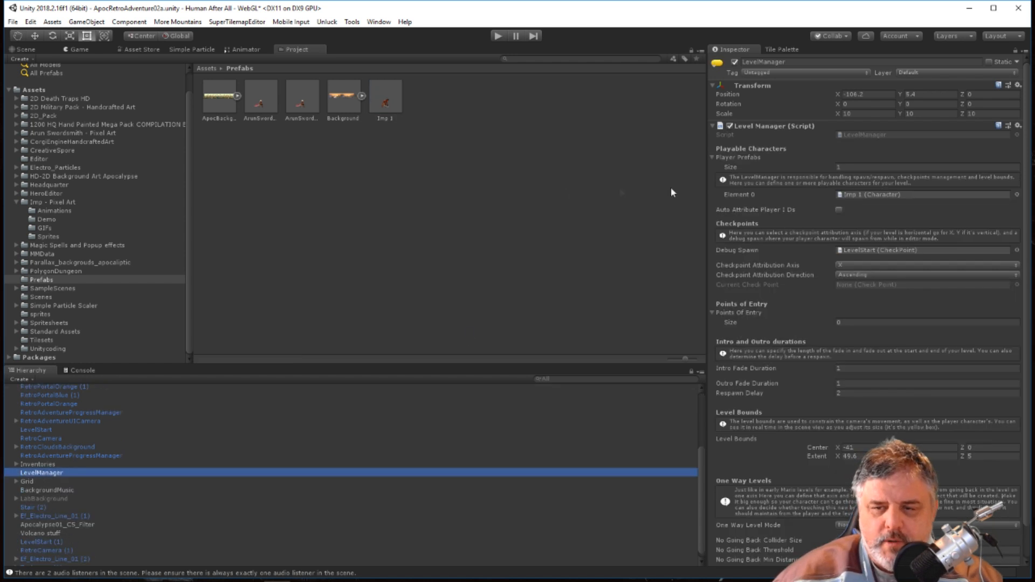
pyautogui.moveTo(273, 102); pyautogui.dragTo(868, 197)
# Test-run the level with ArunSwordsmith, running forward and jumping over the first gap, and end the run.
pyautogui.click(497, 36)
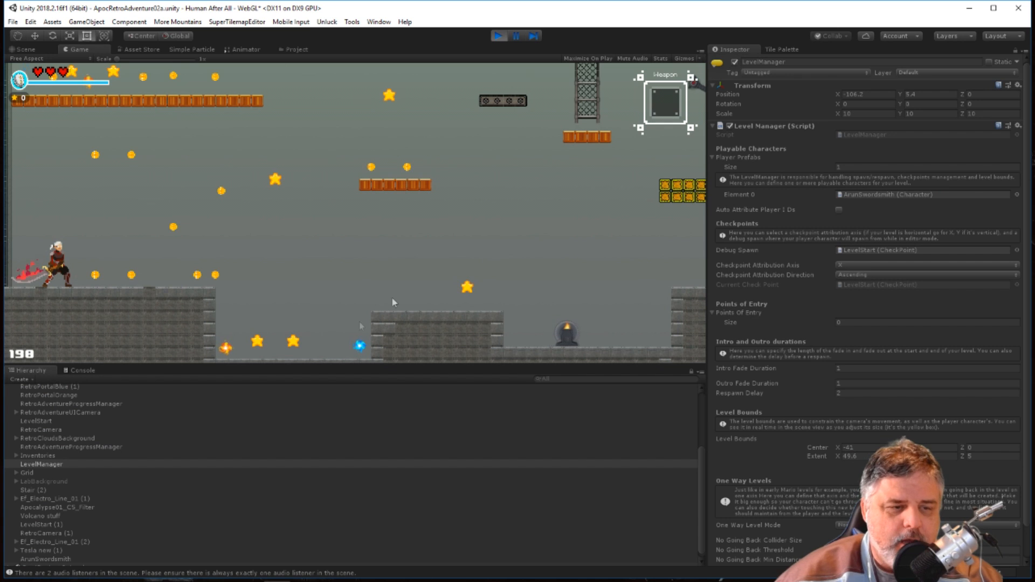
pyautogui.press('Right')
pyautogui.press('e')
pyautogui.press('space')
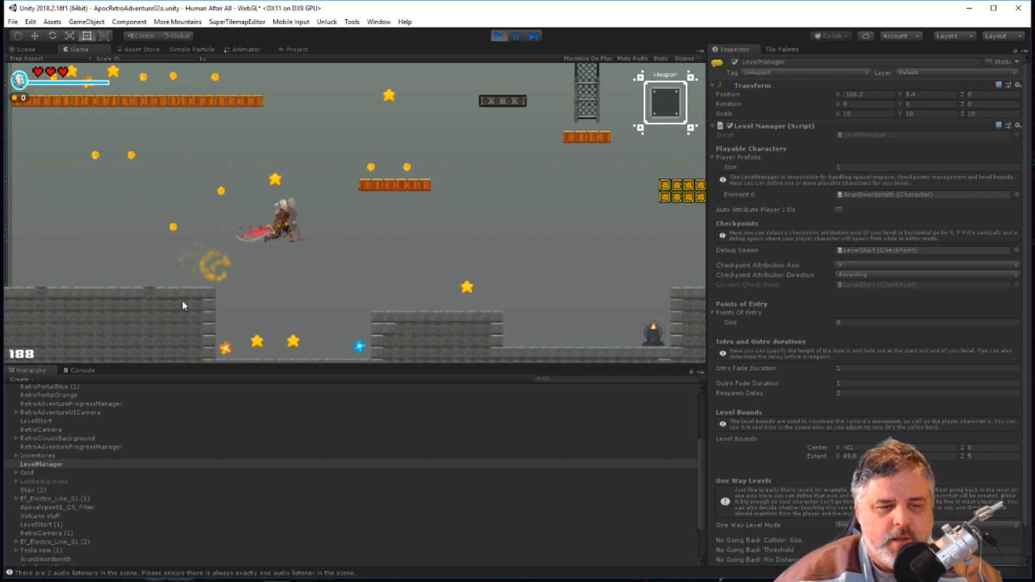
pyautogui.press('Right')
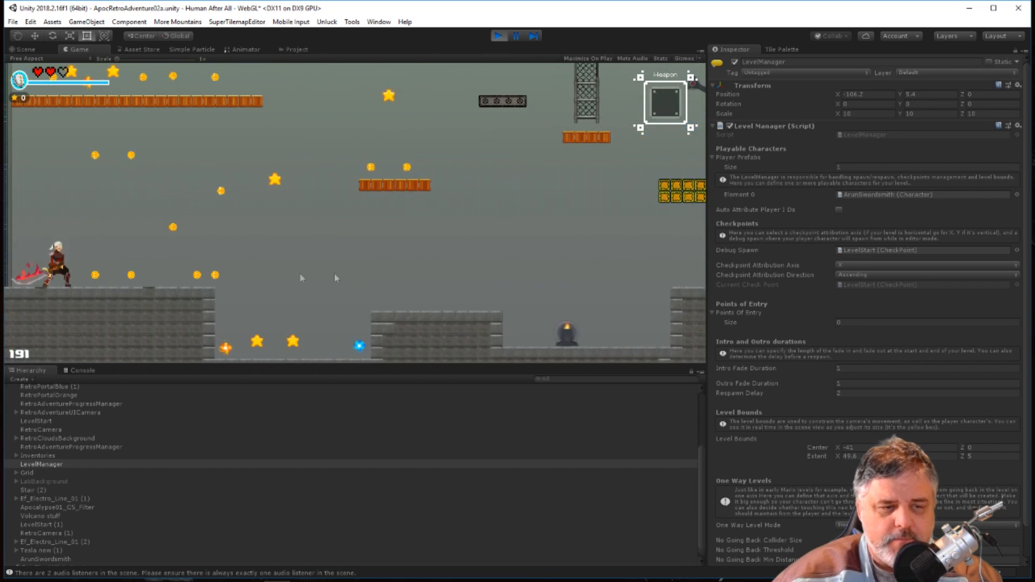
pyautogui.click(498, 36)
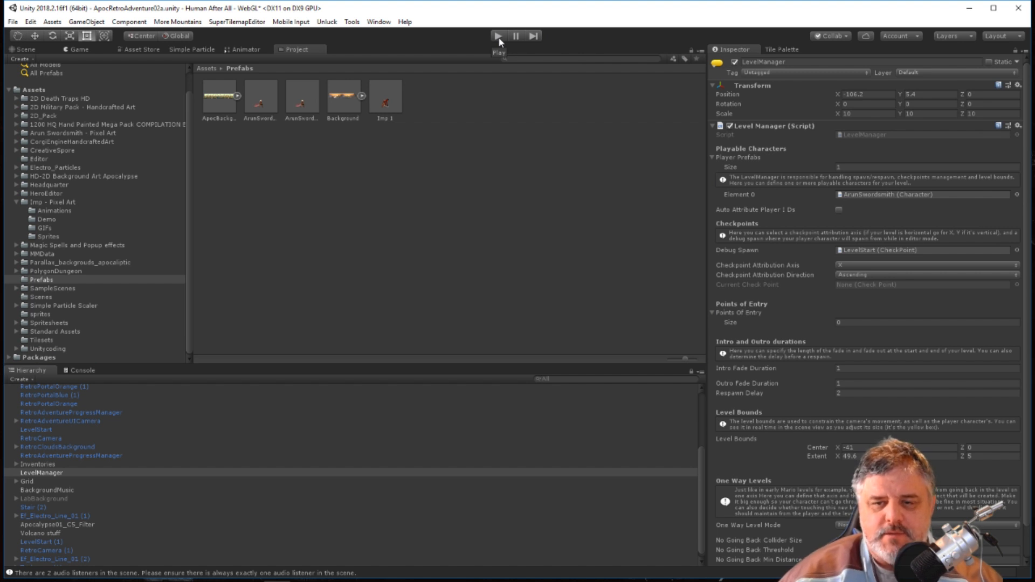
# Set the X, Y and Z scale in the Imp 1 prefab's Transform to 5.
pyautogui.click(389, 110)
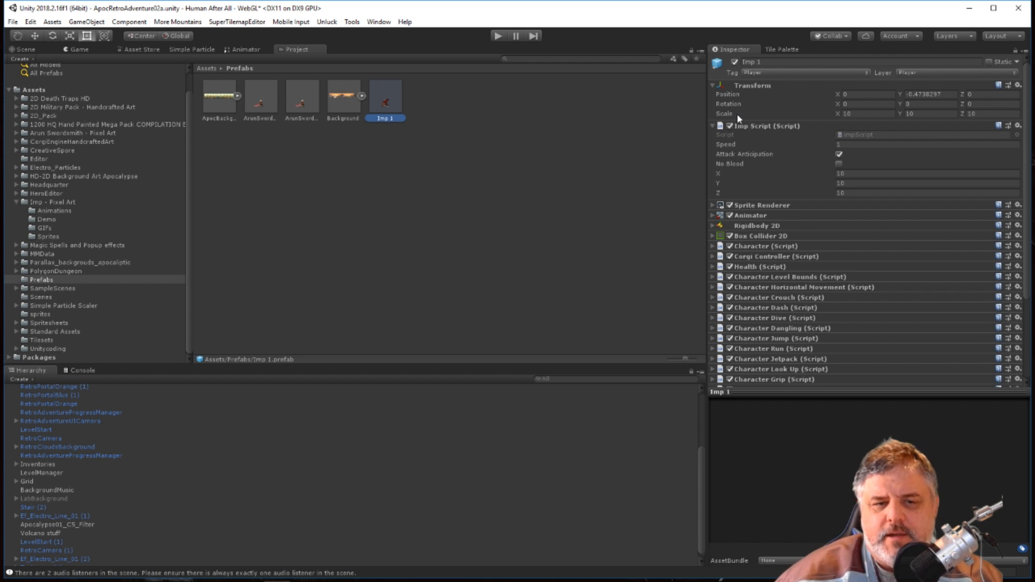
pyautogui.click(862, 113)
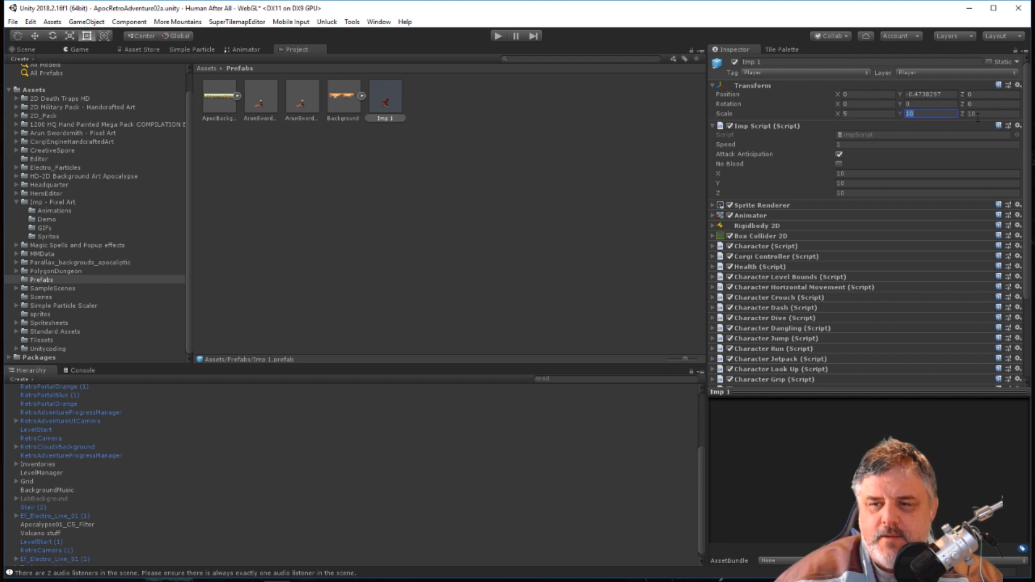
pyautogui.click(554, 219)
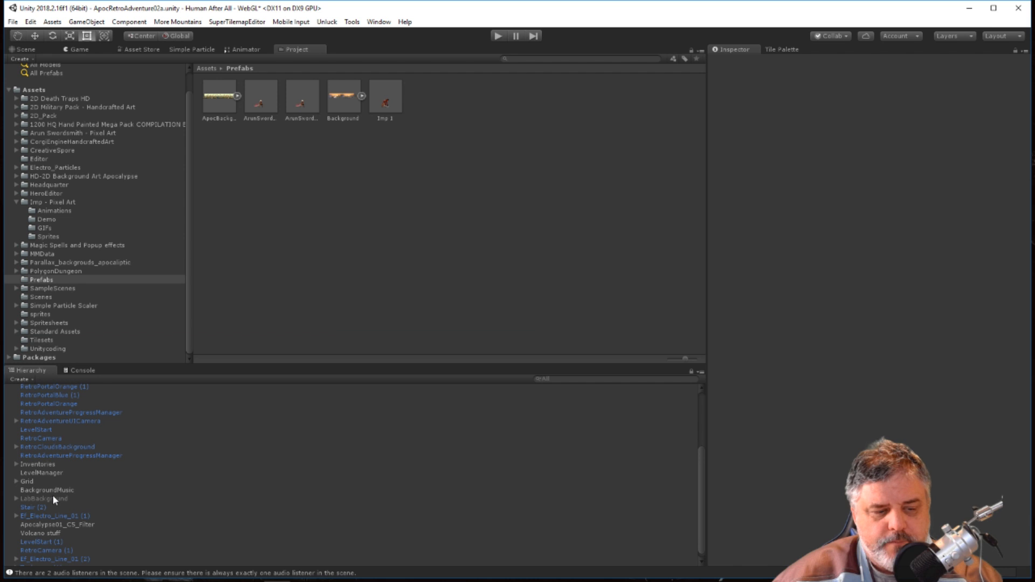
# Assign Imp 1 as the LevelManager's player prefab and test-run the level, walking the imp both ways.
pyautogui.click(42, 473)
pyautogui.moveTo(385, 103); pyautogui.dragTo(861, 195)
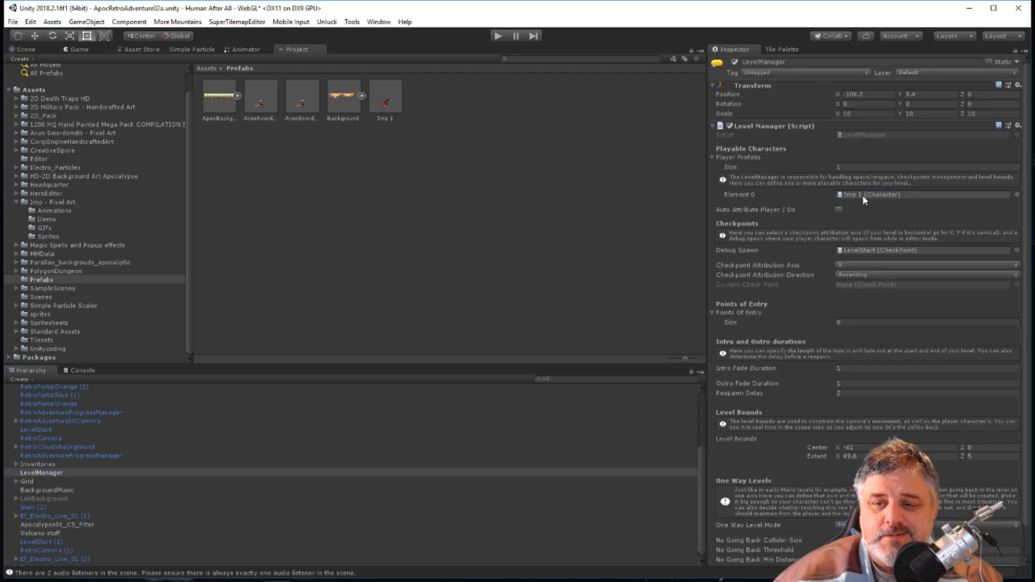
pyautogui.click(498, 36)
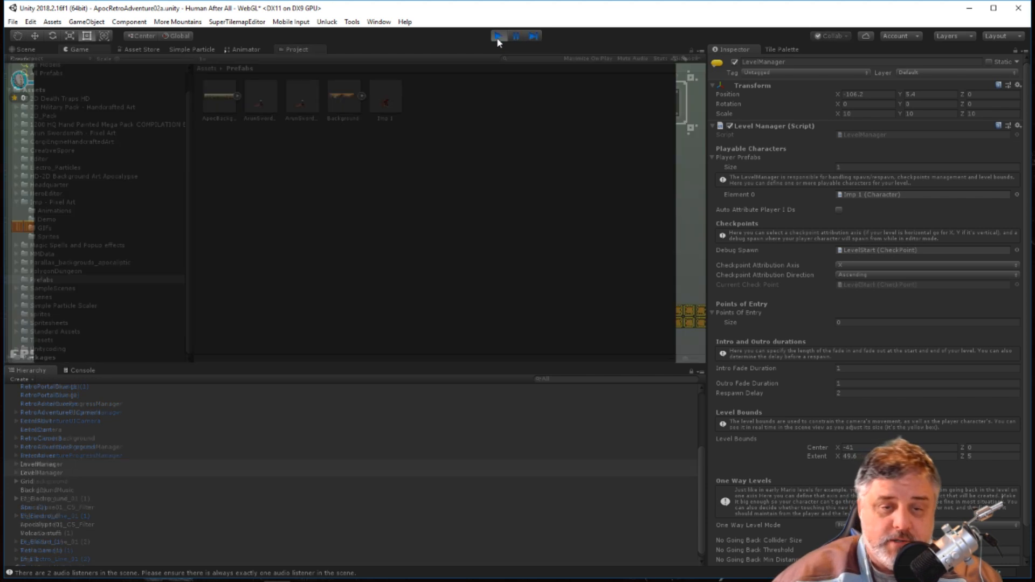
pyautogui.press('Right')
pyautogui.press('Left')
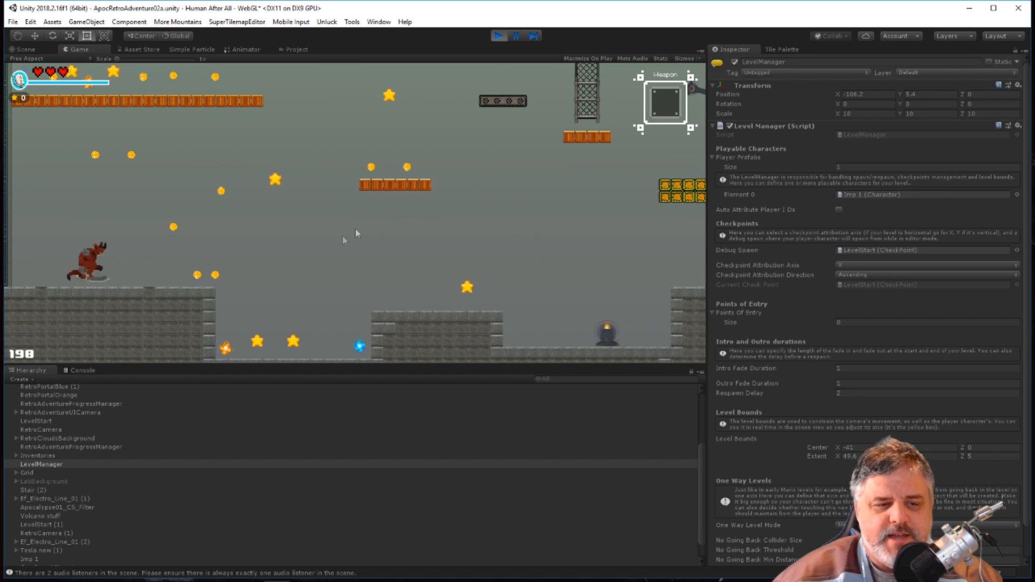
pyautogui.click(497, 37)
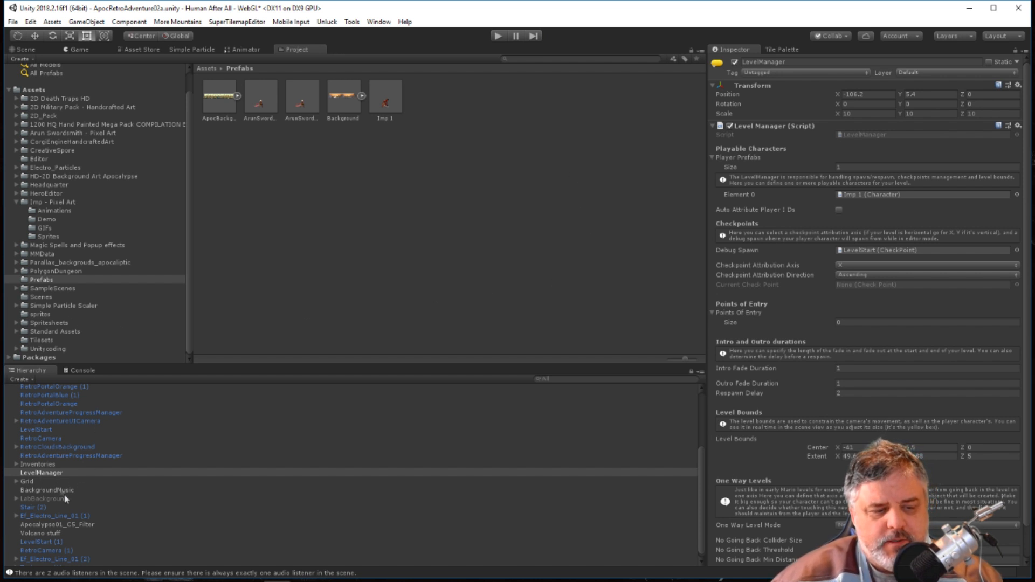
# Open the impScript code from the Imp 1 prefab's Imp Script component in Visual Studio.
pyautogui.click(393, 103)
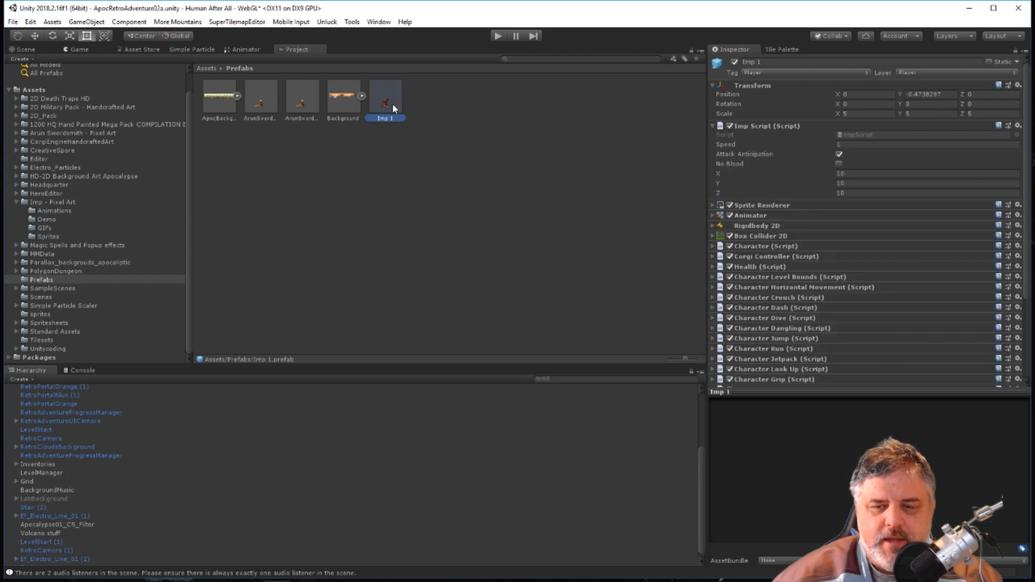
pyautogui.click(865, 134)
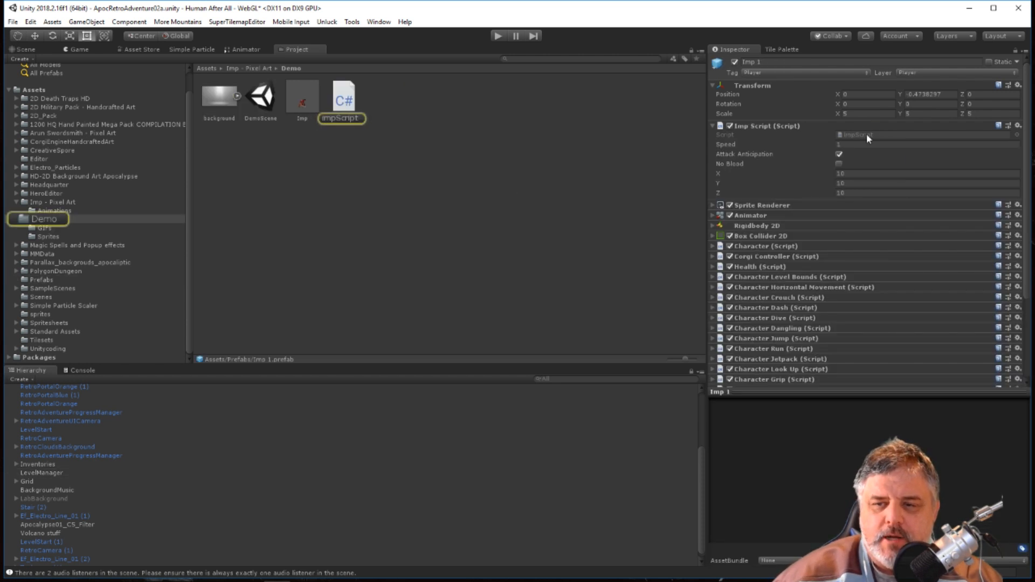
pyautogui.doubleClick(866, 133)
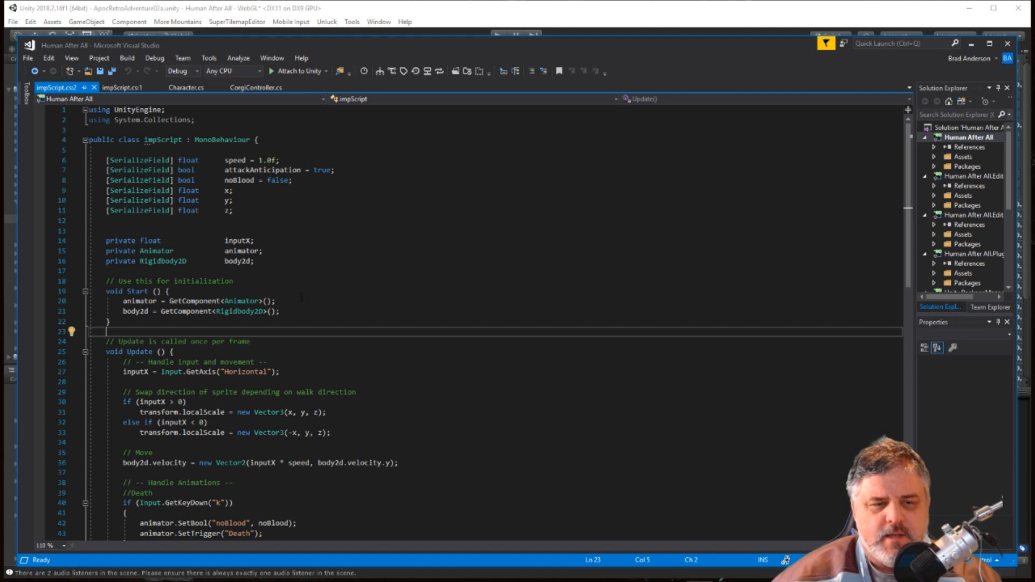
# Close the duplicate impScript view and review the script's x, y, z fields and its localScale code in Update.
pyautogui.click(94, 87)
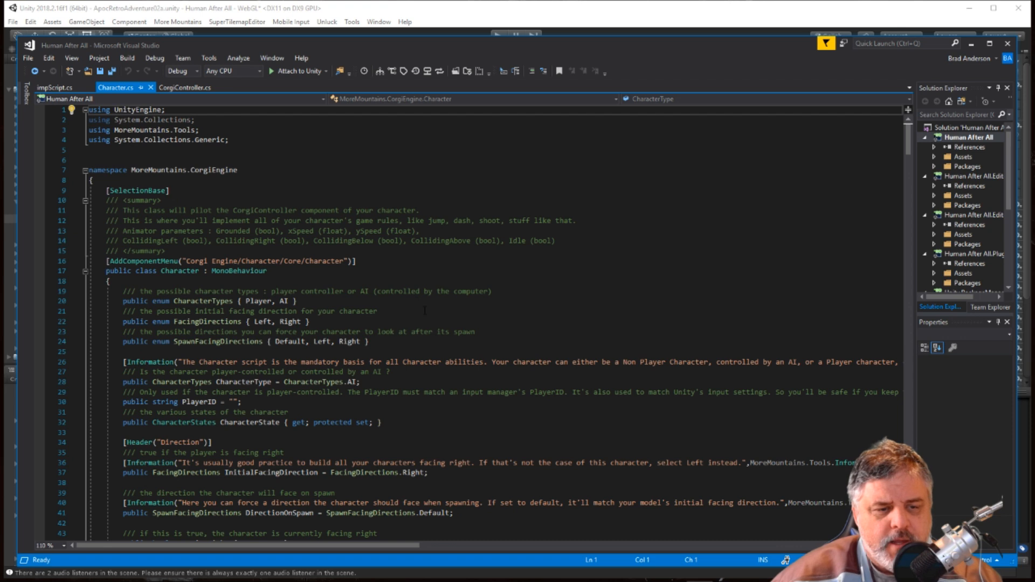
pyautogui.scroll(-4, 436, 306)
pyautogui.click(53, 87)
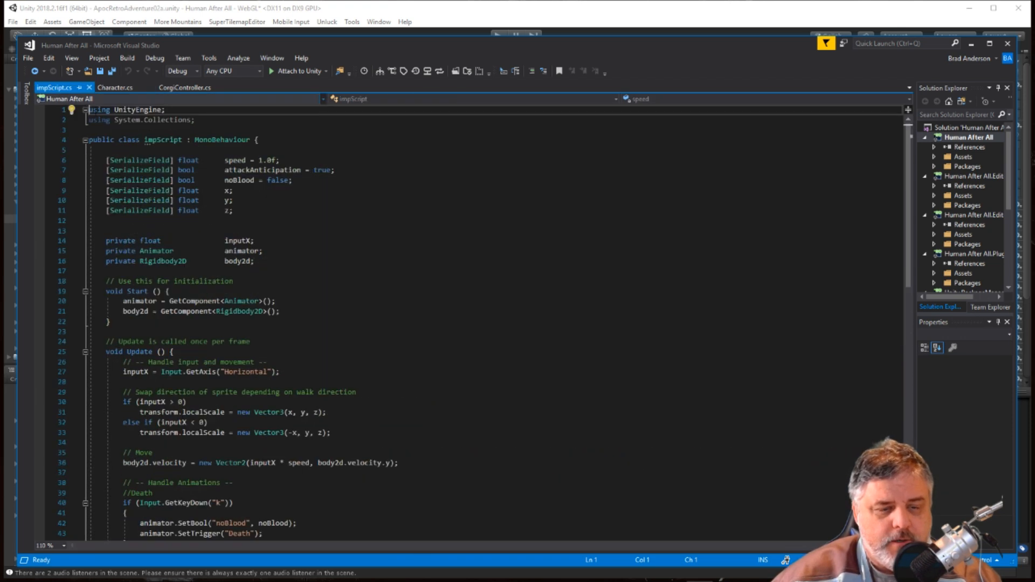
pyautogui.scroll(-1, 381, 275)
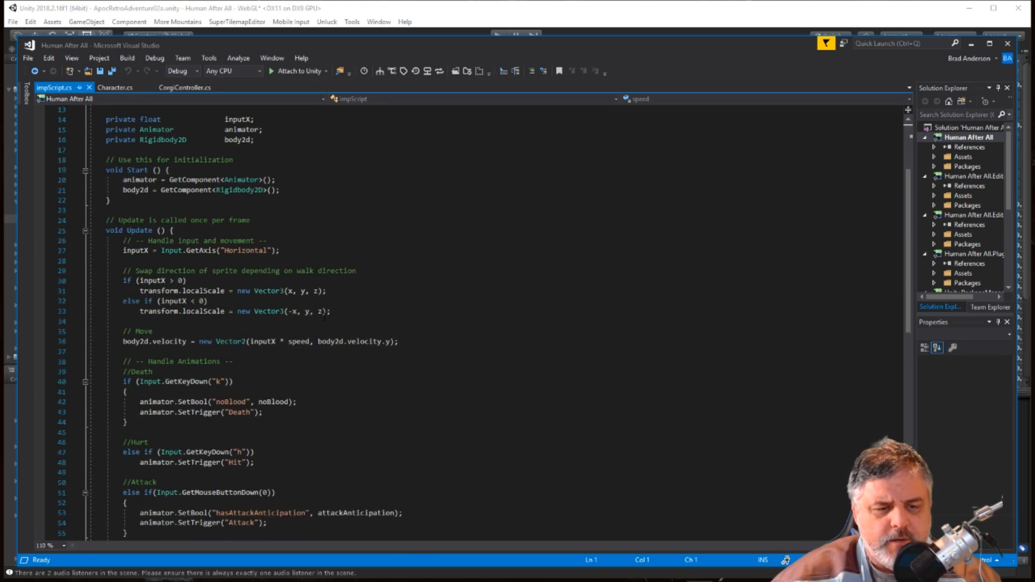
pyautogui.scroll(4, 559, 328)
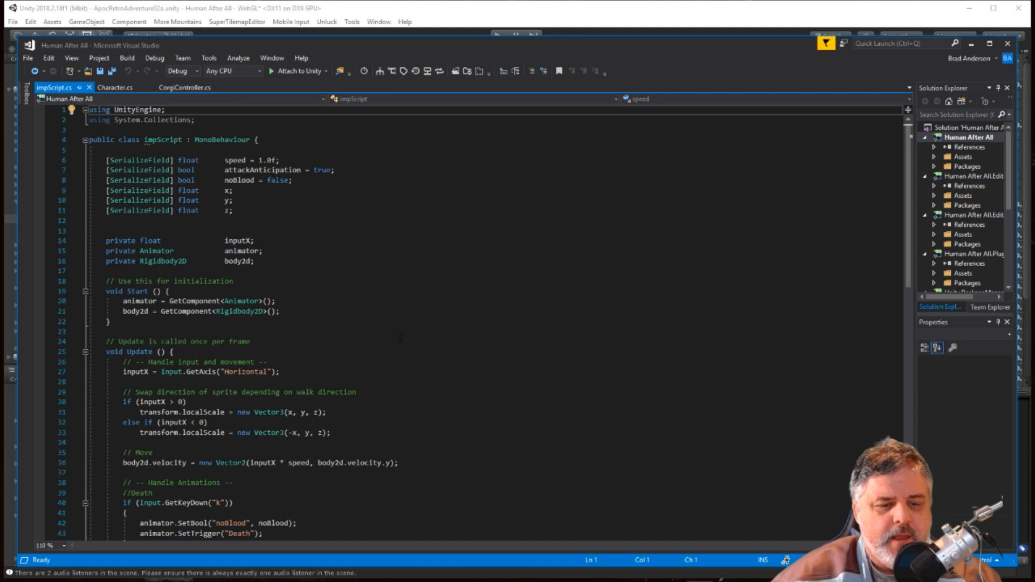
# Compare the x, y, z fields in impScript with Imp 1's Transform scale and Imp Script values in Unity.
pyautogui.moveTo(345, 48); pyautogui.dragTo(314, 463)
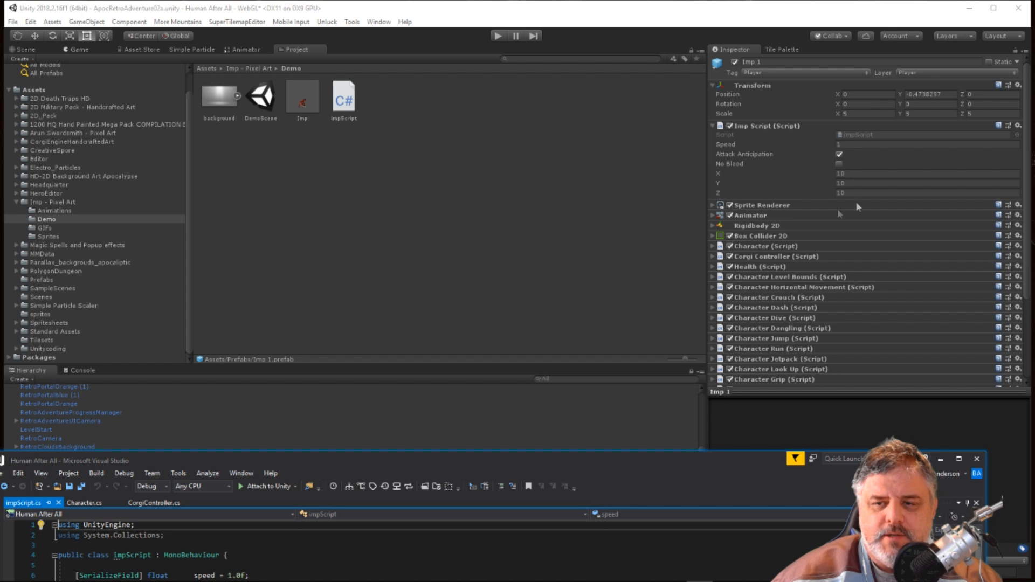
pyautogui.moveTo(445, 460); pyautogui.dragTo(477, 6)
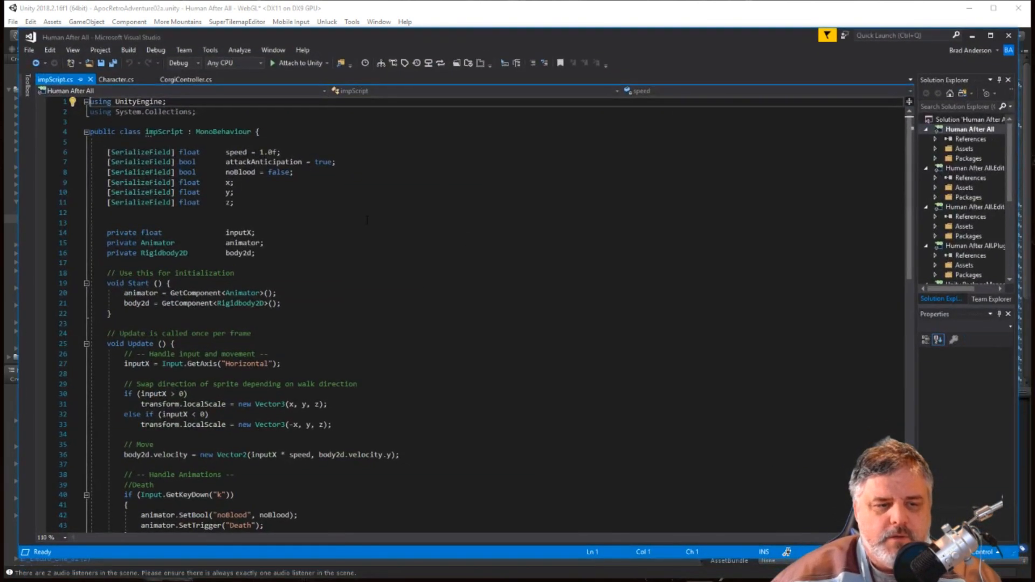
pyautogui.click(261, 202)
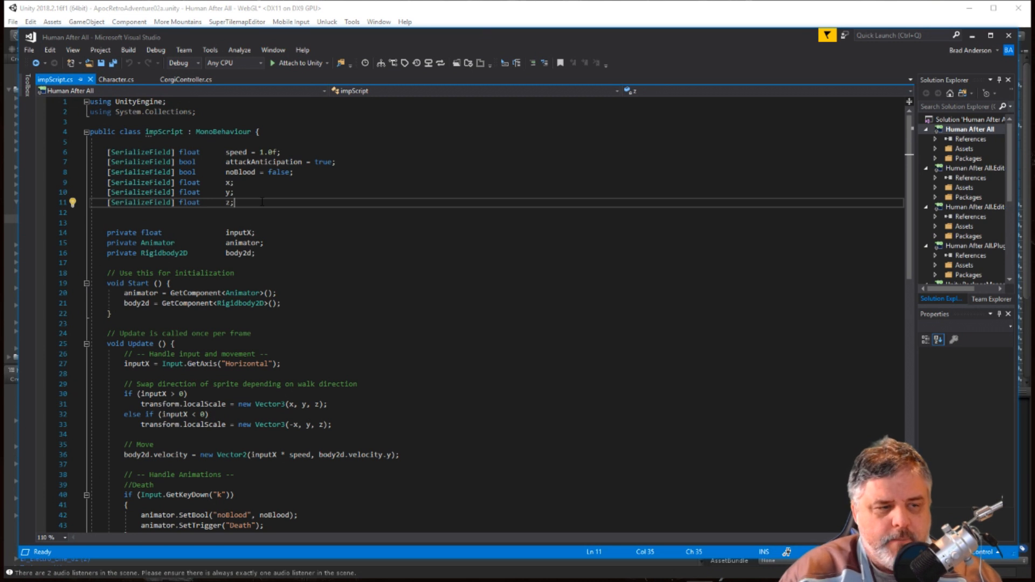
# Return to Unity and set the X, Y and Z scale in Imp 1's Transform to 10.
pyautogui.moveTo(567, 46); pyautogui.dragTo(580, 314)
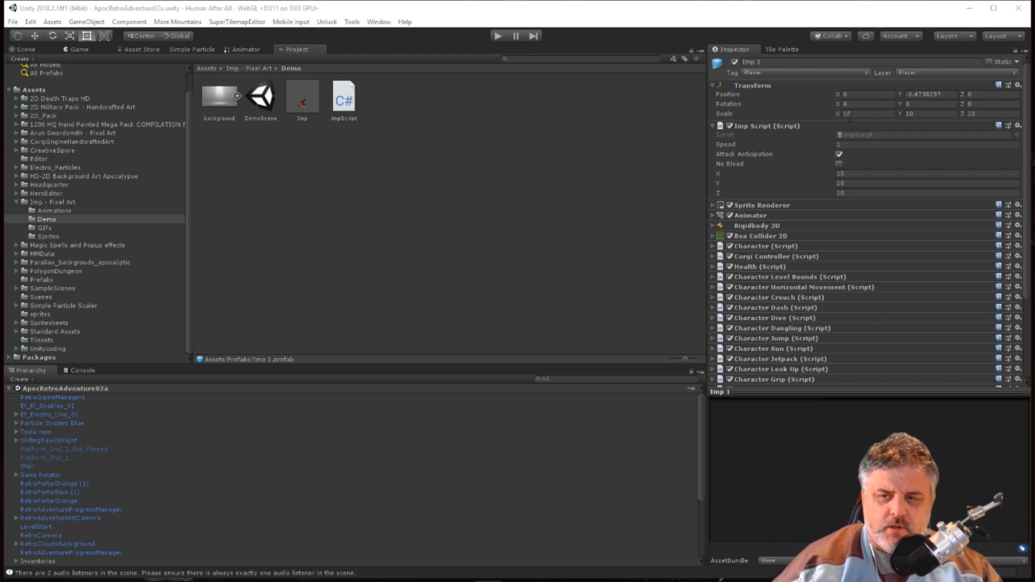
pyautogui.click(883, 112)
pyautogui.click(935, 114)
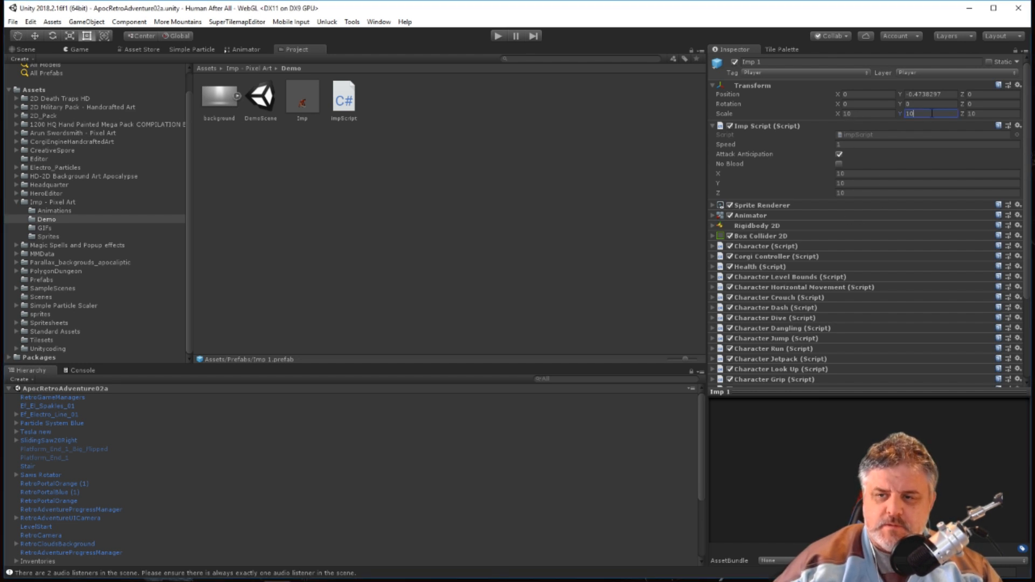
pyautogui.click(979, 115)
pyautogui.click(868, 112)
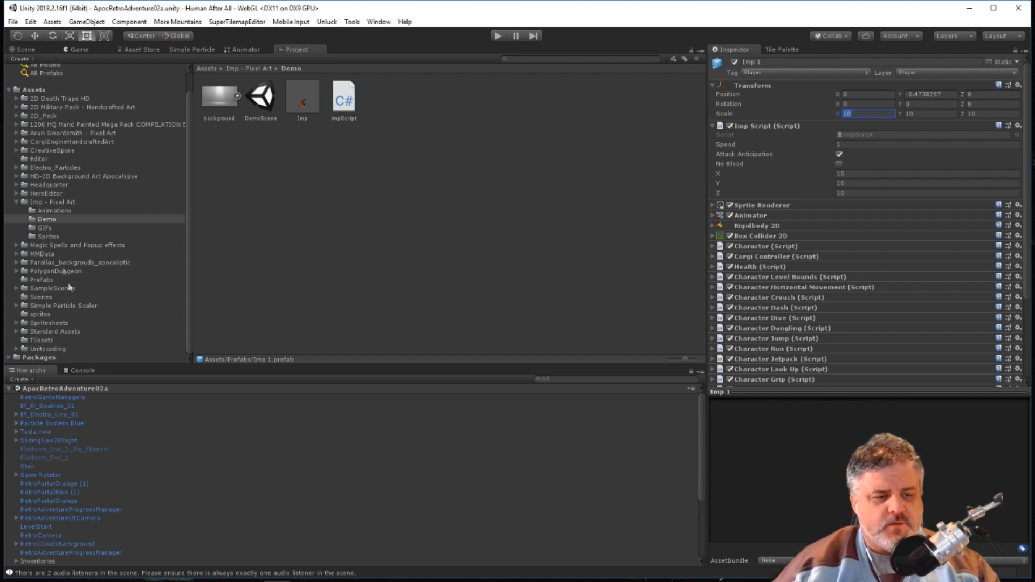
# Collapse the Imp - Pixel Art folder and select the Imp 1 prefab in the Prefabs folder.
pyautogui.scroll(-3, 70, 432)
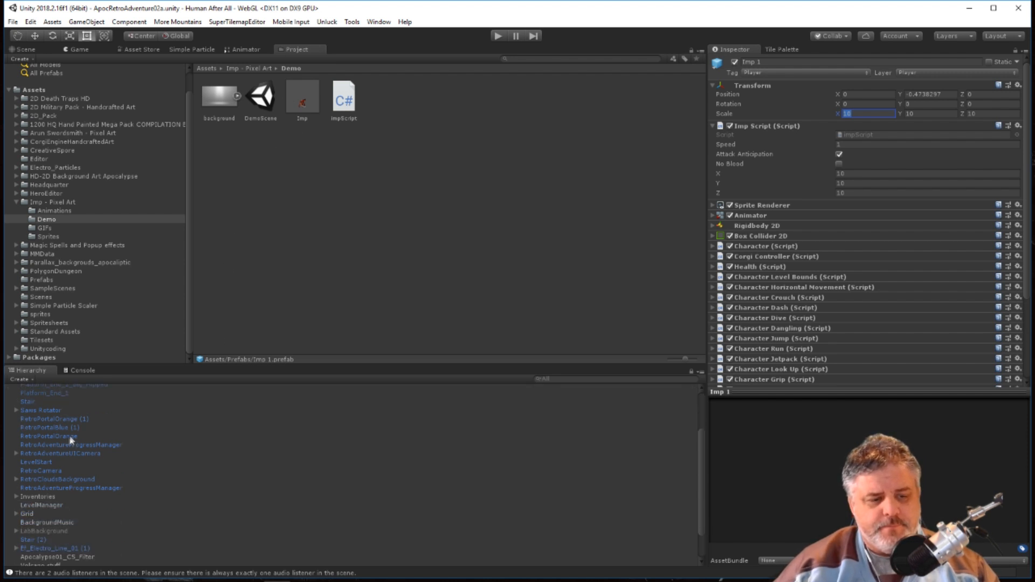
pyautogui.click(16, 201)
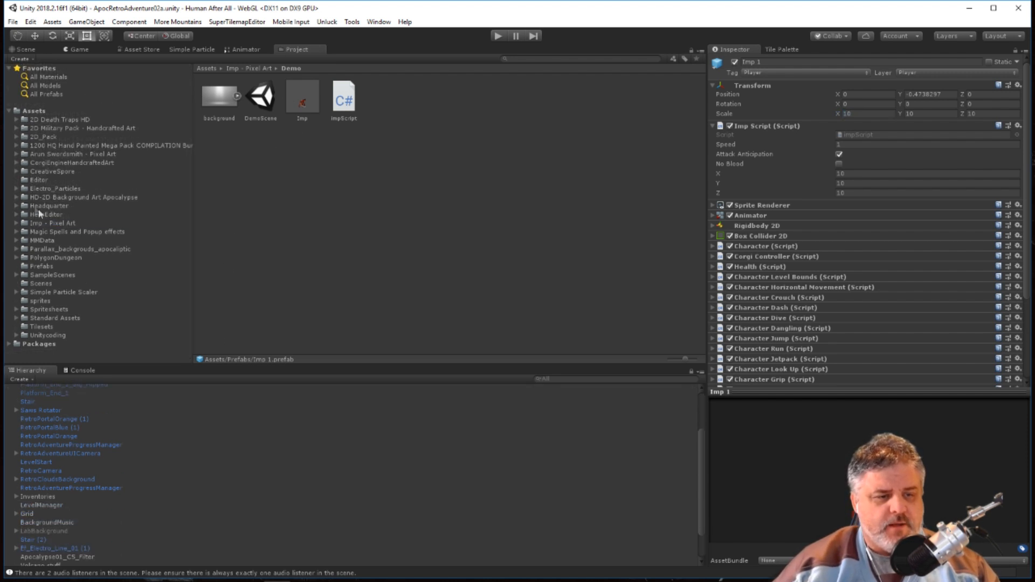
pyautogui.click(46, 269)
pyautogui.click(385, 99)
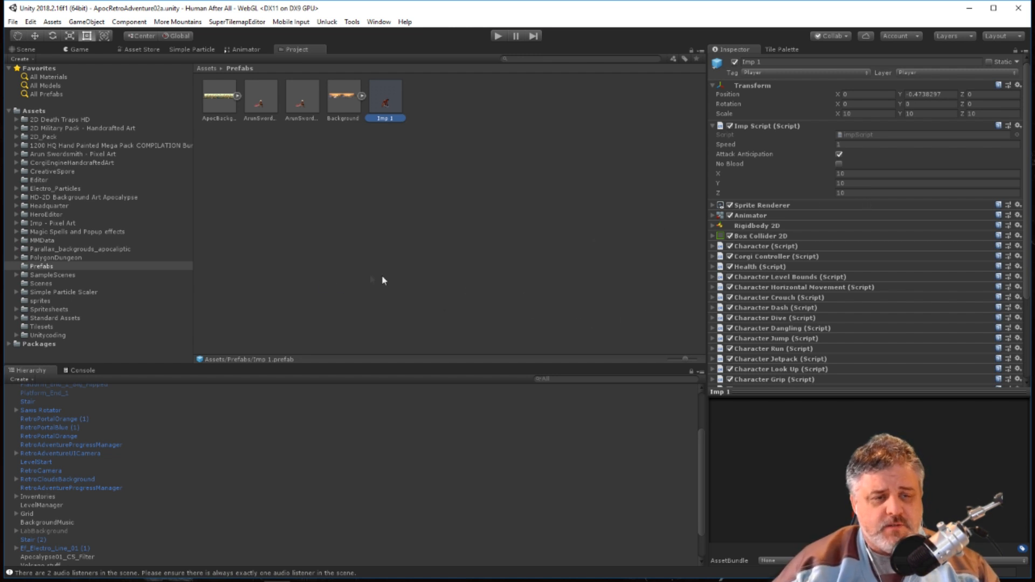
# Switch to Visual Studio and examine how impScript declares holdX, holdY and holdZ and fills them from the Transform's localScale.
pyautogui.hotkey('alt', 'Tab')
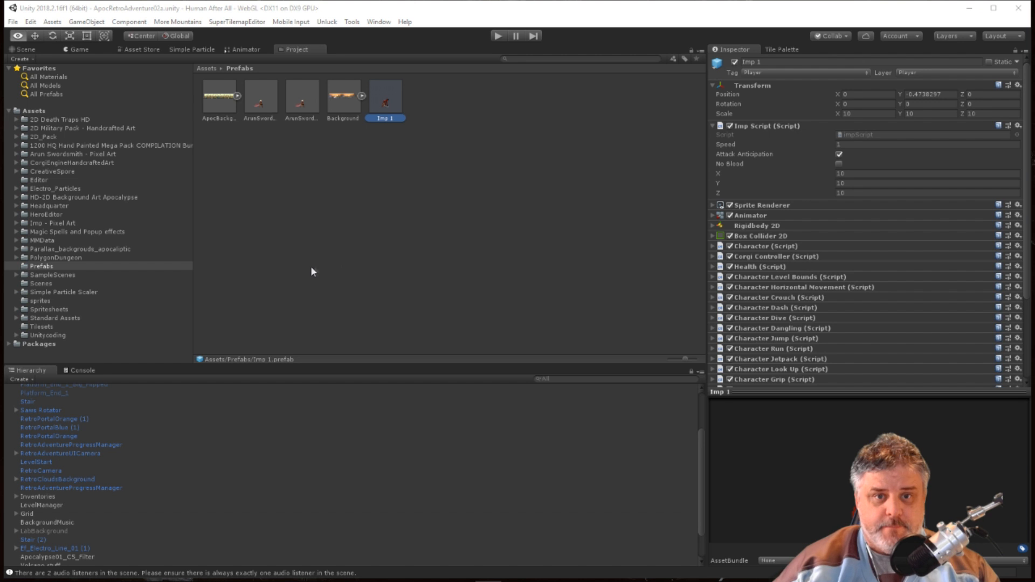
pyautogui.hotkey('alt', 'Tab')
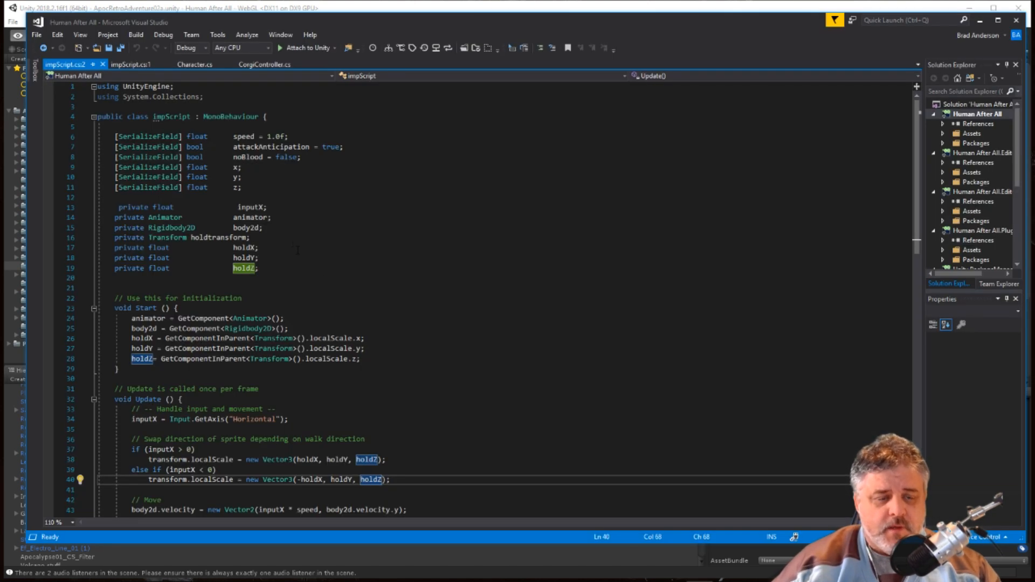
pyautogui.click(320, 257)
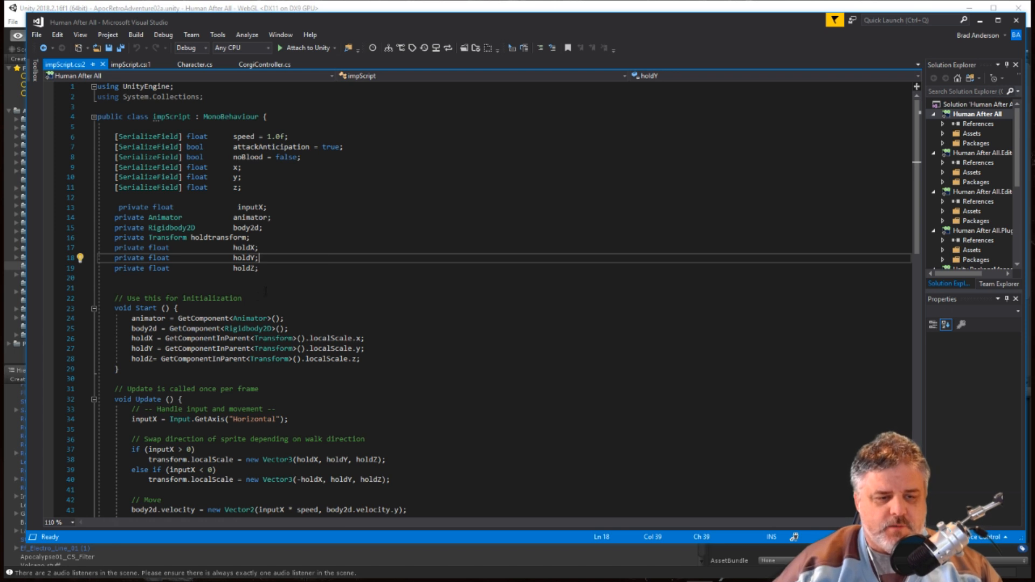
# Align the holdtransform variable name with the other private variable names in impScript.
pyautogui.click(191, 238)
pyautogui.press('Tab')
pyautogui.press('Tab')
pyautogui.press('Tab')
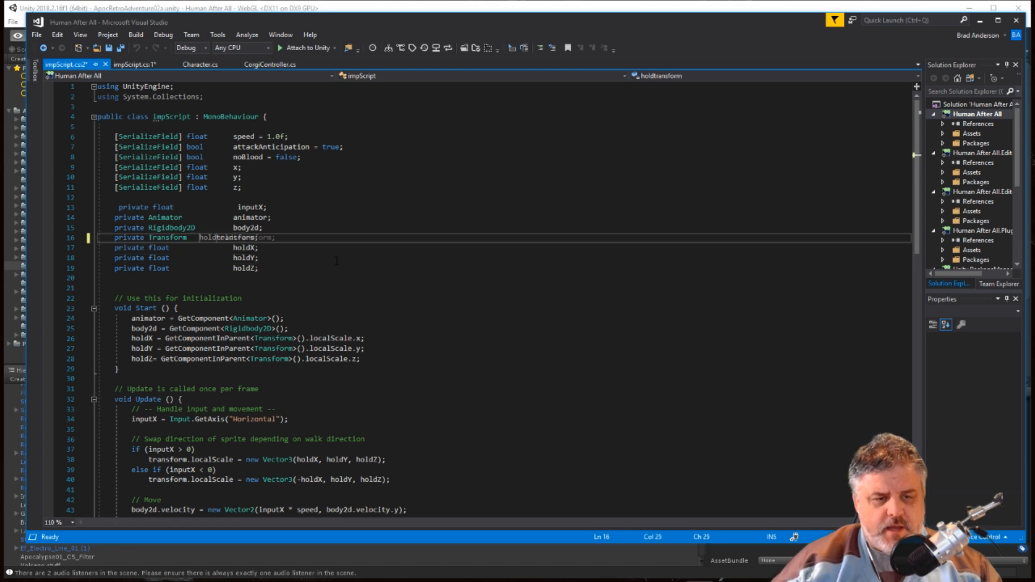
pyautogui.click(369, 269)
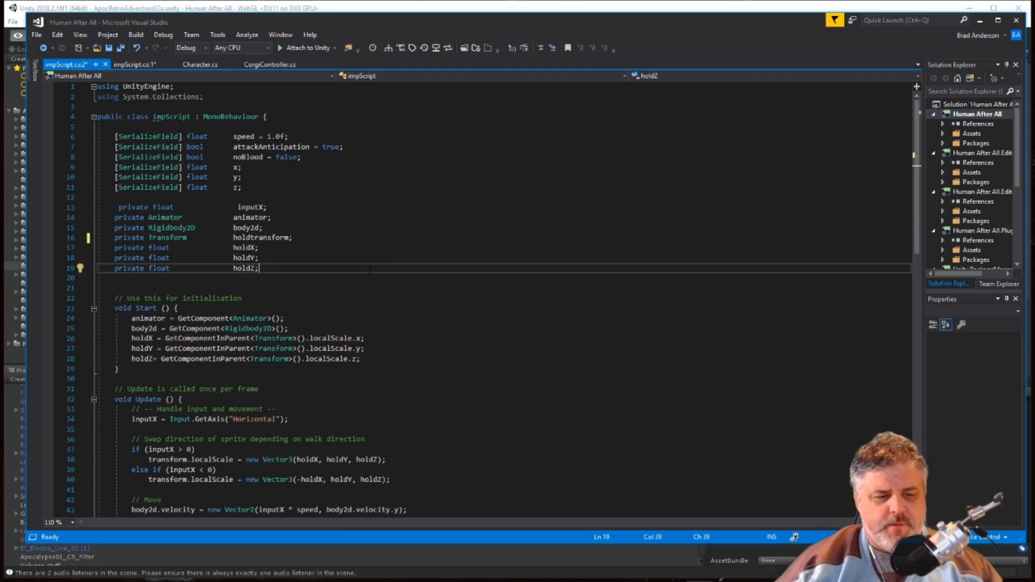
# Delete the private Transform holdtransform declaration from impScript and save the file.
pyautogui.click(111, 240)
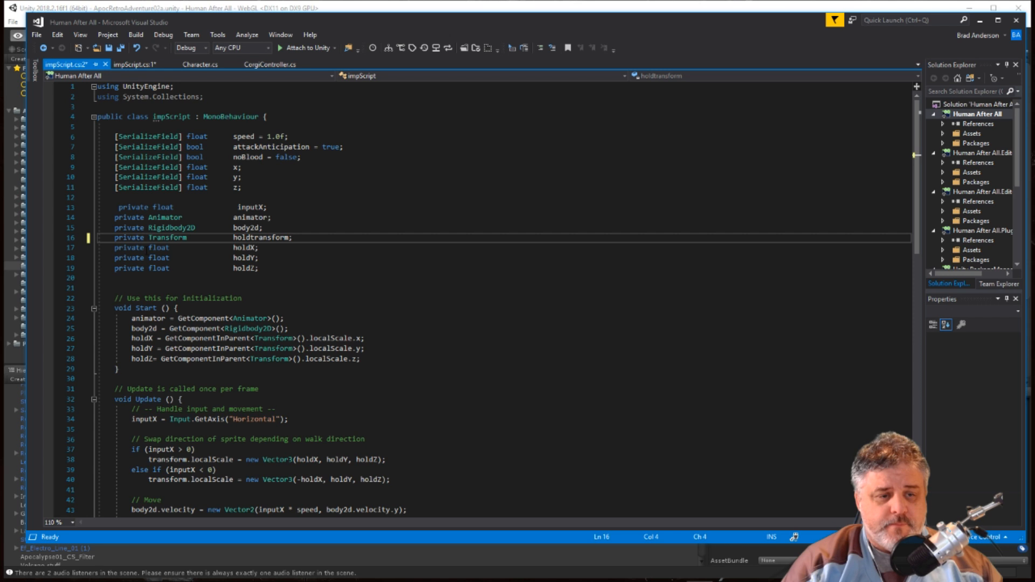
pyautogui.hotkey('shift', 'End')
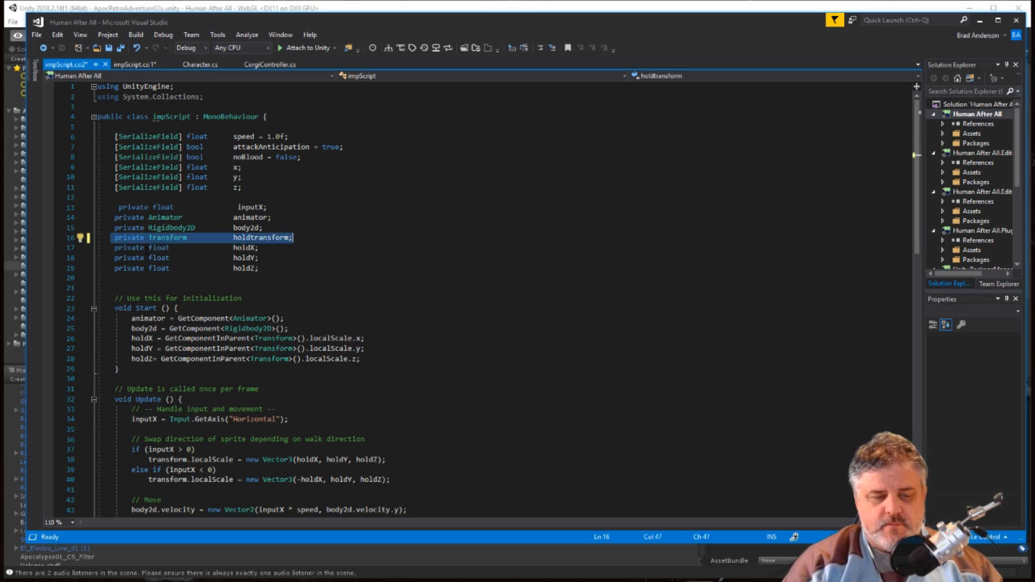
pyautogui.press('Delete')
pyautogui.click(290, 253)
pyautogui.hotkey('ctrl', 's')
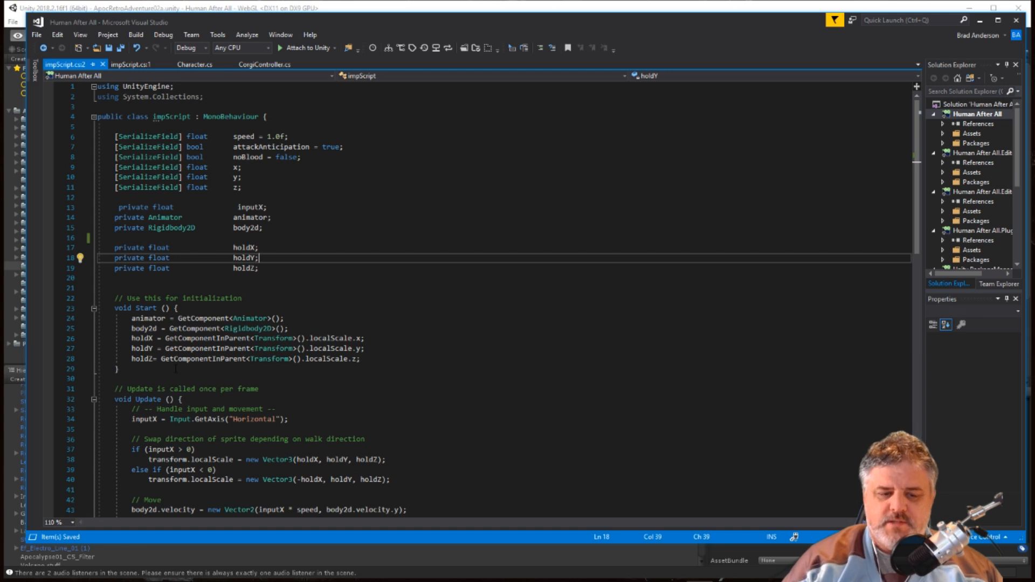
# Switch to Unity and set the X, Y and Z values in Imp 1's Imp Script component to 1.
pyautogui.scroll(-1, 189, 467)
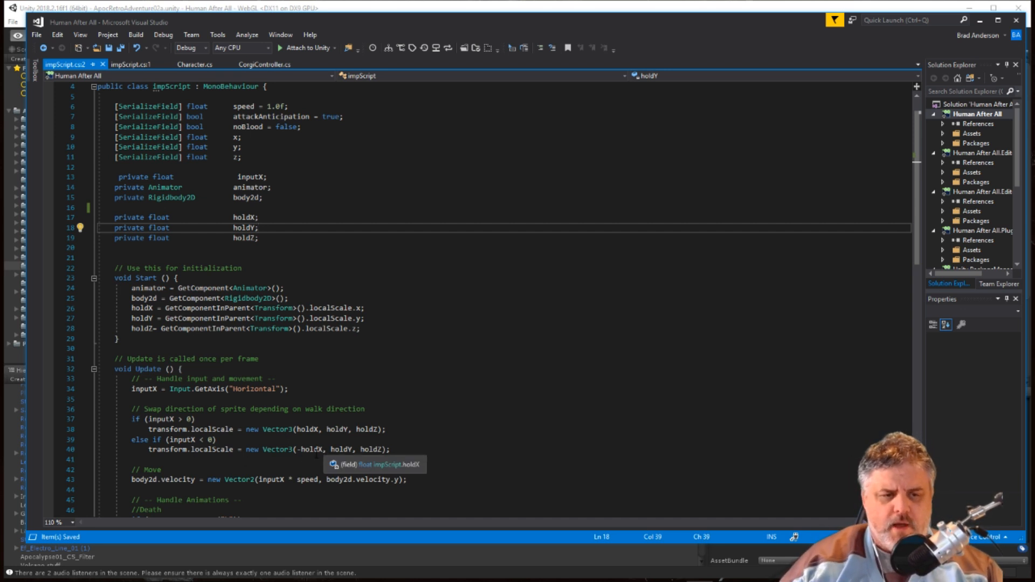
pyautogui.press('Down')
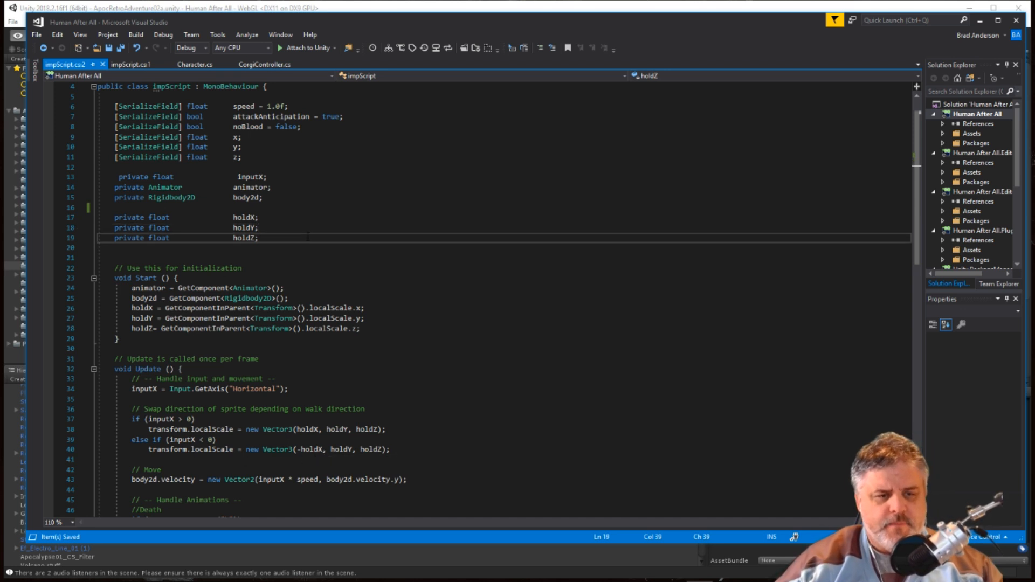
pyautogui.click(374, 9)
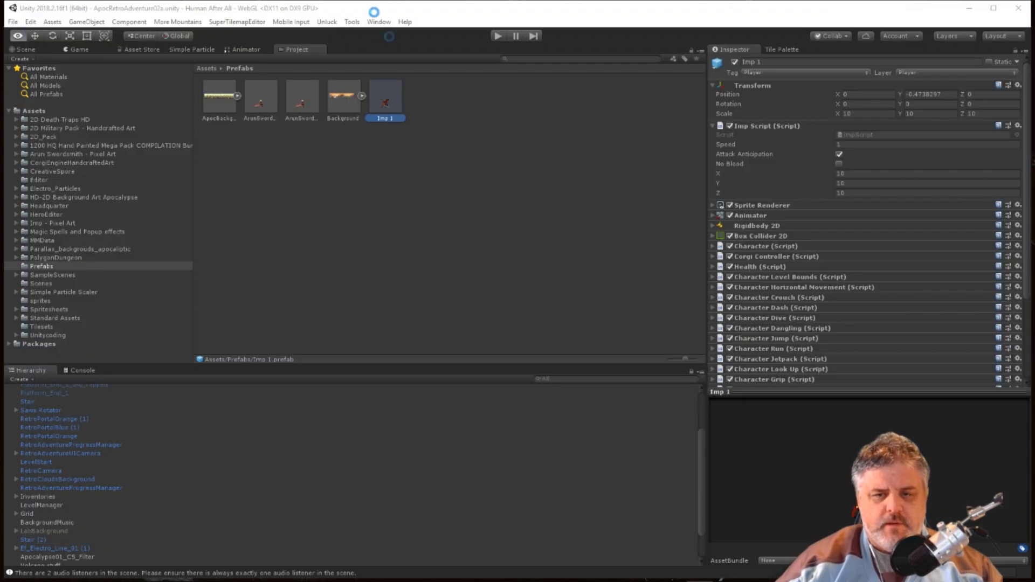
pyautogui.click(882, 184)
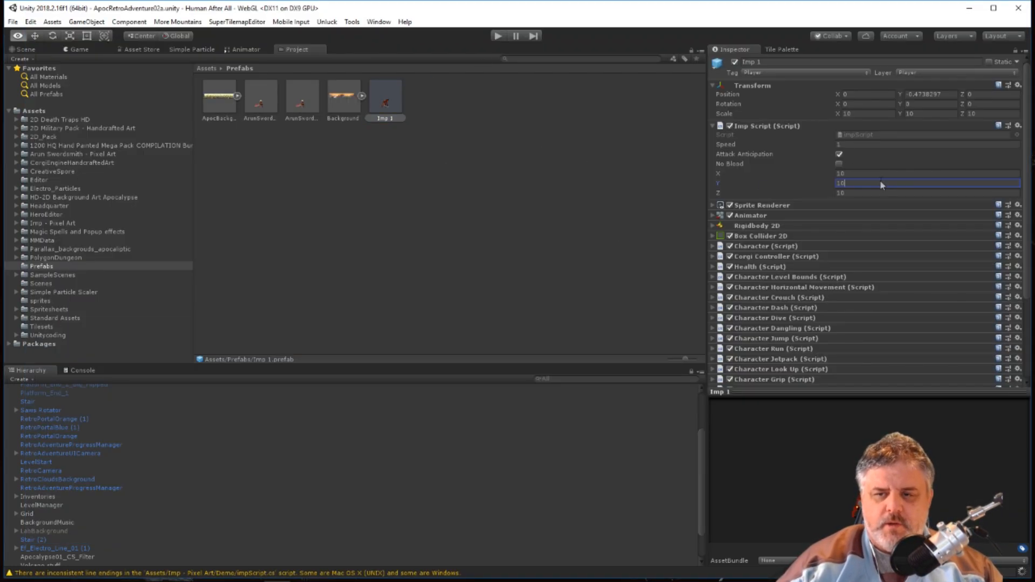
pyautogui.click(853, 174)
pyautogui.write('1')
pyautogui.press('Tab')
pyautogui.write('1')
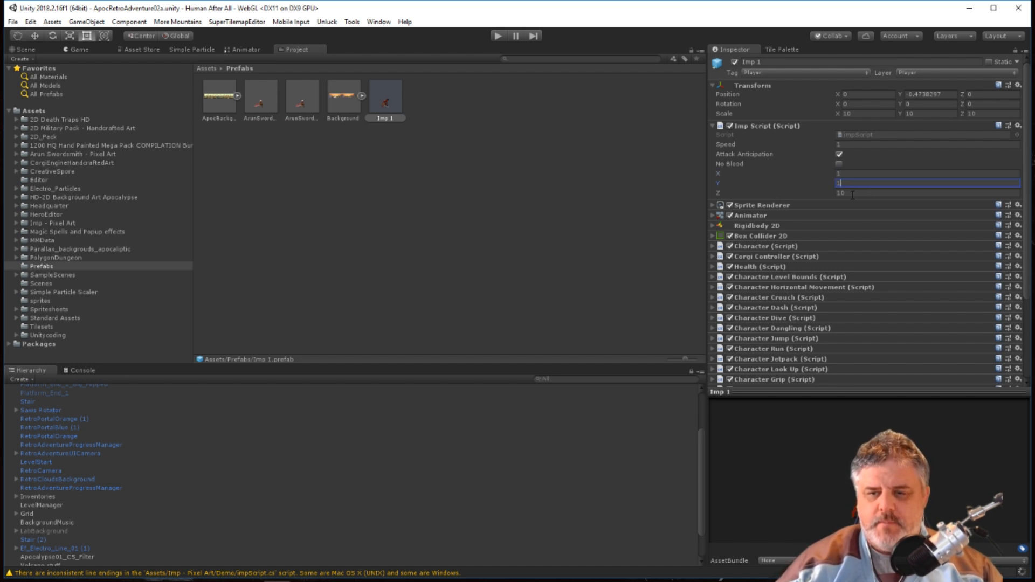
pyautogui.click(853, 193)
pyautogui.write('11')
pyautogui.press('BackSpace')
pyautogui.click(623, 260)
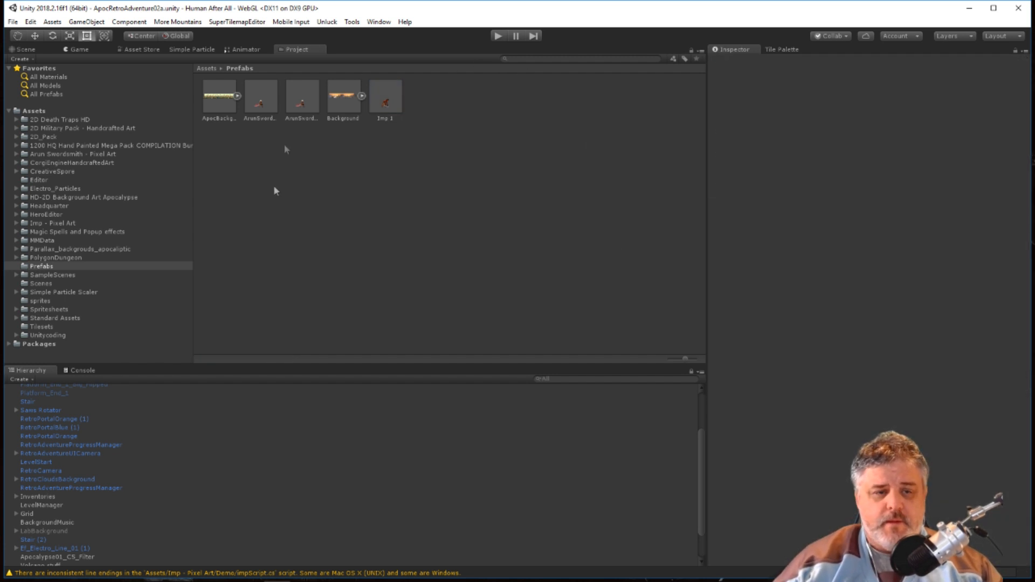
# Select the Imp 1 prefab again, run the game to check the imp's size, and stop it.
pyautogui.click(36, 267)
pyautogui.click(385, 100)
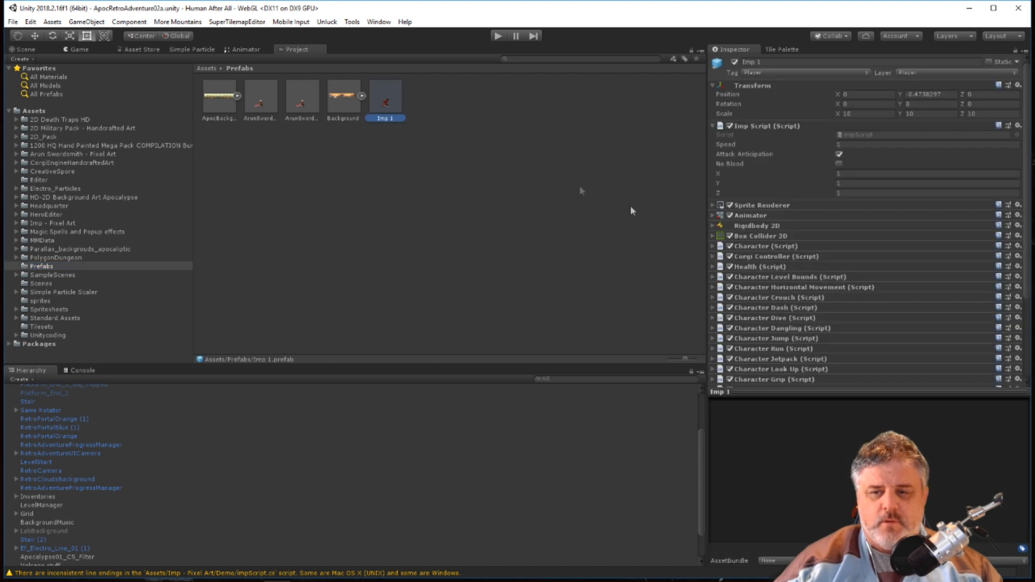
pyautogui.click(505, 37)
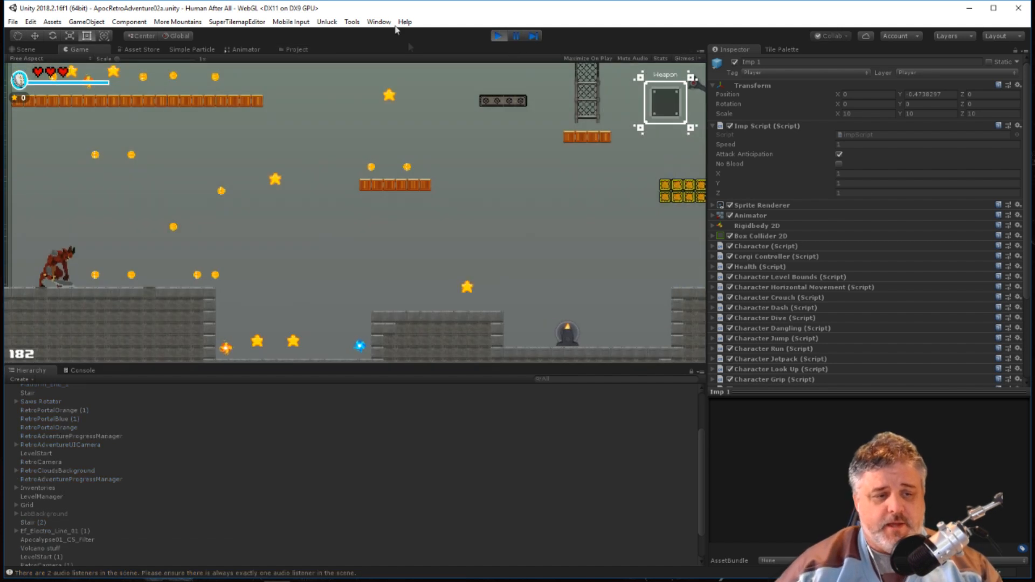
pyautogui.click(496, 40)
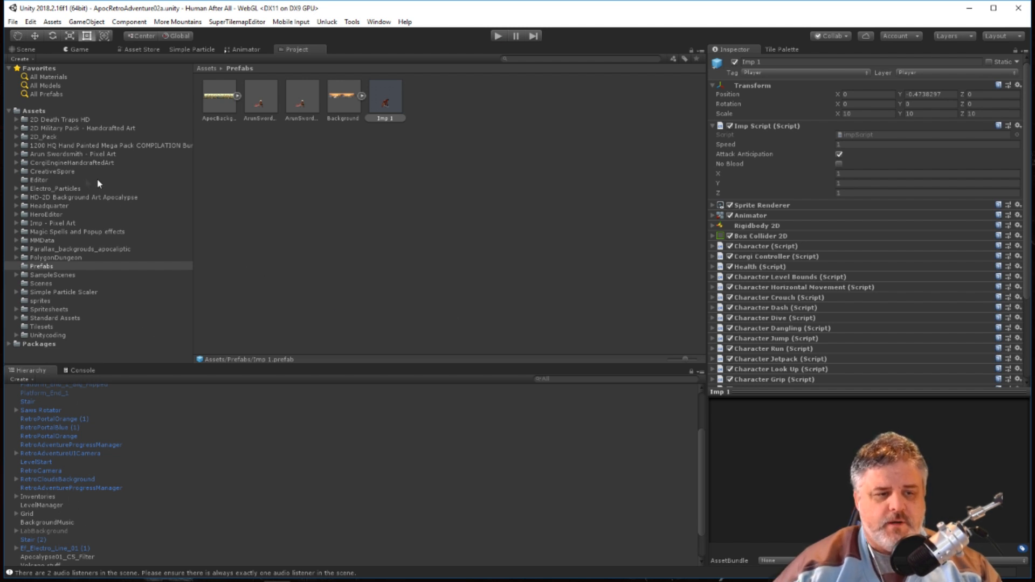
# Switch to Visual Studio, close the duplicate impScript view, delete the serialized float fields x, y and z, and save the script.
pyautogui.hotkey('alt', 'Tab')
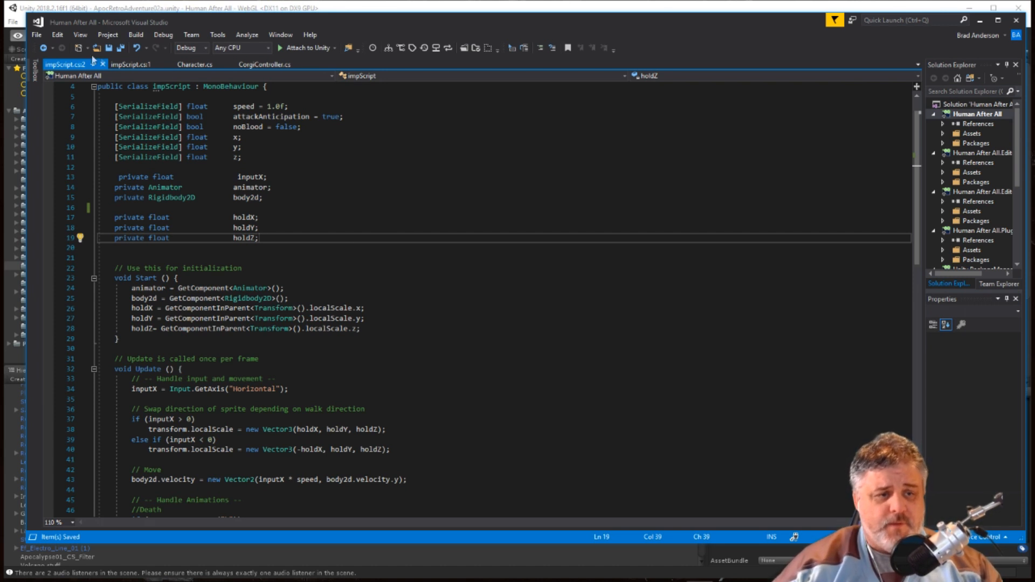
pyautogui.click(168, 65)
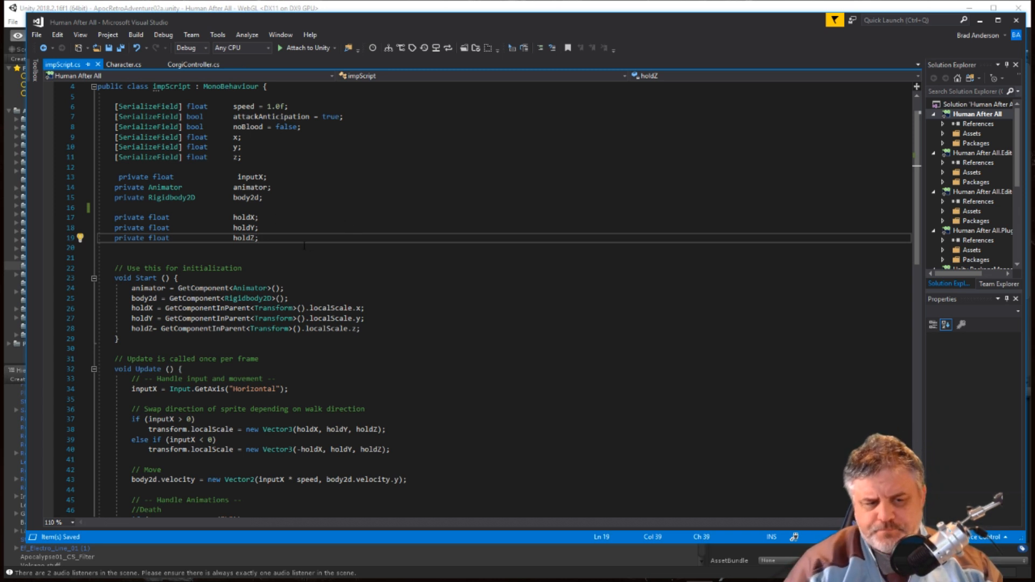
pyautogui.press('Up')
pyautogui.press('Up')
pyautogui.press('Up')
pyautogui.press('Up')
pyautogui.press('Up')
pyautogui.press('Up')
pyautogui.press('Up')
pyautogui.press('Up')
pyautogui.press('Up')
pyautogui.press('Up')
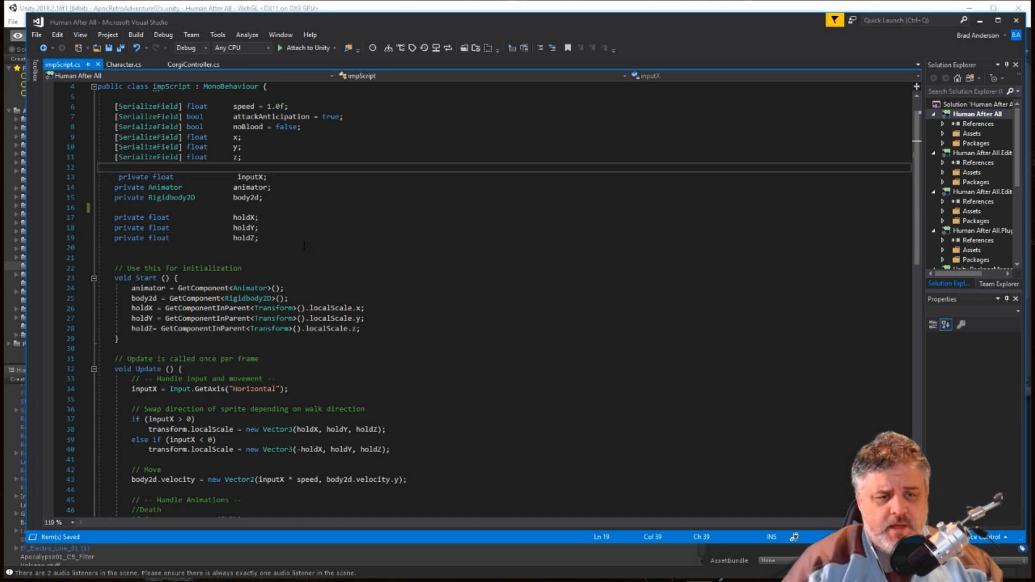
pyautogui.press('Home')
pyautogui.hotkey('shift', 'Down')
pyautogui.hotkey('shift', 'Down')
pyautogui.hotkey('shift', 'Down')
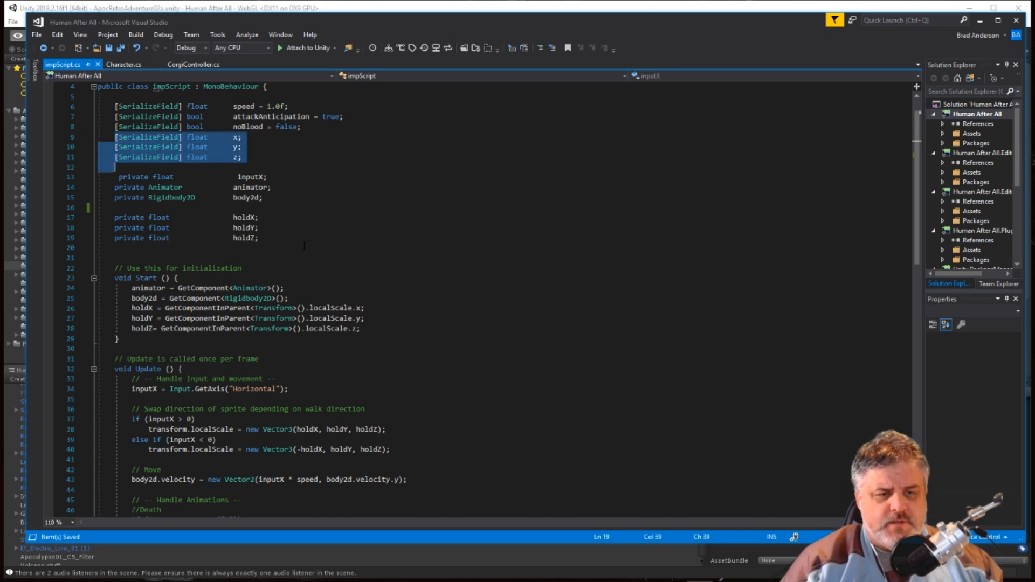
pyautogui.press('Delete')
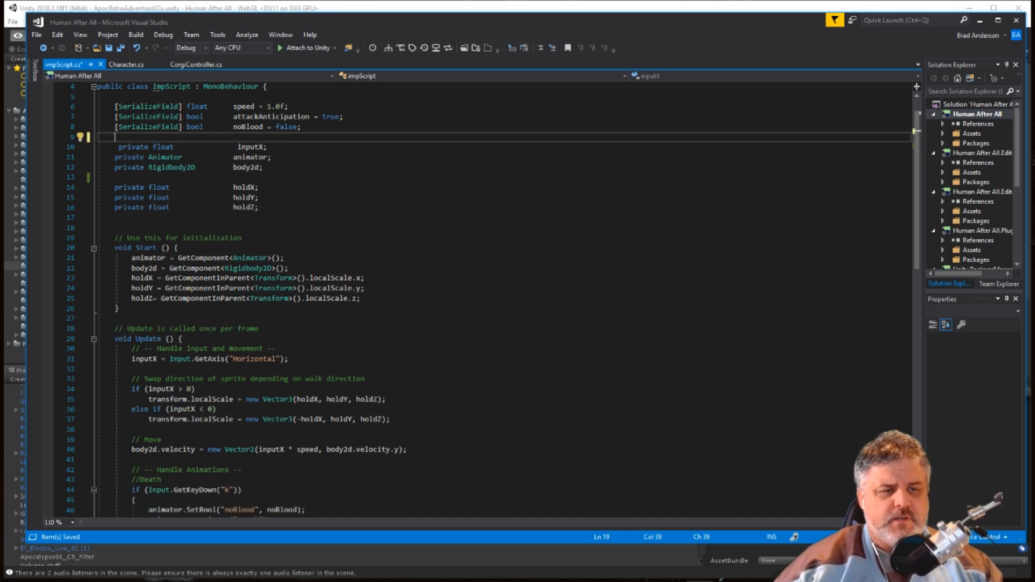
pyautogui.click(119, 50)
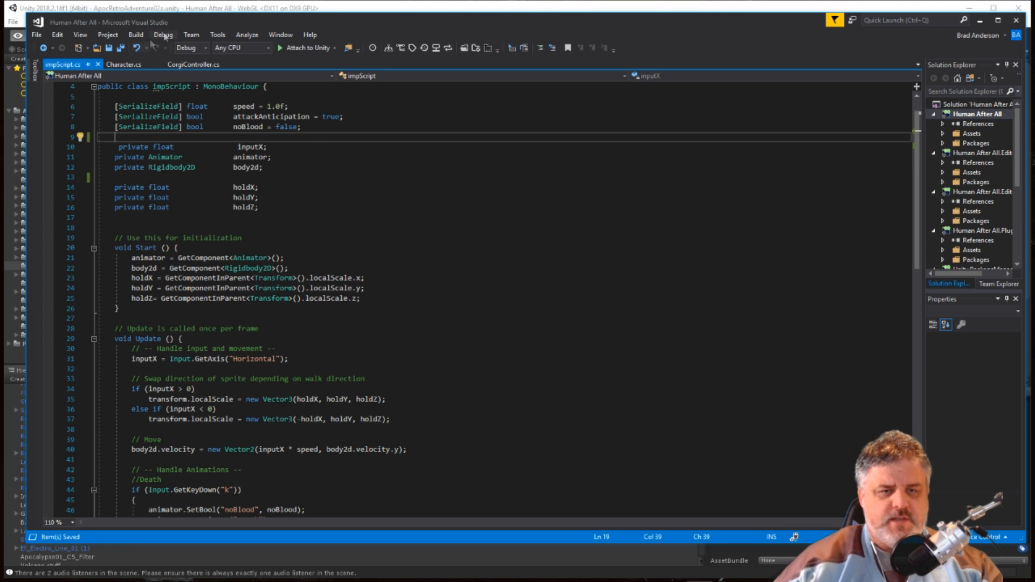
# Return to Unity and collapse and re-expand Imp 1's Imp Script component to check its fields.
pyautogui.click(272, 9)
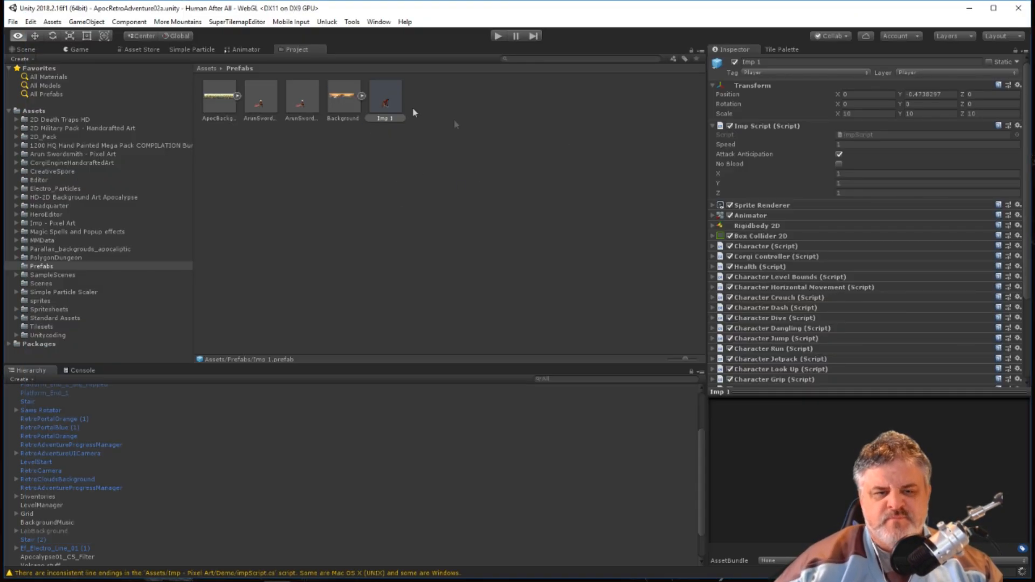
pyautogui.click(714, 126)
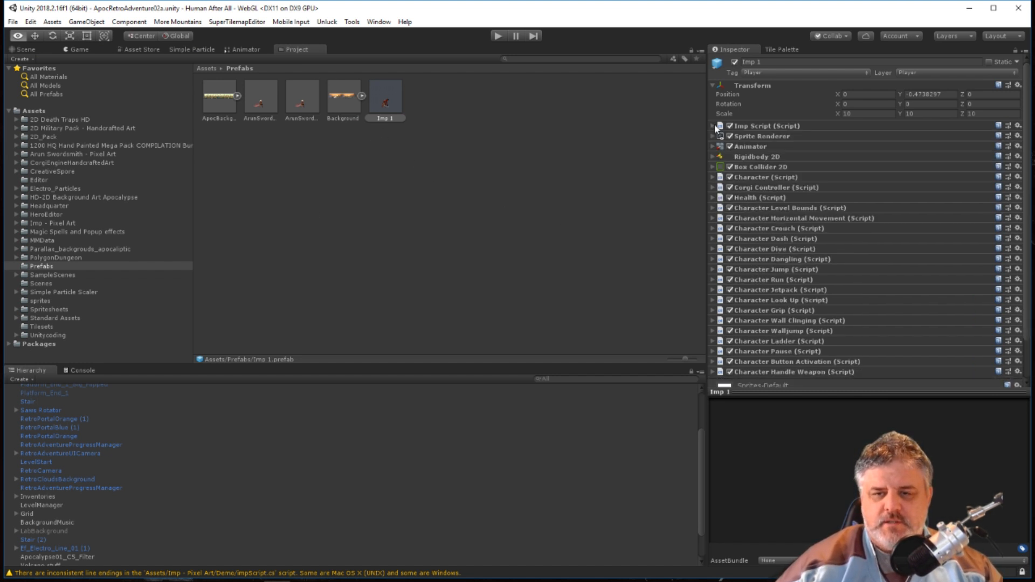
pyautogui.press('t')
pyautogui.click(713, 126)
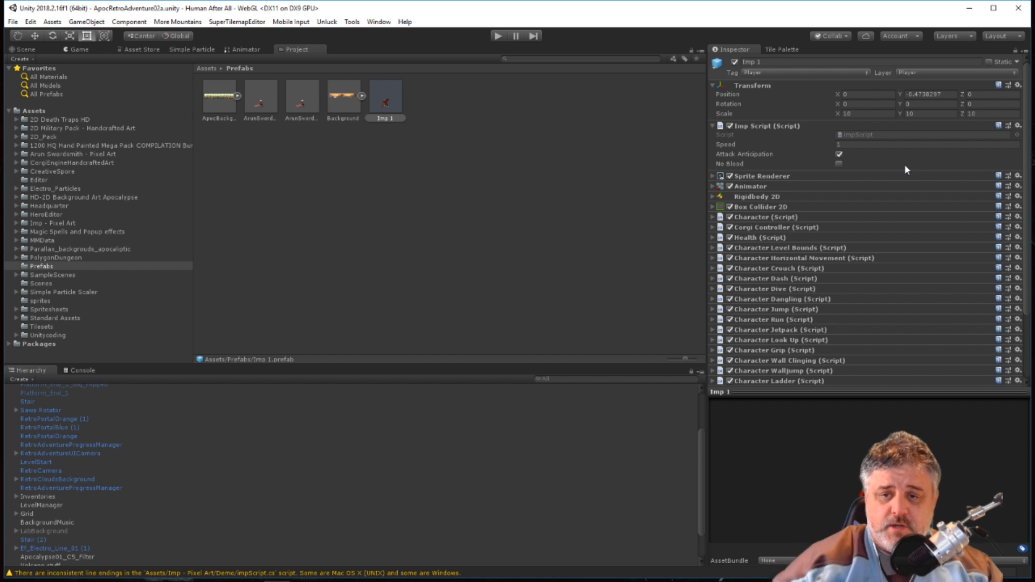
# Set the X, Y and Z scale in Imp 1's Transform to 6 and deselect the prefab.
pyautogui.click(859, 114)
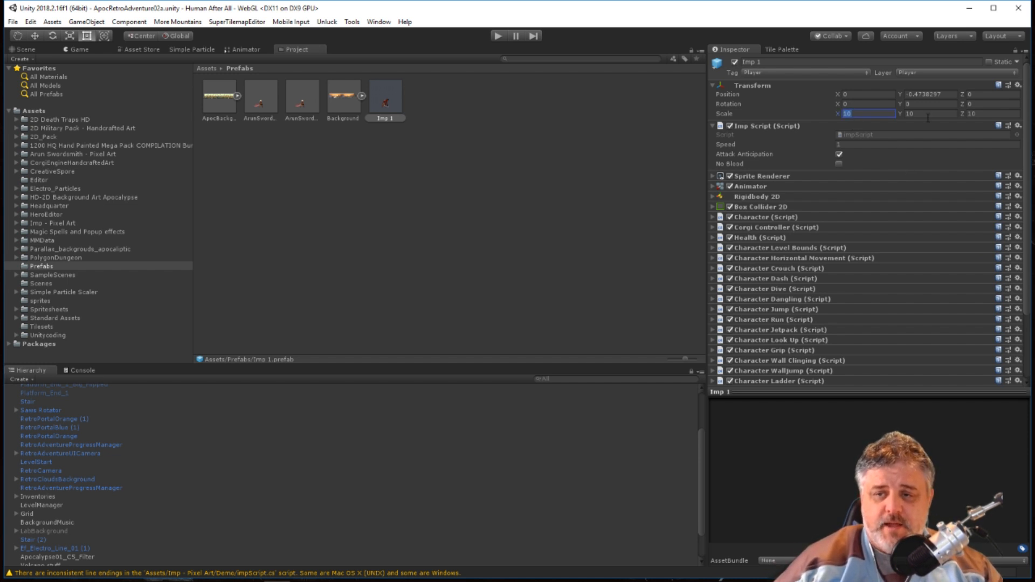
pyautogui.write('6')
pyautogui.press('Tab')
pyautogui.write('6')
pyautogui.press('Tab')
pyautogui.click(580, 180)
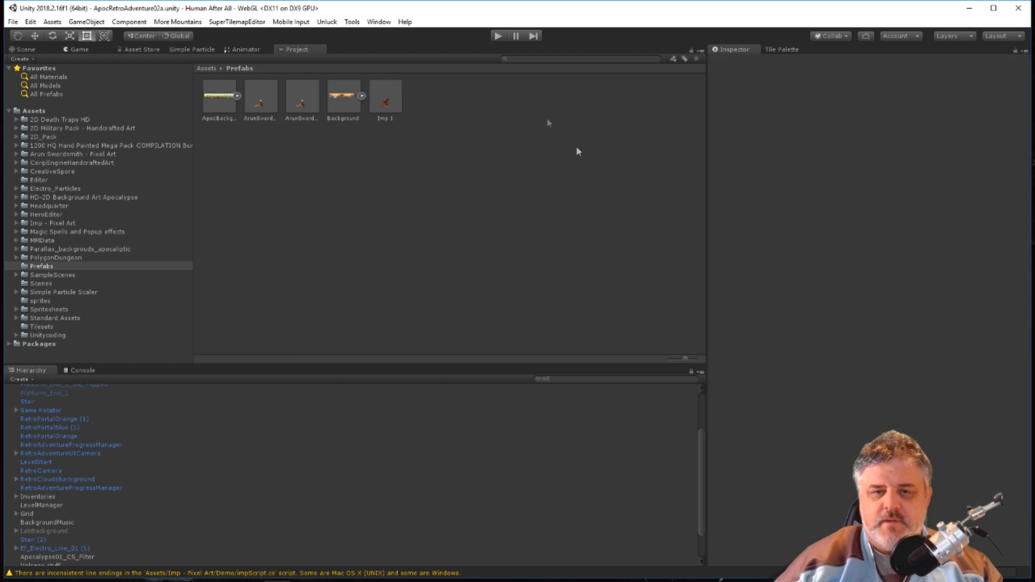
# Run the game, move and jump the imp across the level to test its size, and stop the game.
pyautogui.click(497, 37)
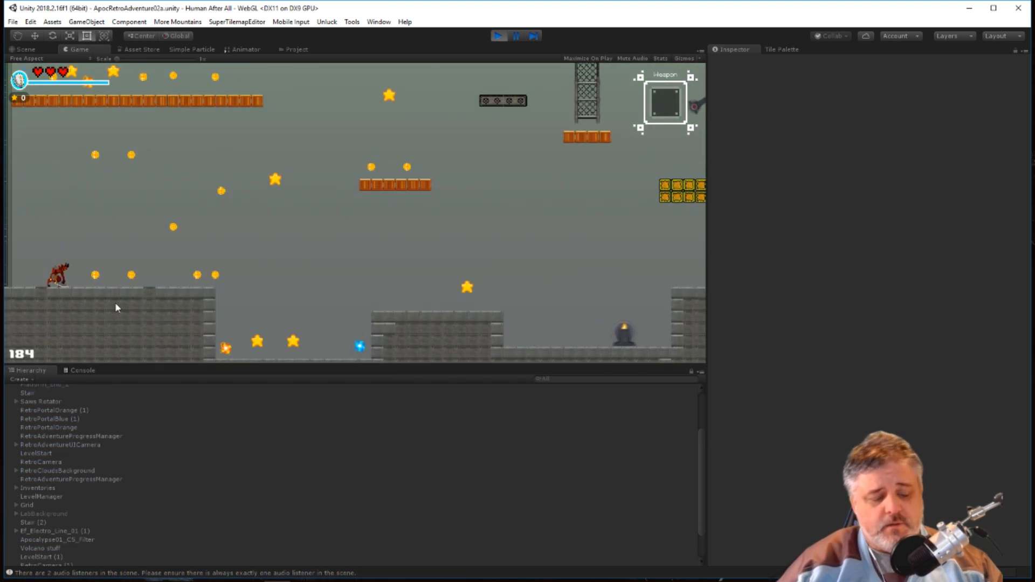
pyautogui.press('d')
pyautogui.press('space')
pyautogui.press('d')
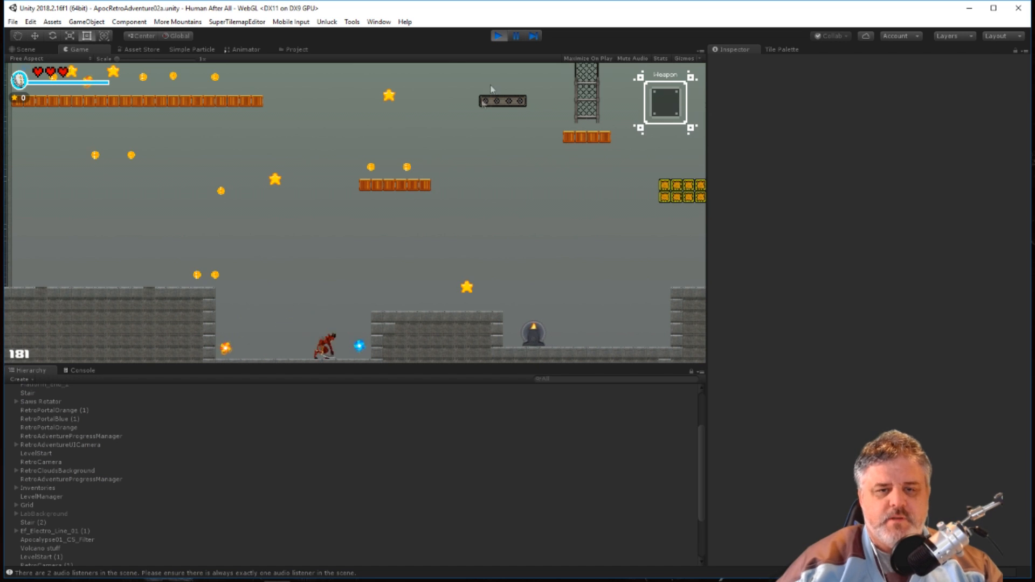
pyautogui.hotkey('ctrl', 'p')
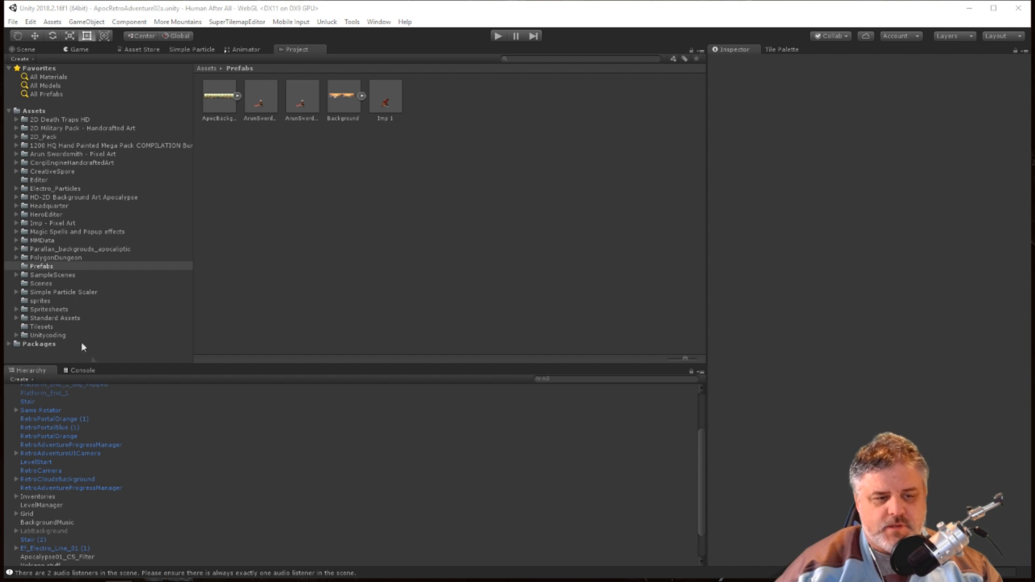
# Select the Imp 1 prefab and examine its Box Collider 2D settings.
pyautogui.click(382, 100)
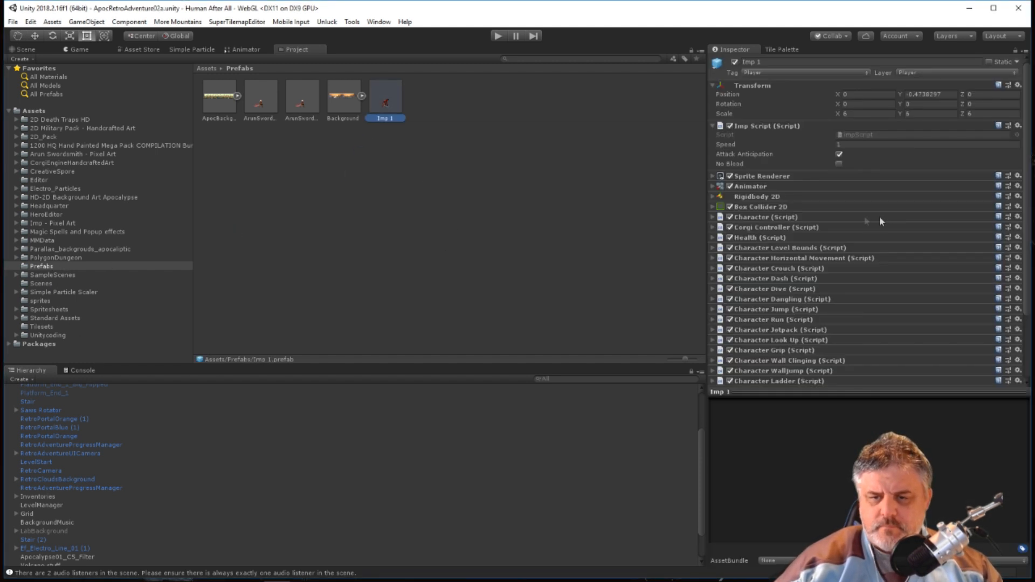
pyautogui.click(713, 207)
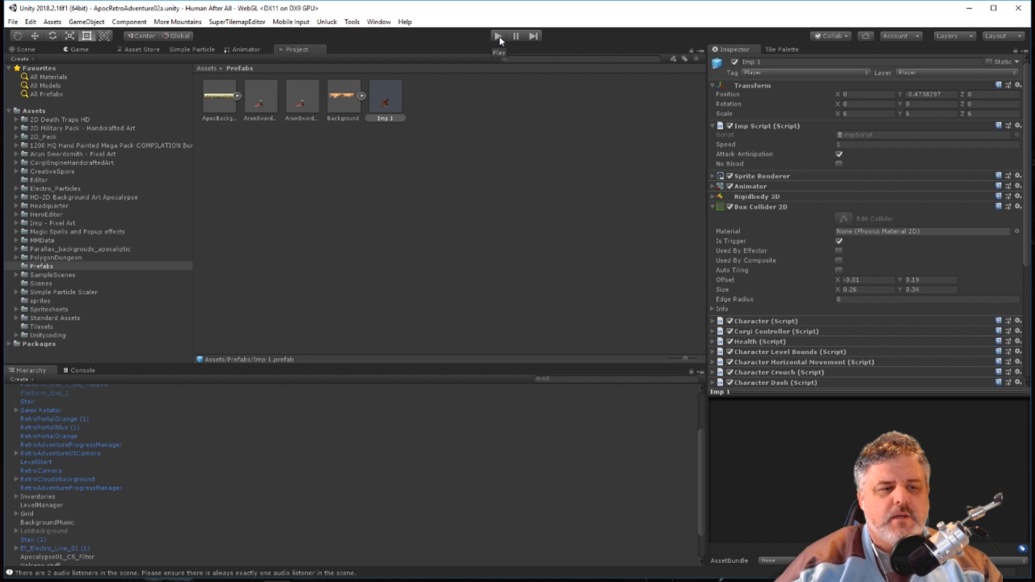
# Show the Scene view, dock the Project window beside the Console, and place Imp 1 in the level just below the yellow block platform.
pyautogui.click(26, 49)
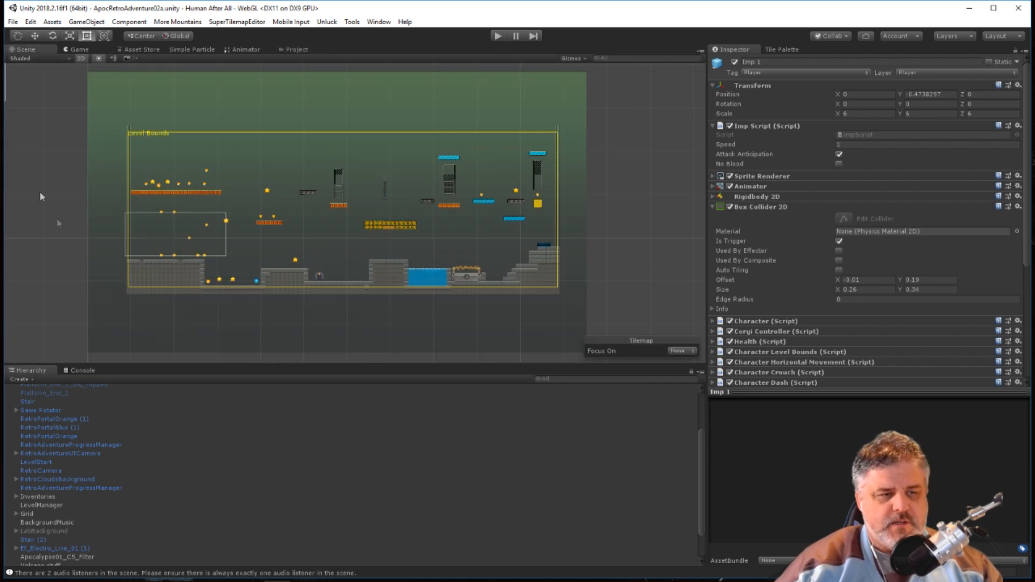
pyautogui.moveTo(297, 49); pyautogui.dragTo(156, 368)
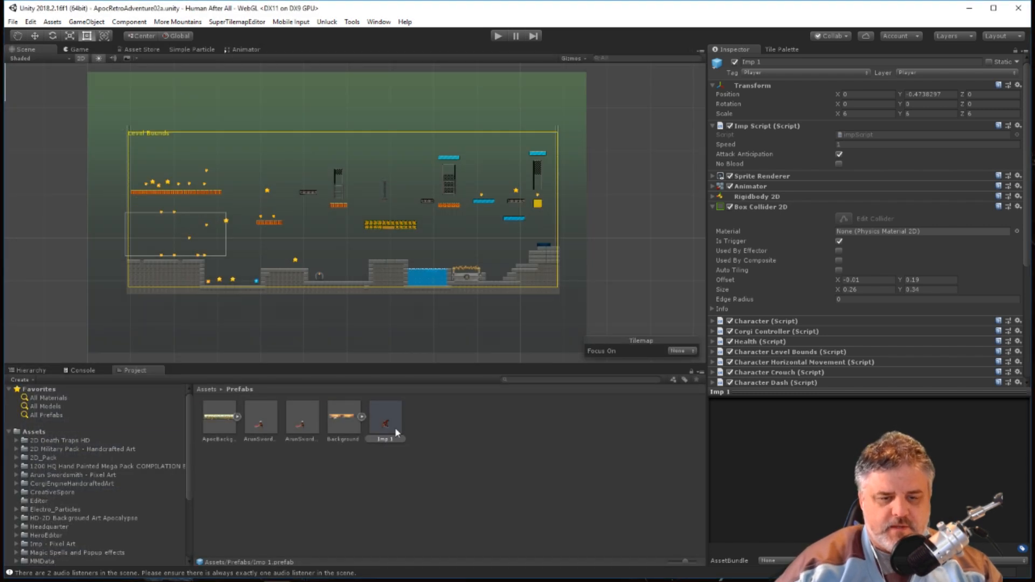
pyautogui.moveTo(395, 429); pyautogui.dragTo(380, 245)
pyautogui.press('f')
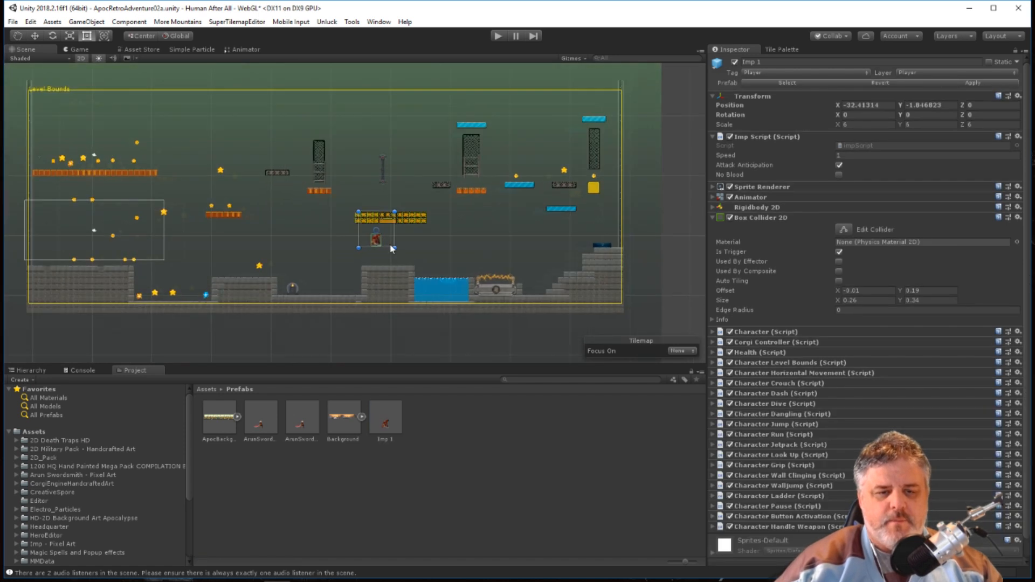
pyautogui.scroll(3, 389, 245)
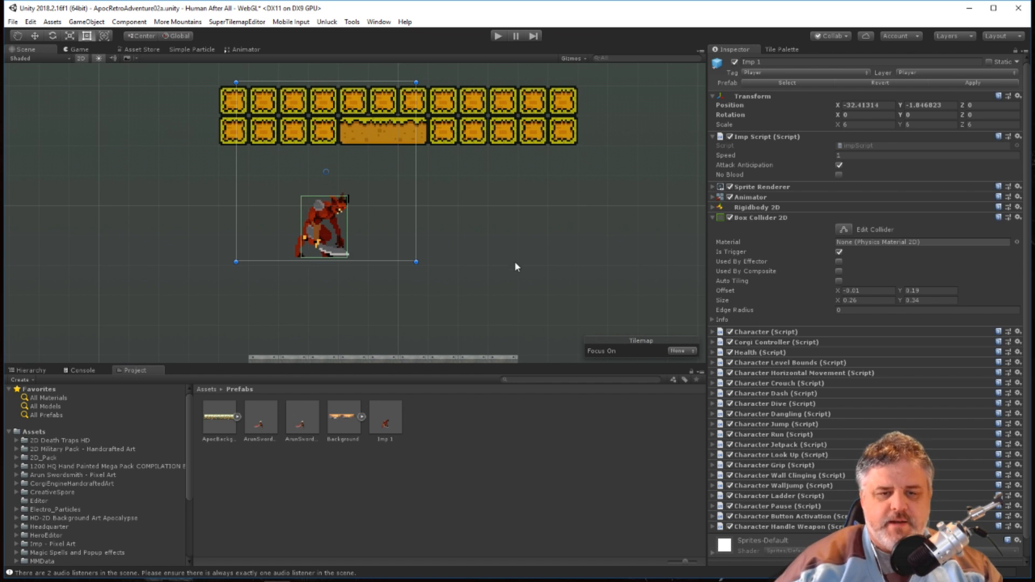
# Select the sliding saw between the stone platforms to inspect its Transform and components.
pyautogui.moveTo(533, 277); pyautogui.dragTo(601, 151, button='middle')
pyautogui.moveTo(367, 254); pyautogui.dragTo(606, 162, button='middle')
pyautogui.click(234, 268)
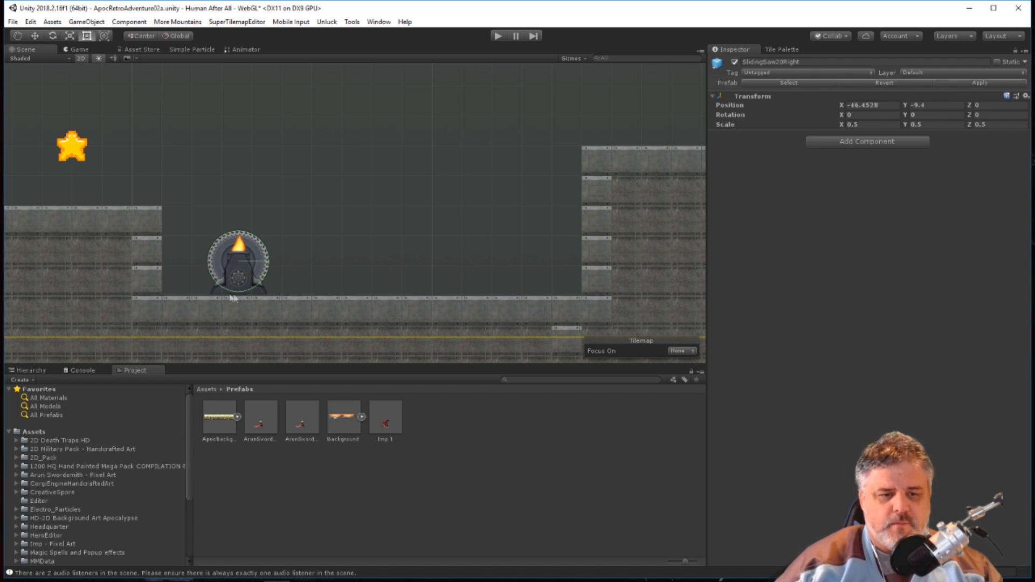
# Select Imp 1 below the yellow block platform, expand its Box Collider 2D info, and delete the imp from the level.
pyautogui.moveTo(397, 219); pyautogui.dragTo(325, 317, button='middle')
pyautogui.click(541, 178)
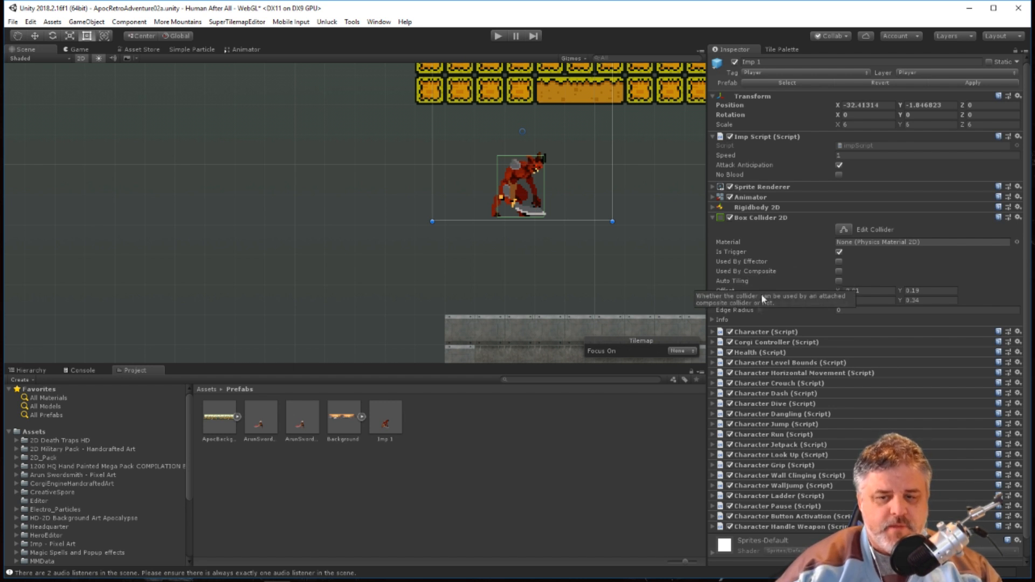
pyautogui.click(712, 319)
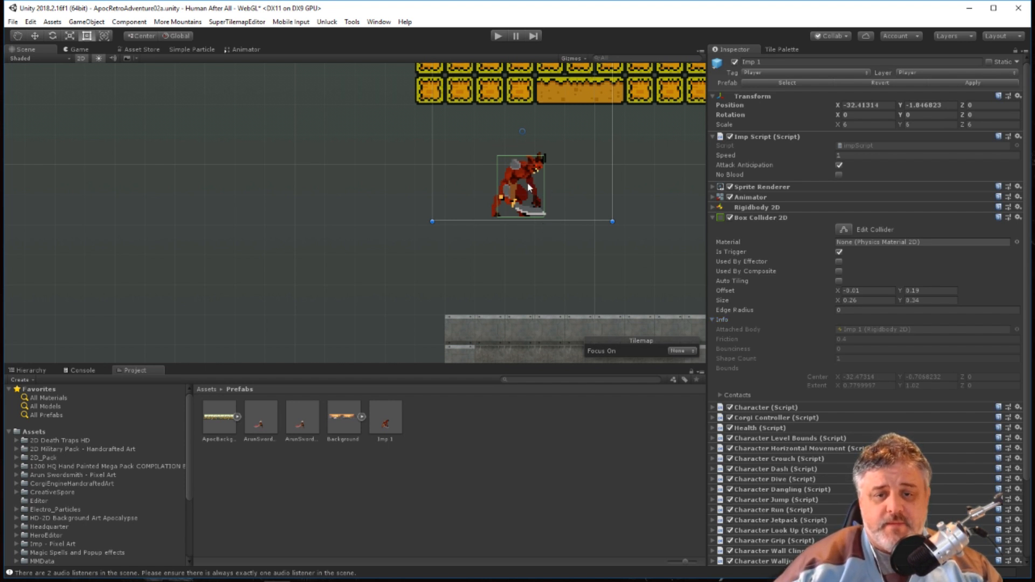
pyautogui.press('Delete')
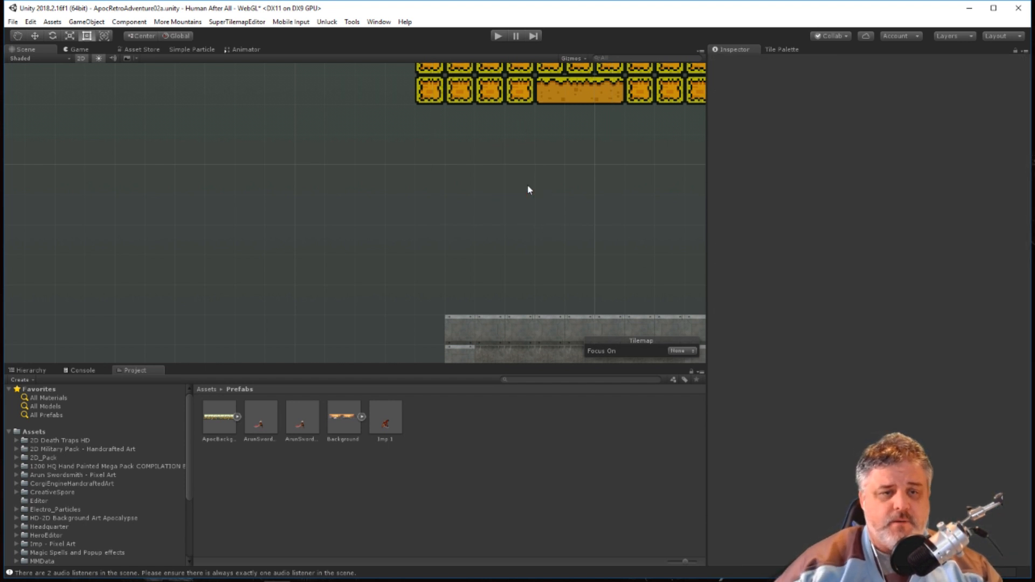
# Examine the level layout from the yellow block platform to the start area and show the Tile Palette.
pyautogui.scroll(-2, 534, 193)
pyautogui.scroll(-4, 531, 193)
pyautogui.scroll(4, 517, 196)
pyautogui.scroll(-10, 501, 203)
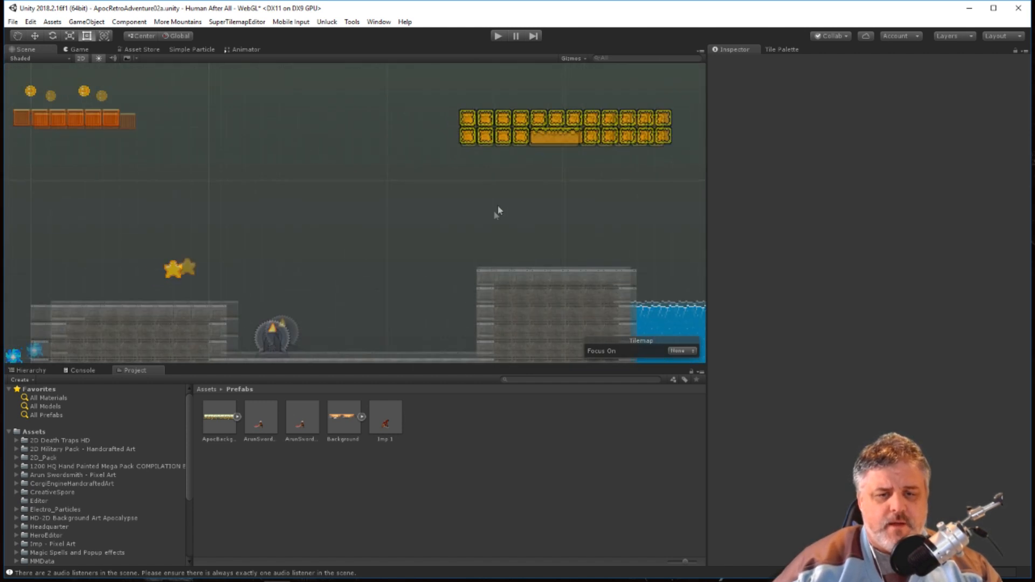
pyautogui.moveTo(267, 239); pyautogui.dragTo(524, 246, button='middle')
pyautogui.scroll(-4, 458, 242)
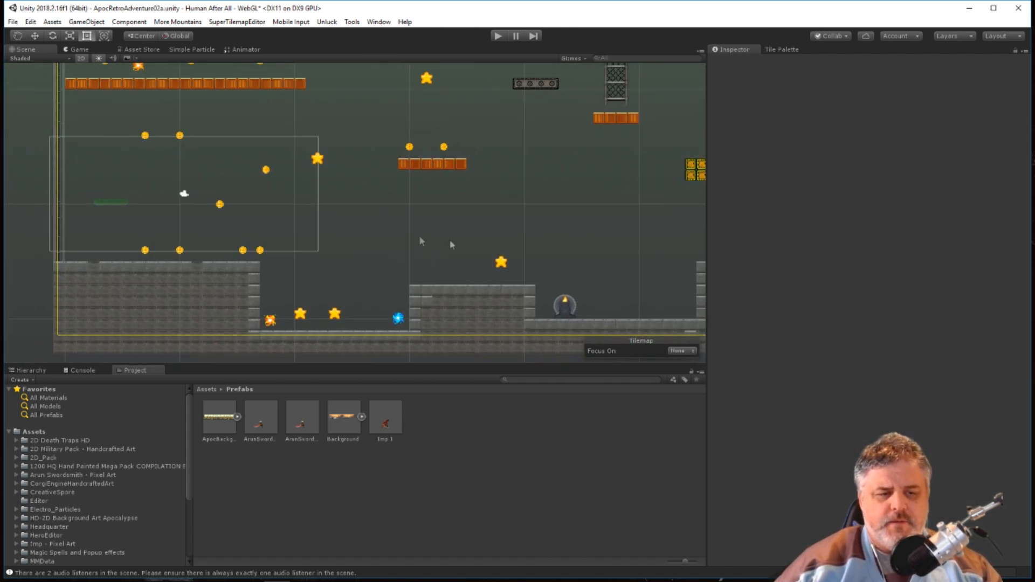
pyautogui.scroll(-2, 275, 233)
pyautogui.moveTo(221, 208); pyautogui.dragTo(299, 241, button='middle')
pyautogui.scroll(2, 222, 200)
pyautogui.scroll(1, 277, 253)
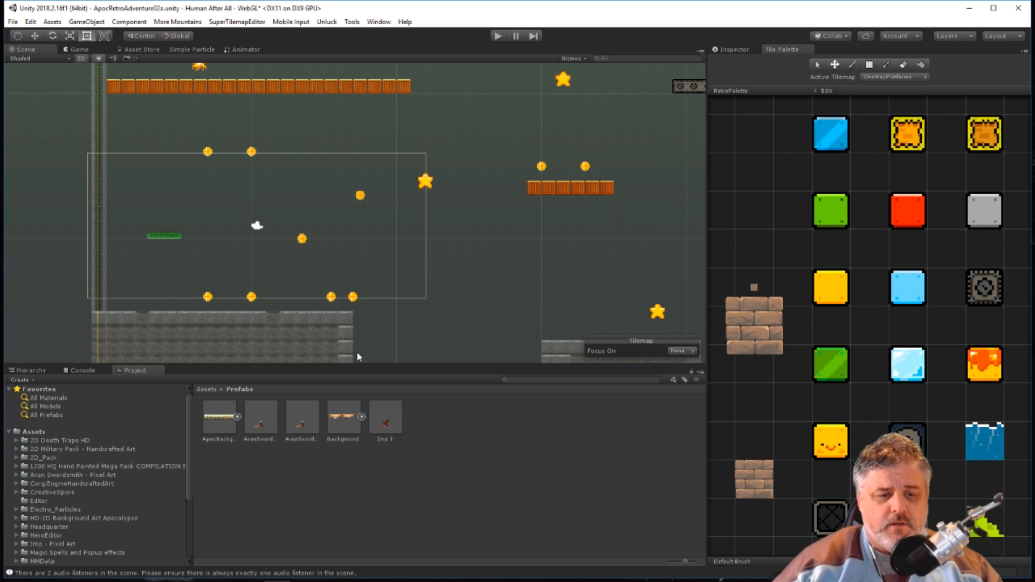
pyautogui.scroll(-5, 401, 306)
pyautogui.moveTo(428, 287); pyautogui.dragTo(325, 270, button='middle')
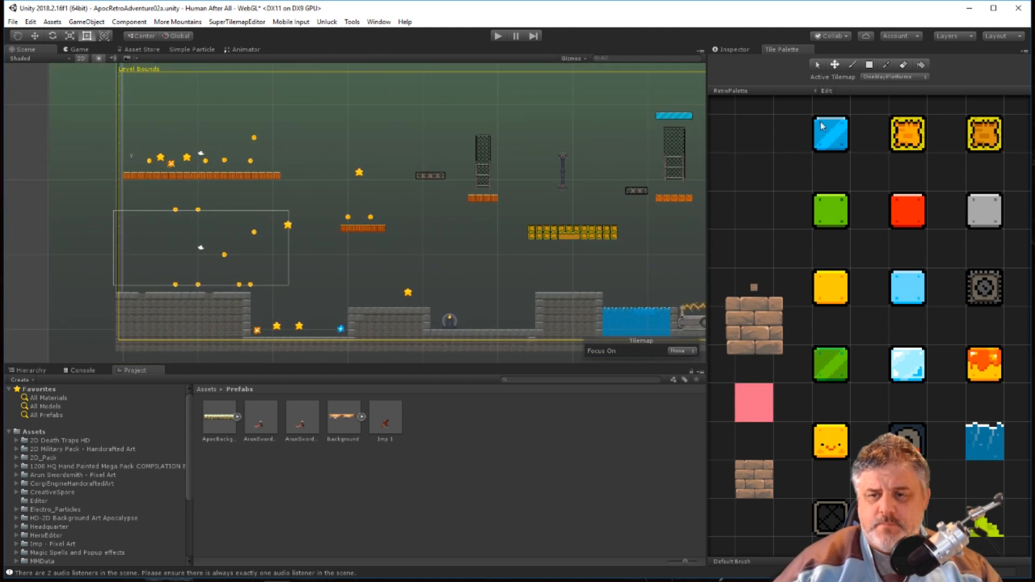
# Make Platforms the active tilemap and paint a row of five light-blue ice tiles below the lower blue platform near the stairs.
pyautogui.click(865, 64)
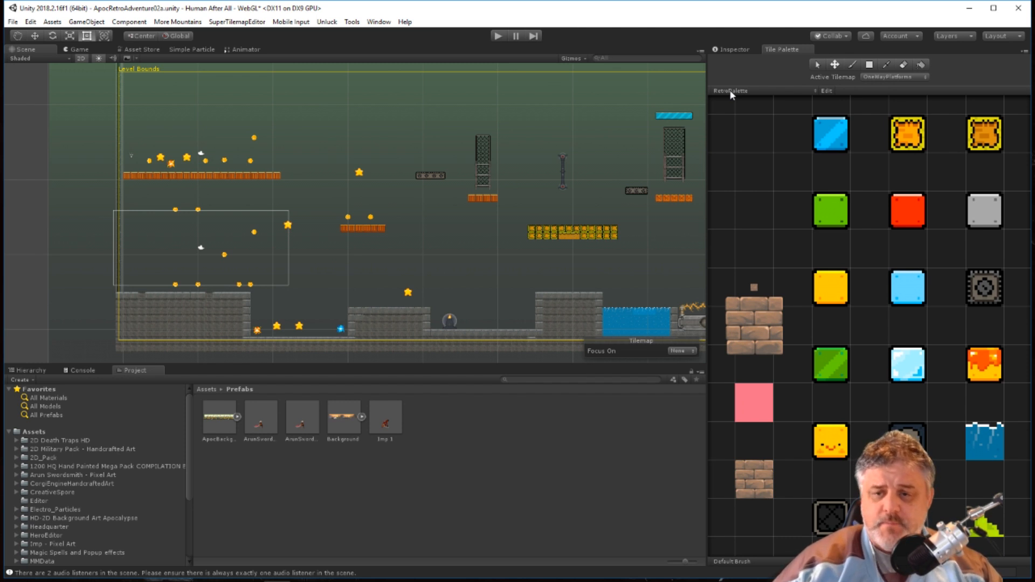
pyautogui.scroll(-4, 800, 217)
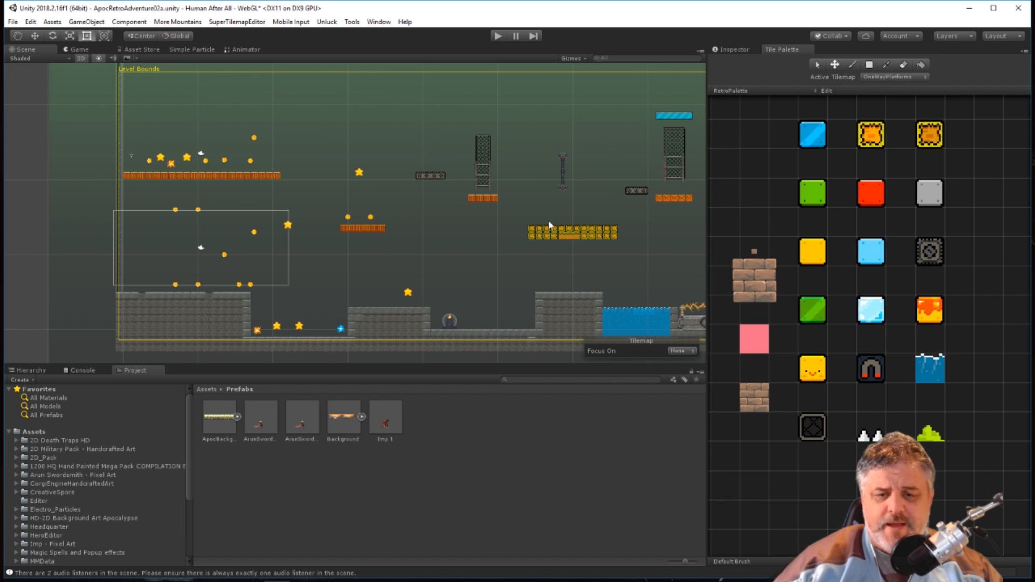
pyautogui.scroll(3, 530, 256)
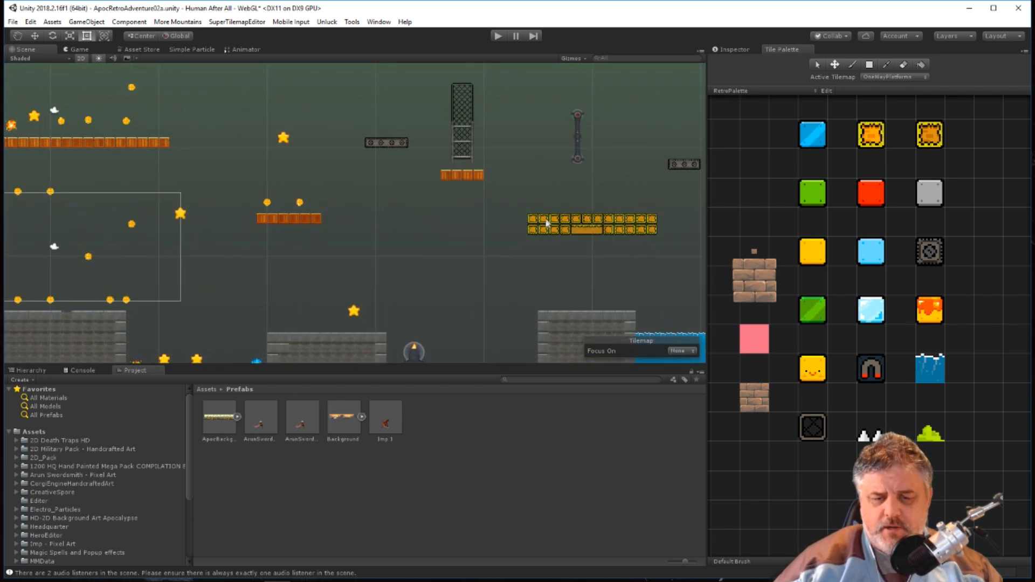
pyautogui.click(876, 77)
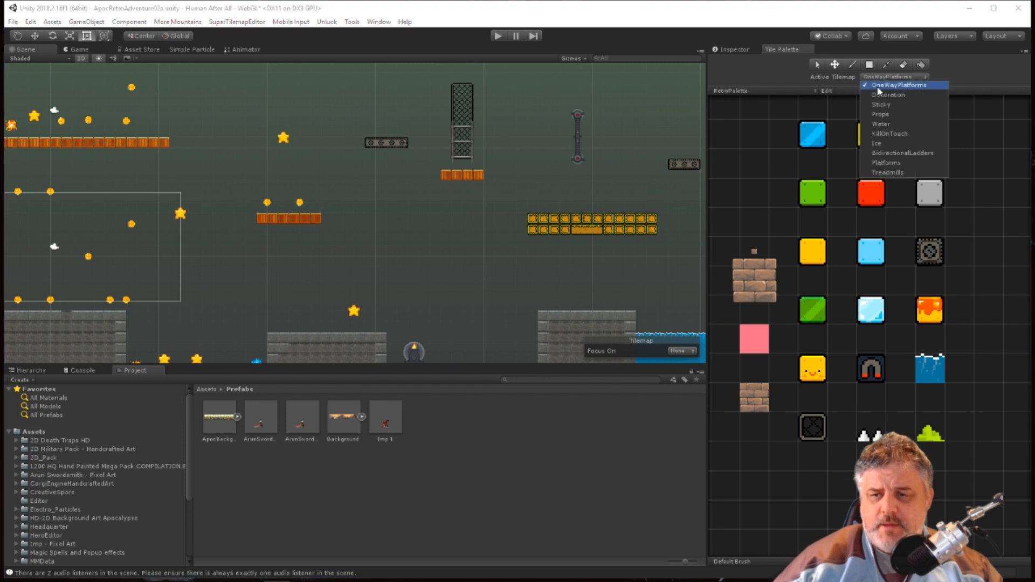
pyautogui.click(884, 153)
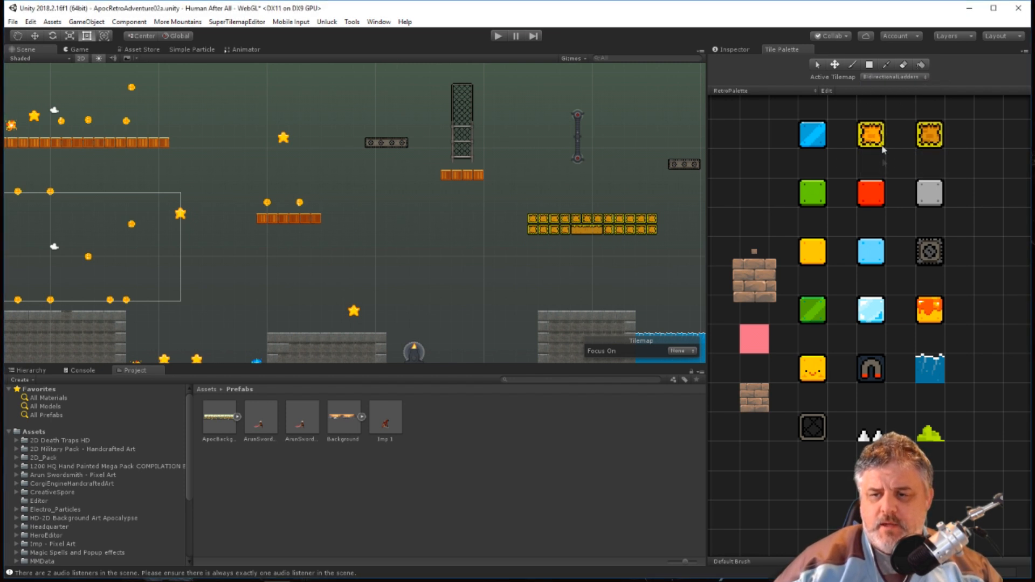
pyautogui.click(893, 80)
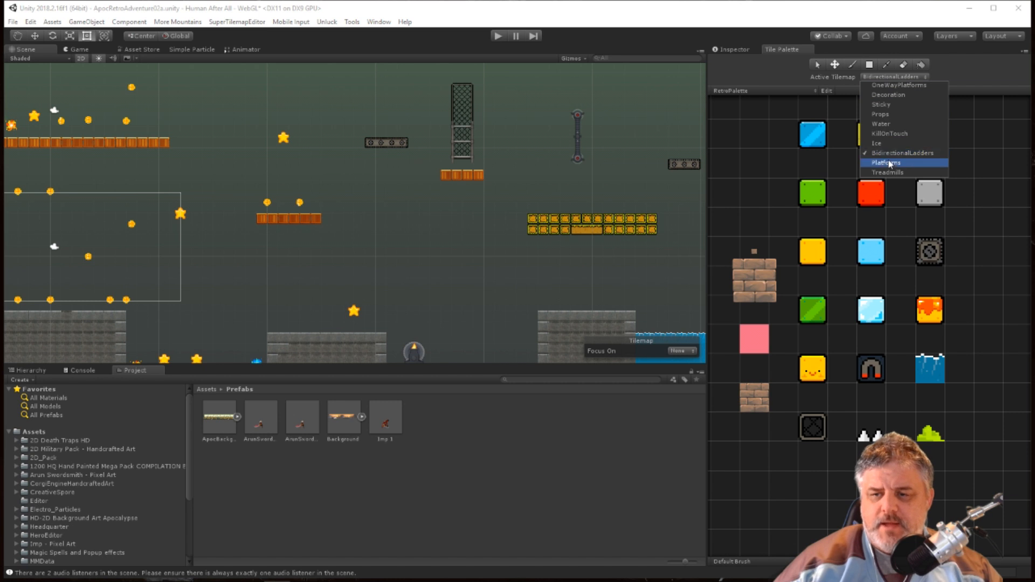
pyautogui.click(884, 162)
pyautogui.click(816, 147)
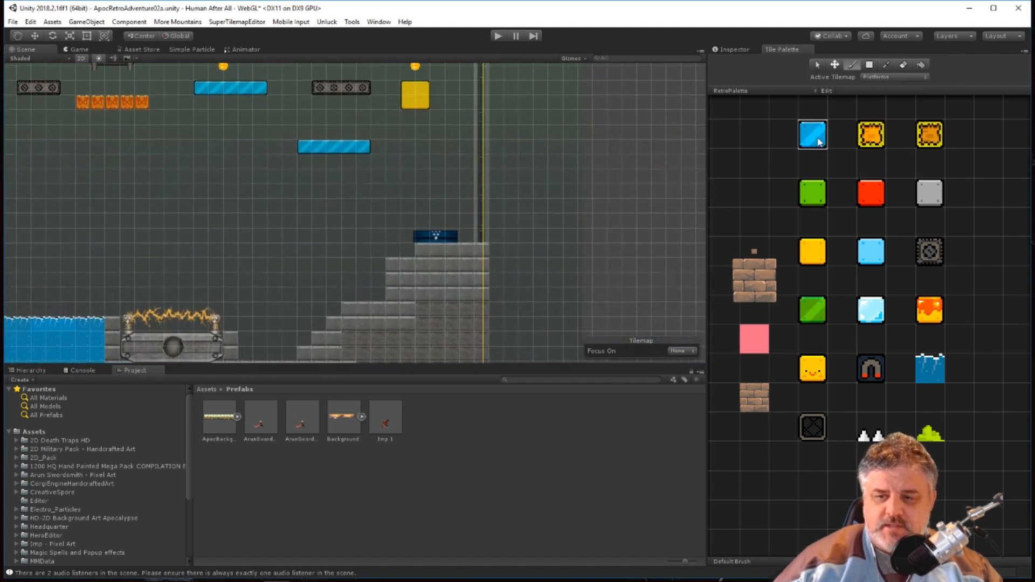
pyautogui.click(869, 319)
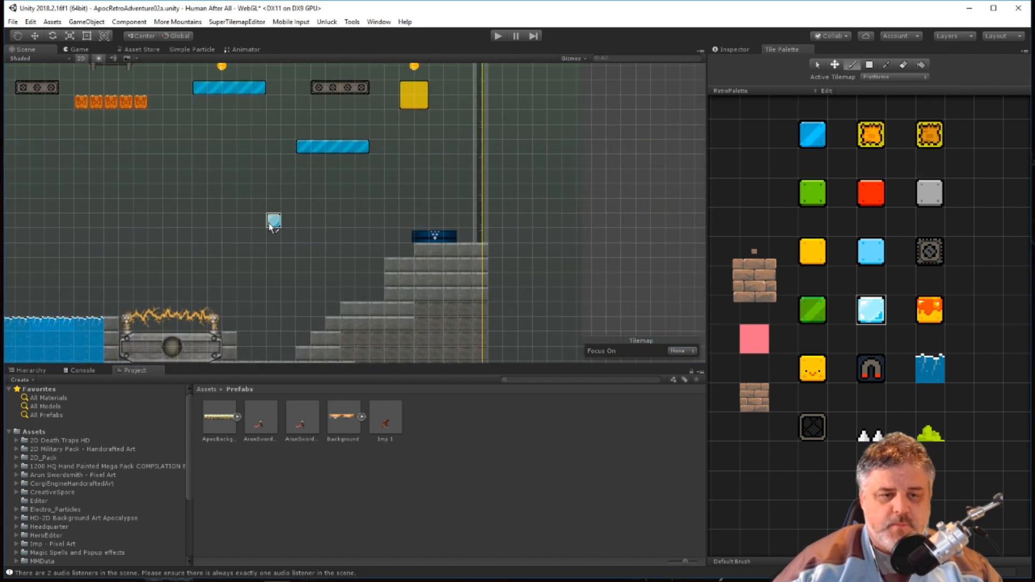
pyautogui.moveTo(259, 212); pyautogui.dragTo(319, 211)
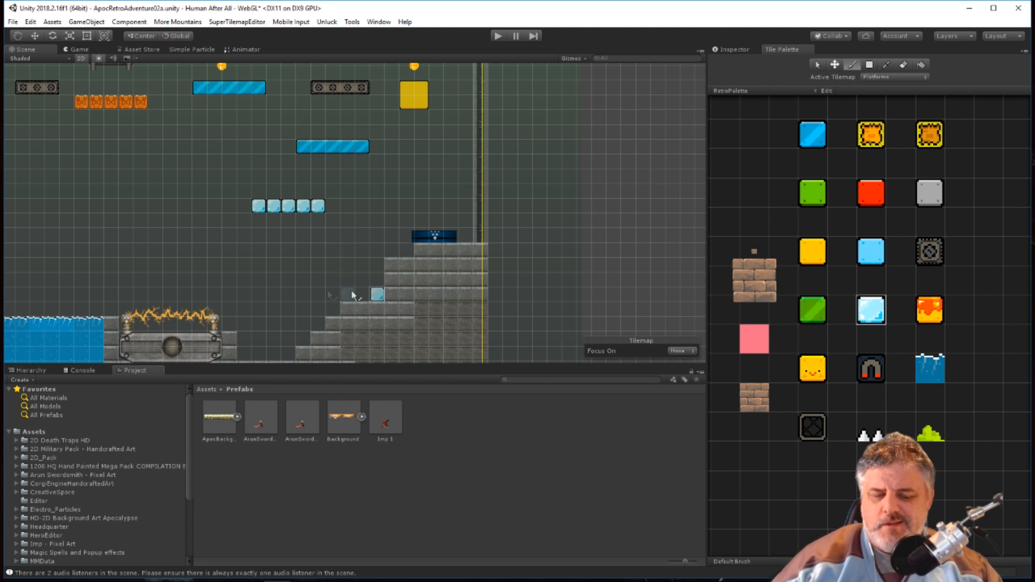
# Make Ice the active tilemap and paint a second row of five light-blue ice tiles below the first row.
pyautogui.scroll(-1, 300, 353)
pyautogui.scroll(-1, 322, 362)
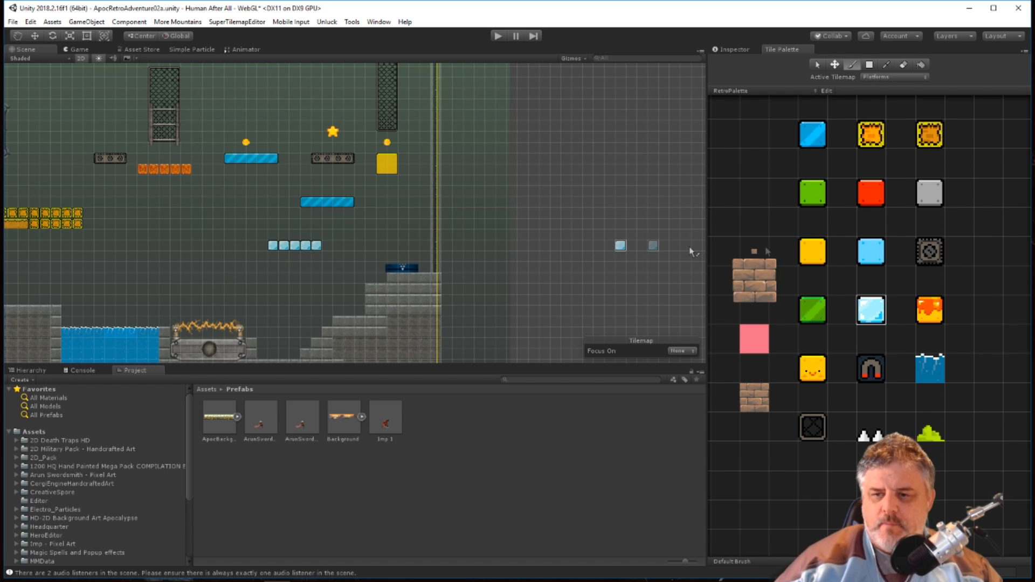
pyautogui.click(889, 78)
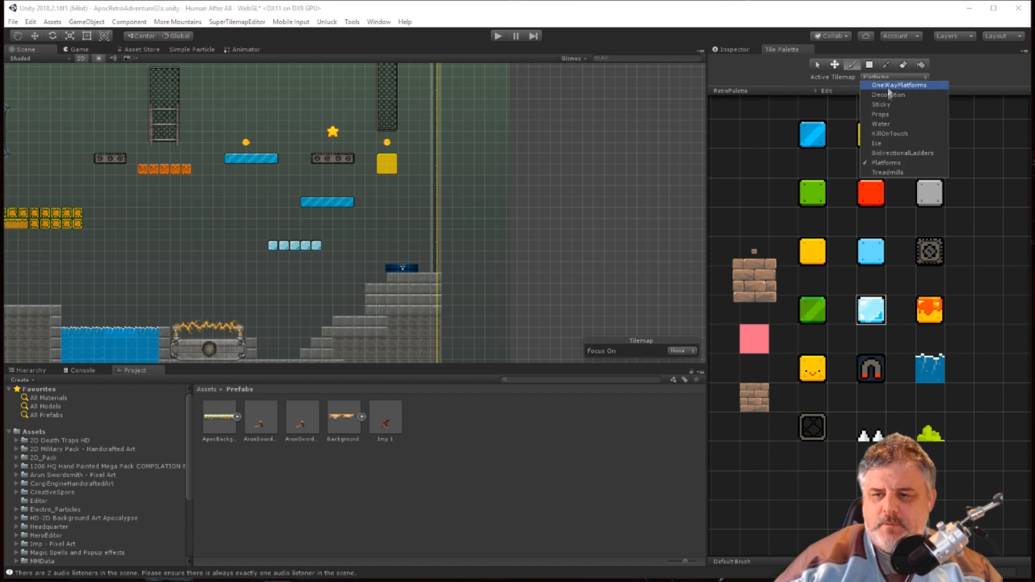
pyautogui.click(878, 142)
pyautogui.moveTo(272, 290); pyautogui.dragTo(311, 296)
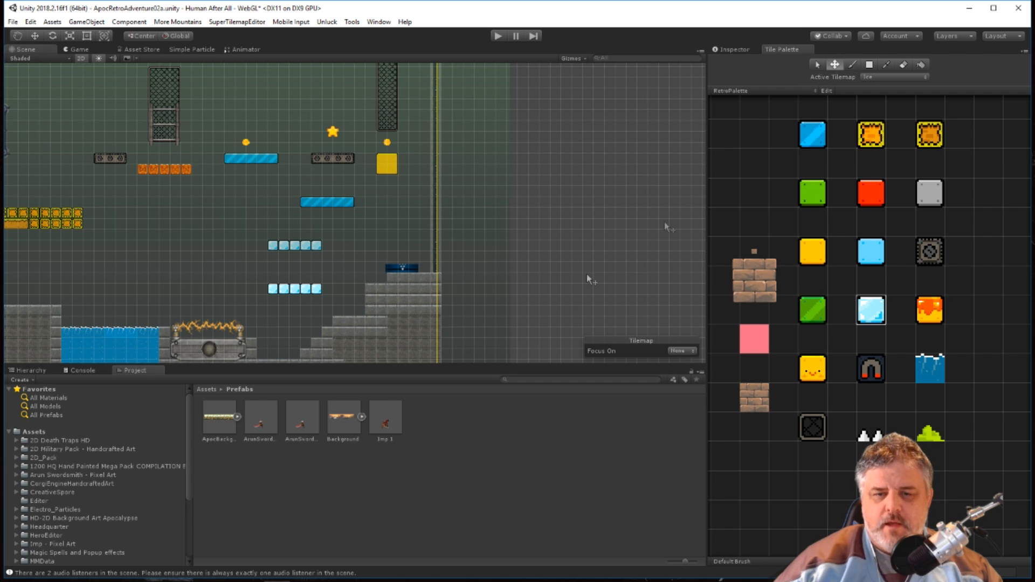
# Select the Grid object and its Platforms tilemap in the Hierarchy, and examine which tiles of the level belong to Platforms.
pyautogui.scroll(-3, 43, 494)
pyautogui.scroll(-2, 44, 495)
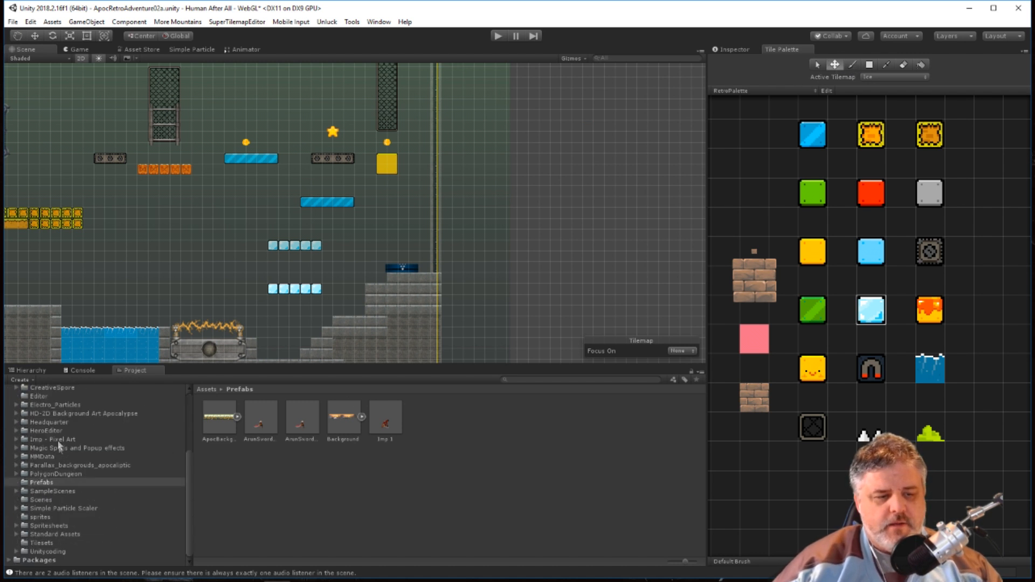
pyautogui.click(31, 370)
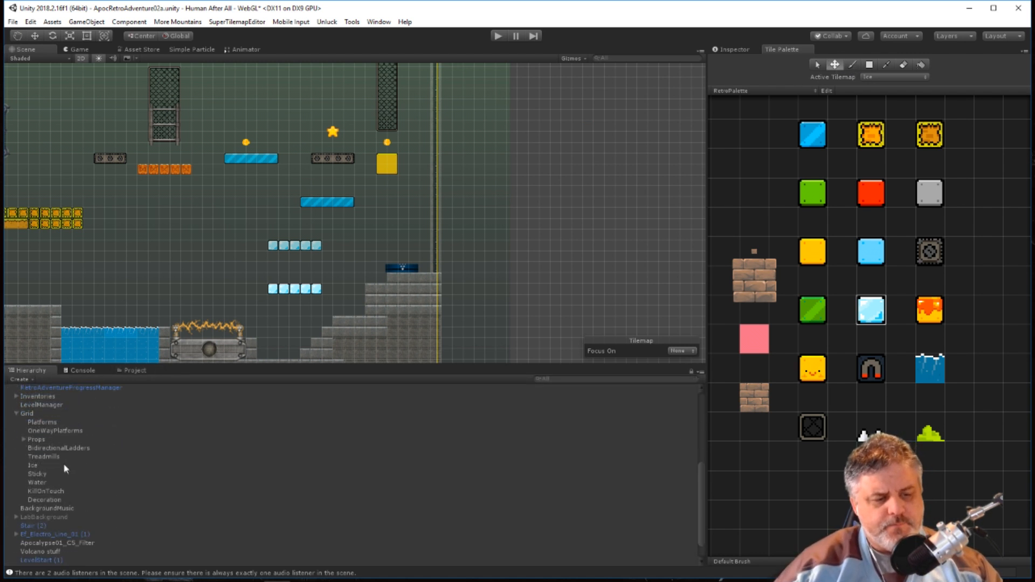
pyautogui.click(31, 414)
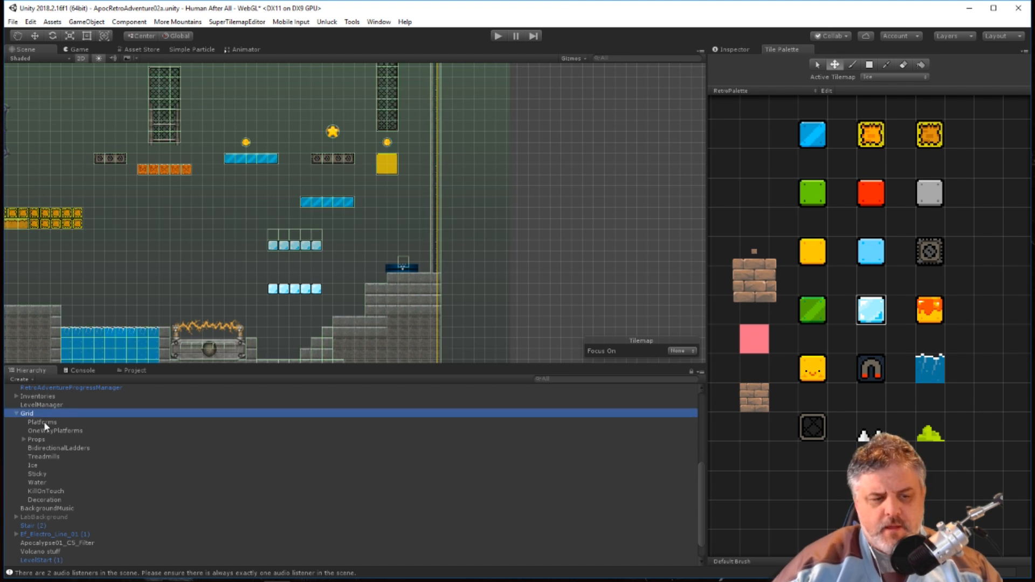
pyautogui.click(44, 422)
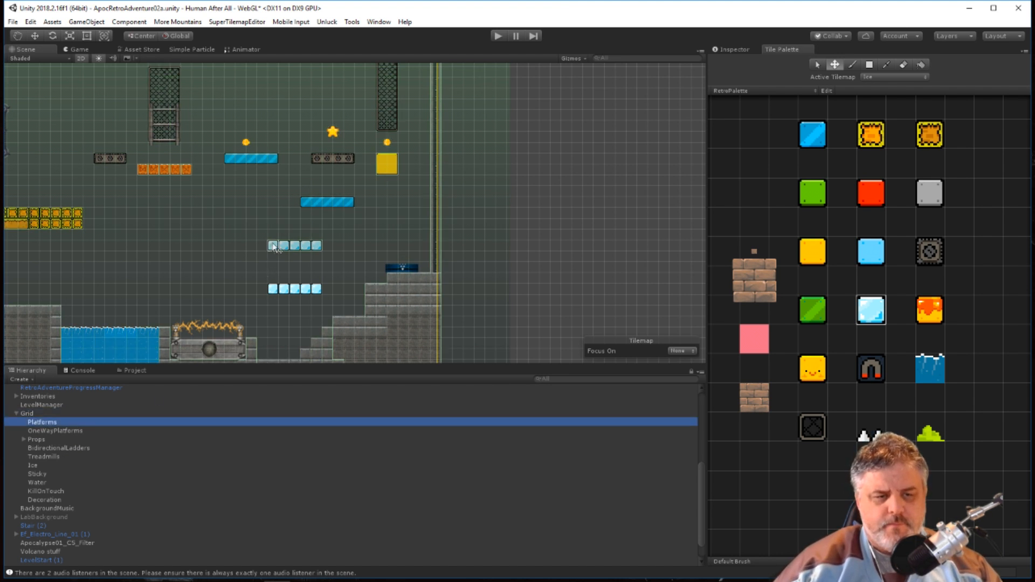
pyautogui.scroll(-8, 245, 233)
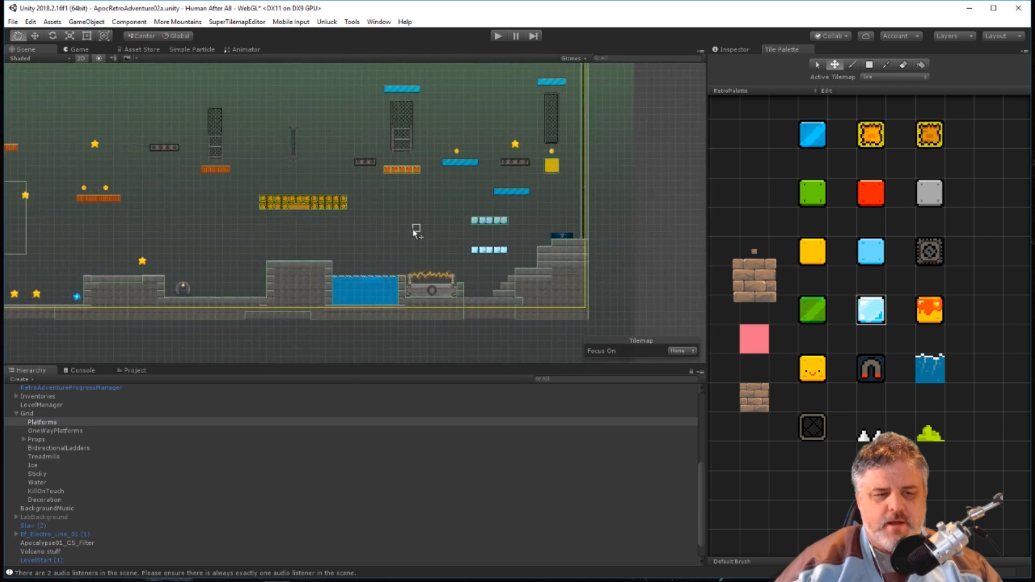
pyautogui.moveTo(413, 229); pyautogui.dragTo(516, 250, button='middle')
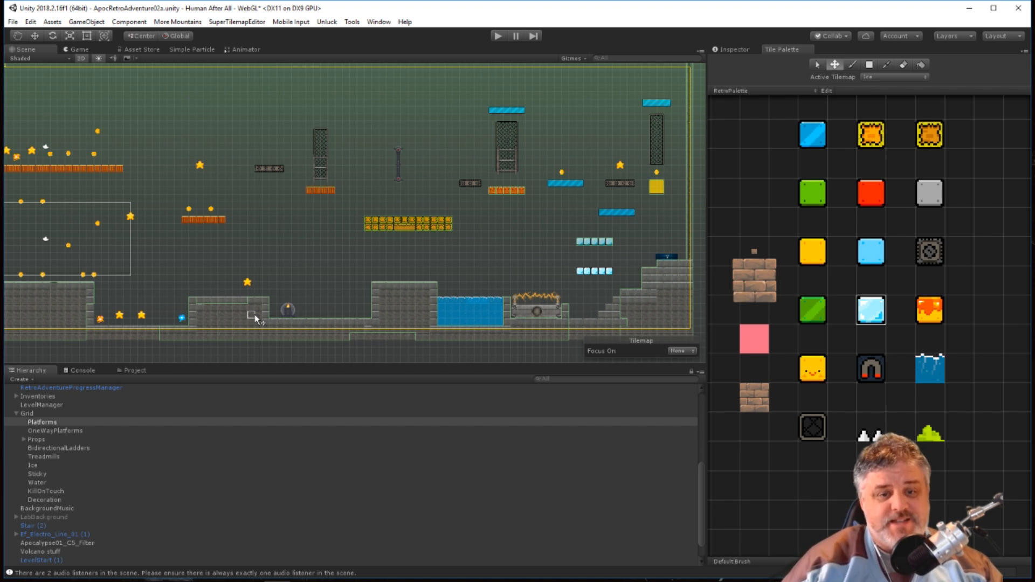
pyautogui.scroll(5, 403, 231)
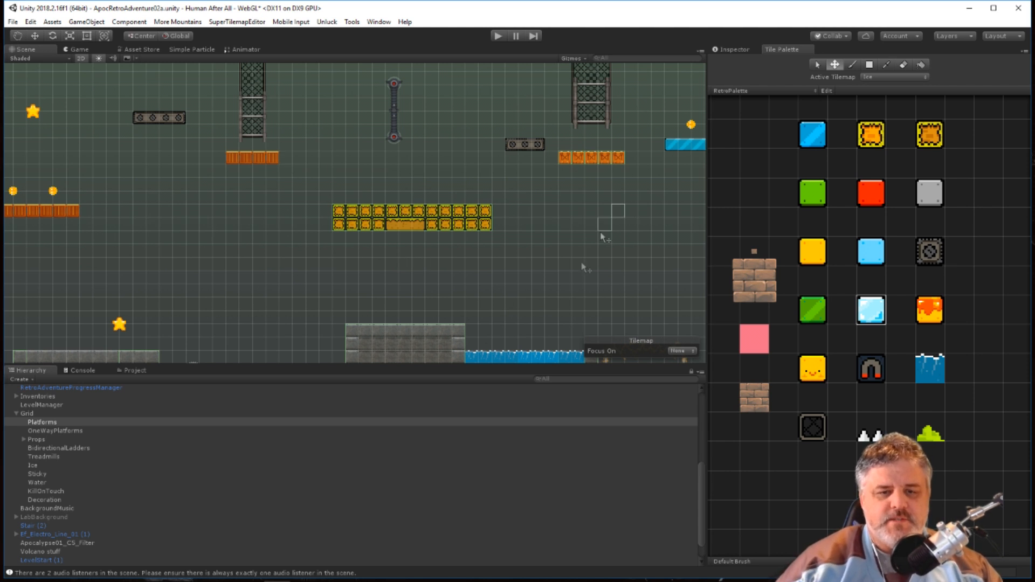
pyautogui.scroll(-1, 256, 282)
pyautogui.scroll(-1, 255, 280)
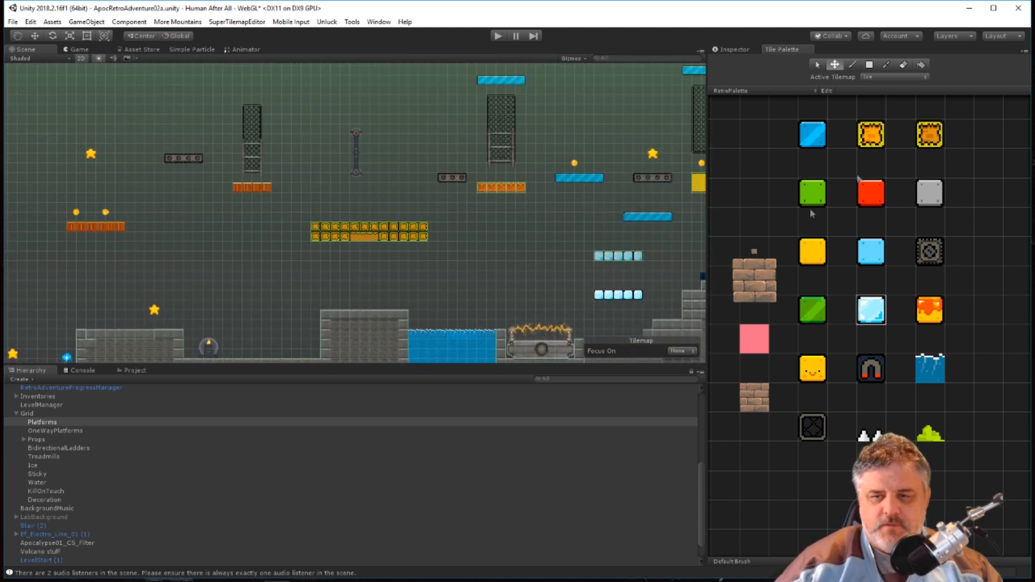
# Select the OneWayPlatforms, BidirectionalLadders and Treadmills tilemaps in turn to examine which level tiles each contains.
pyautogui.click(62, 431)
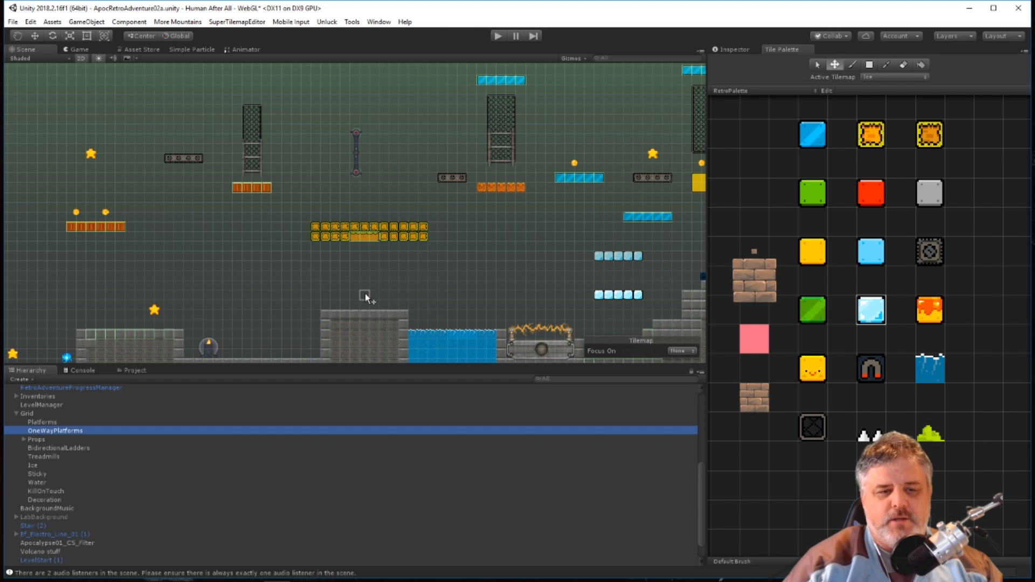
pyautogui.click(60, 448)
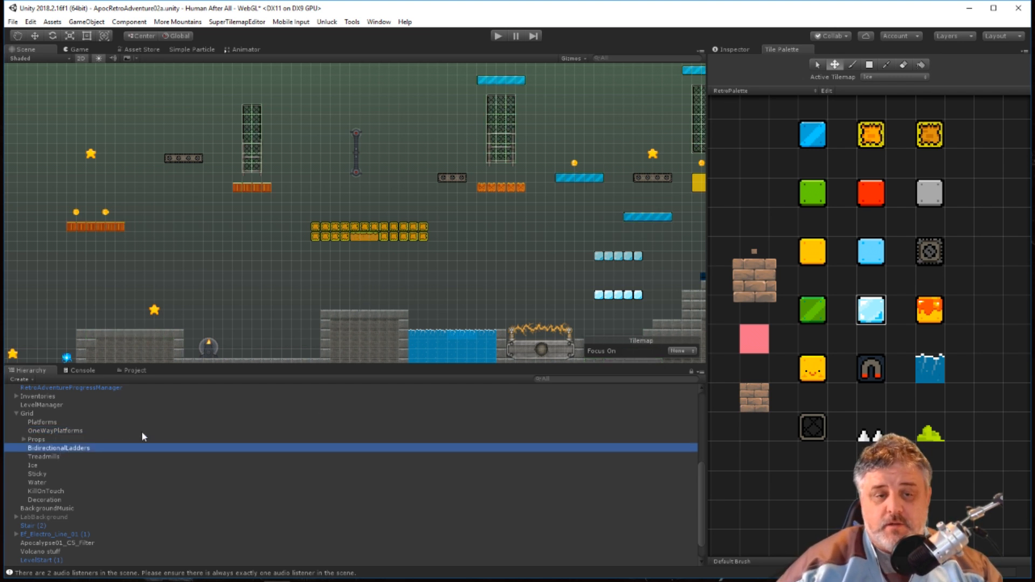
pyautogui.click(43, 457)
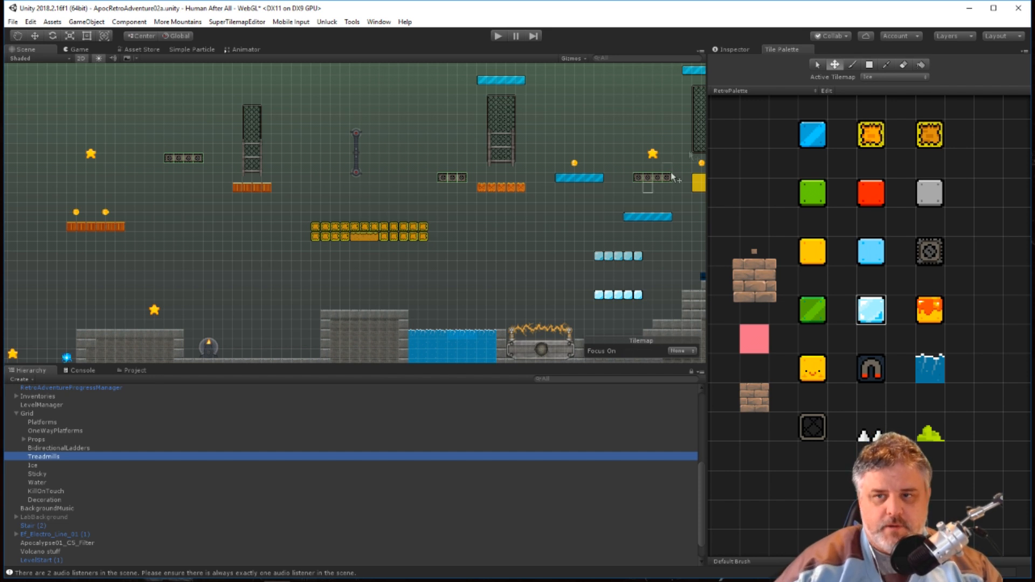
# Select the parent Grid object and show its Transform and Grid component settings in the Inspector.
pyautogui.scroll(-5, 463, 232)
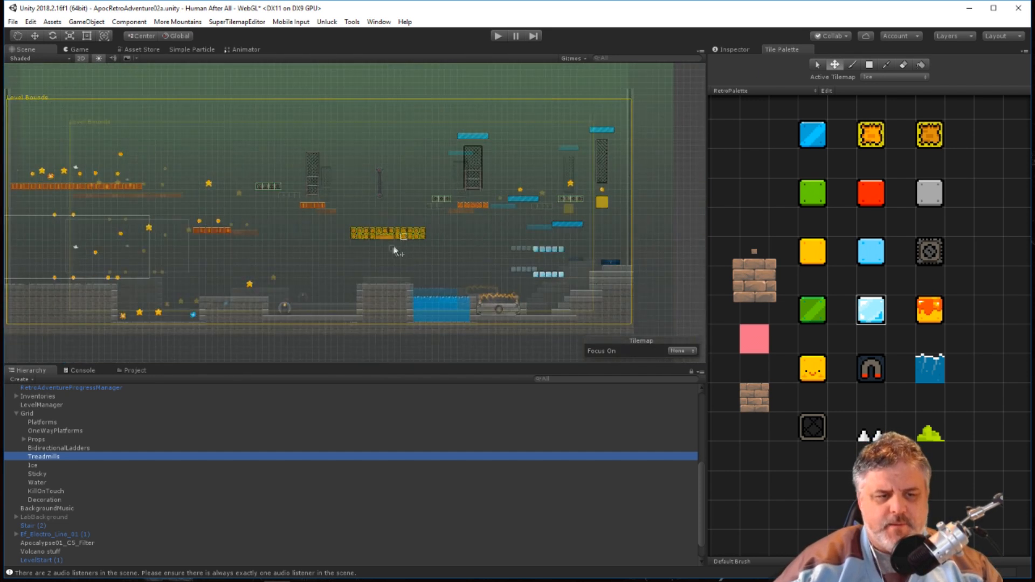
pyautogui.scroll(-4, 298, 238)
pyautogui.moveTo(254, 226)
pyautogui.mouseDown(button='middle')
pyautogui.moveTo(368, 236)
pyautogui.moveTo(261, 227)
pyautogui.mouseUp(button='middle')
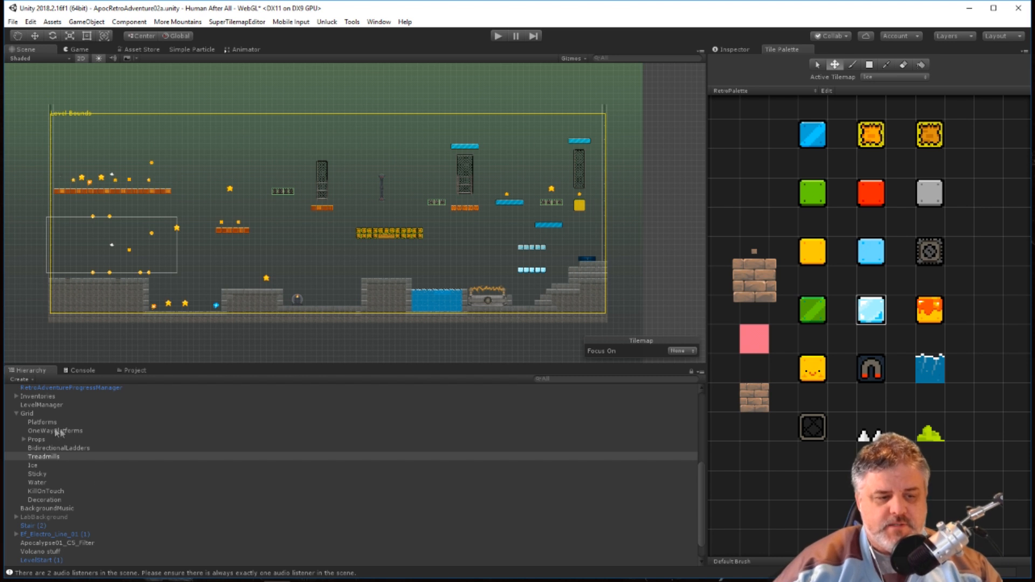
pyautogui.click(35, 414)
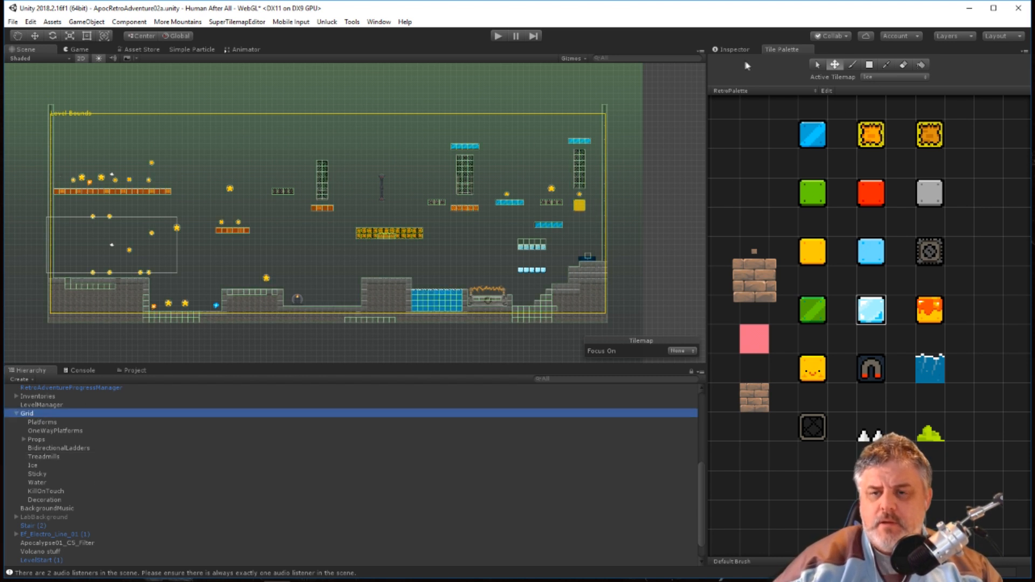
pyautogui.click(731, 50)
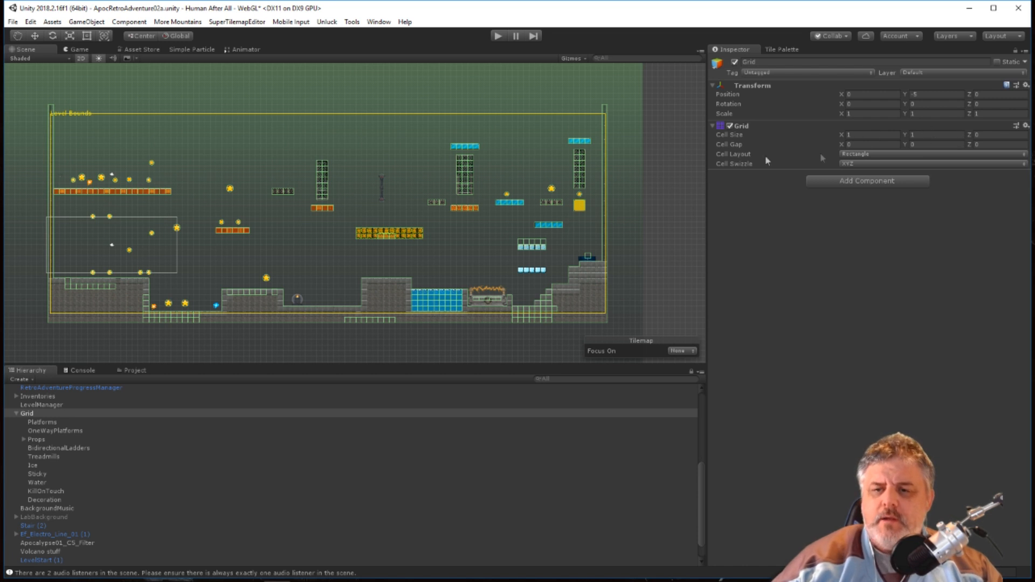
pyautogui.scroll(-2, 655, 270)
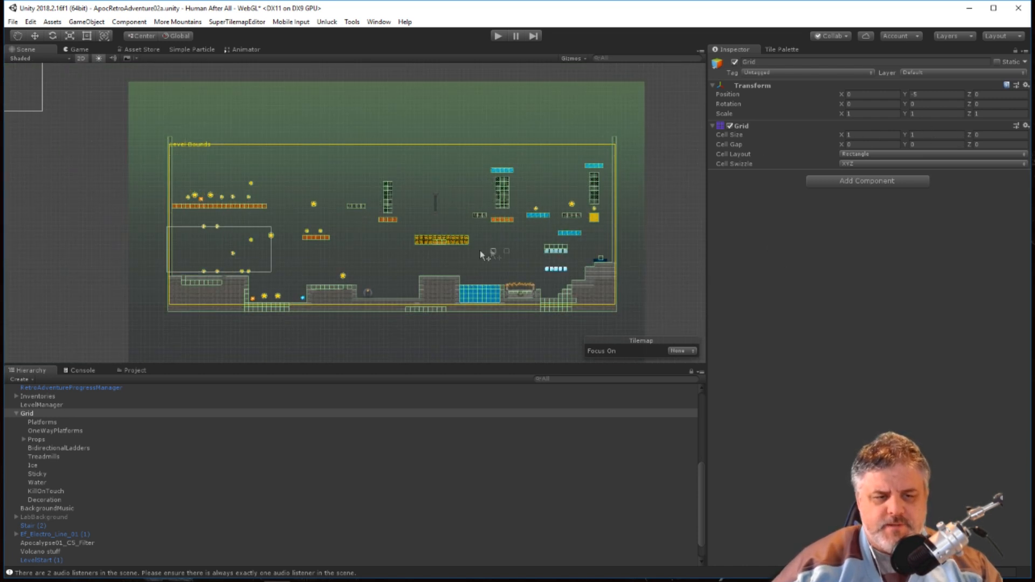
pyautogui.scroll(-3, 490, 248)
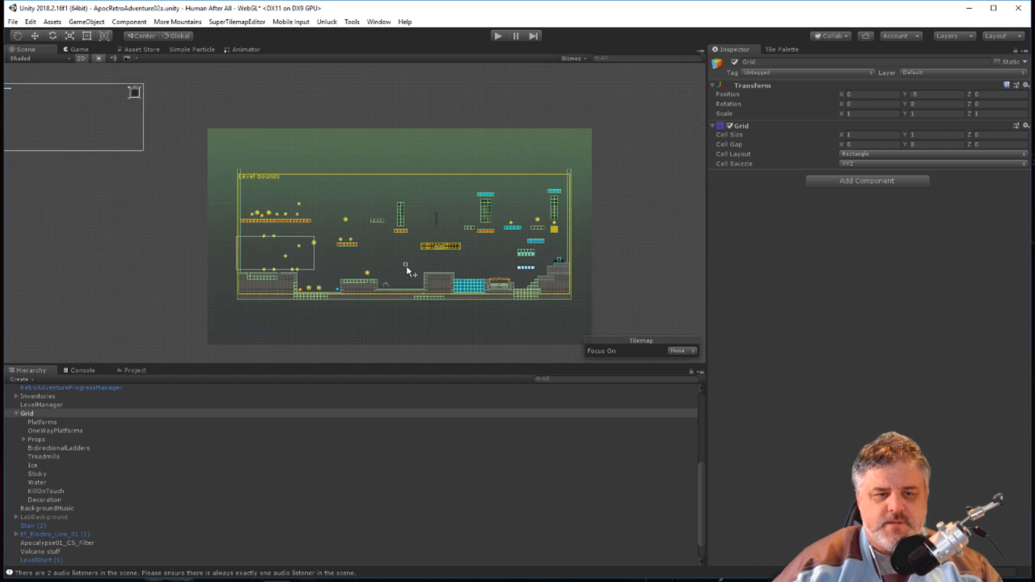
pyautogui.scroll(3, 406, 265)
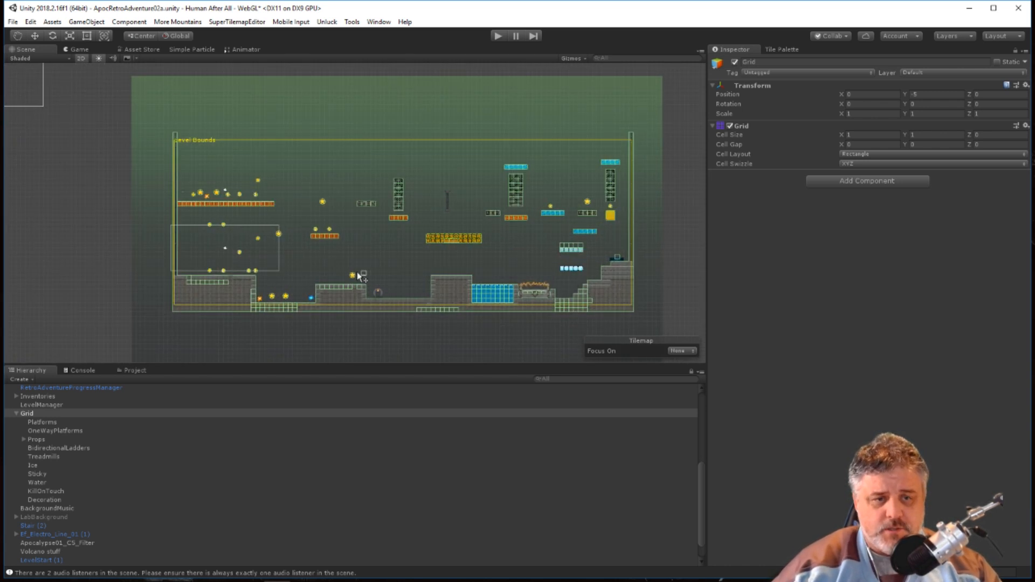
pyautogui.scroll(2, 503, 246)
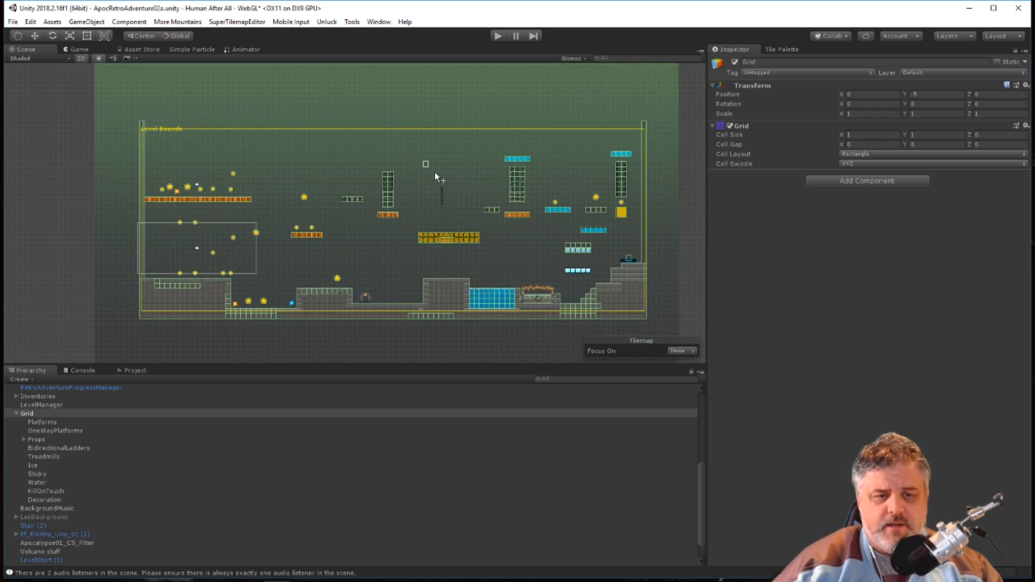
pyautogui.scroll(-2, 534, 231)
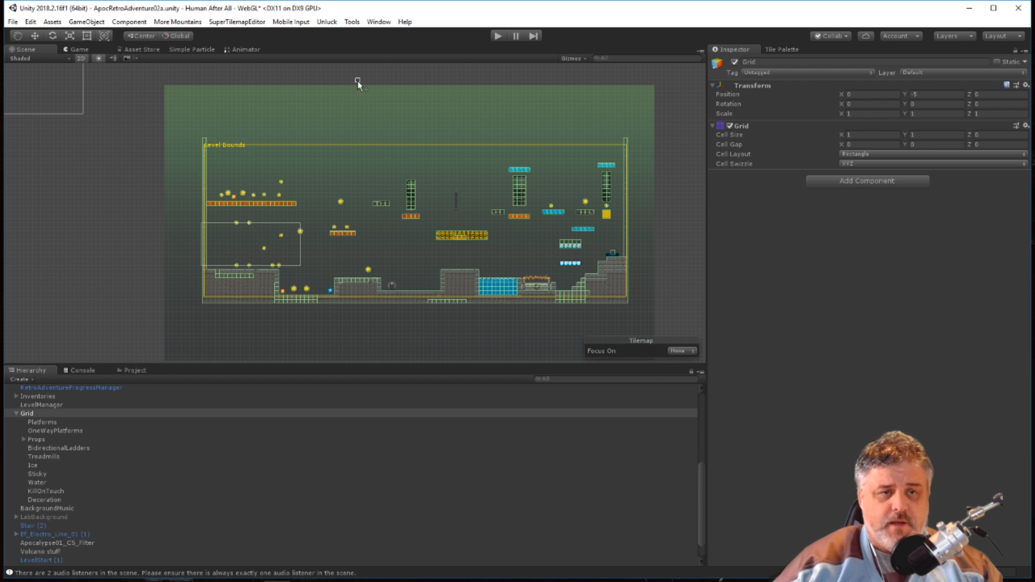
pyautogui.scroll(1, 257, 192)
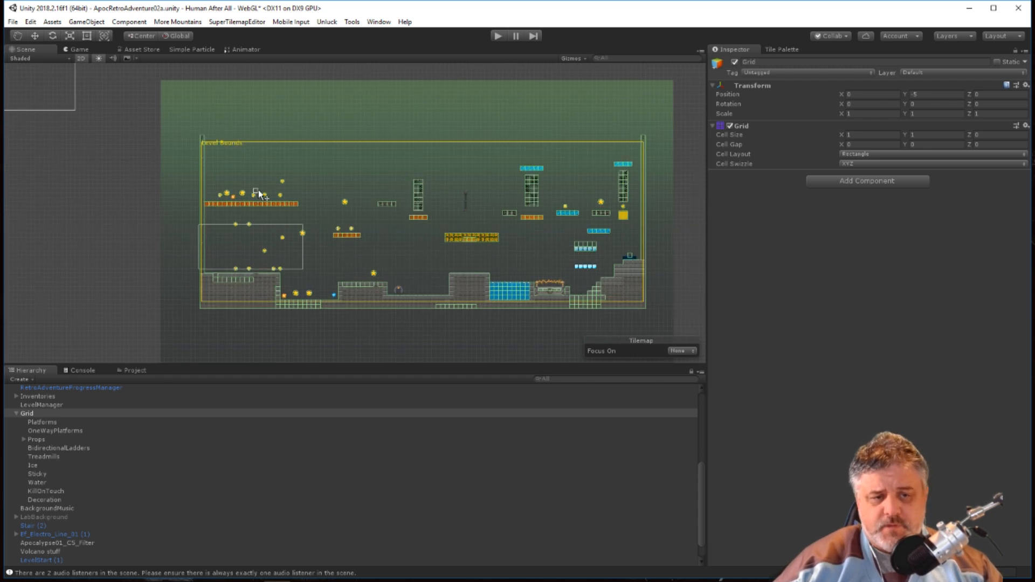
# Select the LevelManager object and examine the Level Bounds center and extent settings of its Level Manager script.
pyautogui.scroll(1, 257, 193)
pyautogui.scroll(3, 105, 435)
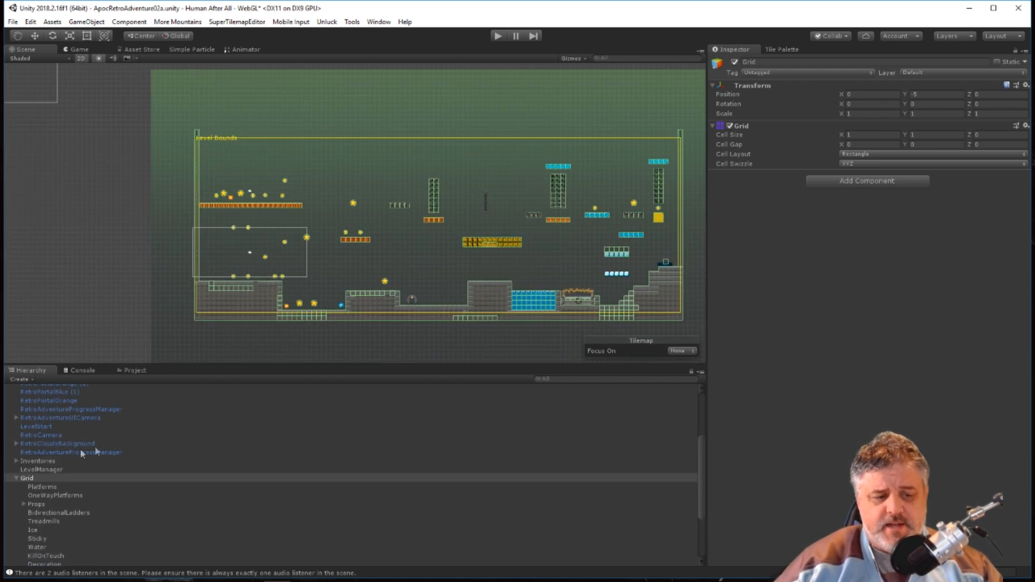
pyautogui.click(47, 469)
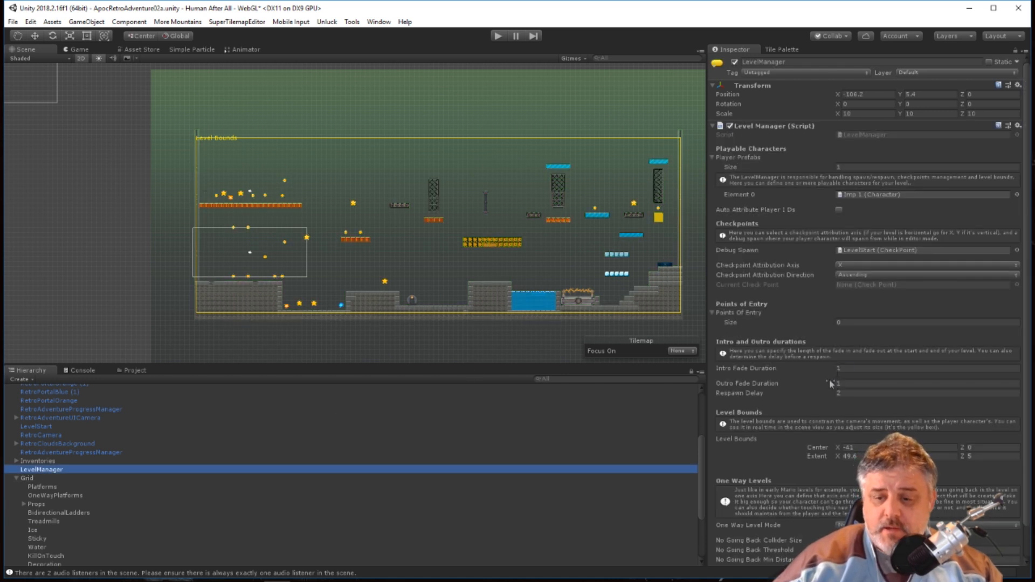
pyautogui.scroll(-2, 814, 426)
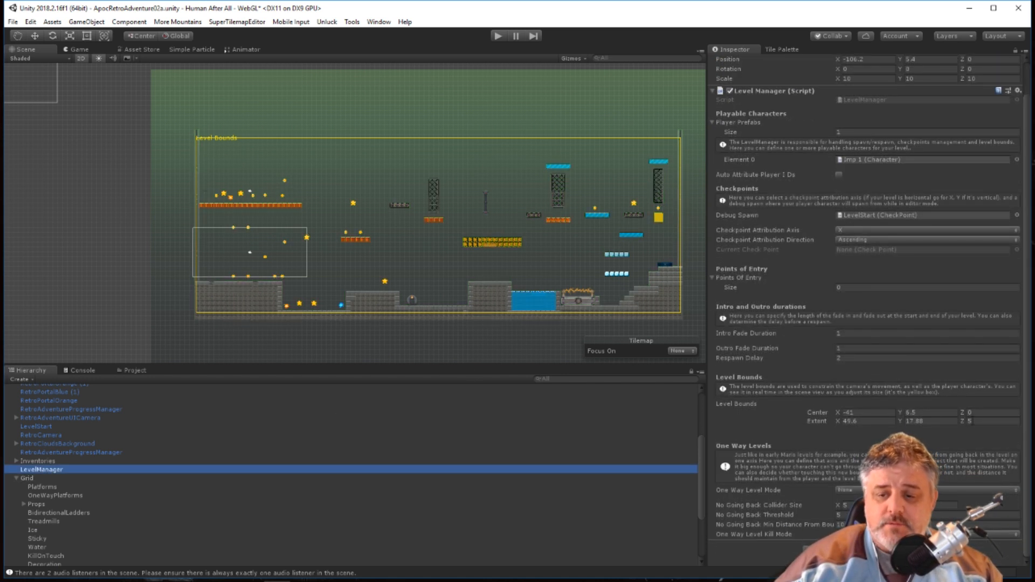
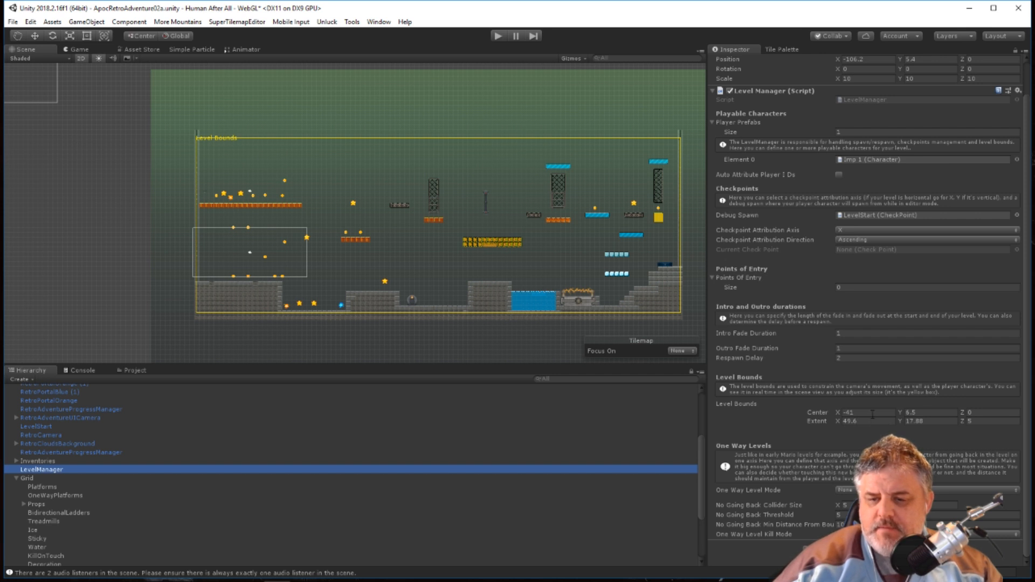
# Set the X center of the LevelManager's Level Bounds to -100.
pyautogui.click(859, 414)
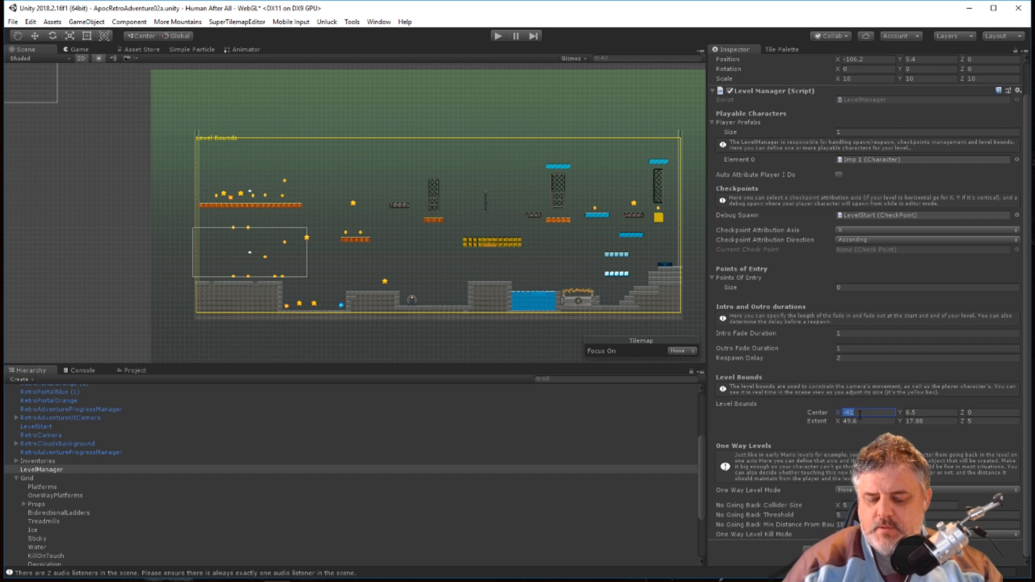
pyautogui.write('-100')
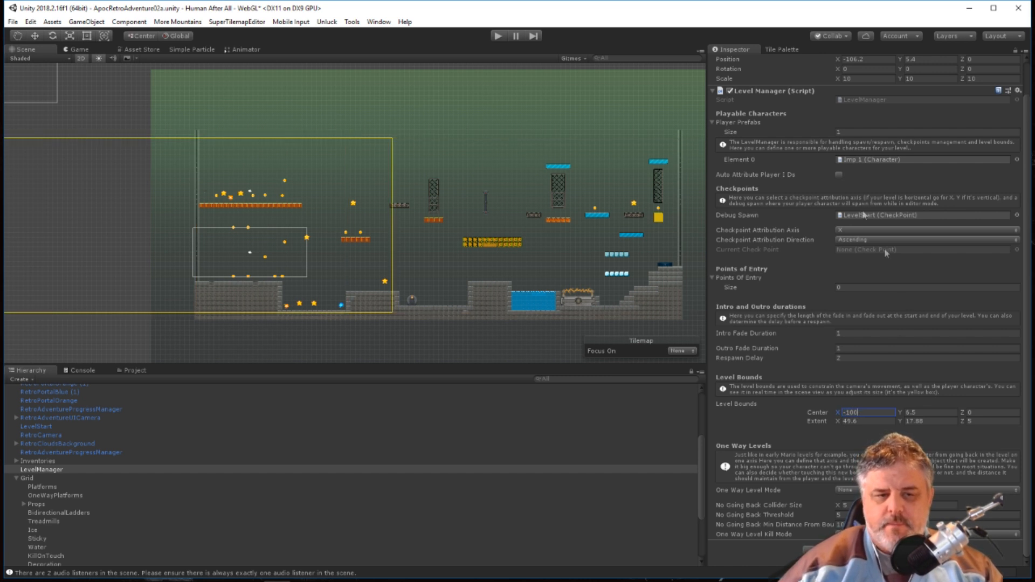
pyautogui.scroll(-3, 448, 245)
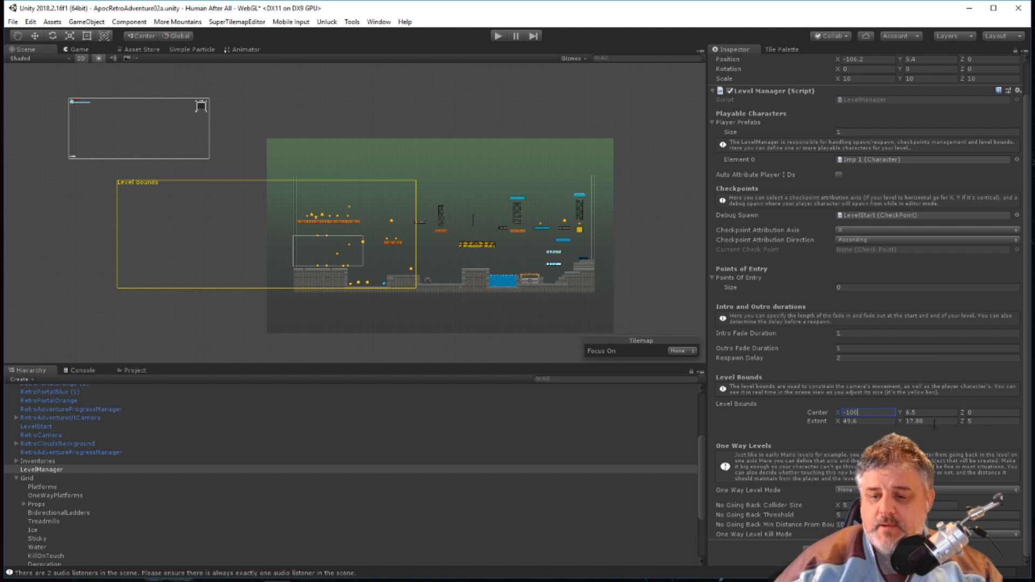
# Widen the LevelManager's Level Bounds by setting the X extent to 100.
pyautogui.click(862, 421)
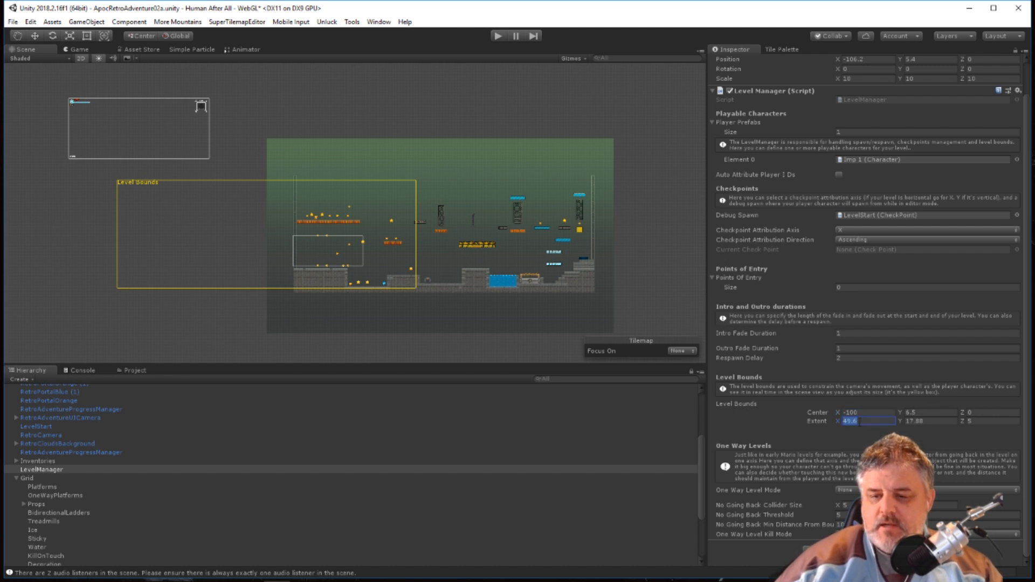
pyautogui.write('100')
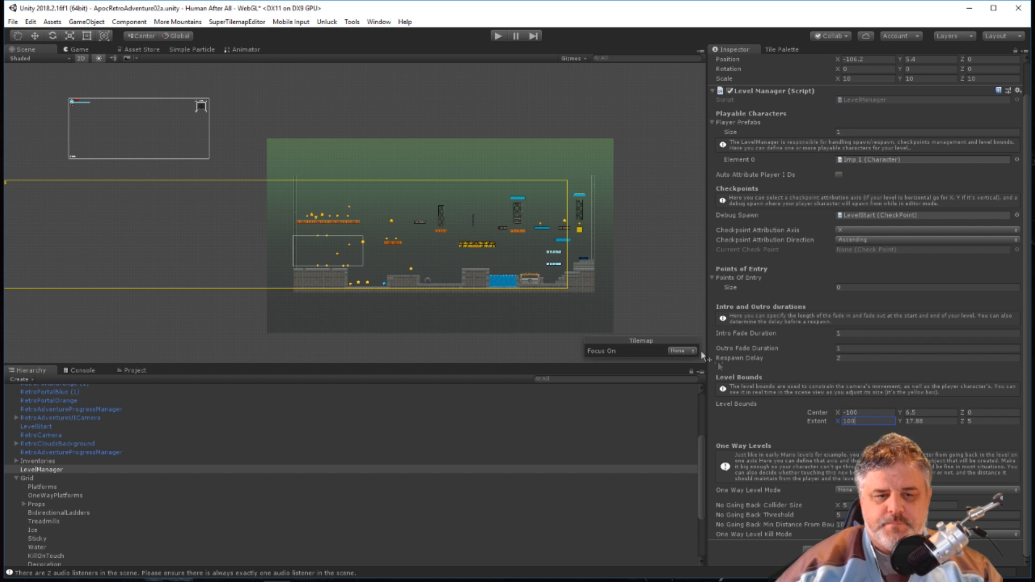
pyautogui.scroll(-3, 277, 216)
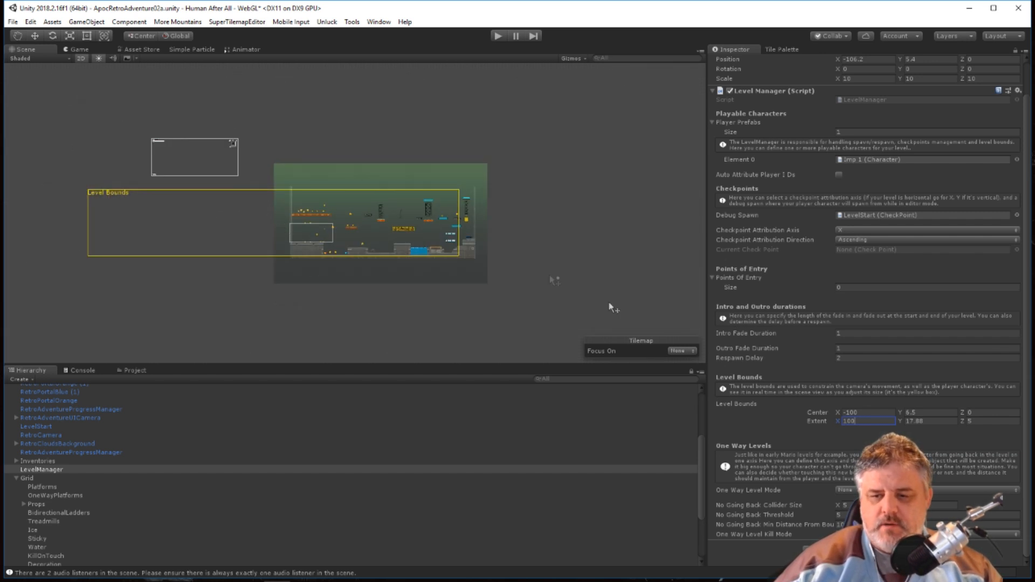
# Set the X center of the Level Bounds to -41 so the widened bounds surround the level on both sides.
pyautogui.moveTo(838, 412); pyautogui.dragTo(845, 404)
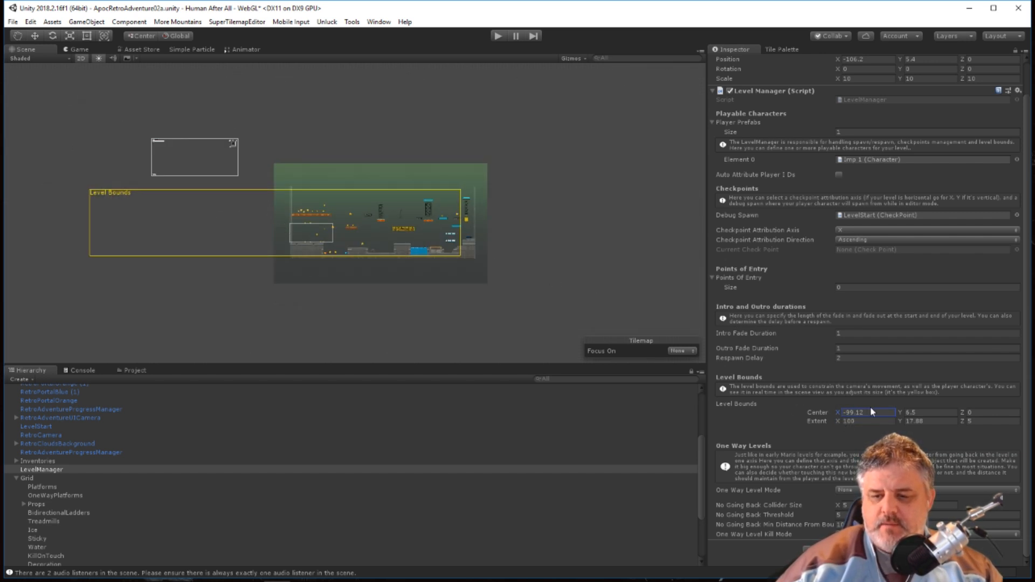
pyautogui.write('-41')
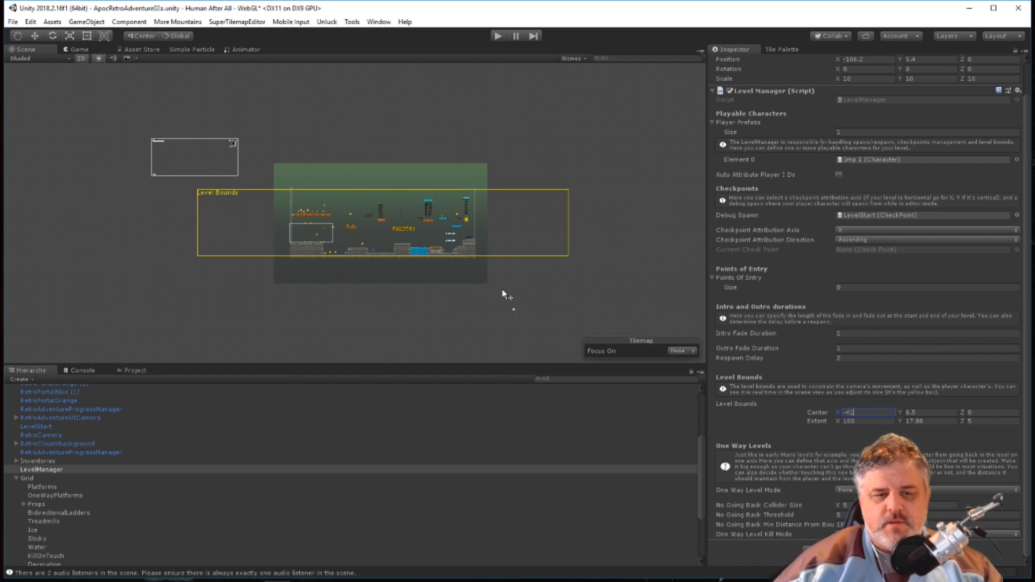
pyautogui.scroll(5, 327, 248)
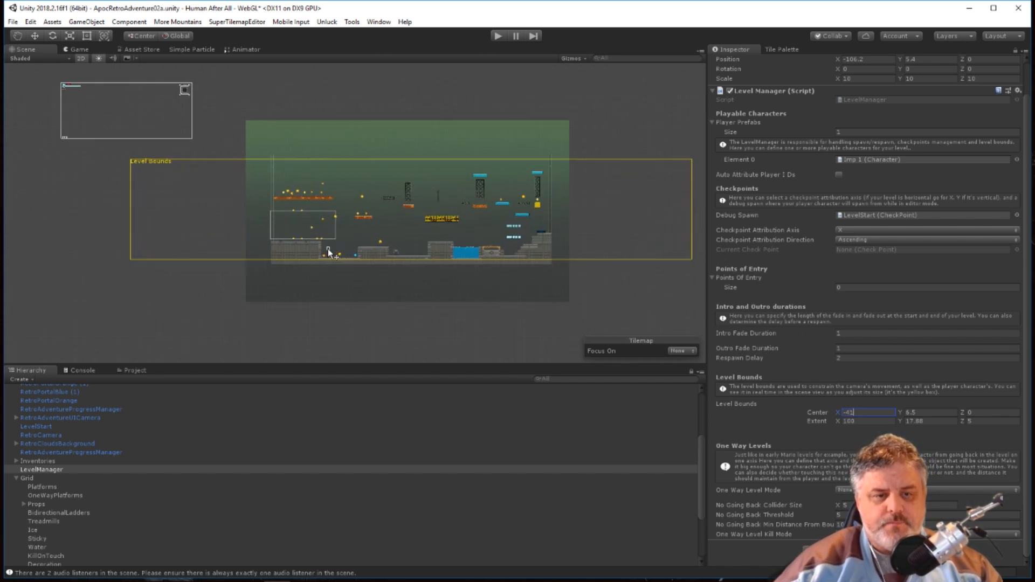
# Move the LevelStart checkpoint horizontally to about X -138.6, just inside the left edge of the widened level bounds.
pyautogui.scroll(4, 327, 248)
pyautogui.scroll(-8, 348, 221)
pyautogui.scroll(12, 277, 240)
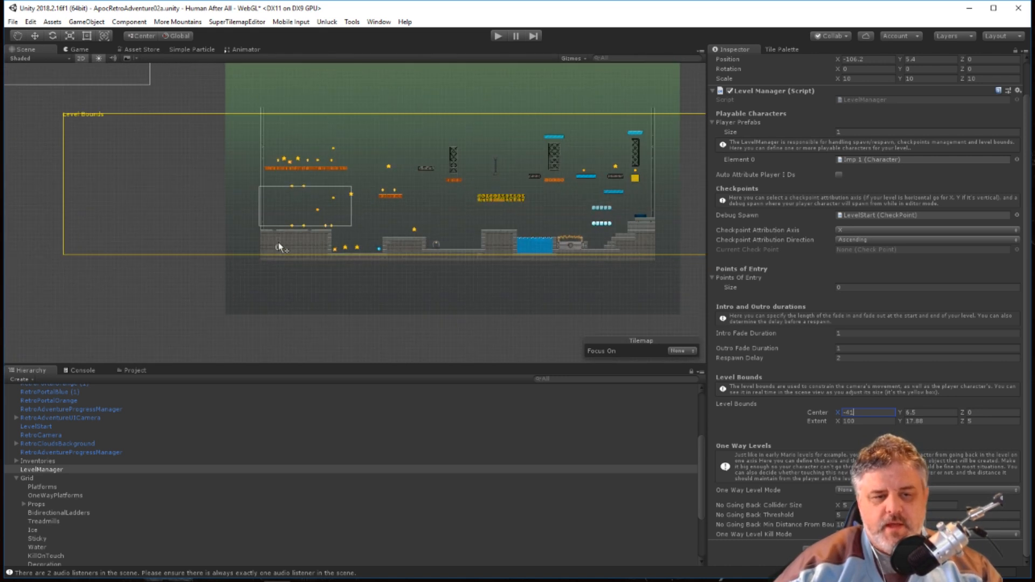
pyautogui.scroll(6, 276, 240)
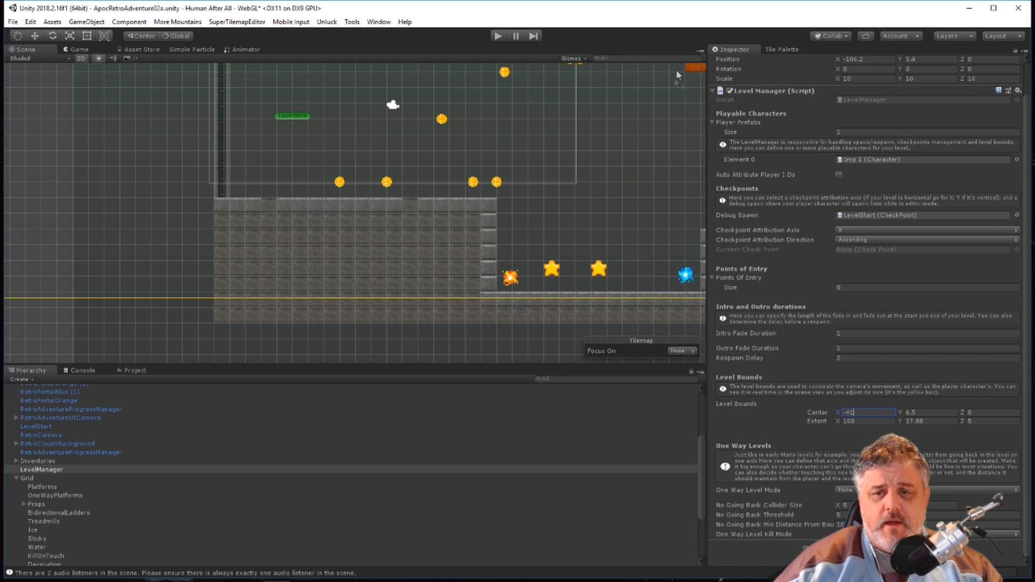
pyautogui.scroll(4, 52, 445)
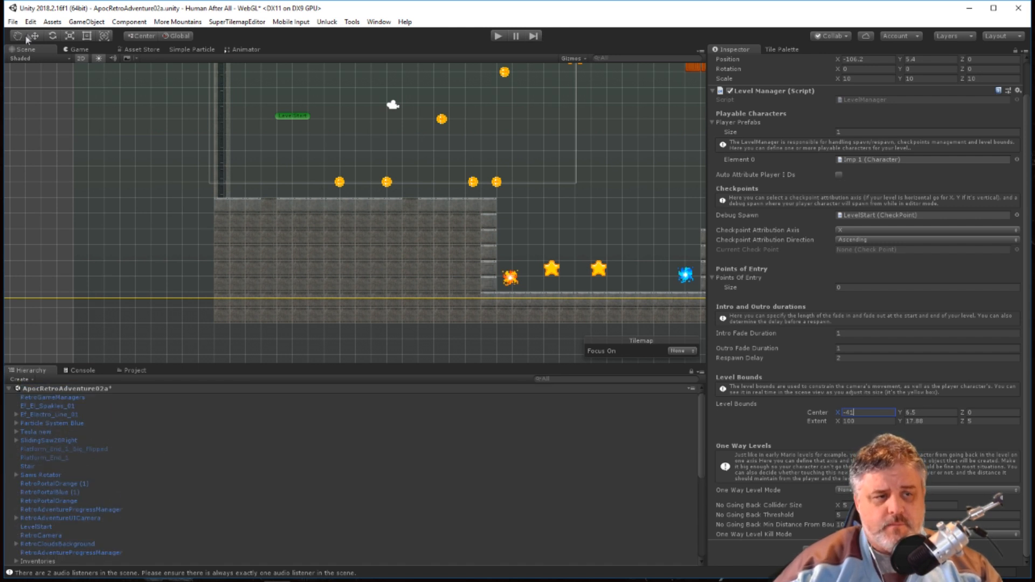
pyautogui.click(290, 118)
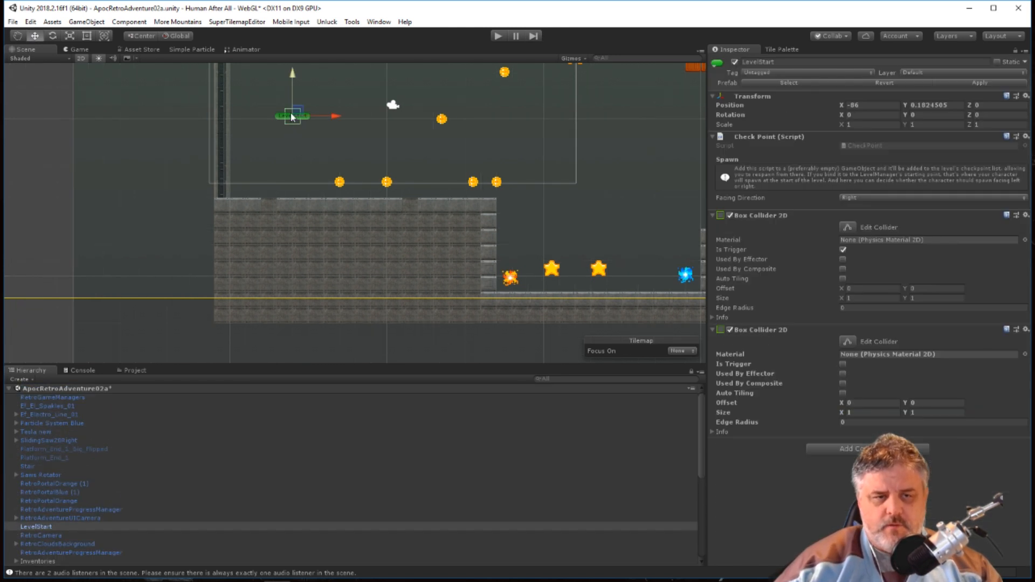
pyautogui.scroll(-6, 348, 122)
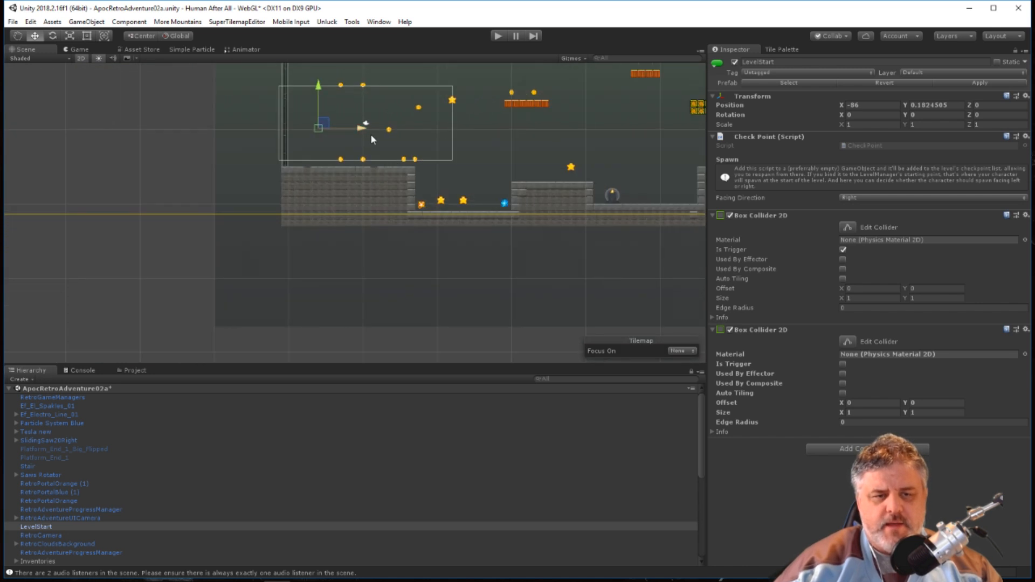
pyautogui.moveTo(353, 132); pyautogui.dragTo(32, 148)
pyautogui.scroll(-1, 167, 162)
pyautogui.scroll(-4, 167, 186)
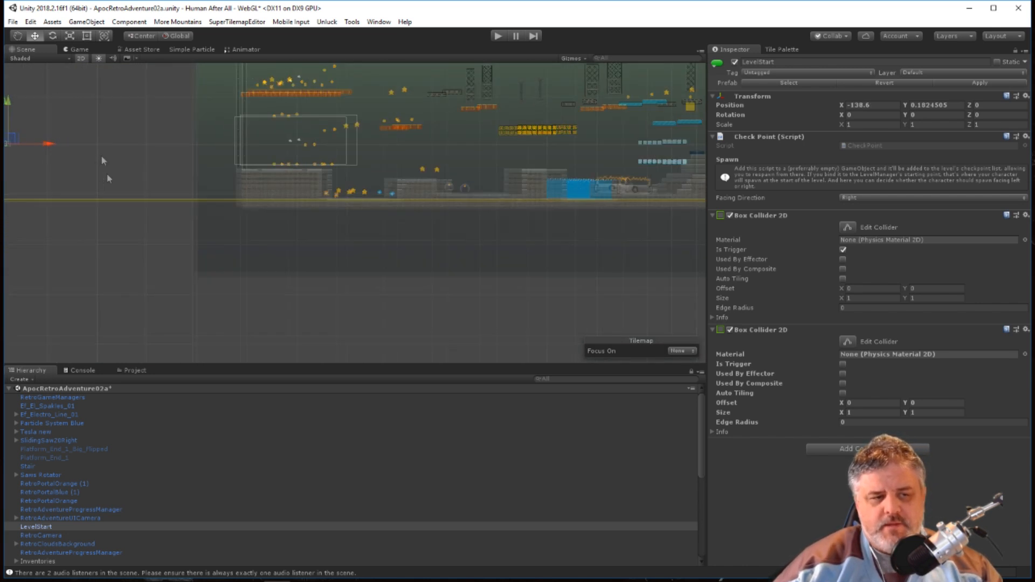
# Examine the empty space between the LevelStart checkpoint and the existing floor, and how far the level bounds extend around the level.
pyautogui.scroll(-8, 117, 196)
pyautogui.scroll(1, 117, 198)
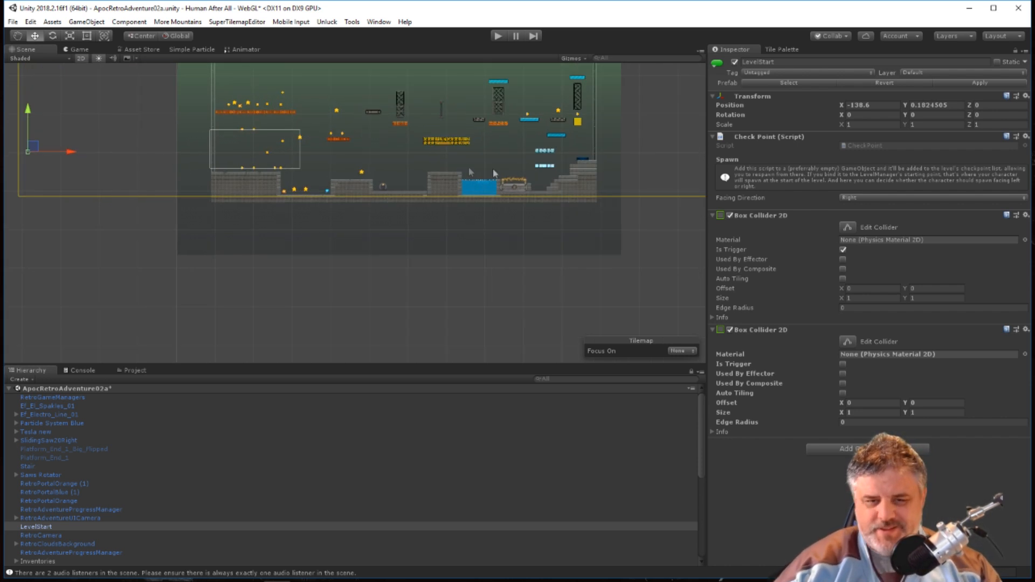
pyautogui.scroll(-5, 360, 202)
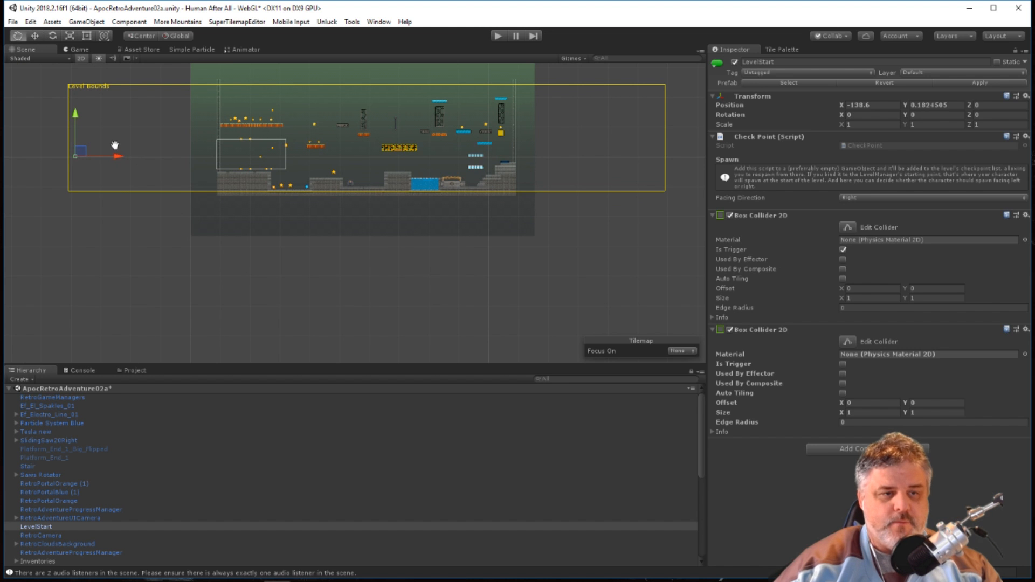
pyautogui.moveTo(137, 194); pyautogui.dragTo(212, 194, button='middle')
pyautogui.scroll(3, 215, 189)
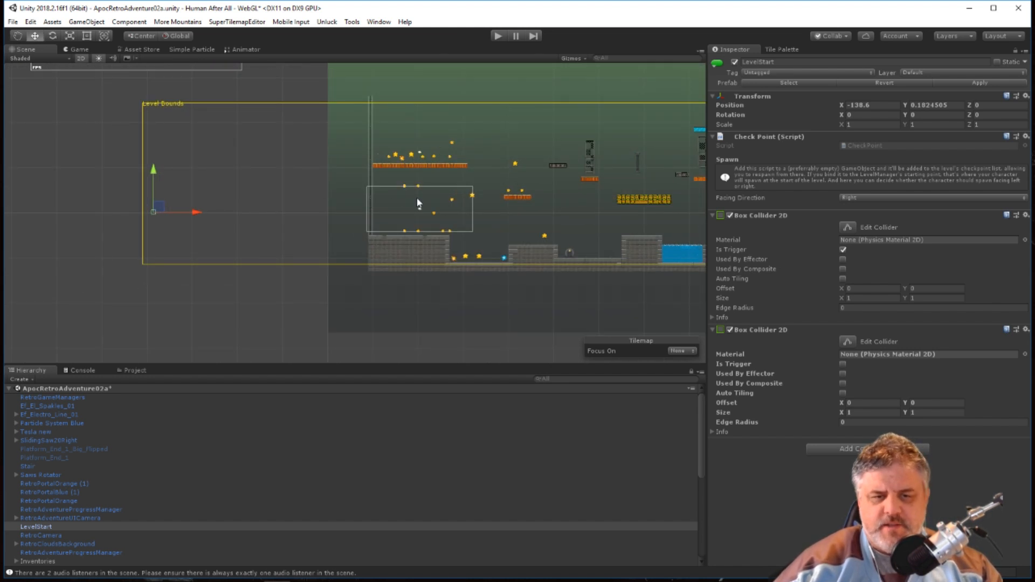
pyautogui.scroll(-2, 494, 215)
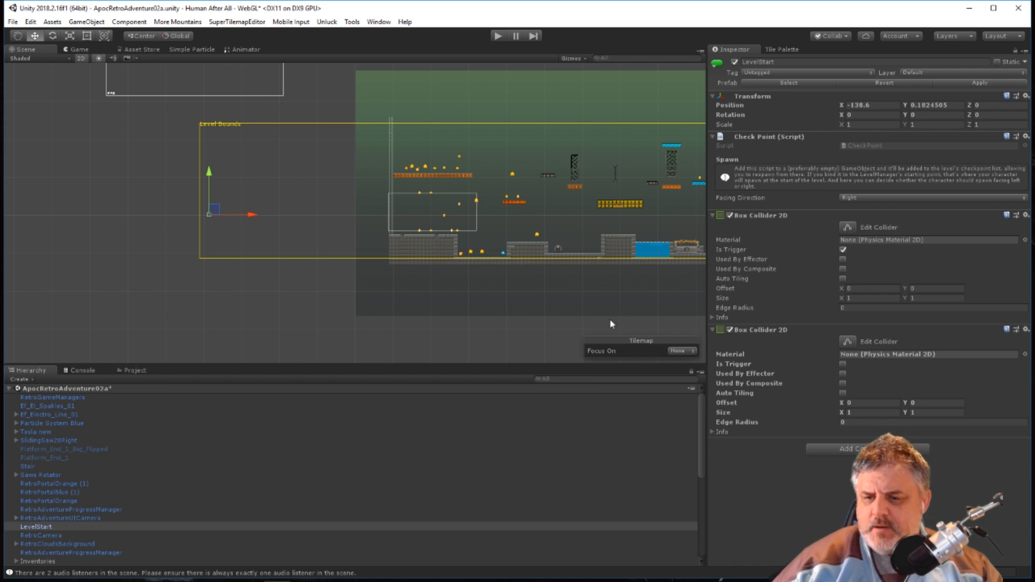
pyautogui.scroll(-2, 457, 279)
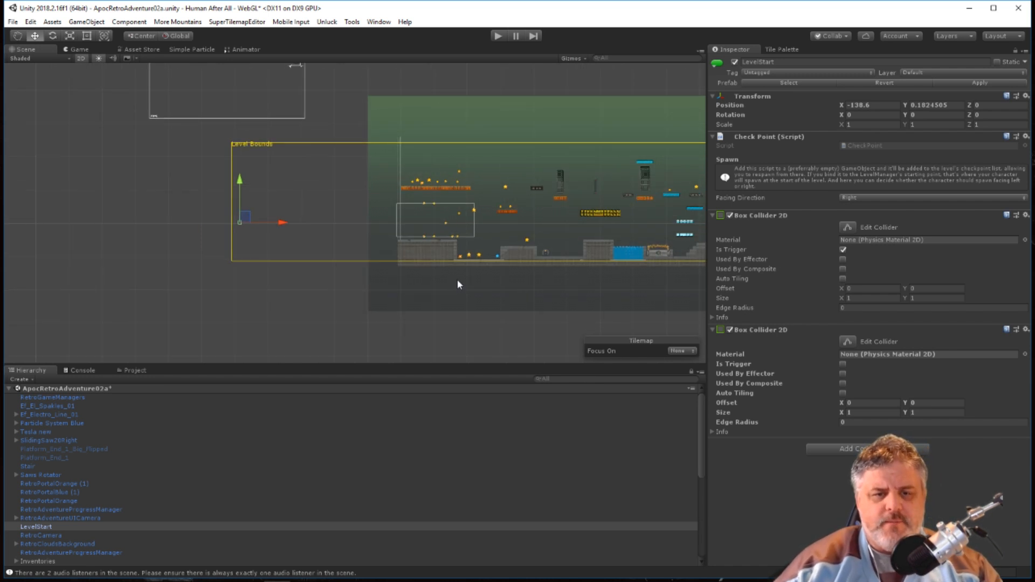
pyautogui.scroll(-2, 396, 252)
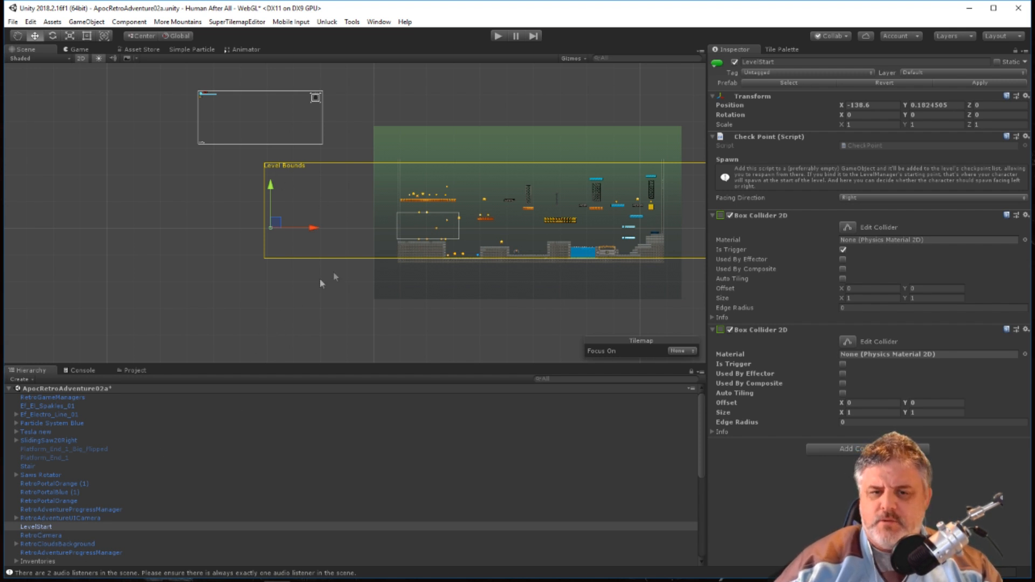
pyautogui.moveTo(530, 264); pyautogui.dragTo(368, 277, button='middle')
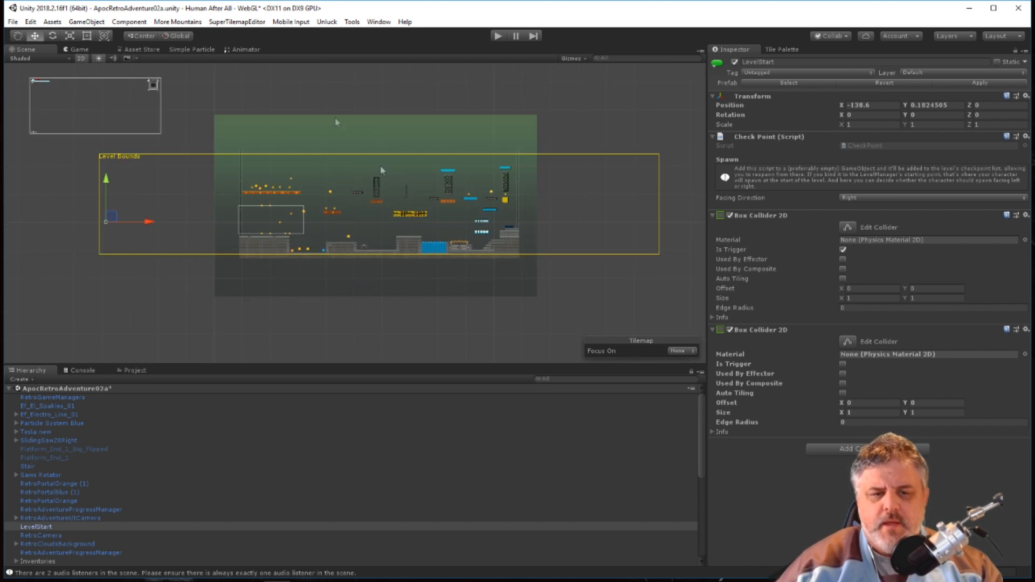
pyautogui.scroll(-1, 274, 242)
pyautogui.scroll(2, 235, 232)
pyautogui.scroll(-1, 235, 234)
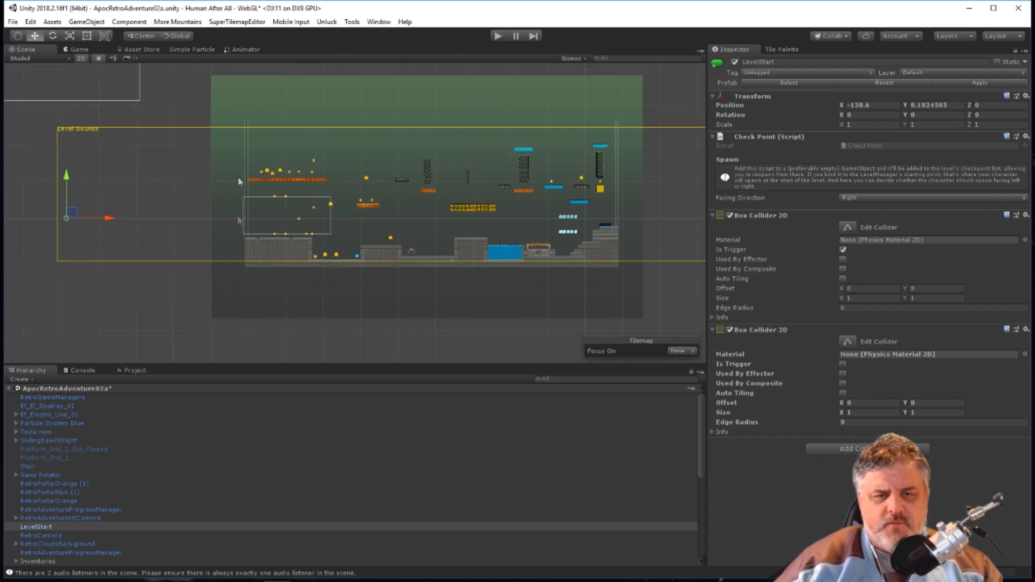
# Select the Apocalypse01_C5_Filter background sprite and examine how much of the widened level bounds it covers on both sides.
pyautogui.click(257, 203)
pyautogui.moveTo(467, 199)
pyautogui.mouseDown()
pyautogui.moveTo(452, 199)
pyautogui.moveTo(467, 199)
pyautogui.mouseUp()
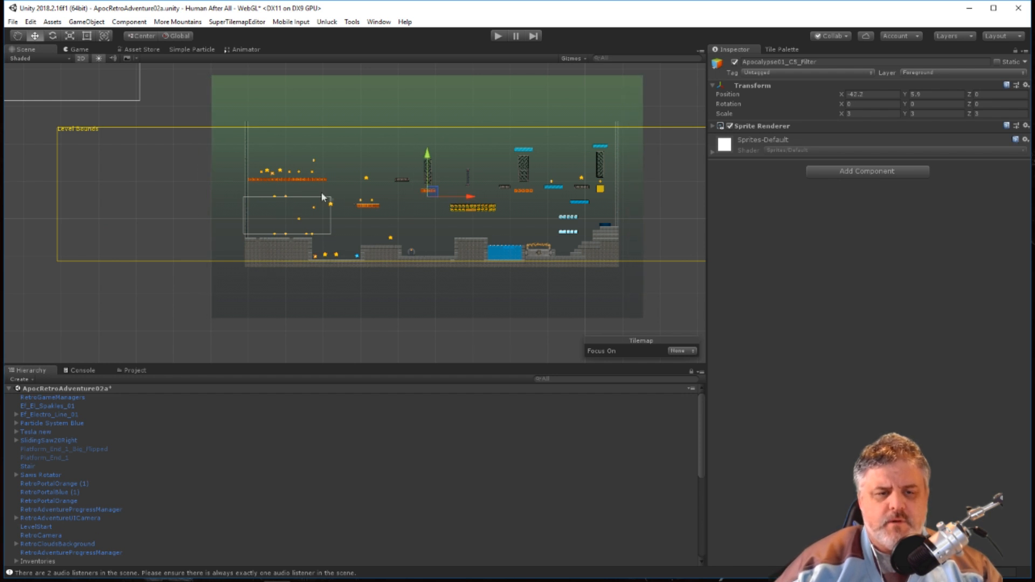
pyautogui.scroll(-3, 395, 222)
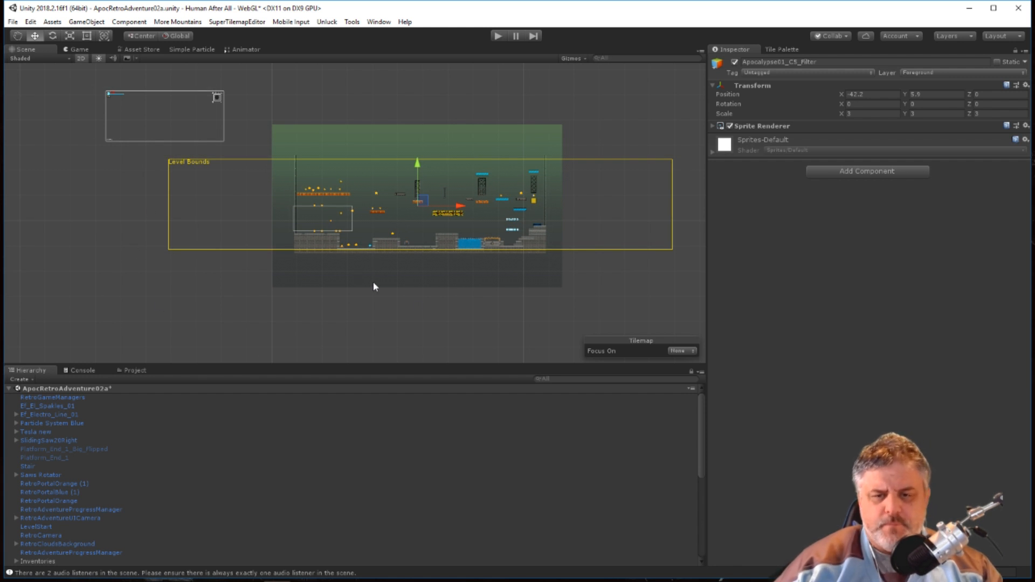
pyautogui.scroll(5, 354, 218)
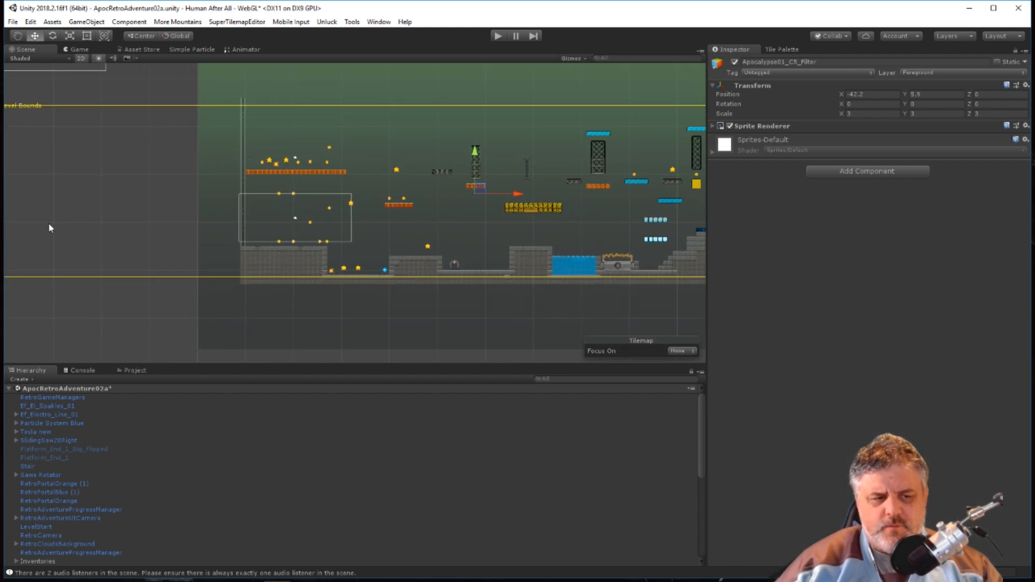
pyautogui.scroll(-4, 640, 275)
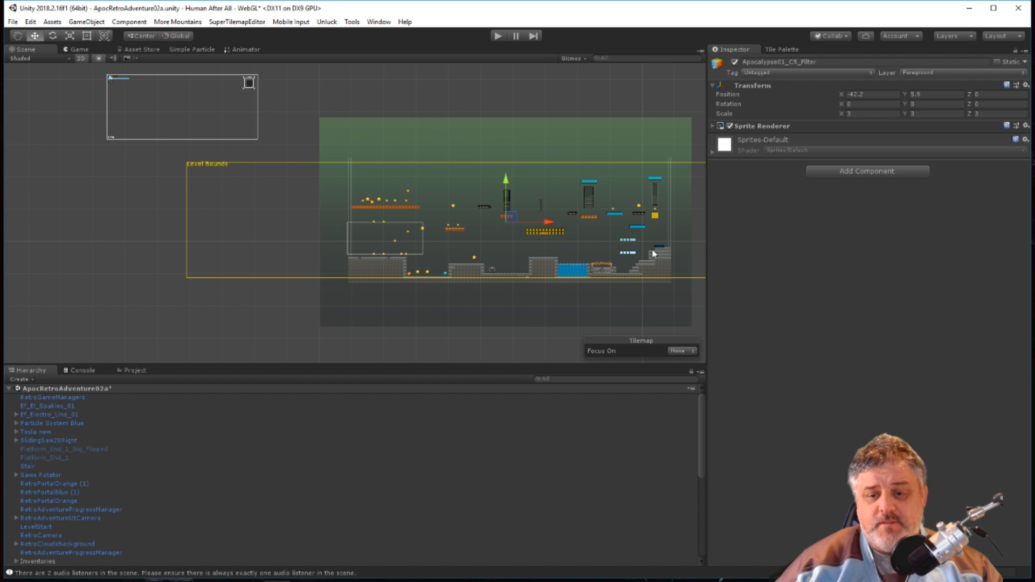
pyautogui.moveTo(664, 257); pyautogui.dragTo(491, 257, button='middle')
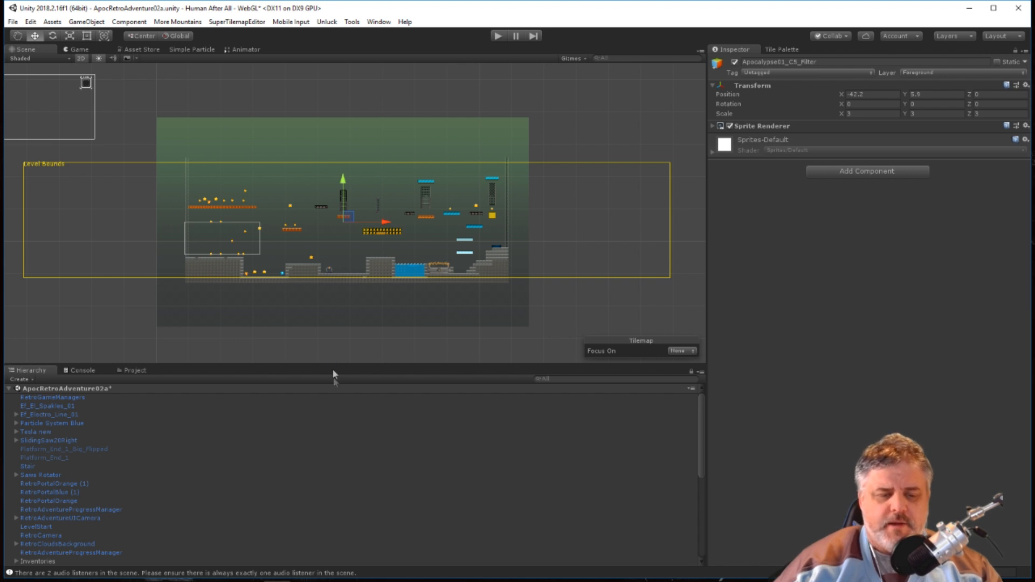
pyautogui.scroll(-2, 356, 303)
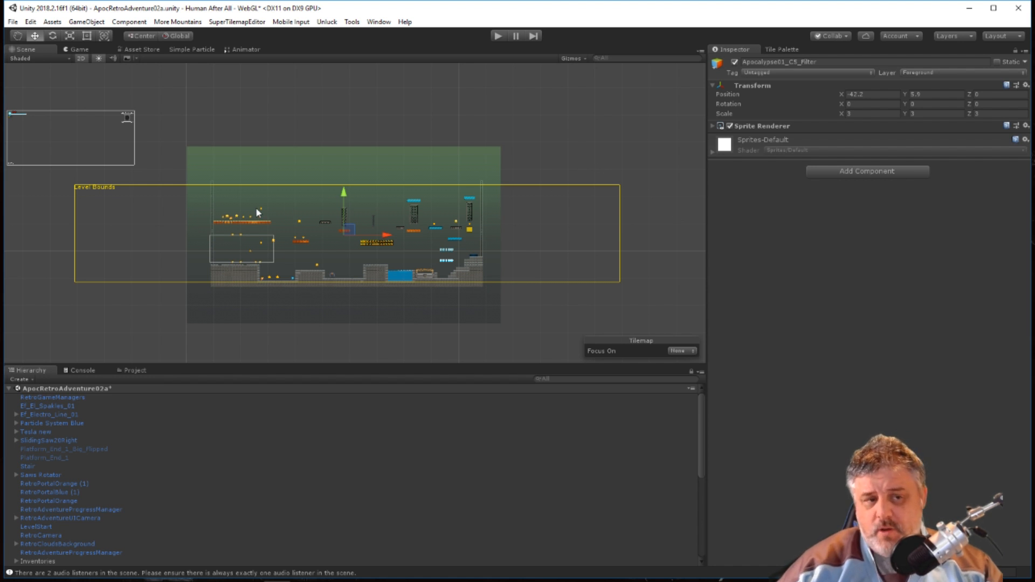
pyautogui.scroll(5, 363, 186)
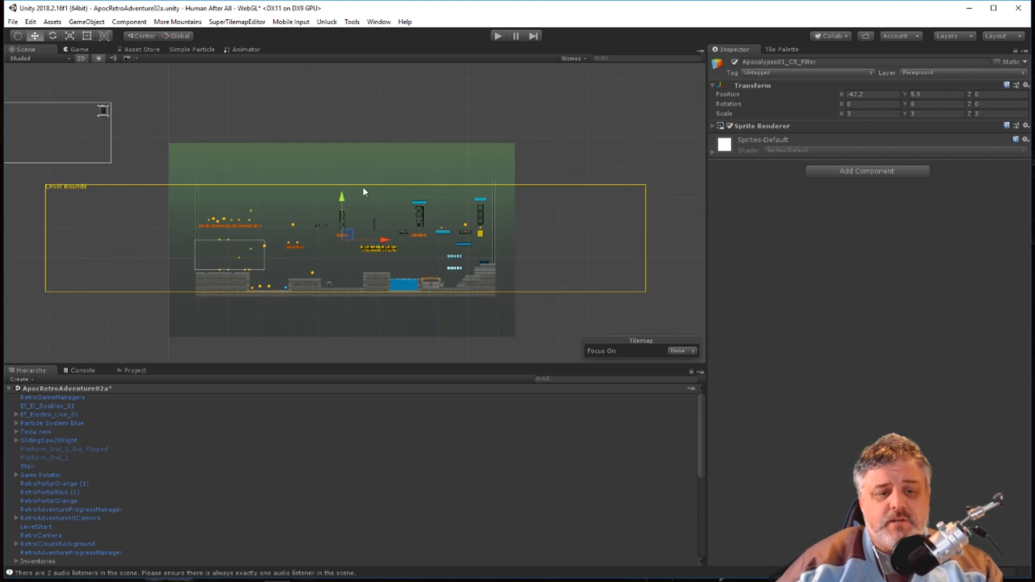
pyautogui.scroll(-3, 369, 202)
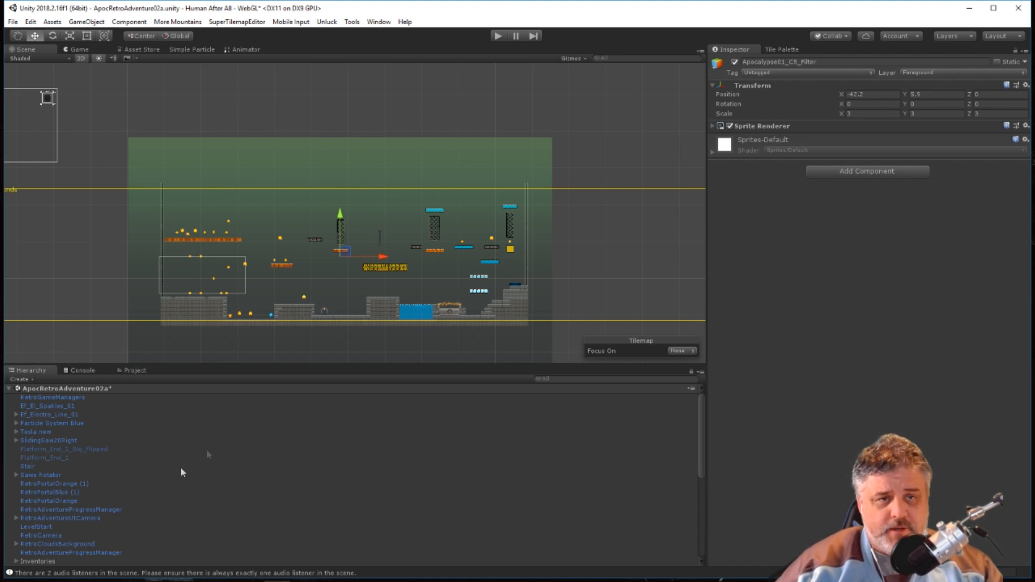
pyautogui.scroll(5, 356, 272)
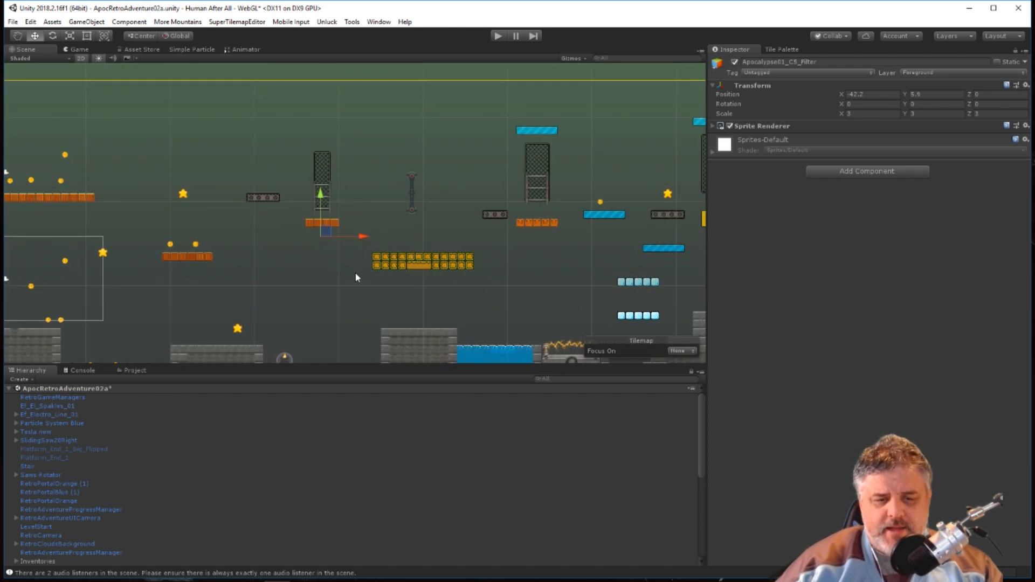
# Bring up the Tile Palette and switch it to the Layer2 palette.
pyautogui.scroll(-4, 474, 270)
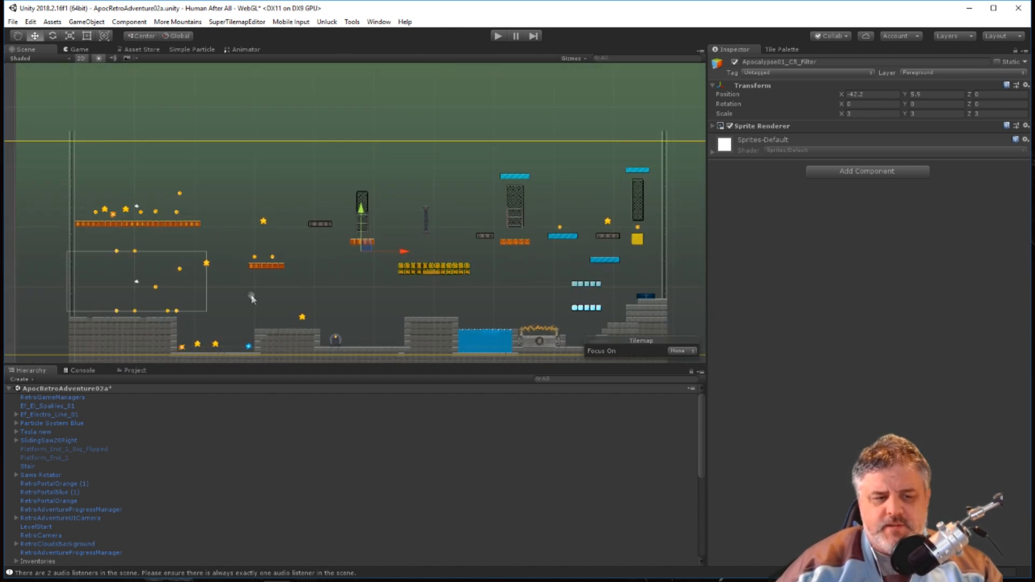
pyautogui.moveTo(251, 294); pyautogui.dragTo(580, 266, button='middle')
pyautogui.scroll(3, 503, 297)
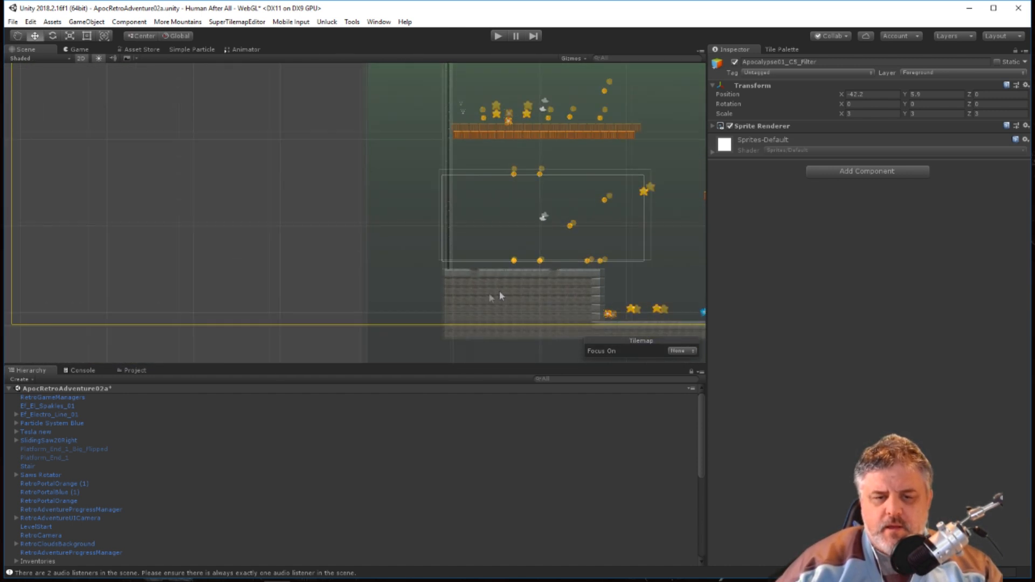
pyautogui.click(781, 50)
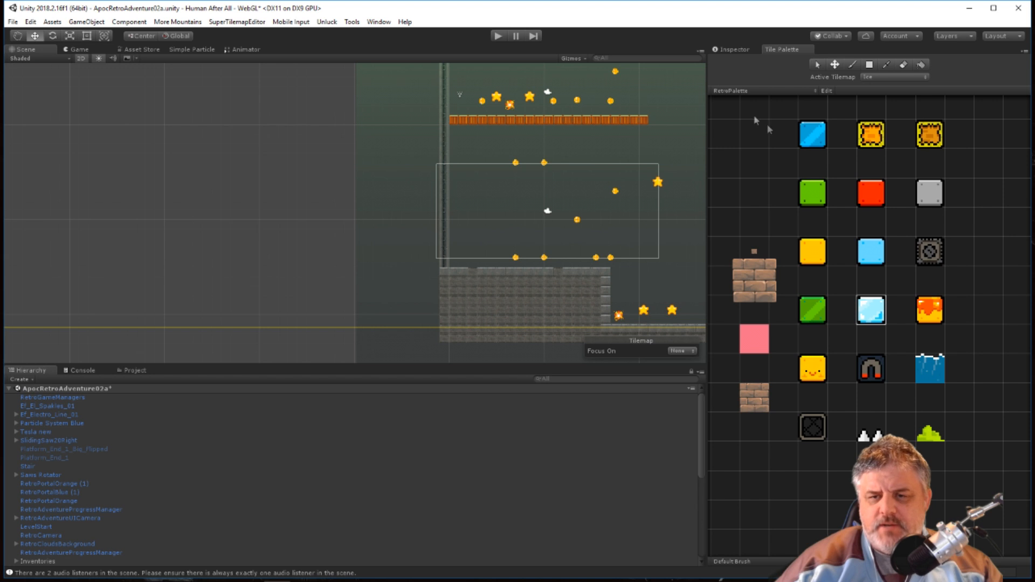
pyautogui.click(726, 91)
pyautogui.click(733, 142)
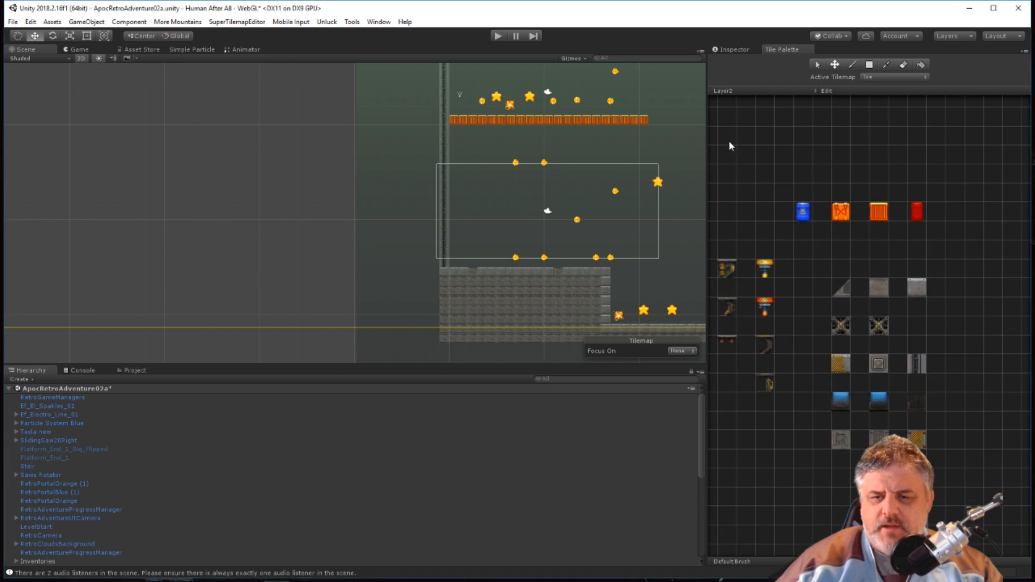
# Enable the hidden LabBackground object in the scene.
pyautogui.scroll(3, 482, 280)
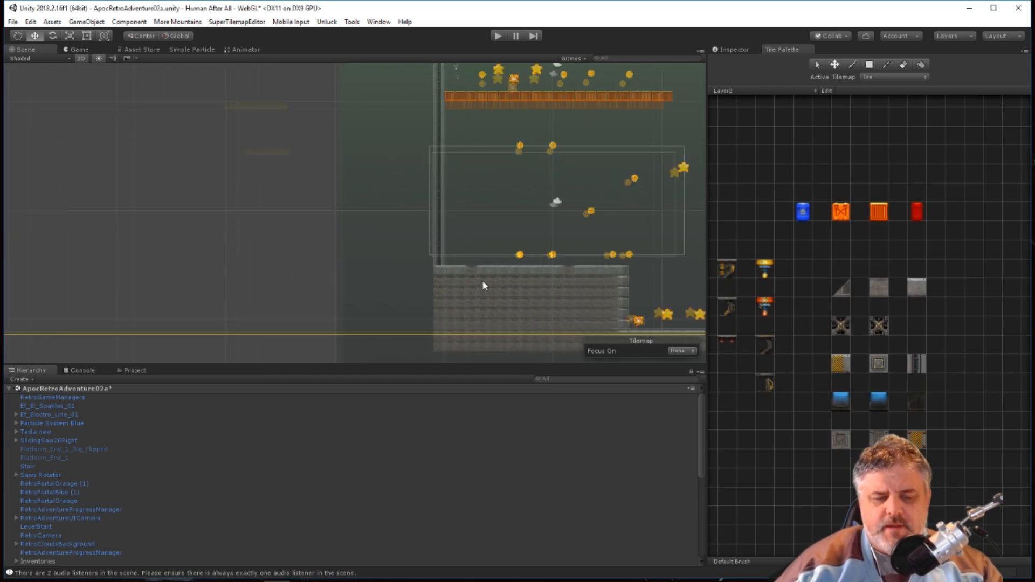
pyautogui.scroll(-5, 719, 266)
pyautogui.moveTo(595, 215); pyautogui.dragTo(210, 254, button='middle')
pyautogui.scroll(-10, 264, 247)
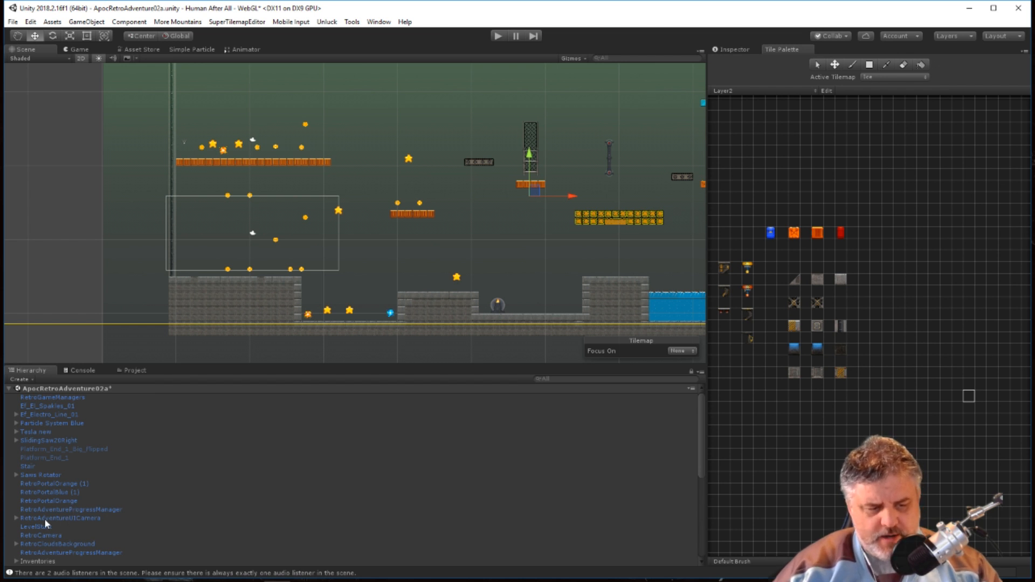
pyautogui.scroll(-15, 66, 521)
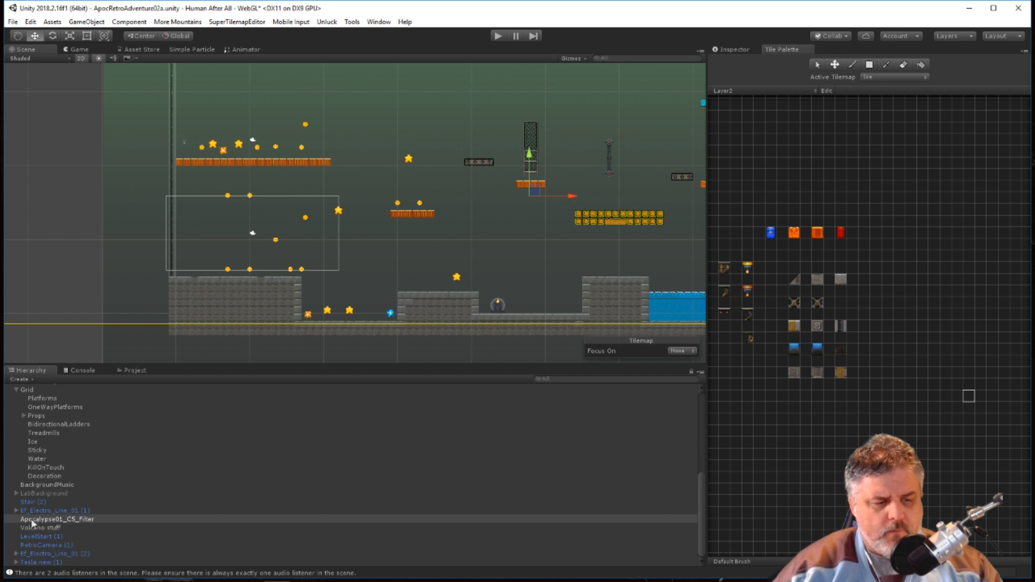
pyautogui.scroll(3, 33, 522)
pyautogui.click(42, 525)
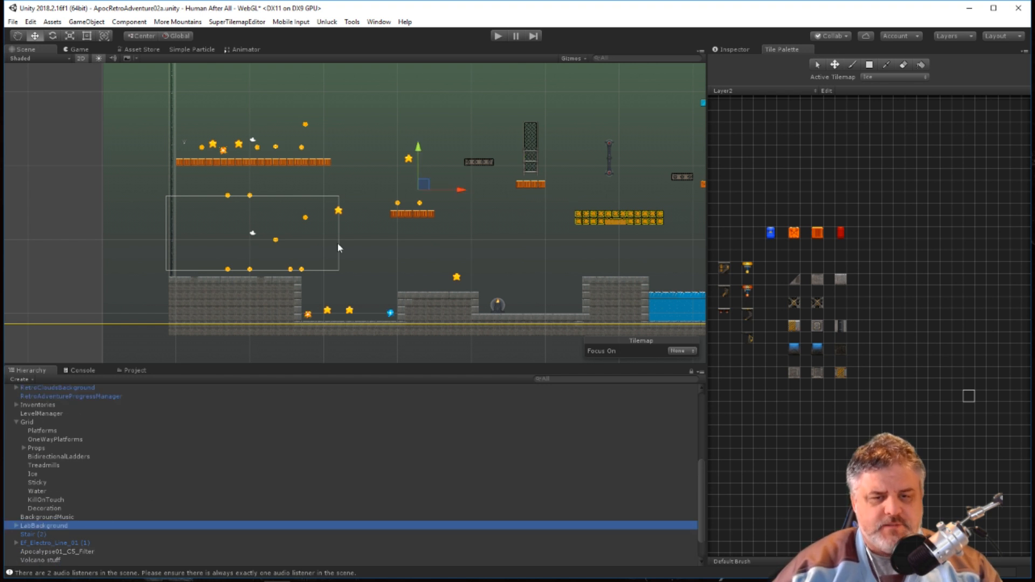
pyautogui.scroll(2, 509, 194)
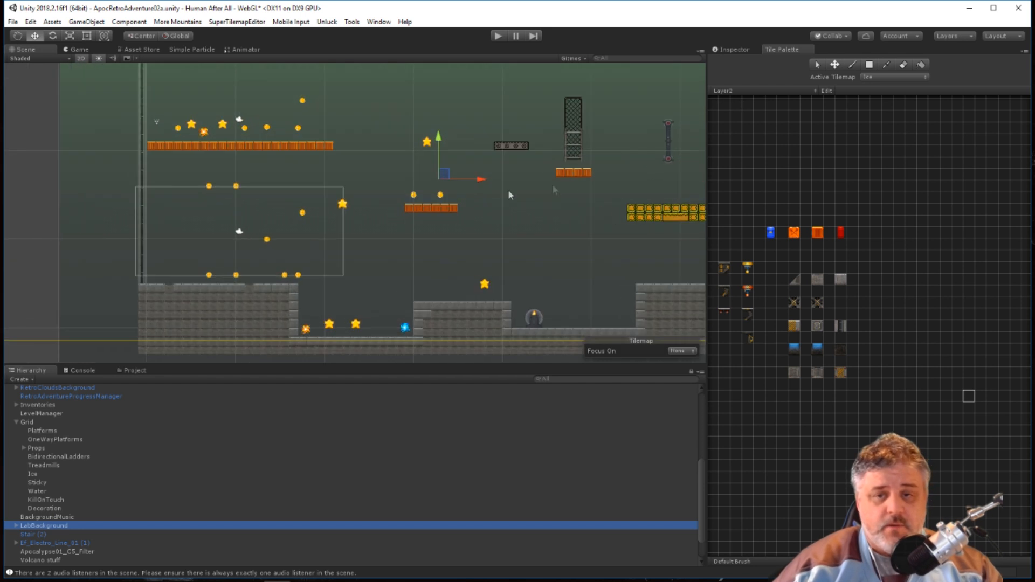
pyautogui.click(732, 49)
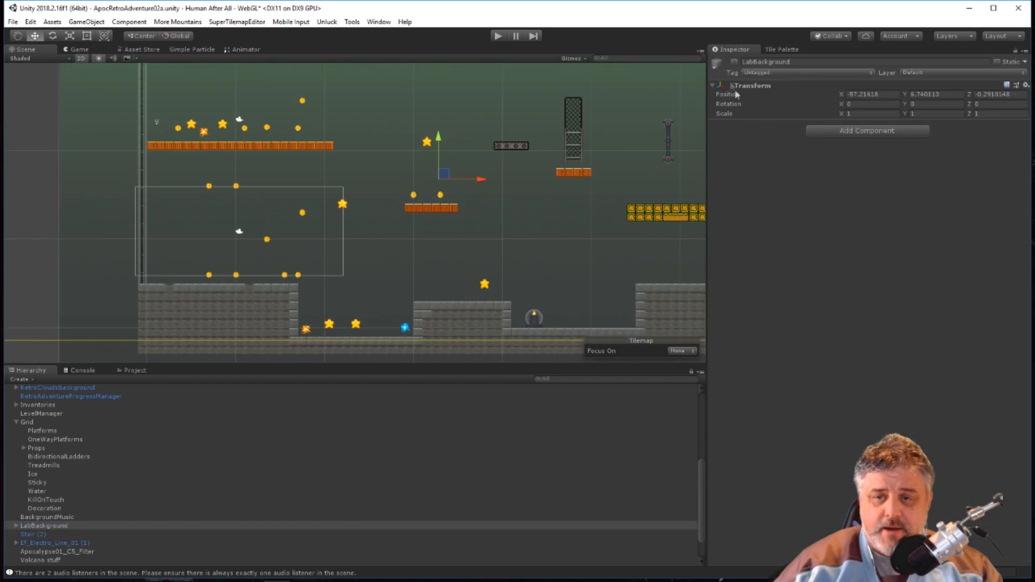
pyautogui.click(734, 62)
# Examine how far the lab background reaches across the level compared with the green filter and the level bounds.
pyautogui.scroll(-1, 570, 202)
pyautogui.scroll(-5, 570, 202)
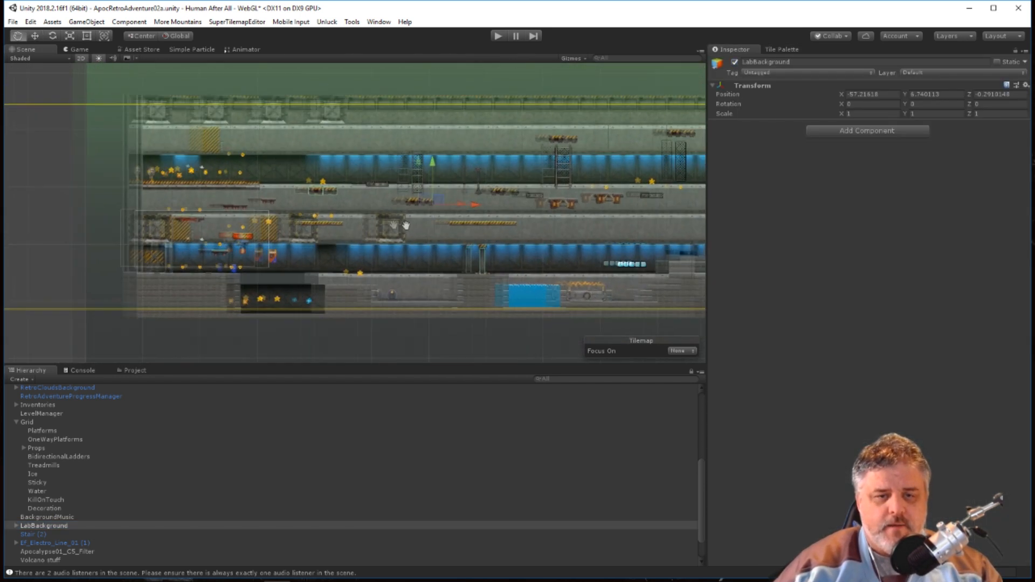
pyautogui.scroll(-2, 496, 238)
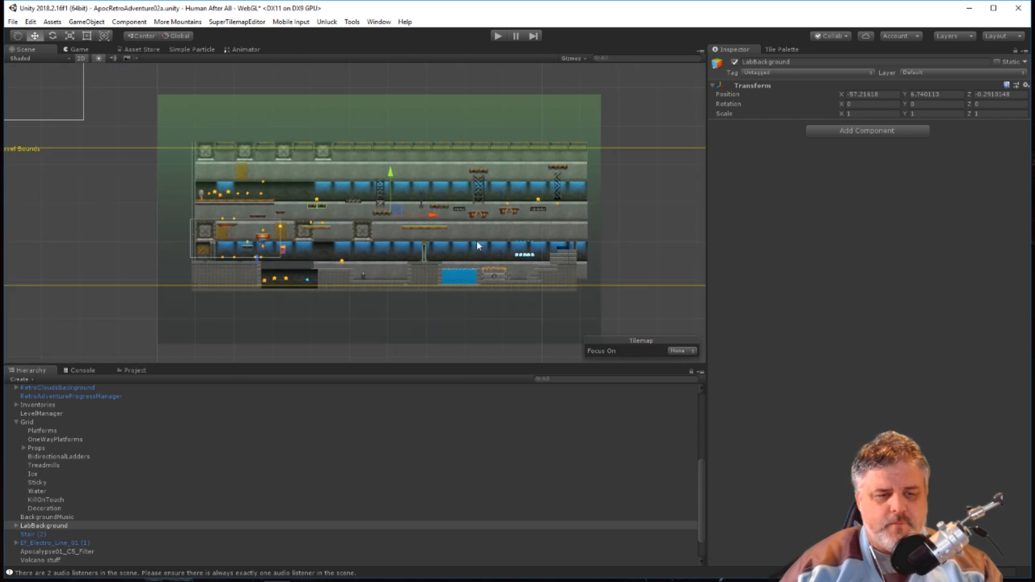
pyautogui.scroll(5, 380, 267)
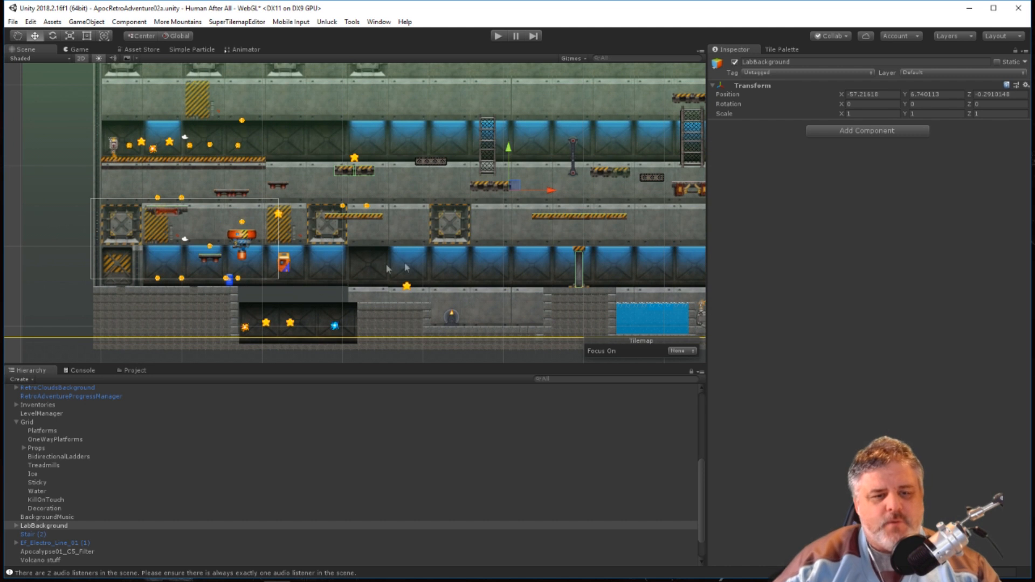
pyautogui.scroll(-1, 458, 237)
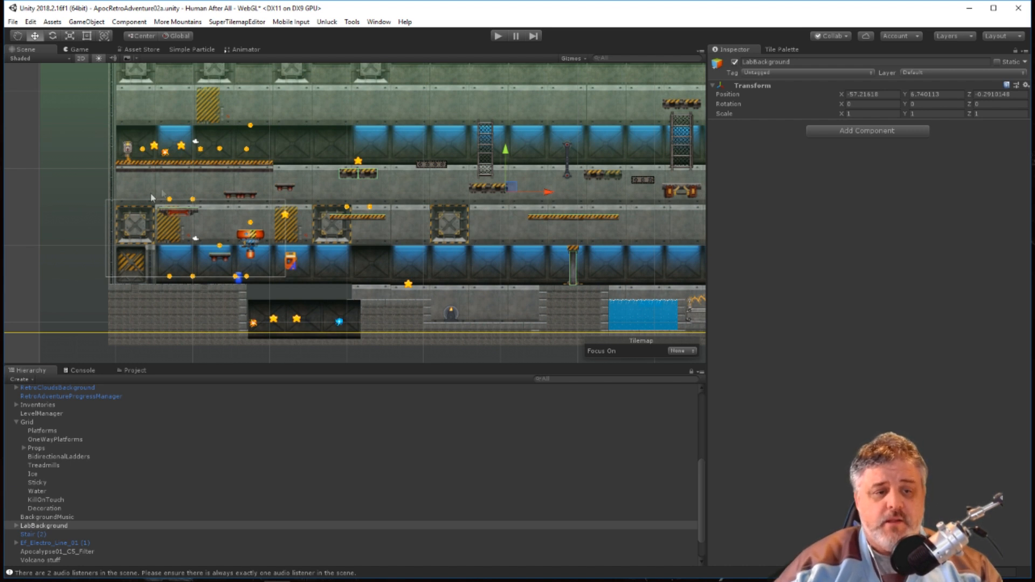
pyautogui.scroll(-5, 193, 253)
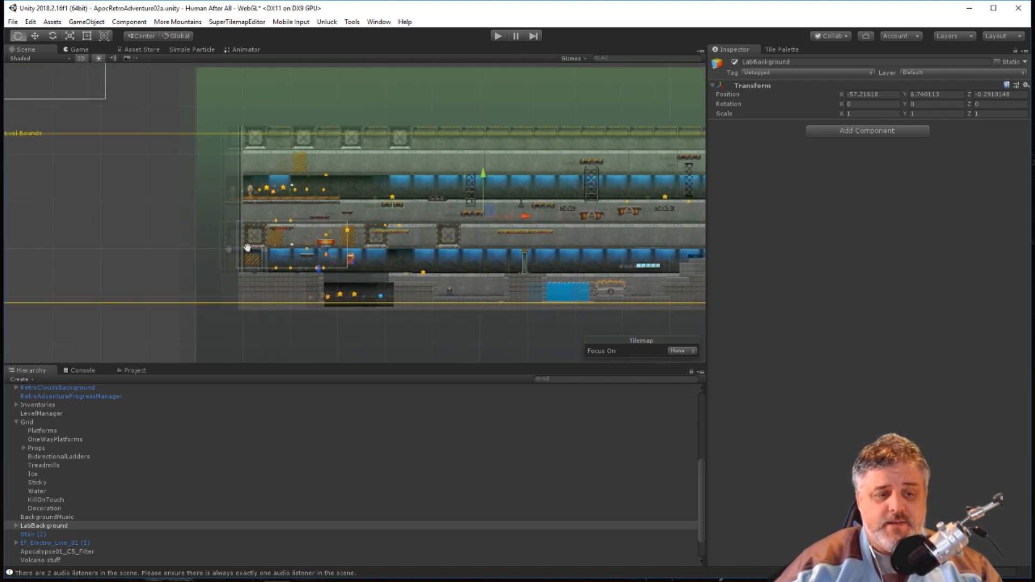
pyautogui.scroll(8, 184, 237)
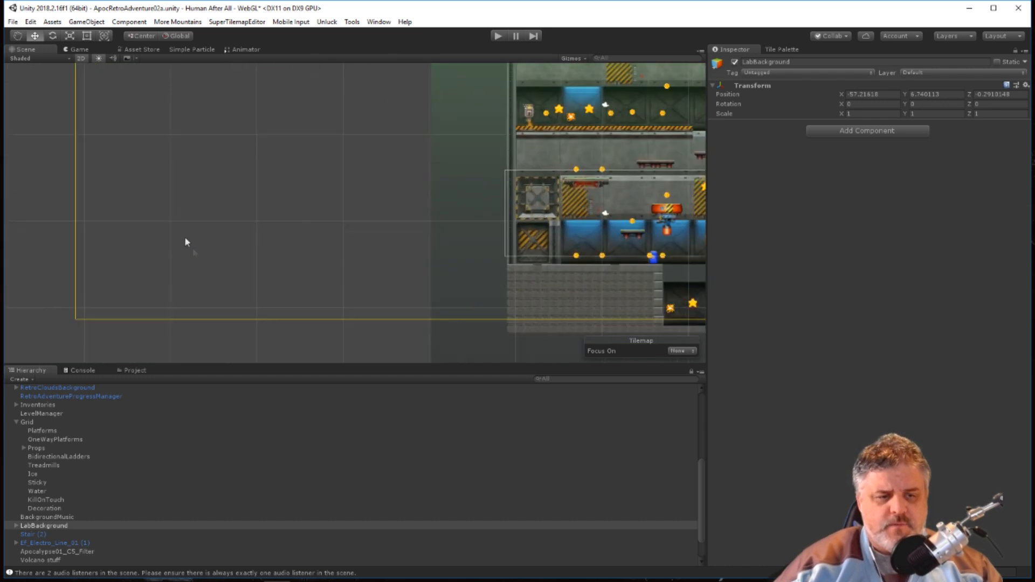
# Move the LevelStart checkpoint horizontally back over the first stone floor, at about X -87.35.
pyautogui.click(50, 207)
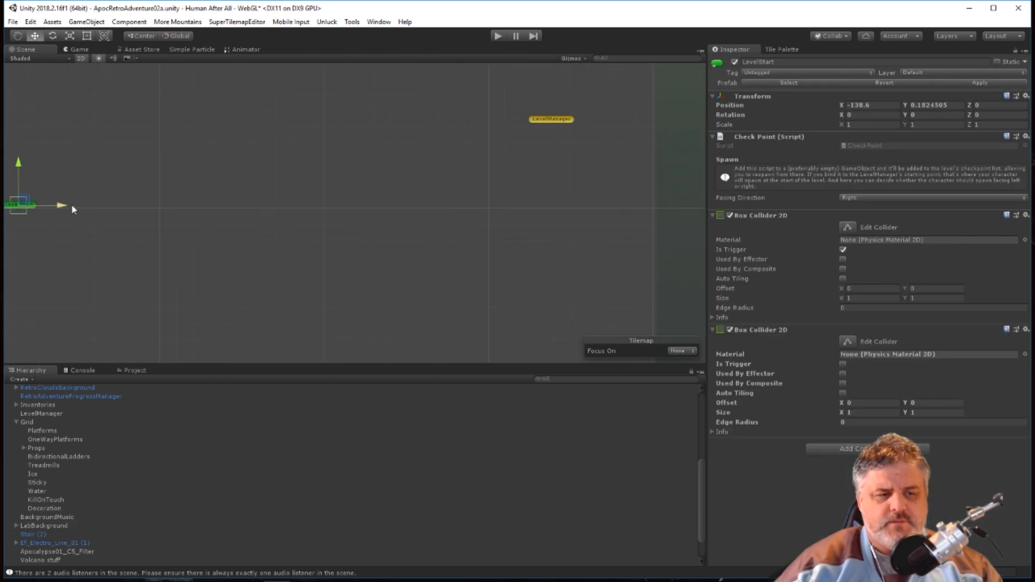
pyautogui.moveTo(68, 206); pyautogui.dragTo(596, 206)
pyautogui.moveTo(599, 240); pyautogui.dragTo(259, 291, button='middle')
pyautogui.moveTo(241, 254); pyautogui.dragTo(555, 260)
pyautogui.scroll(-2, 362, 244)
pyautogui.scroll(-3, 364, 249)
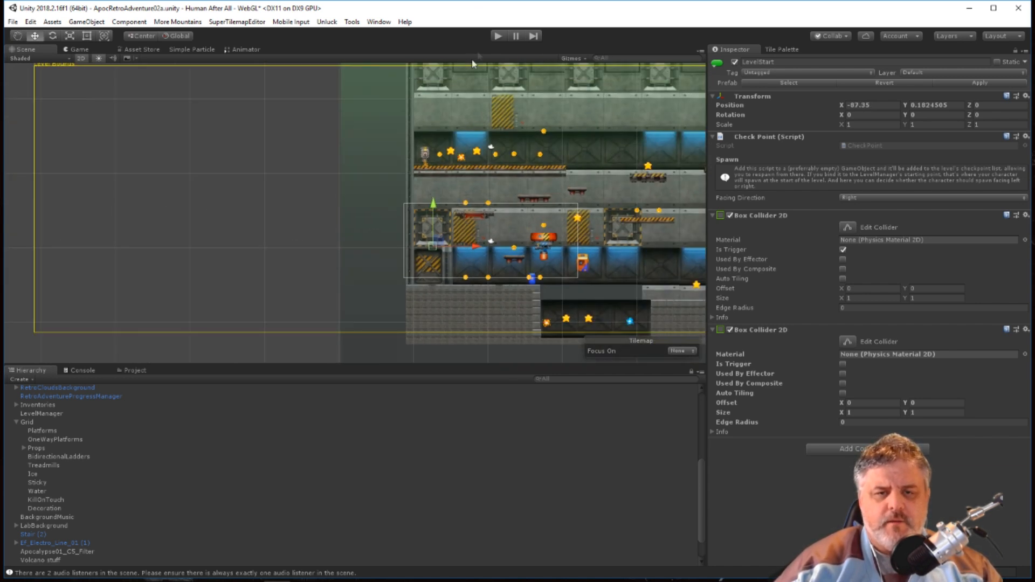
# Play-test the level by running and jumping with the Imp through the starting area and up to the upper platform, and stop play mode.
pyautogui.click(498, 36)
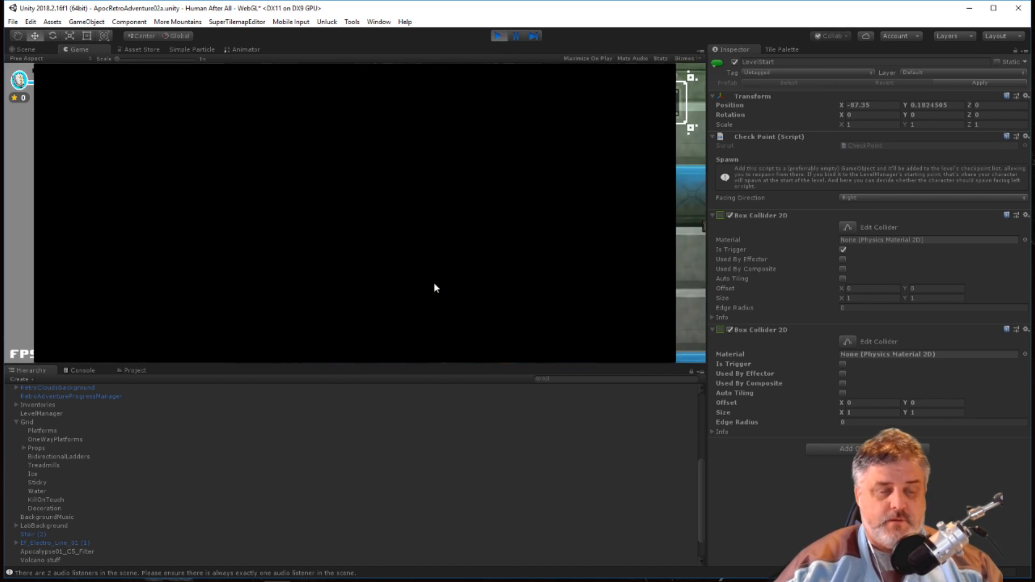
pyautogui.press('Right')
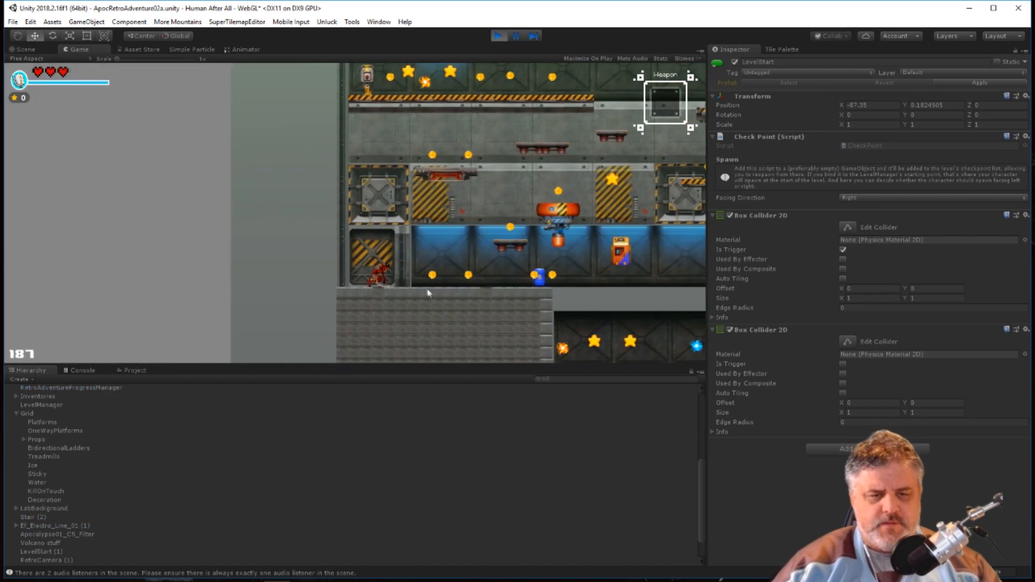
pyautogui.press('Right')
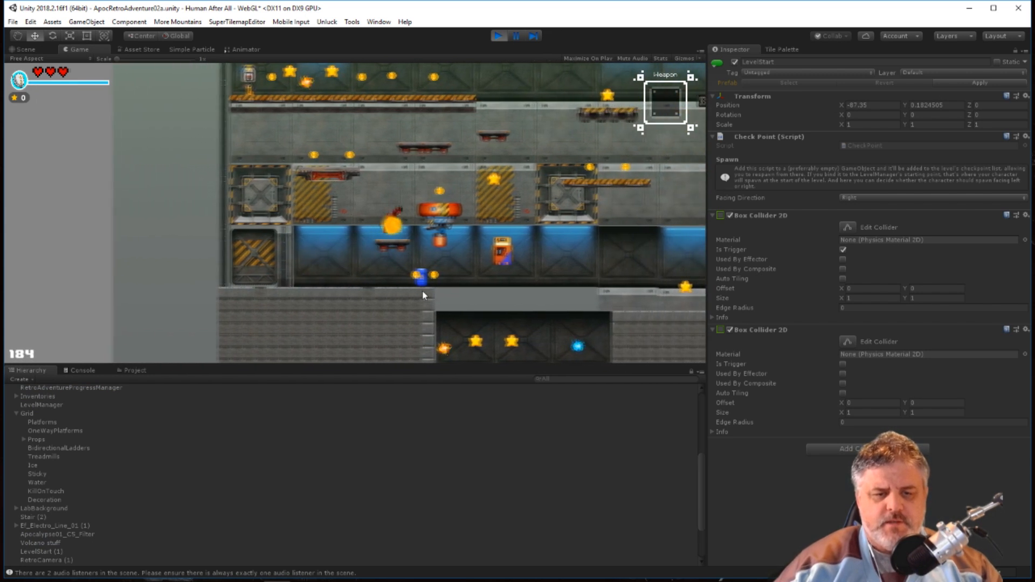
pyautogui.press('Right')
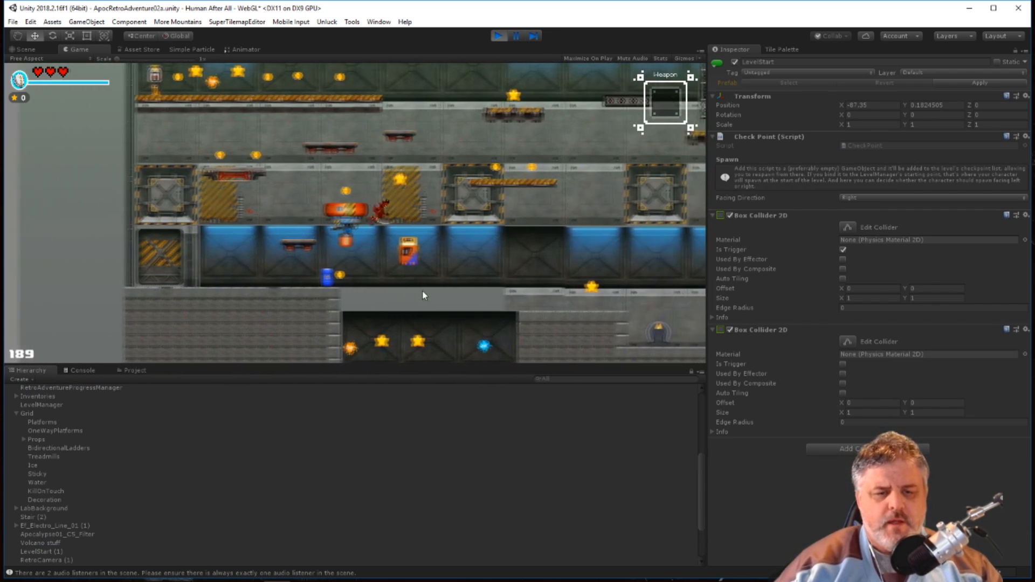
pyautogui.press('Right')
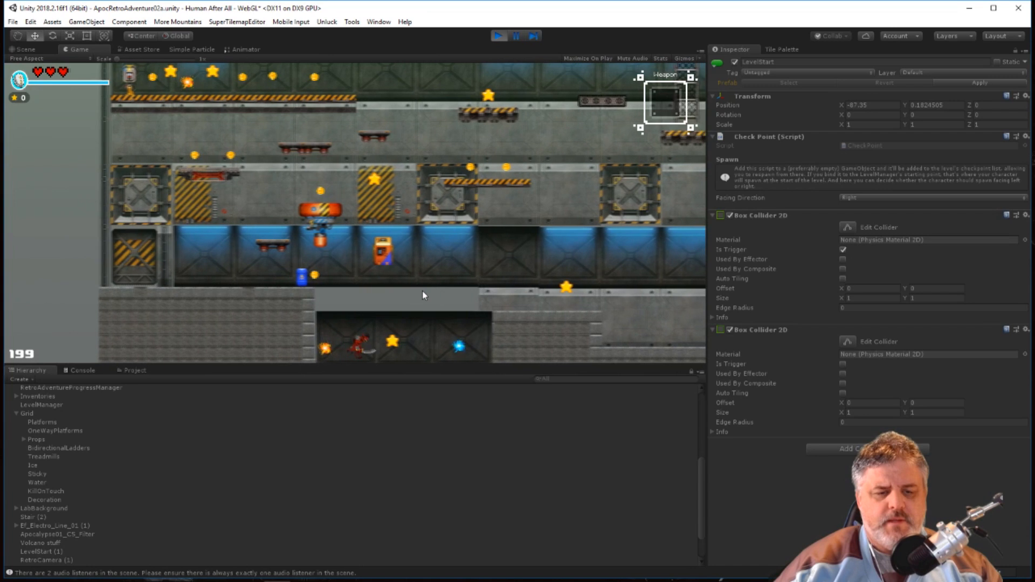
pyautogui.press('Right')
pyautogui.press('space')
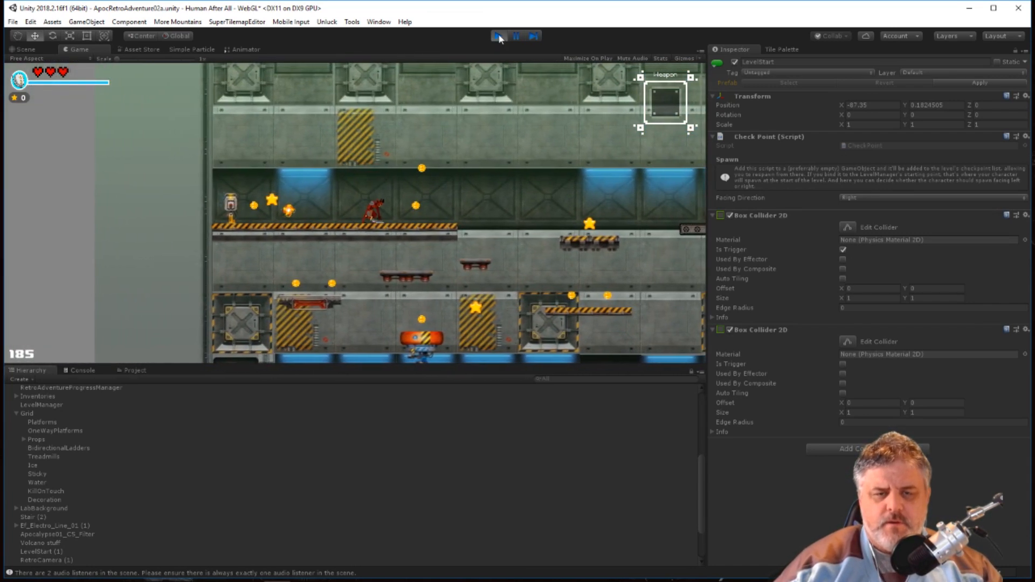
pyautogui.click(498, 36)
# Place the Imp 1 prefab from the Prefabs folder above the upper starting platform, at about X -74, Y 11.2.
pyautogui.scroll(2, 487, 175)
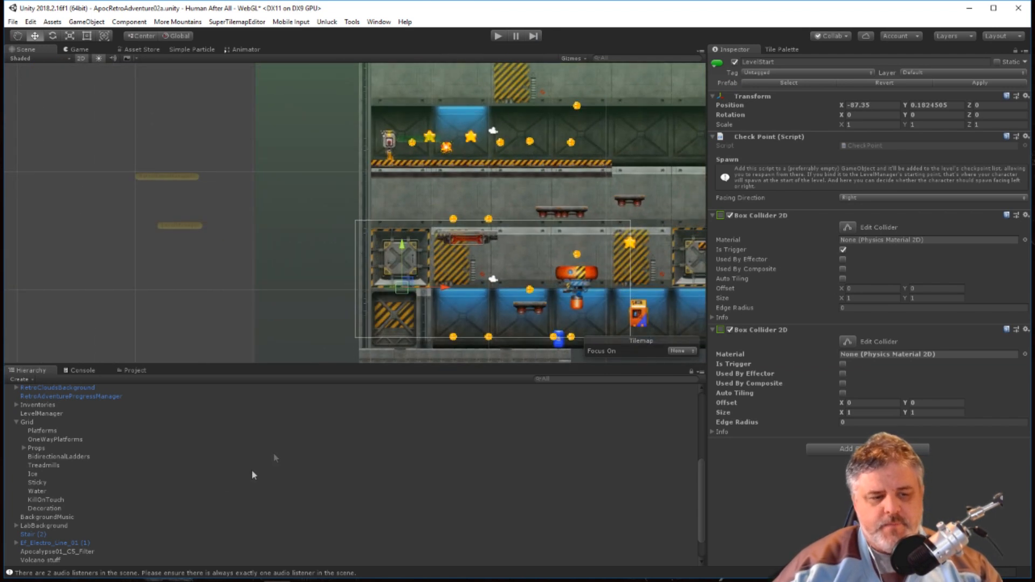
pyautogui.click(135, 370)
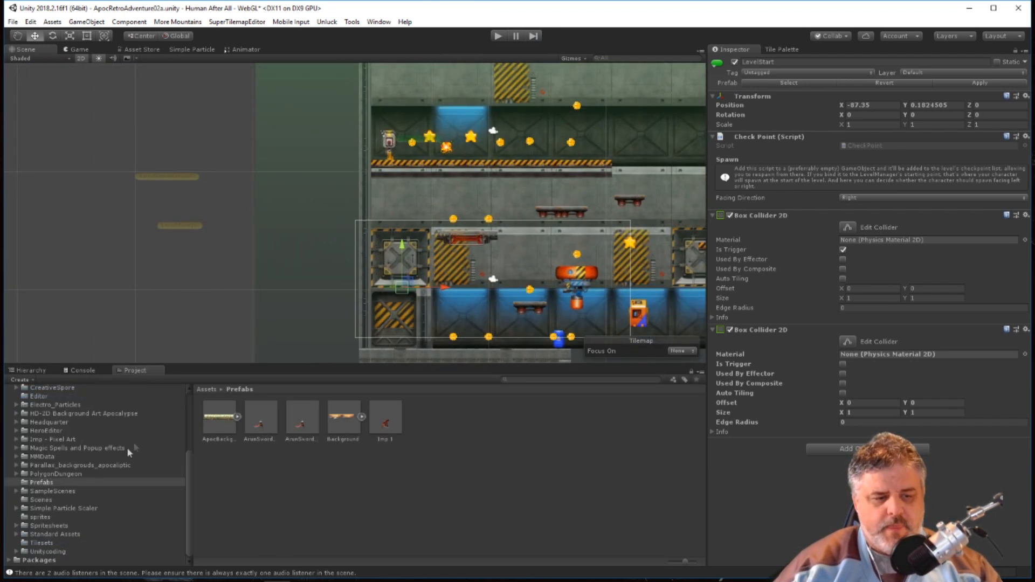
pyautogui.moveTo(376, 423); pyautogui.dragTo(557, 158)
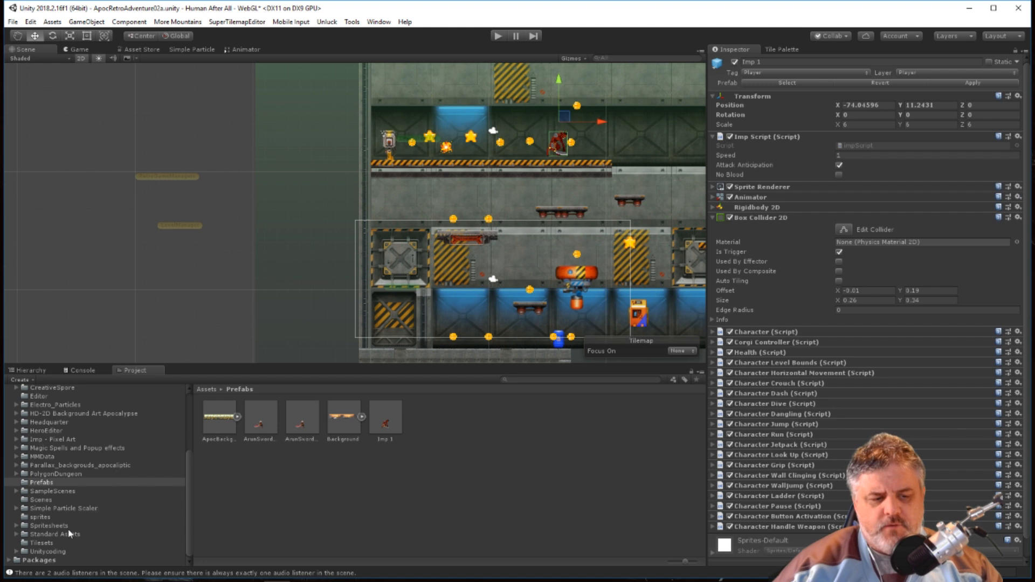
# Disable the LabBackground object so only the tilemap platforms and props show.
pyautogui.click(39, 369)
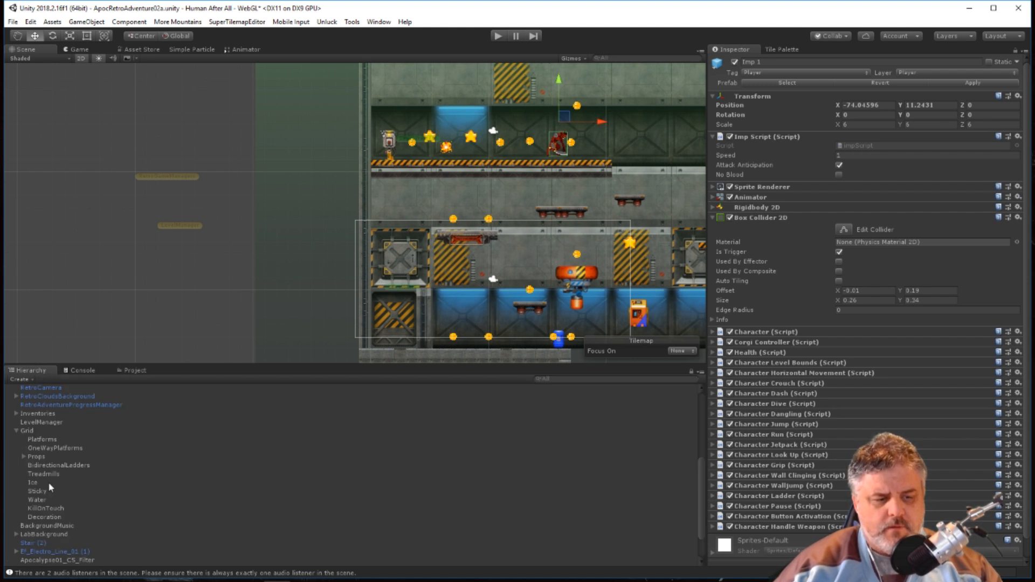
pyautogui.click(24, 493)
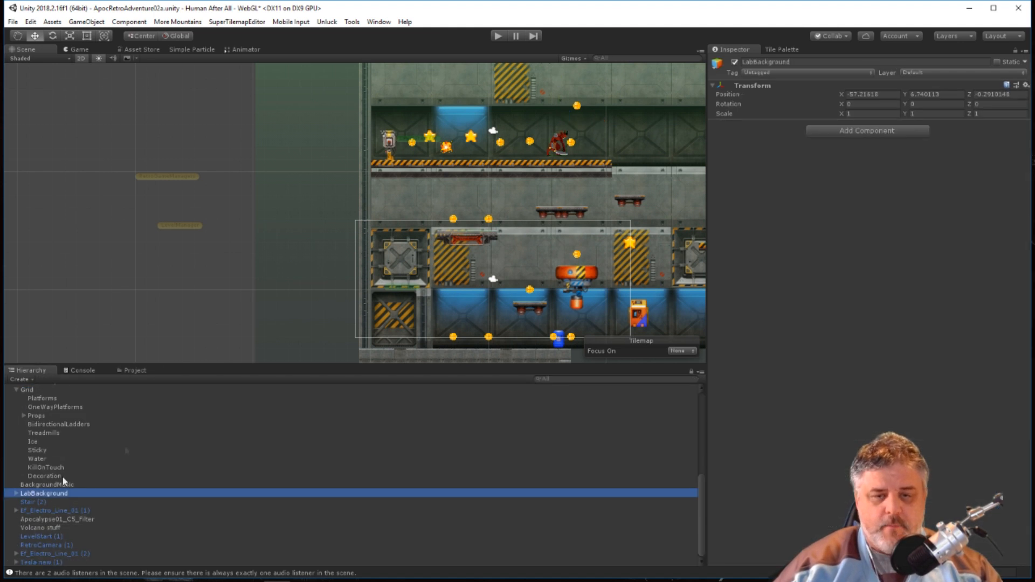
pyautogui.click(735, 62)
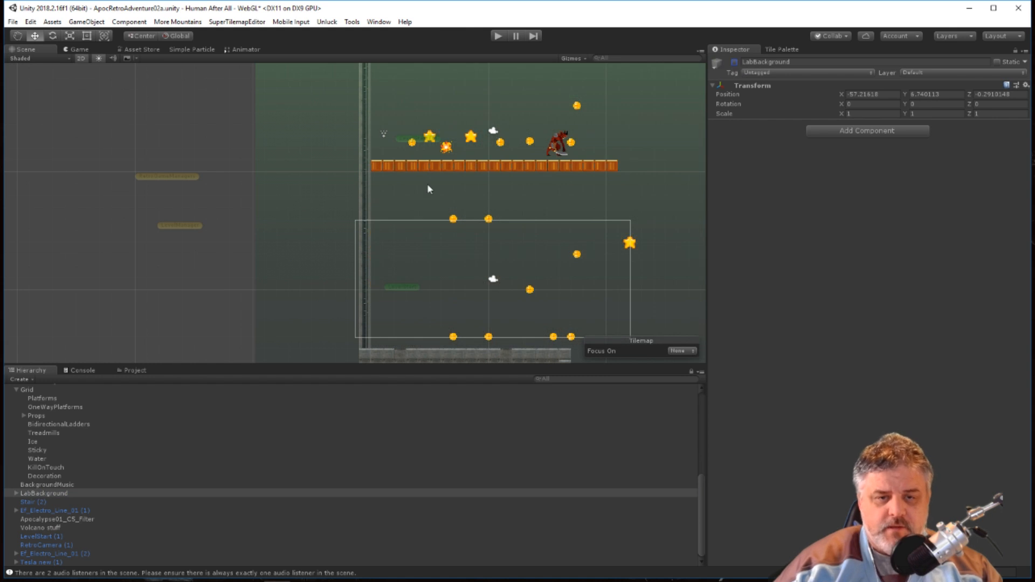
# Examine the bare tilemap platforms across the level and inspect the Saws Rotator's collider and Damage On Touch settings.
pyautogui.moveTo(581, 213); pyautogui.dragTo(263, 243, button='middle')
pyautogui.scroll(-1, 263, 243)
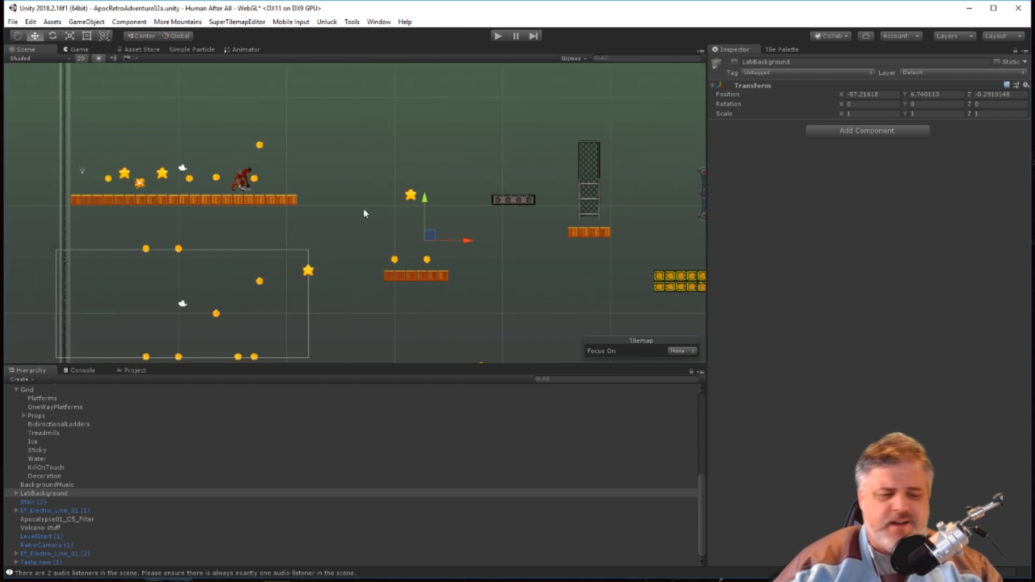
pyautogui.scroll(-4, 503, 237)
pyautogui.scroll(-2, 485, 239)
pyautogui.scroll(5, 520, 272)
pyautogui.moveTo(680, 282); pyautogui.dragTo(497, 270, button='middle')
pyautogui.scroll(3, 497, 270)
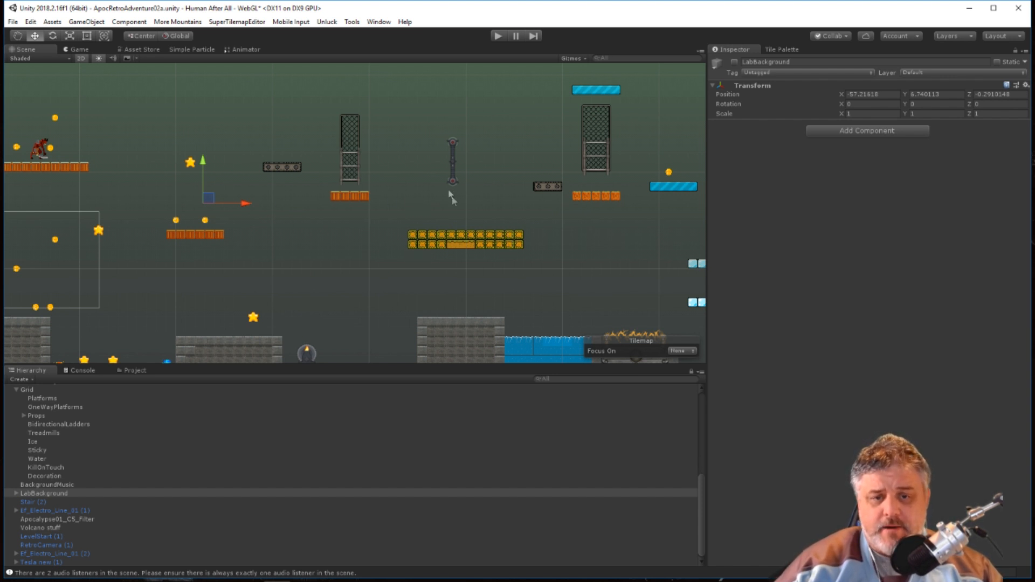
pyautogui.click(455, 156)
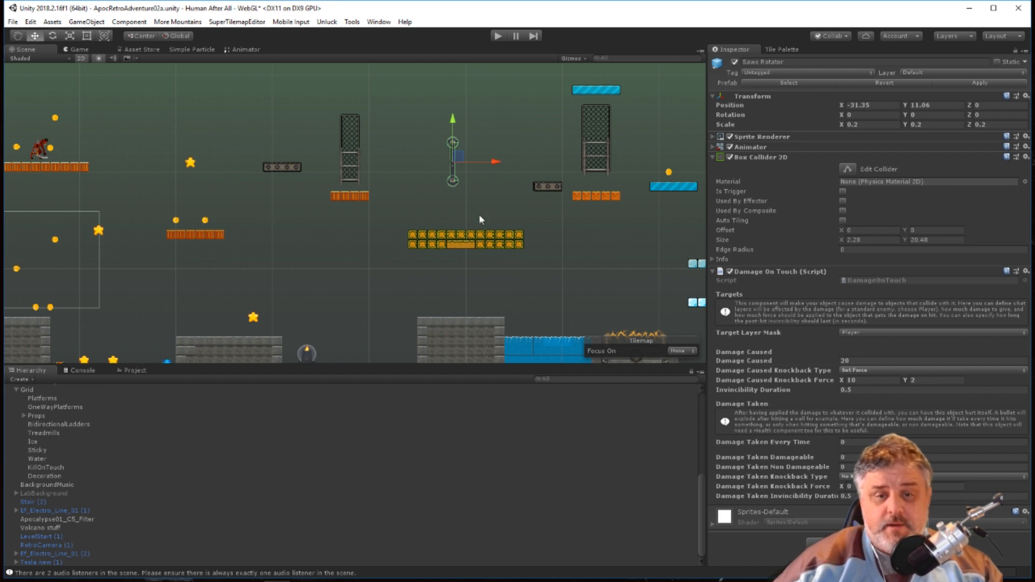
# Re-enable the LabBackground object behind the platforms.
pyautogui.click(27, 493)
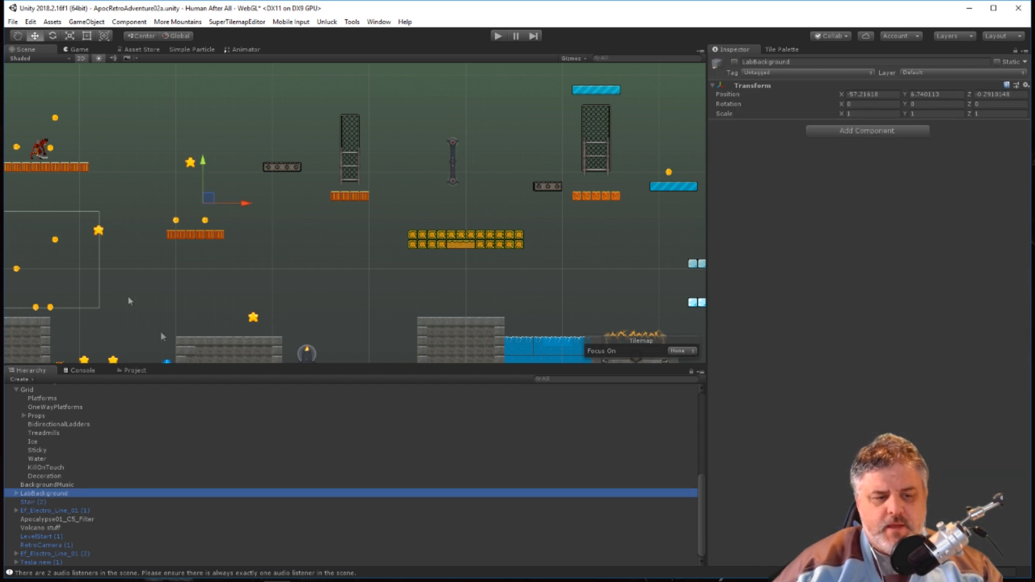
pyautogui.click(735, 62)
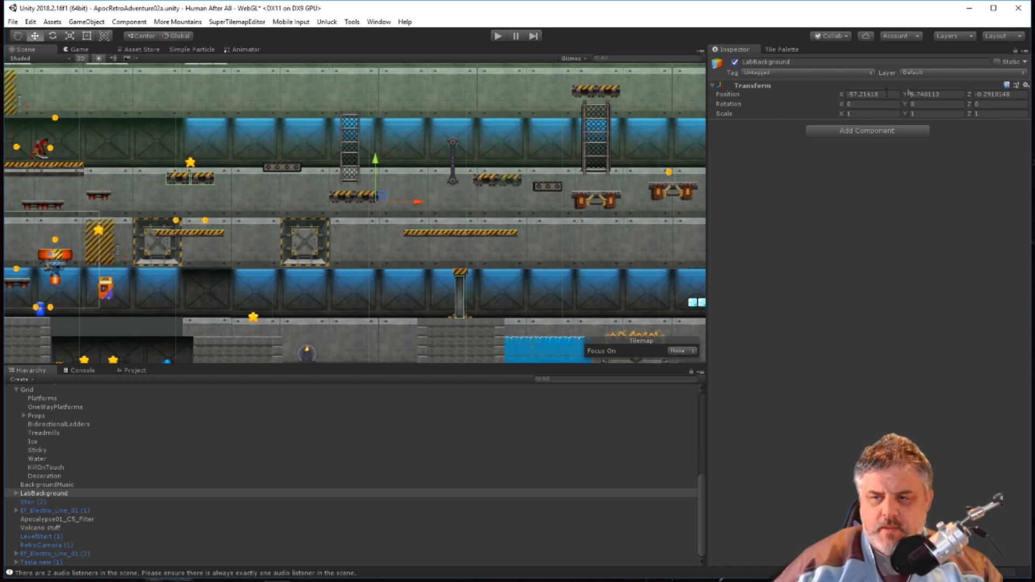
# Inspect the Sprite Renderer sorting settings of the first panel sprite inside LabBackground.
pyautogui.click(33, 493)
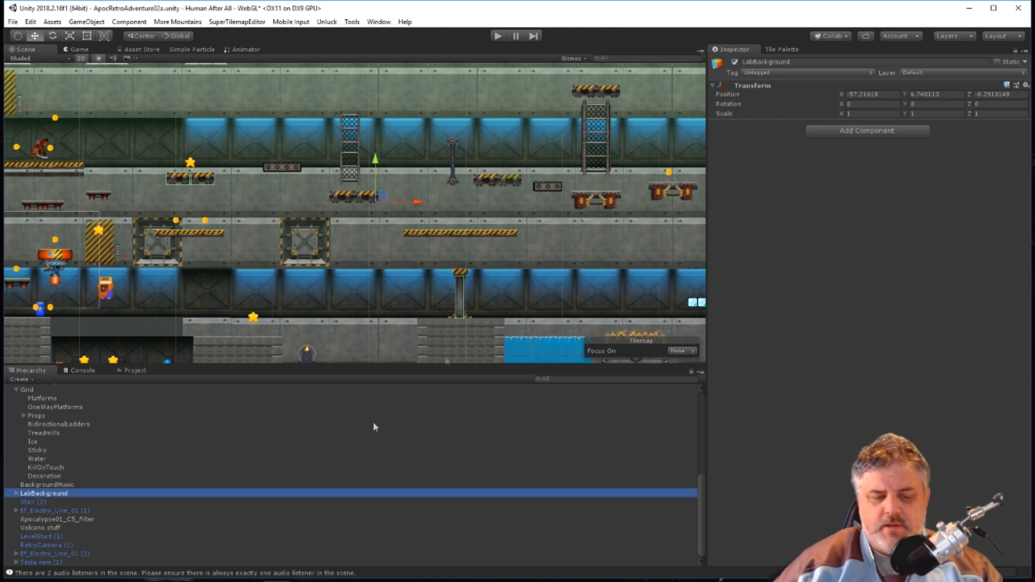
pyautogui.click(16, 493)
pyautogui.click(54, 502)
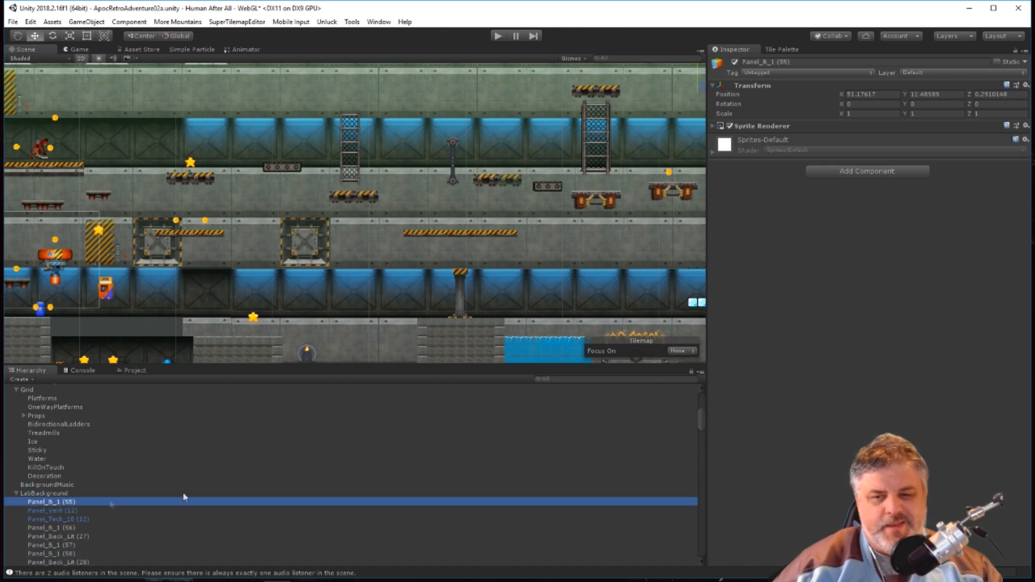
pyautogui.click(713, 128)
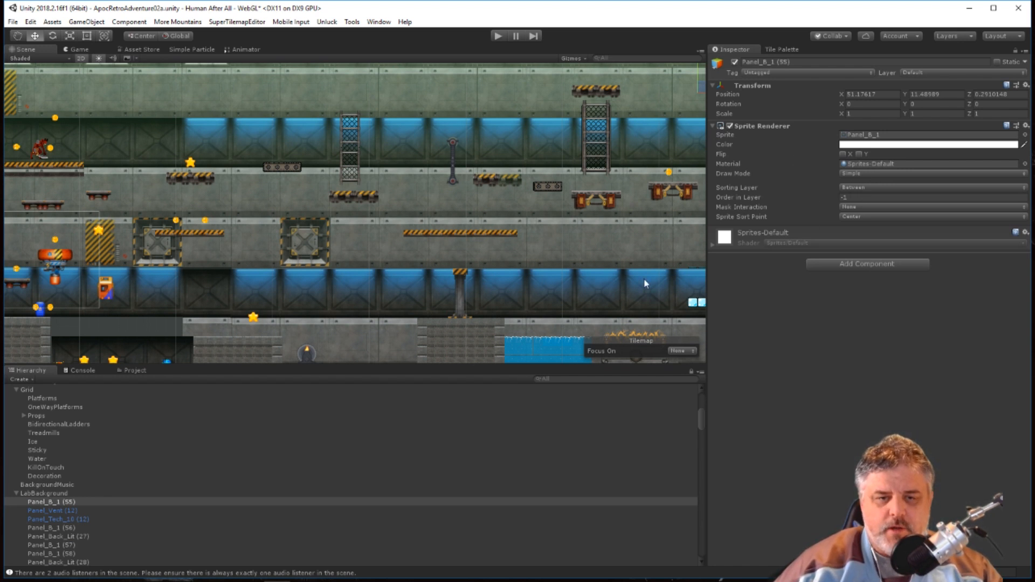
# Compare the layer and sorting settings of the Saws Rotator, a coin picker and the Treadmills tilemap with the project's layer list.
pyautogui.click(452, 154)
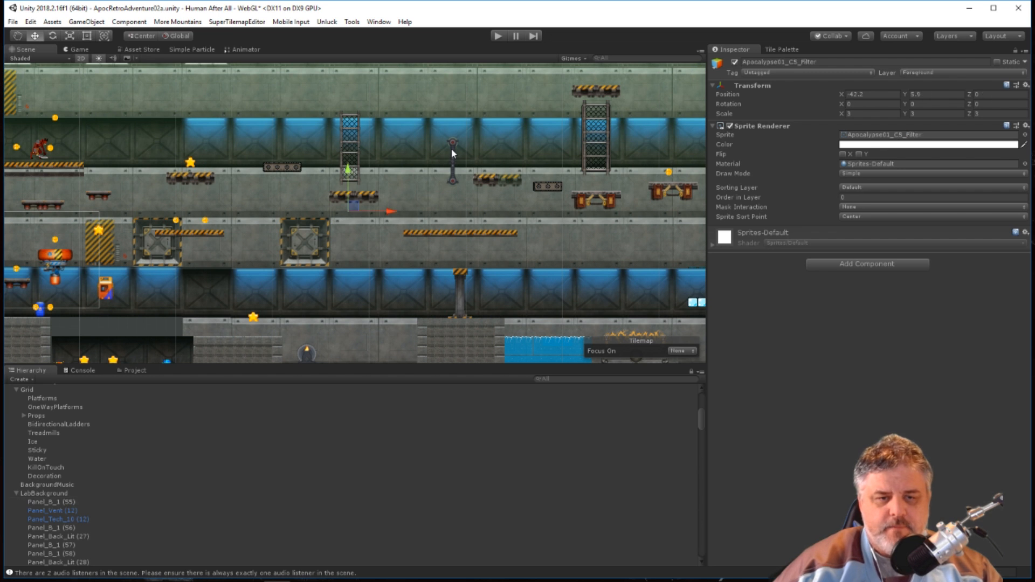
pyautogui.click(452, 154)
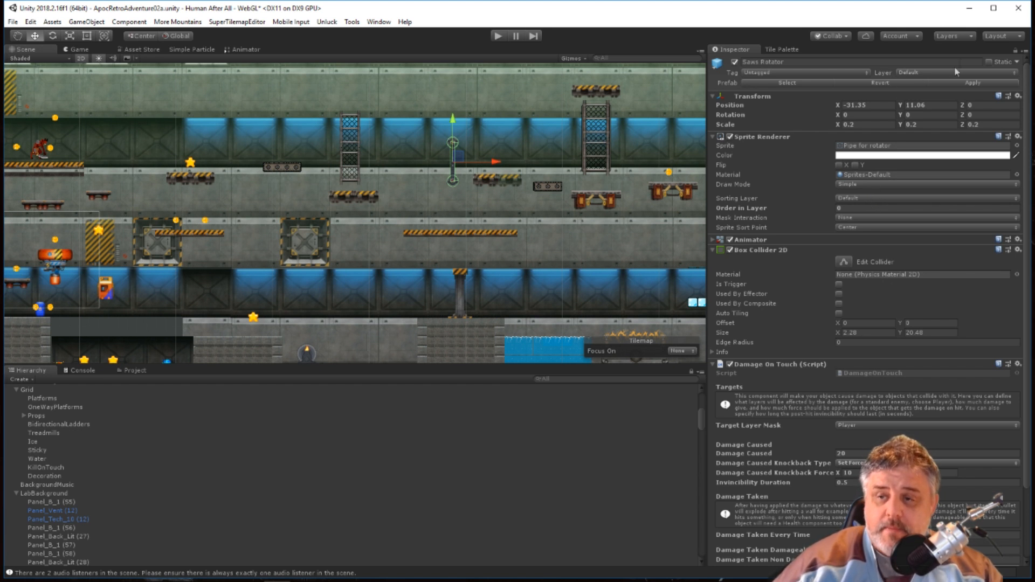
pyautogui.click(950, 36)
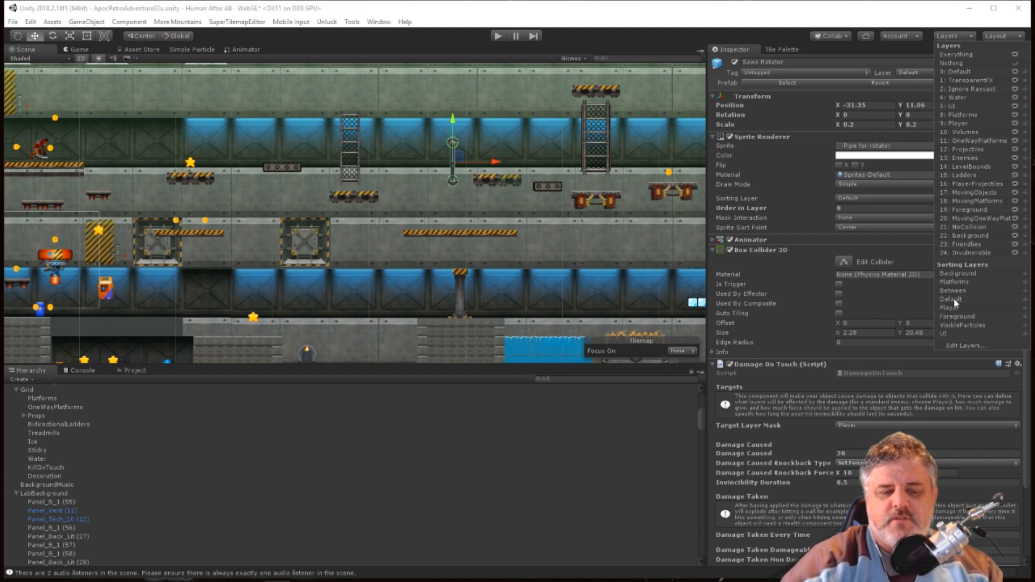
pyautogui.click(668, 175)
pyautogui.click(669, 175)
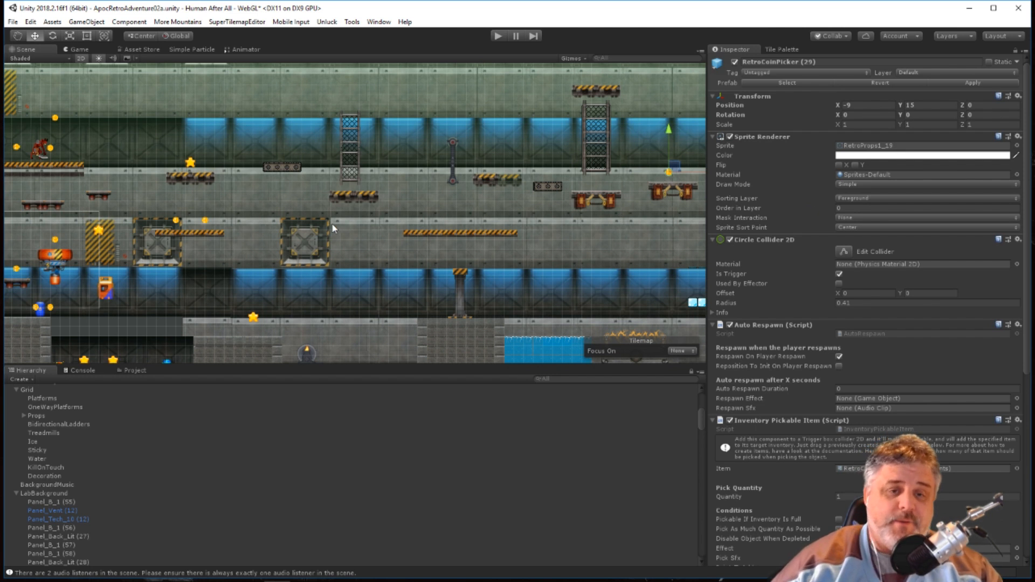
pyautogui.click(286, 170)
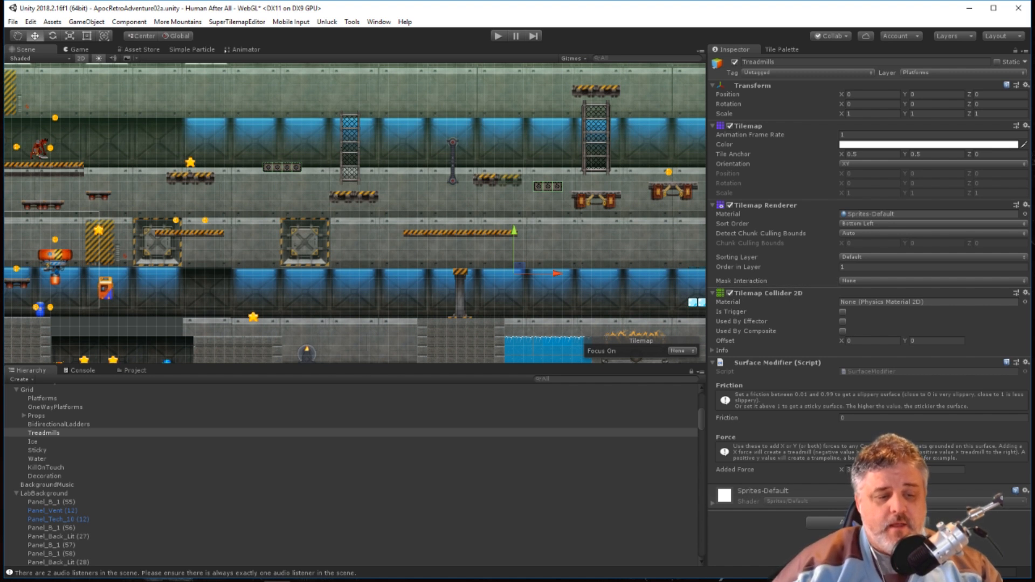
# Disable the LabBackground object and collapse its panel list in the hierarchy.
pyautogui.click(44, 493)
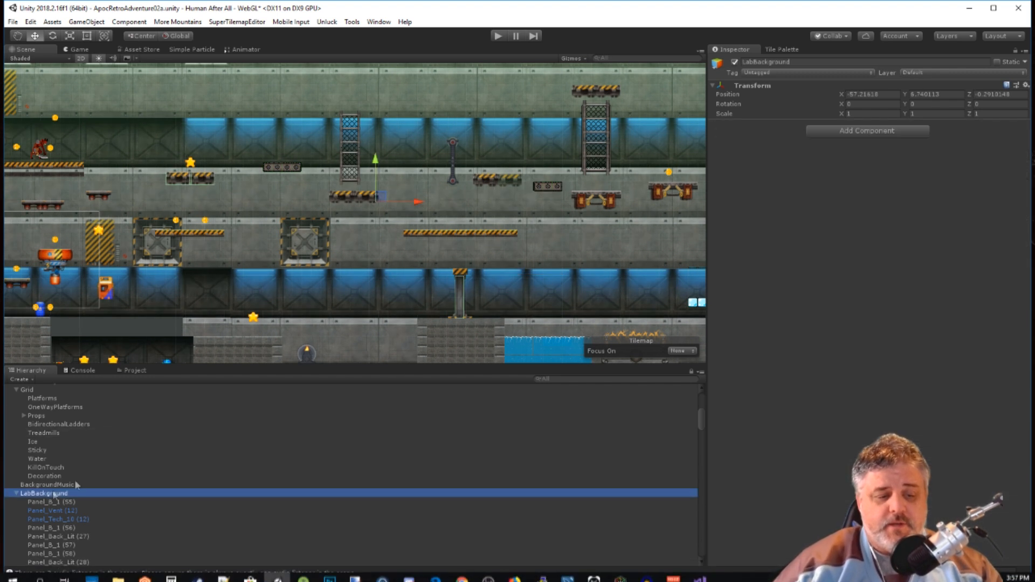
pyautogui.click(734, 61)
pyautogui.scroll(-4, 327, 257)
pyautogui.scroll(-2, 264, 306)
pyautogui.scroll(-15, 188, 458)
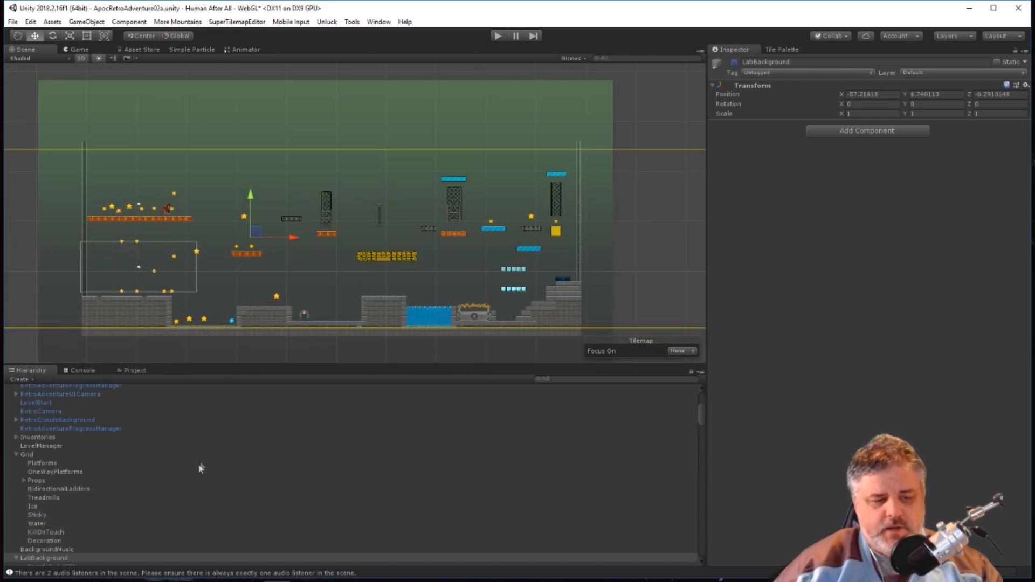
pyautogui.scroll(10, 185, 448)
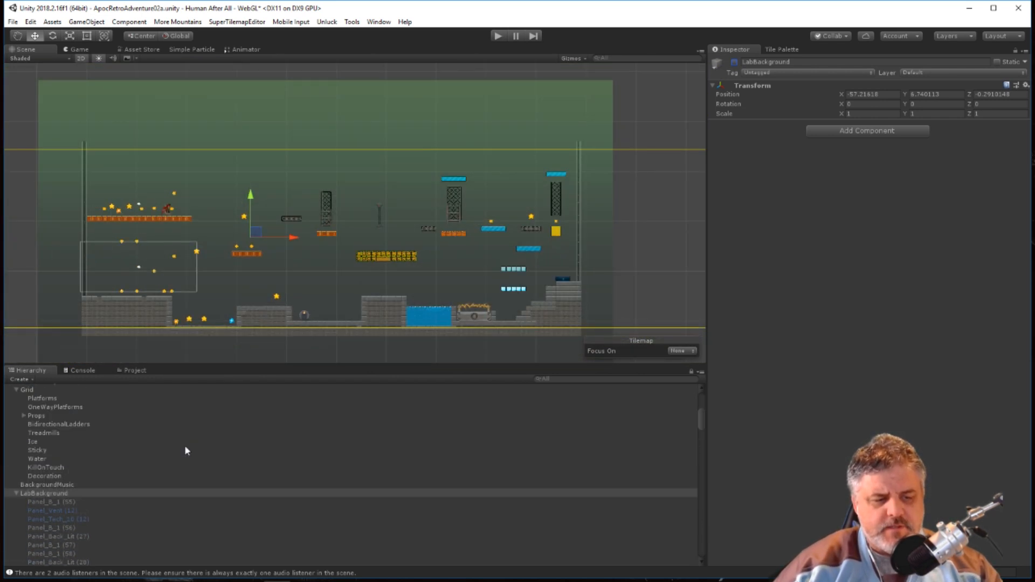
pyautogui.click(15, 492)
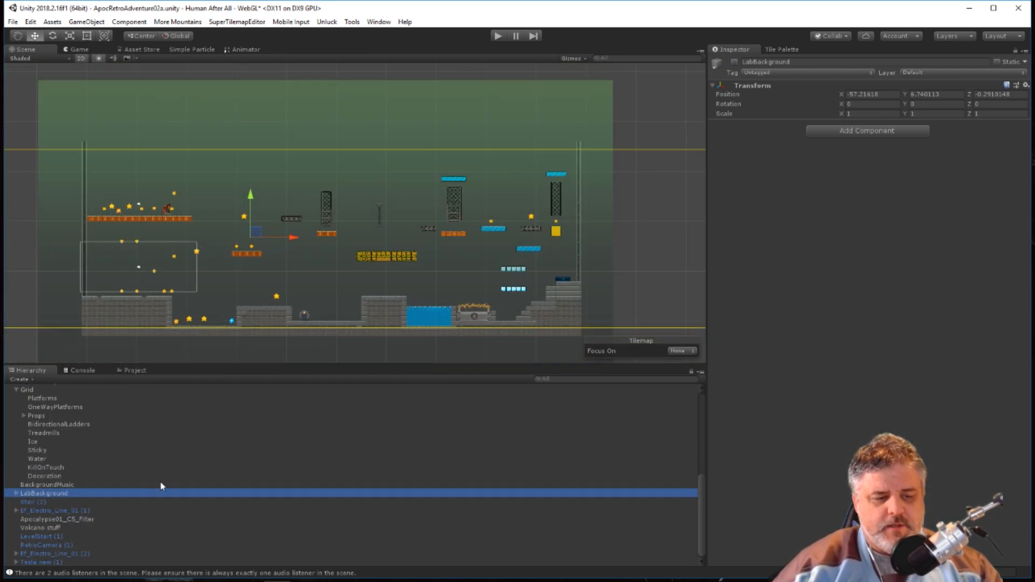
# Examine the filter and Volcano stuff objects, and how the tilemap level sits inside the Level Bounds.
pyautogui.click(67, 519)
pyautogui.click(56, 527)
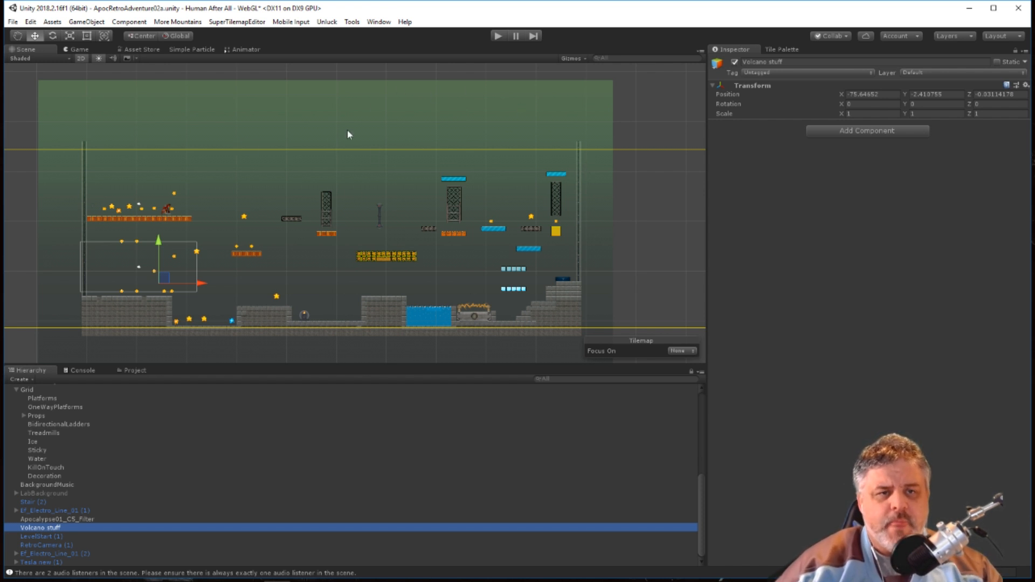
pyautogui.scroll(-3, 351, 130)
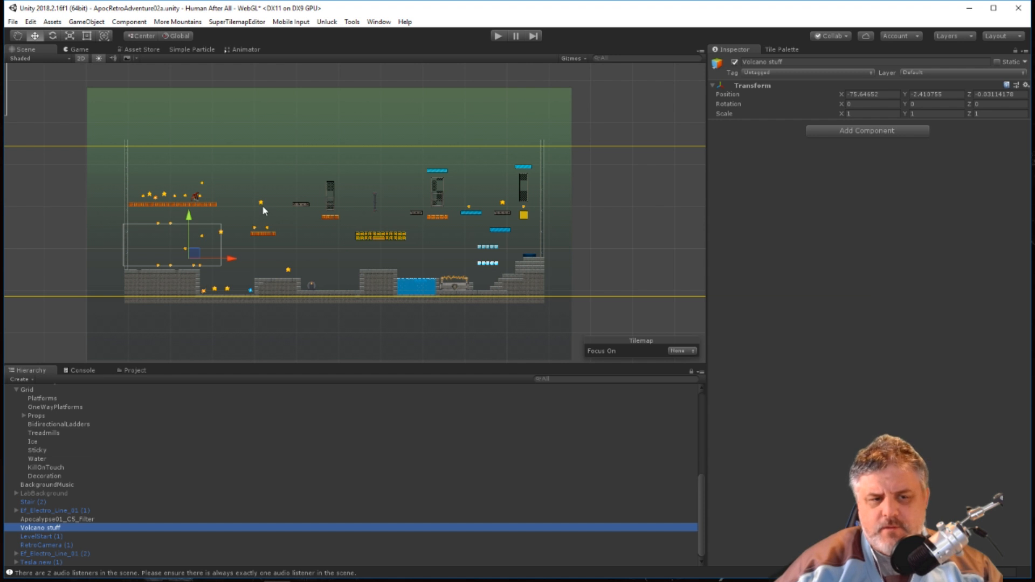
pyautogui.scroll(-2, 242, 138)
pyautogui.scroll(2, 243, 139)
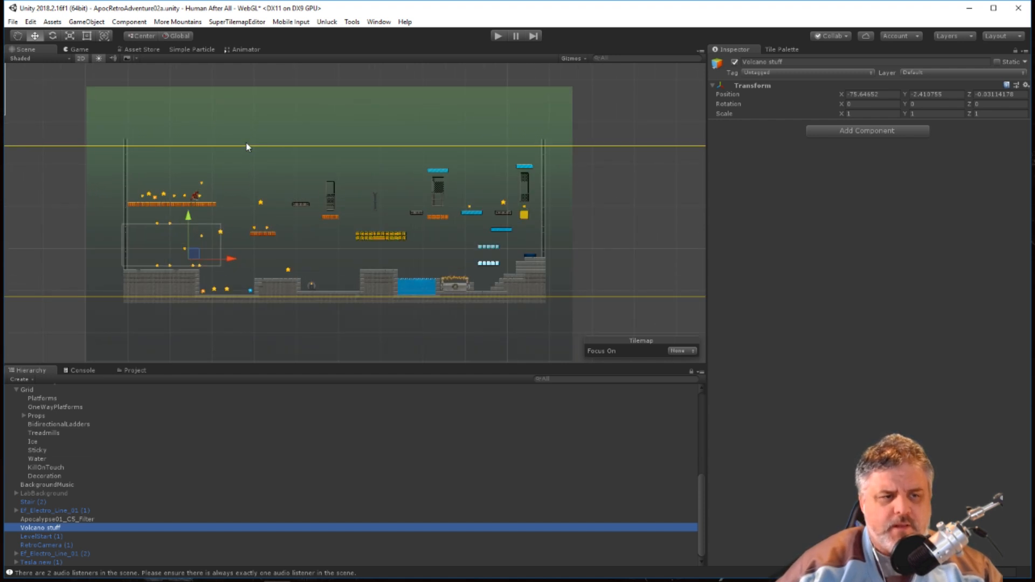
pyautogui.scroll(-3, 399, 215)
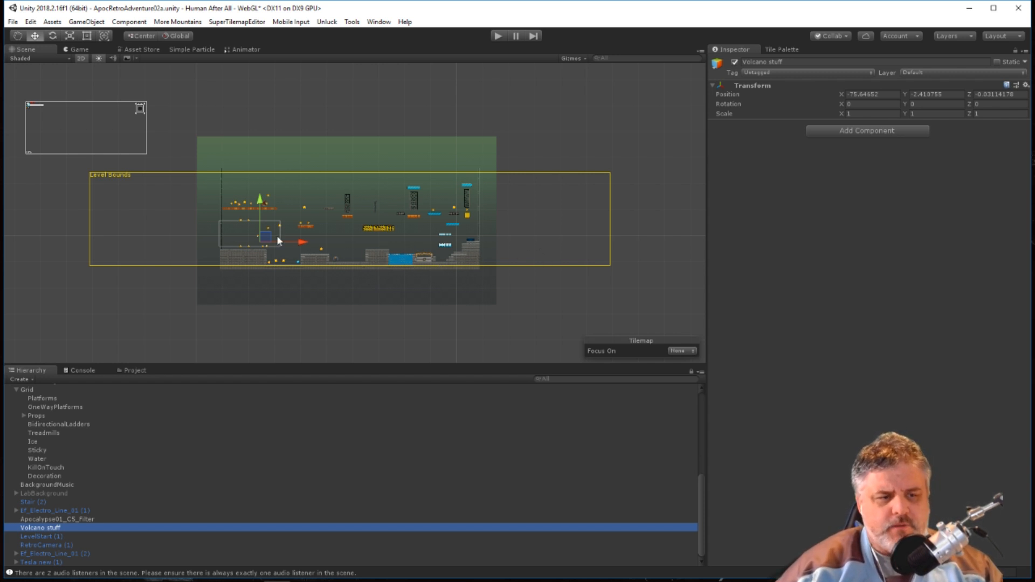
pyautogui.scroll(-1, 264, 242)
pyautogui.scroll(2, 493, 250)
pyautogui.scroll(-1, 273, 183)
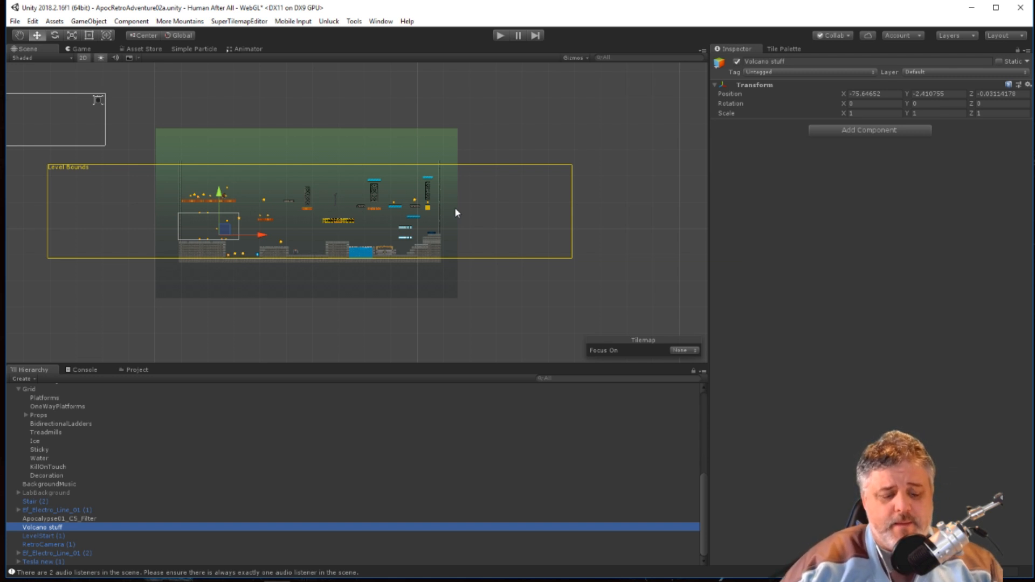
# Paint a row of grey stone floor tiles on the Ice tilemap, running left from the top of the lower starting block.
pyautogui.scroll(12, 291, 193)
pyautogui.scroll(-2, 263, 227)
pyautogui.moveTo(252, 265); pyautogui.dragTo(476, 243, button='middle')
pyautogui.scroll(8, 330, 254)
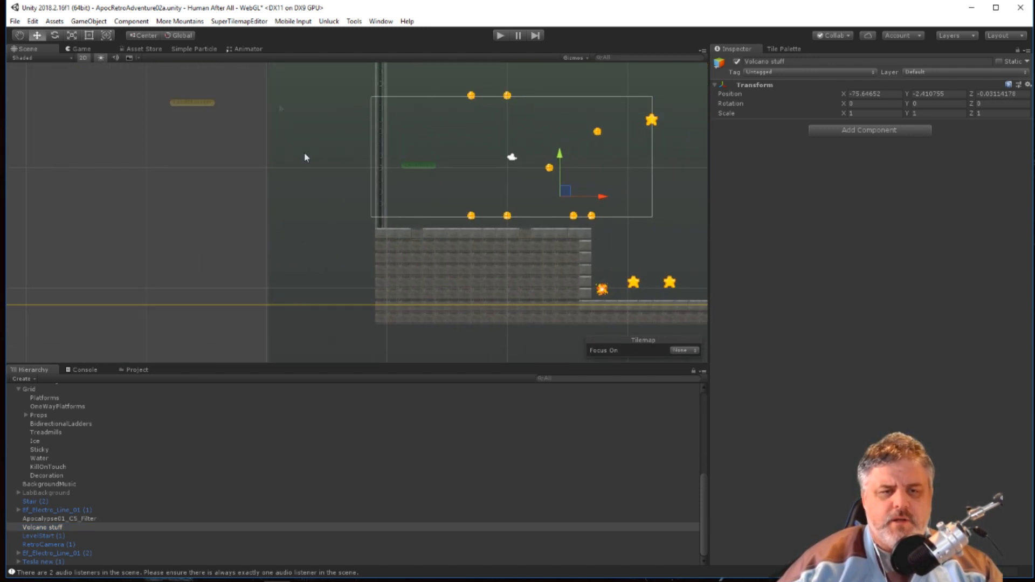
pyautogui.click(782, 49)
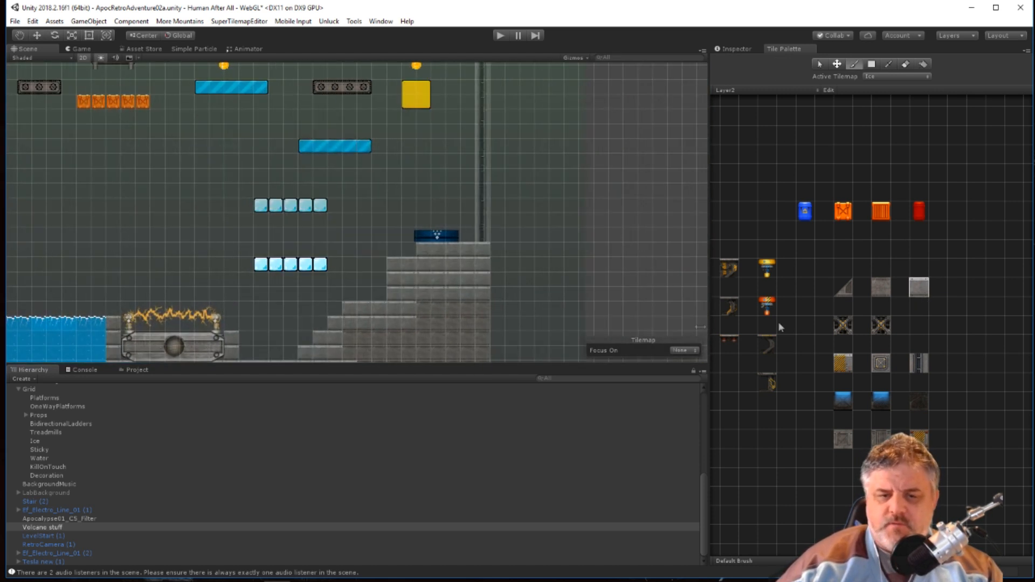
pyautogui.moveTo(250, 277); pyautogui.dragTo(447, 237, button='middle')
pyautogui.click(270, 251)
pyautogui.moveTo(219, 253); pyautogui.dragTo(642, 226, button='middle')
pyautogui.moveTo(322, 238); pyautogui.dragTo(557, 234, button='middle')
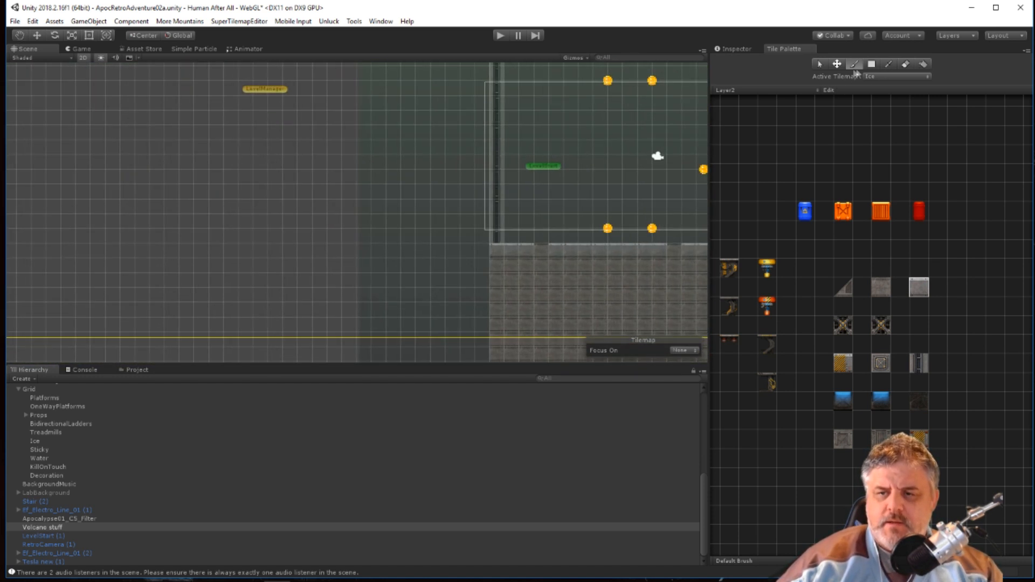
pyautogui.moveTo(481, 252); pyautogui.dragTo(11, 253)
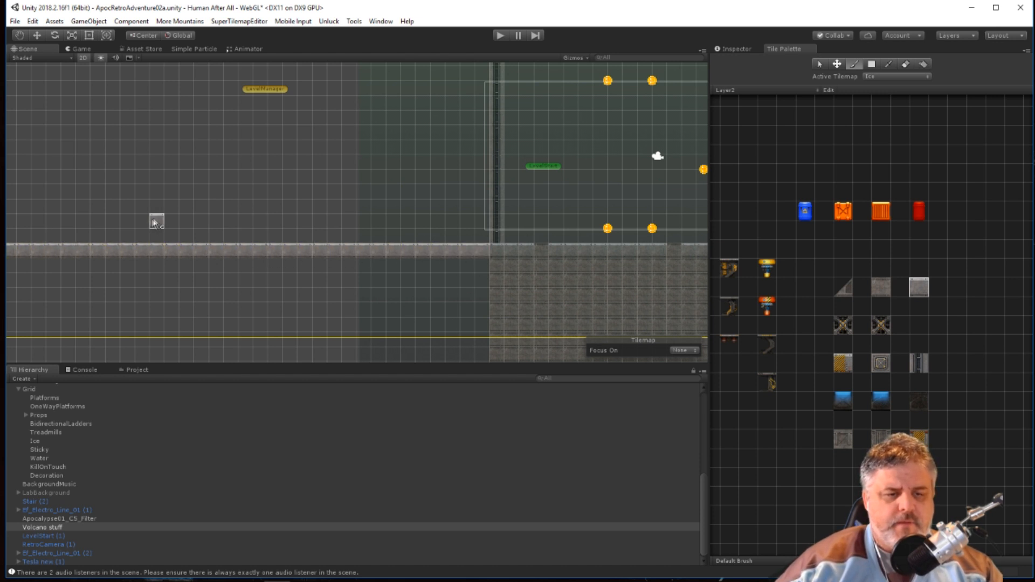
# Extend the stone floor row to the left edge of the Level Bounds and erase the stray tiles beneath its end.
pyautogui.scroll(-3, 157, 234)
pyautogui.moveTo(139, 269); pyautogui.dragTo(473, 266, button='middle')
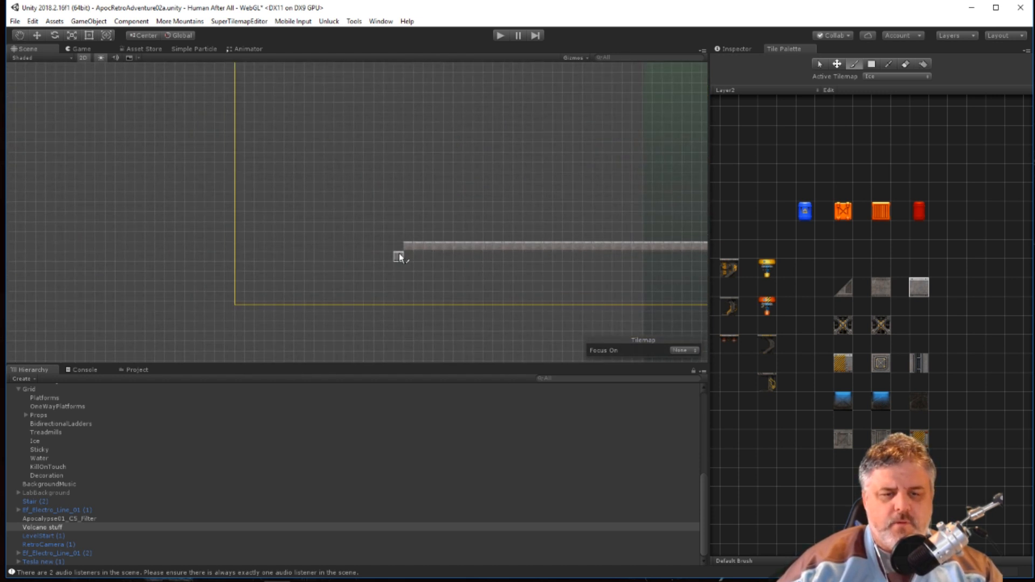
pyautogui.moveTo(398, 248); pyautogui.dragTo(255, 248)
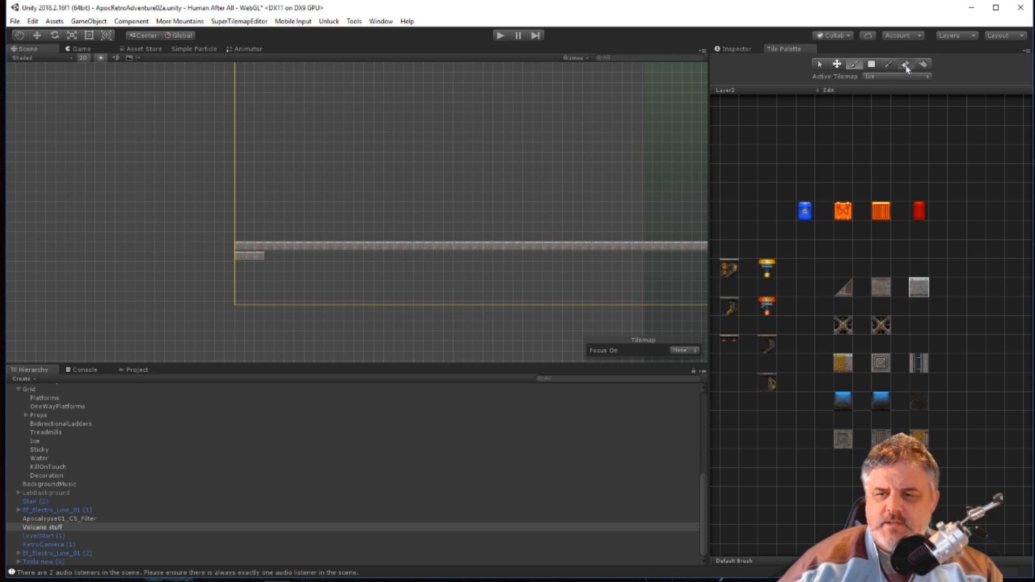
pyautogui.click(240, 257)
# Delete the Imp 1 character placed above the upper starting platform.
pyautogui.scroll(-10, 620, 250)
pyautogui.moveTo(538, 208); pyautogui.dragTo(347, 199, button='middle')
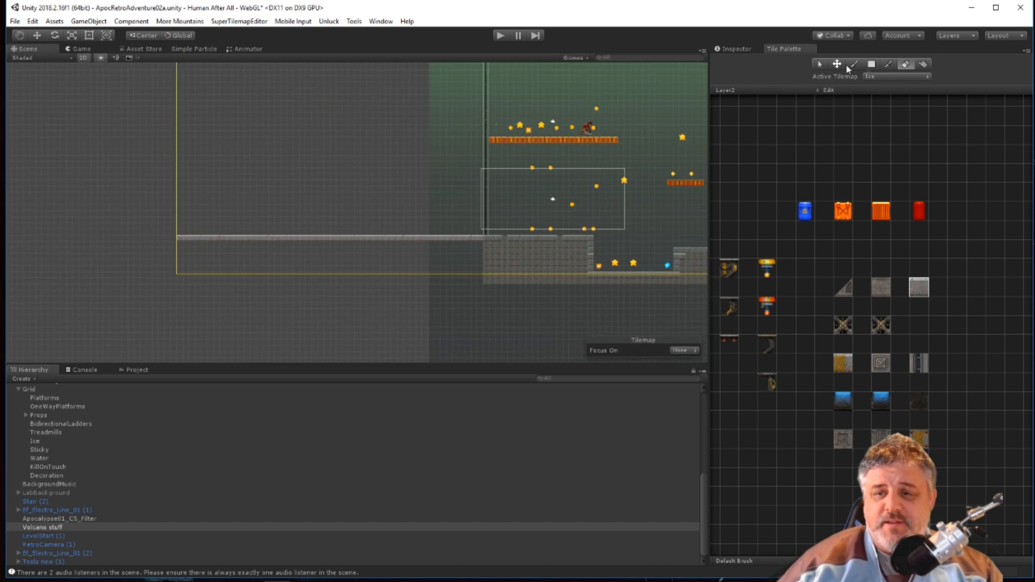
pyautogui.click(37, 36)
pyautogui.click(585, 132)
pyautogui.click(585, 129)
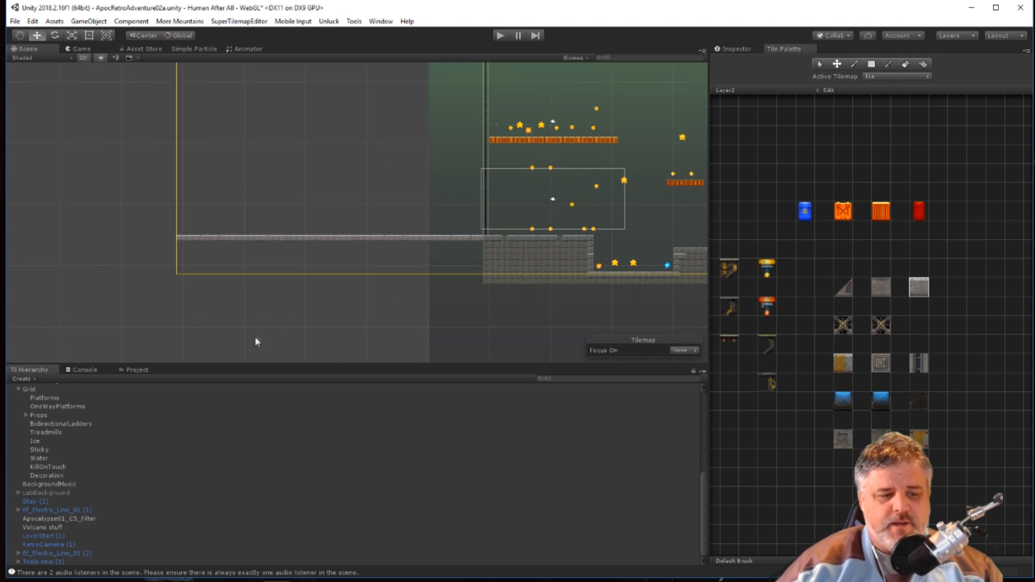
# Play-test the level by running Imp 1 back and forth against the left wall, and stop the game.
pyautogui.click(500, 36)
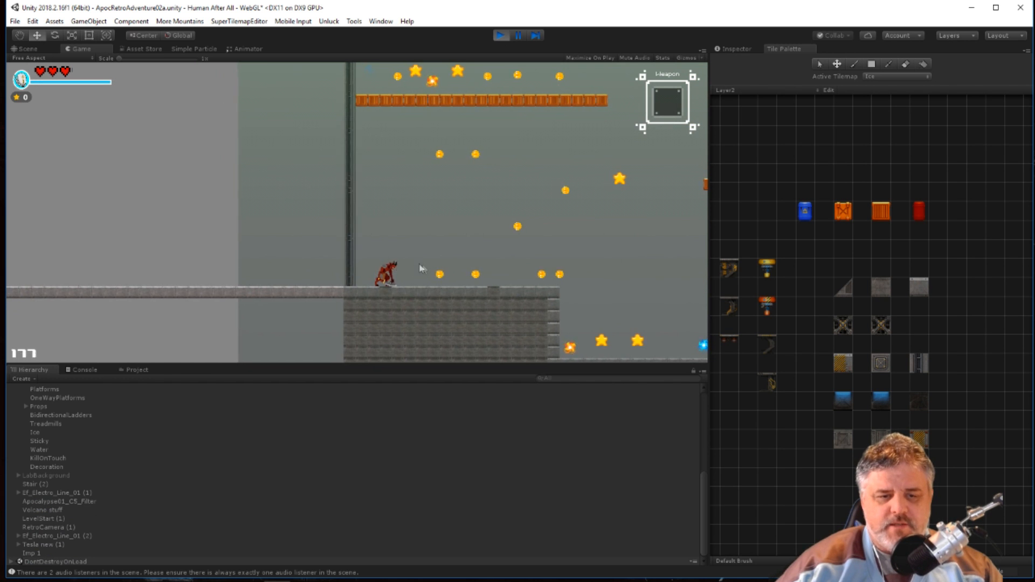
pyautogui.press('a')
pyautogui.press('d')
pyautogui.press('a')
pyautogui.press('a')
pyautogui.press('d')
pyautogui.press('a')
pyautogui.click(500, 35)
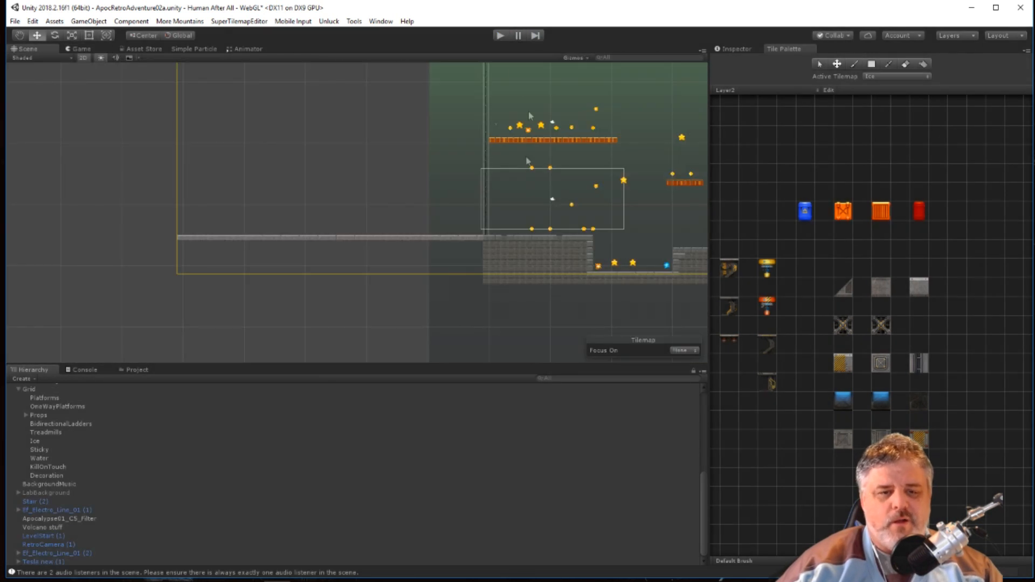
# On the Platforms tilemap, erase the left wall column's tiles from the stone floor up to the upper starting platform.
pyautogui.scroll(2, 595, 263)
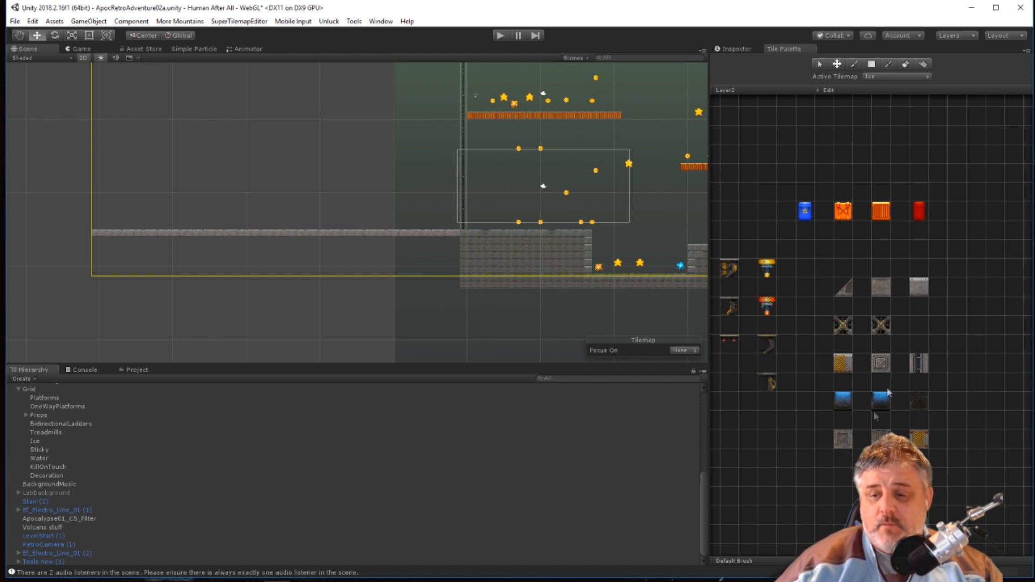
pyautogui.click(922, 368)
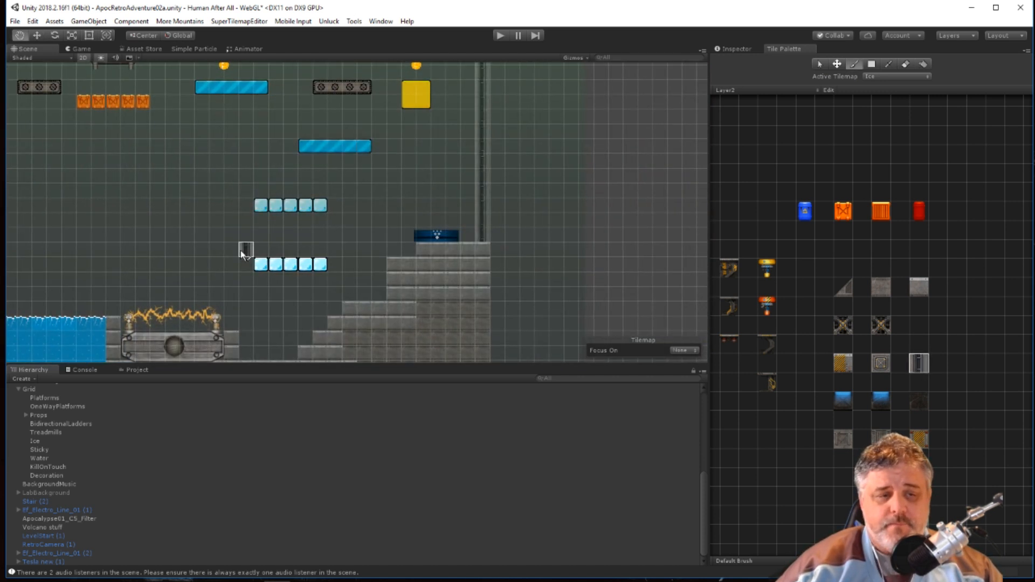
pyautogui.moveTo(242, 250); pyautogui.dragTo(501, 246, button='middle')
pyautogui.moveTo(288, 247)
pyautogui.mouseDown(button='middle')
pyautogui.moveTo(605, 241)
pyautogui.moveTo(628, 250)
pyautogui.moveTo(473, 244)
pyautogui.mouseUp(button='middle')
pyautogui.click(879, 77)
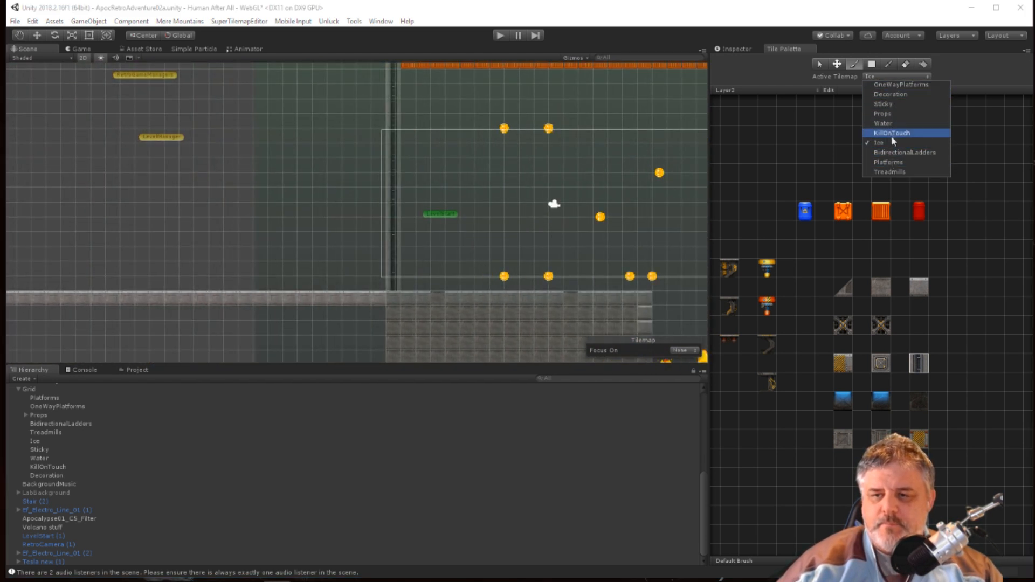
pyautogui.click(890, 162)
pyautogui.click(905, 64)
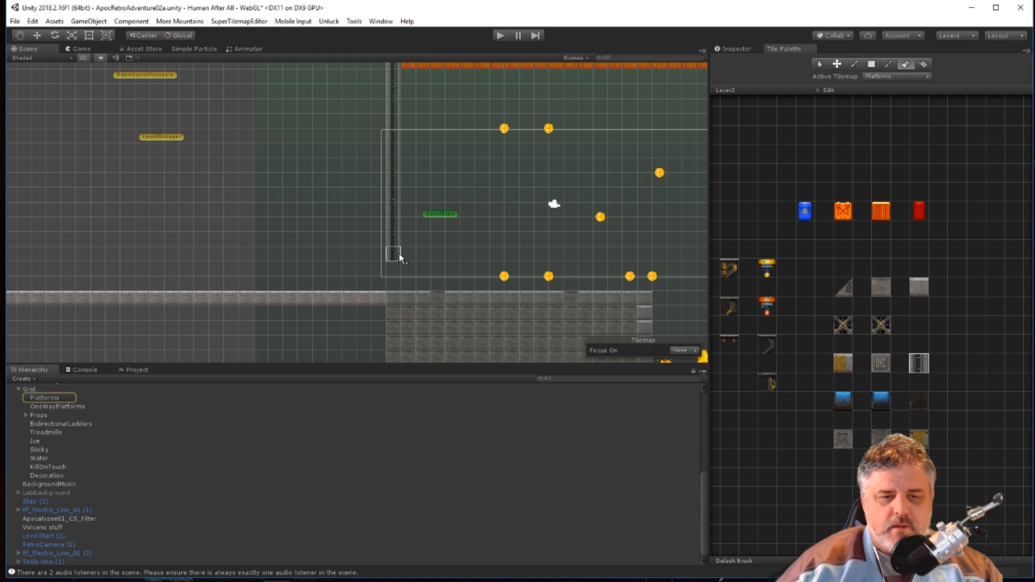
pyautogui.moveTo(398, 227); pyautogui.dragTo(391, 166)
pyautogui.scroll(-8, 389, 127)
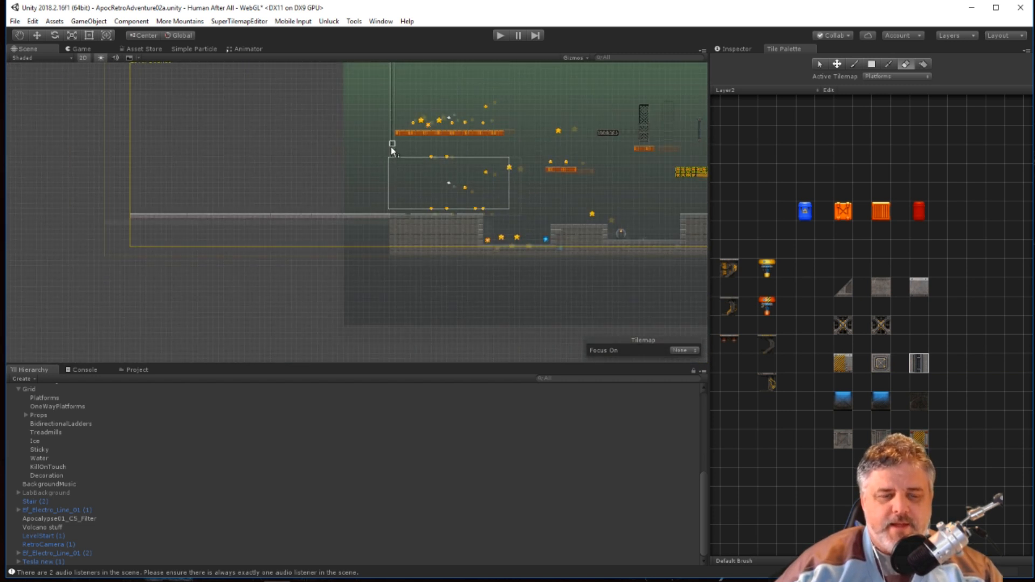
pyautogui.scroll(2, 391, 161)
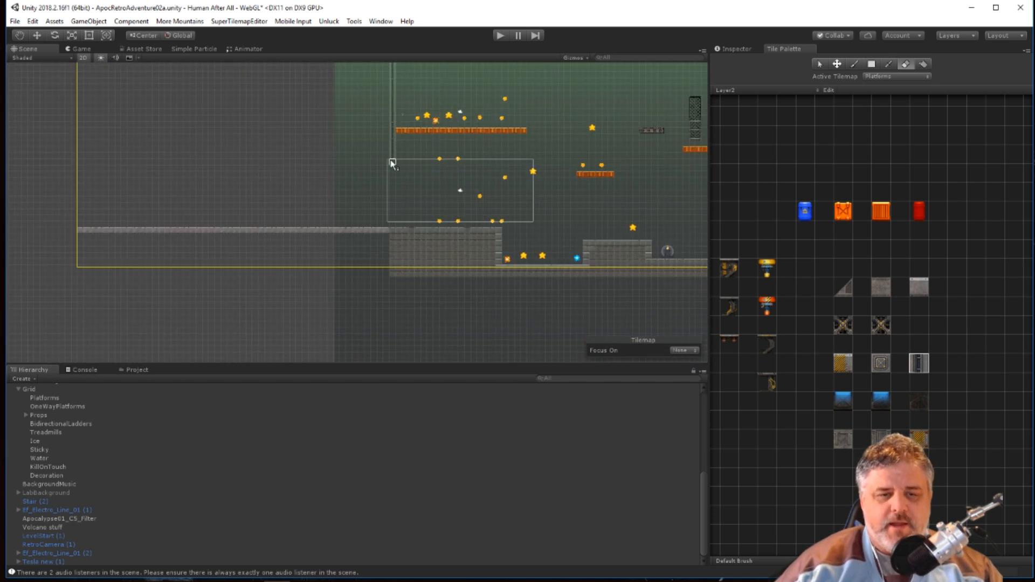
# Play-test the level by running and jumping Imp 1 along the extended floor row toward the Level Bounds edge, and stop the game.
pyautogui.click(504, 38)
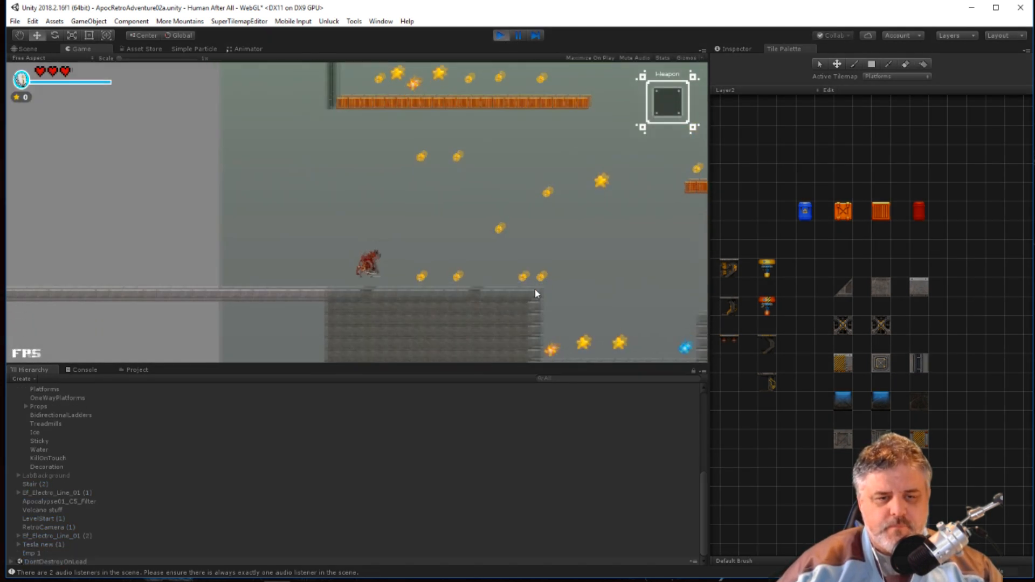
pyautogui.press('Left')
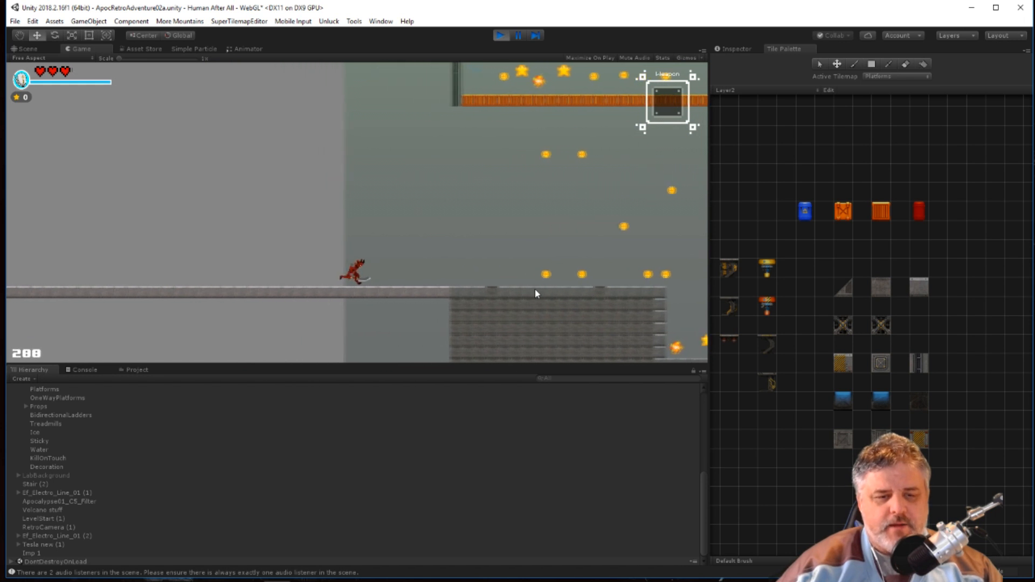
pyautogui.press('space')
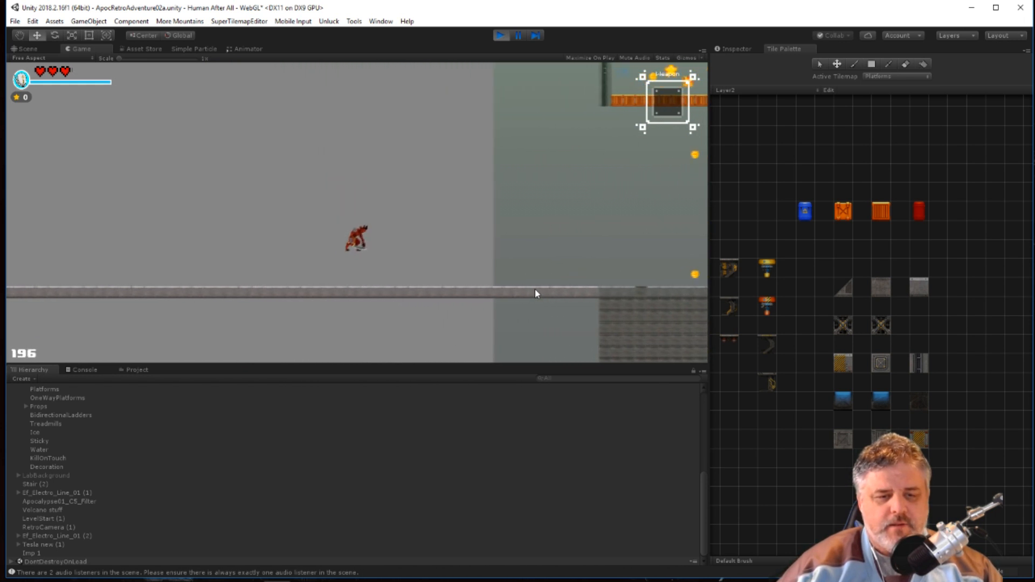
pyautogui.press('Left')
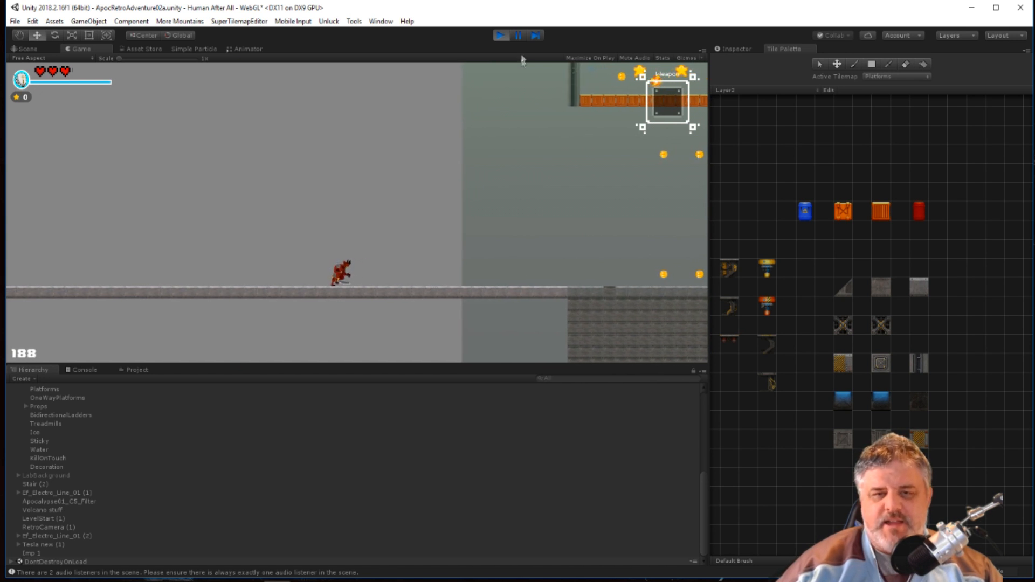
pyautogui.click(500, 35)
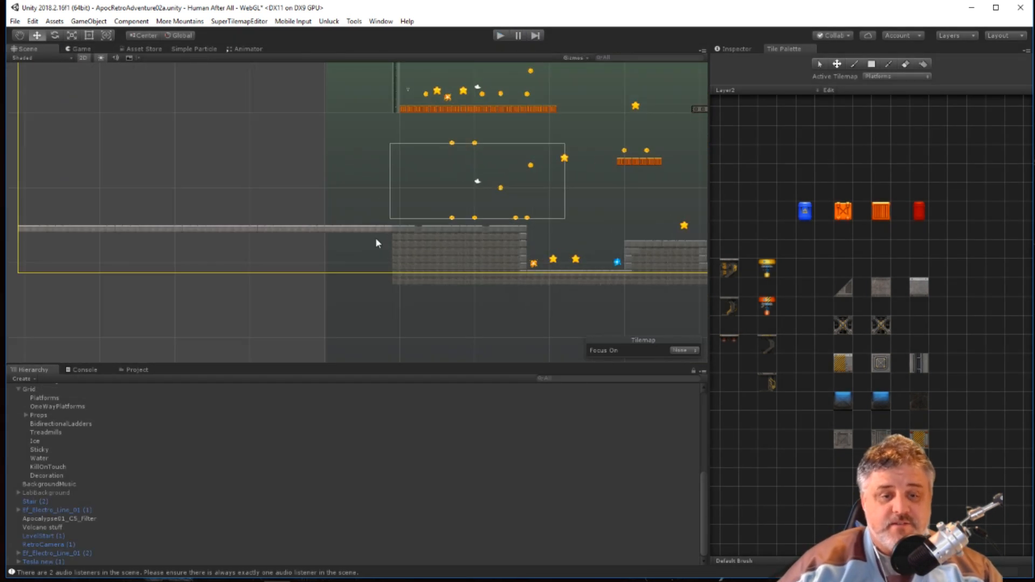
# With the Ice tilemap active, try painting the light stone tile from the Layer2 palette over the extended floor row.
pyautogui.scroll(4, 478, 257)
pyautogui.scroll(1, 616, 280)
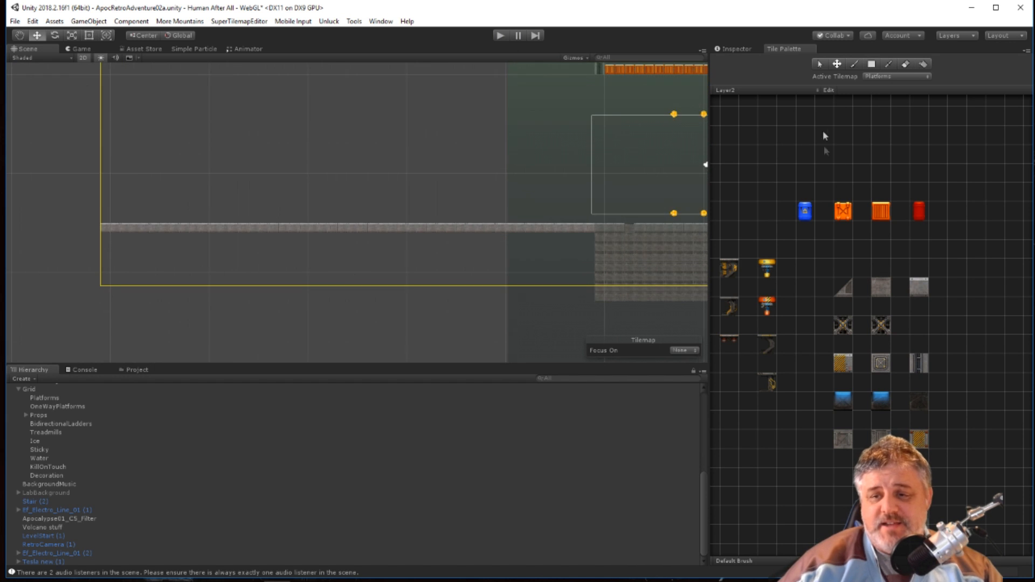
pyautogui.click(880, 76)
pyautogui.click(878, 141)
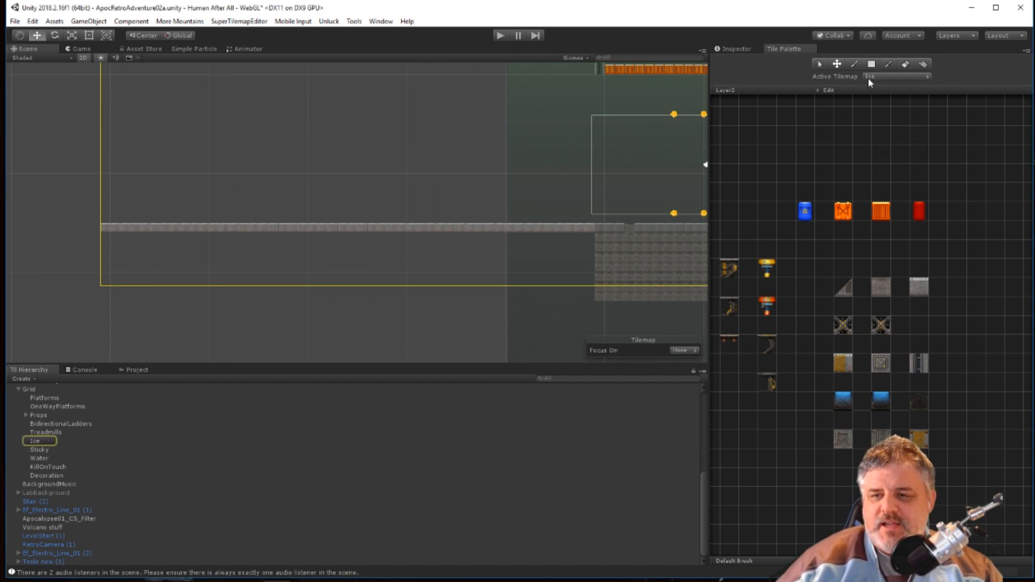
pyautogui.click(919, 290)
pyautogui.moveTo(273, 285)
pyautogui.mouseDown(button='middle')
pyautogui.moveTo(645, 280)
pyautogui.moveTo(553, 261)
pyautogui.moveTo(646, 260)
pyautogui.mouseUp(button='middle')
pyautogui.moveTo(275, 274); pyautogui.dragTo(641, 270, button='middle')
pyautogui.moveTo(364, 273); pyautogui.dragTo(750, 278, button='middle')
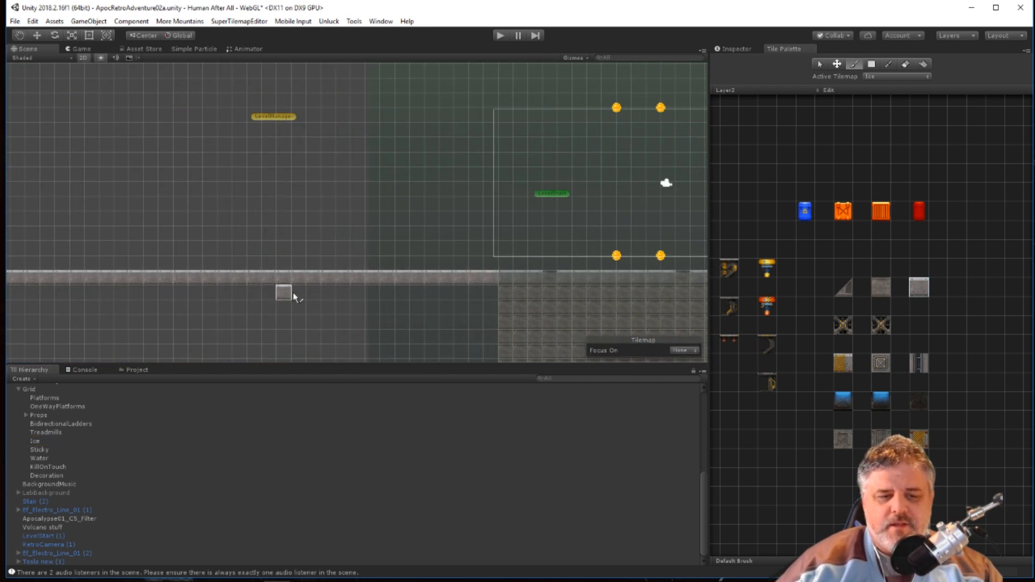
pyautogui.scroll(-10, 296, 303)
pyautogui.moveTo(231, 305); pyautogui.dragTo(384, 304, button='middle')
pyautogui.moveTo(125, 284); pyautogui.dragTo(528, 288)
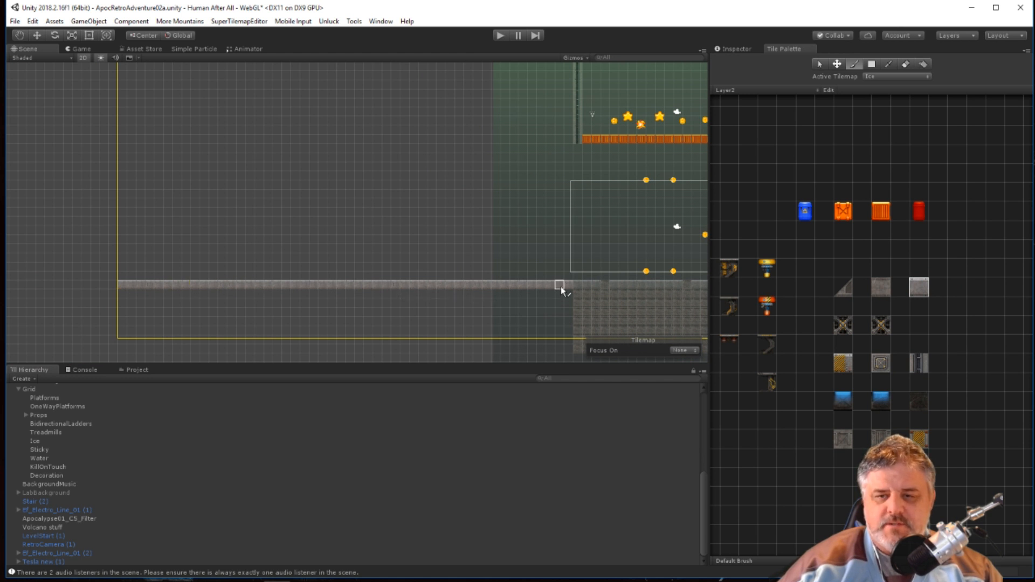
# Erase the extended floor row from the stone block out to the left edge of the Level Bounds.
pyautogui.press('d')
pyautogui.moveTo(570, 289)
pyautogui.mouseDown()
pyautogui.moveTo(111, 286)
pyautogui.moveTo(236, 289)
pyautogui.mouseUp()
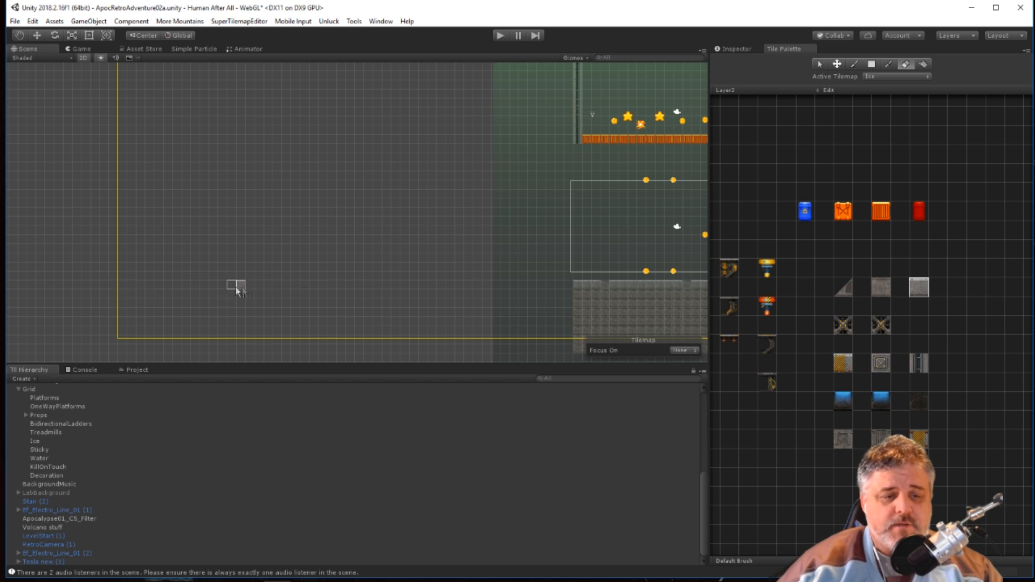
# Make OneWayPlatforms the active tilemap and browse the Military Pack, HQ and Brick palettes for tiles.
pyautogui.click(889, 76)
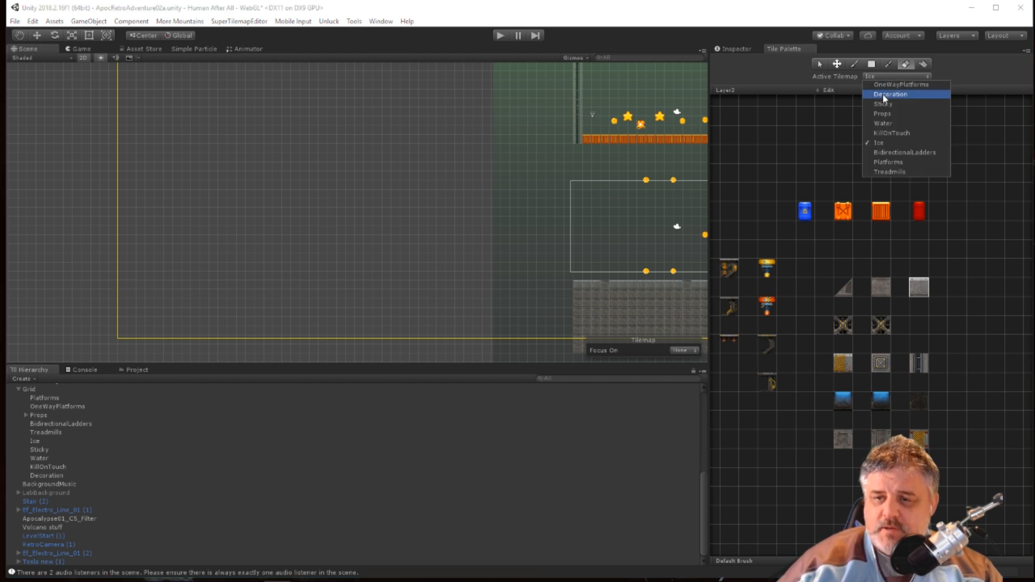
pyautogui.click(898, 84)
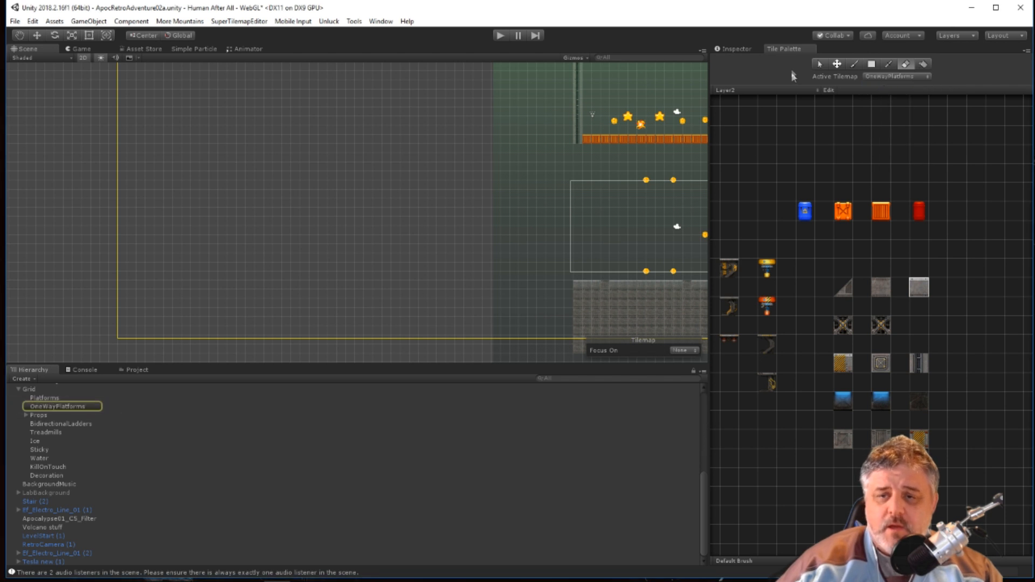
pyautogui.click(758, 91)
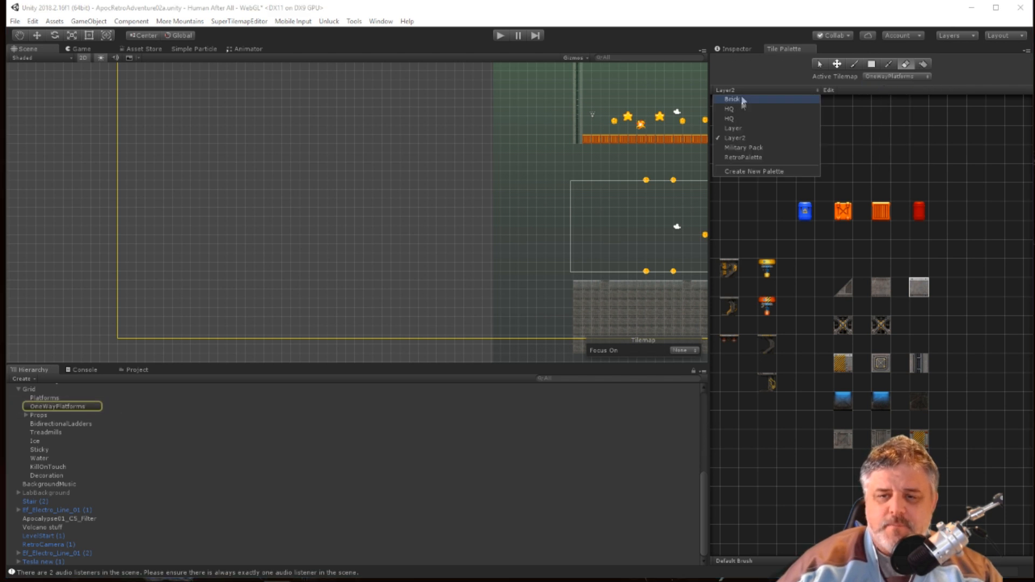
pyautogui.click(757, 149)
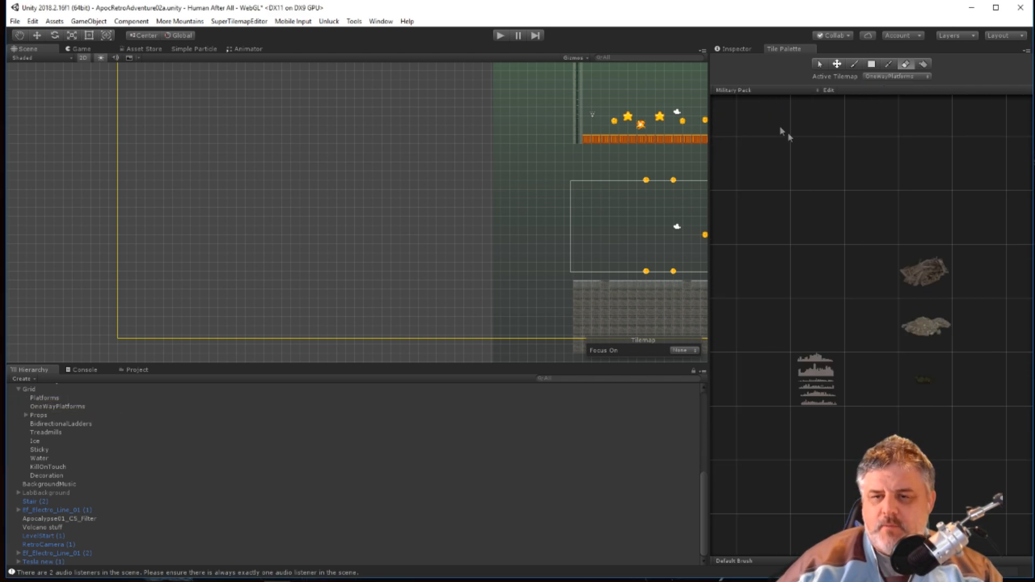
pyautogui.click(726, 92)
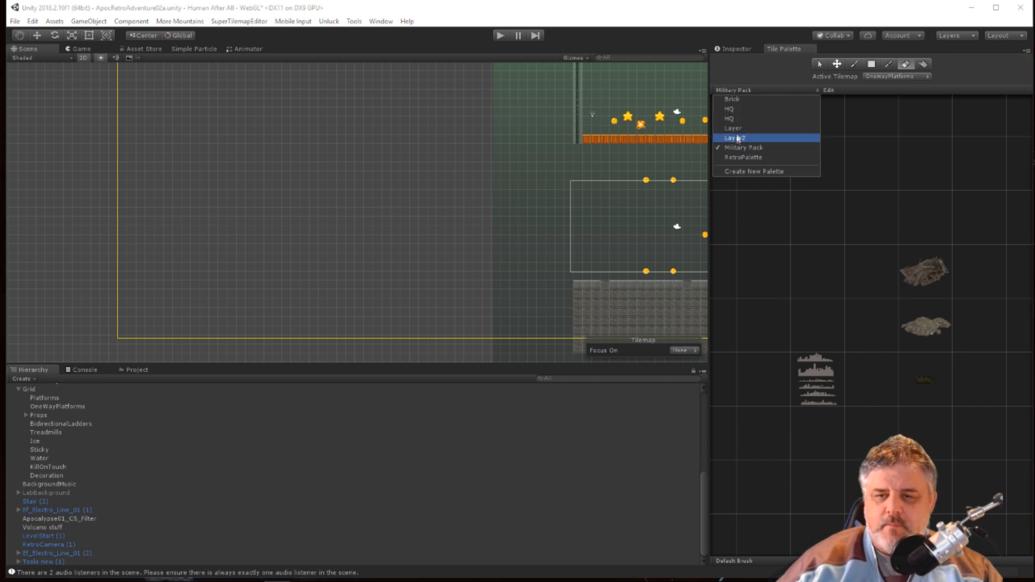
pyautogui.click(733, 118)
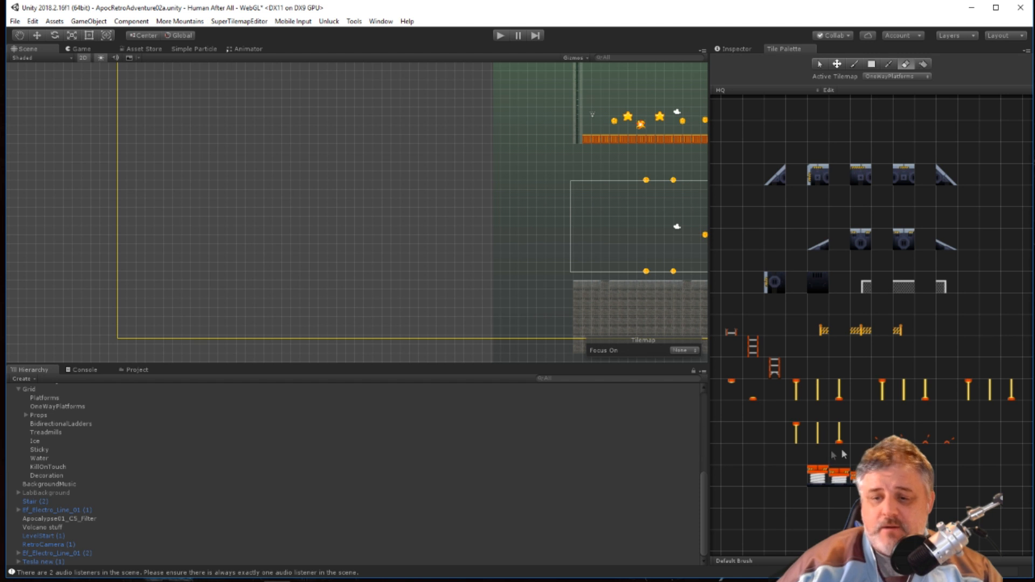
pyautogui.click(723, 91)
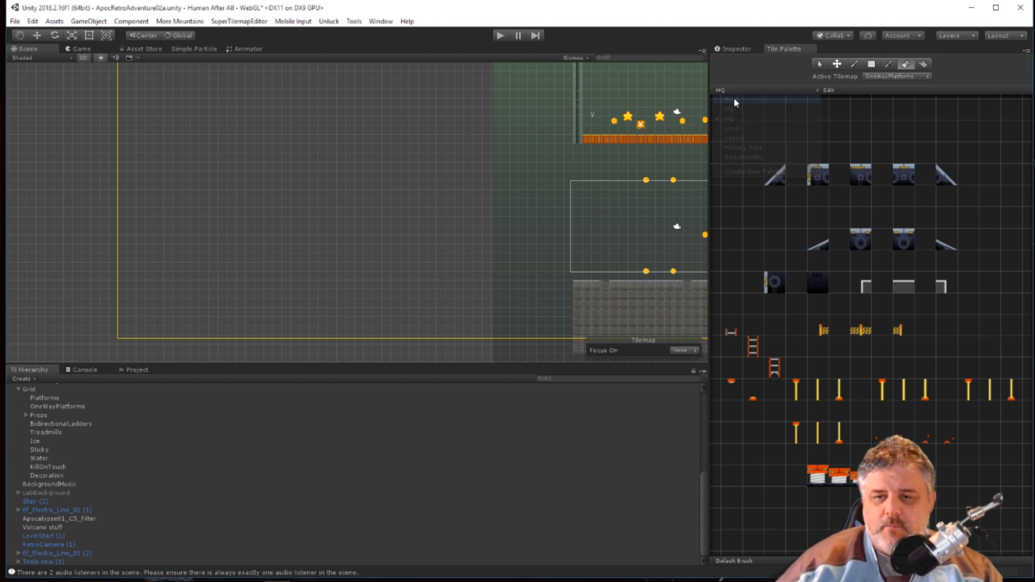
pyautogui.click(733, 99)
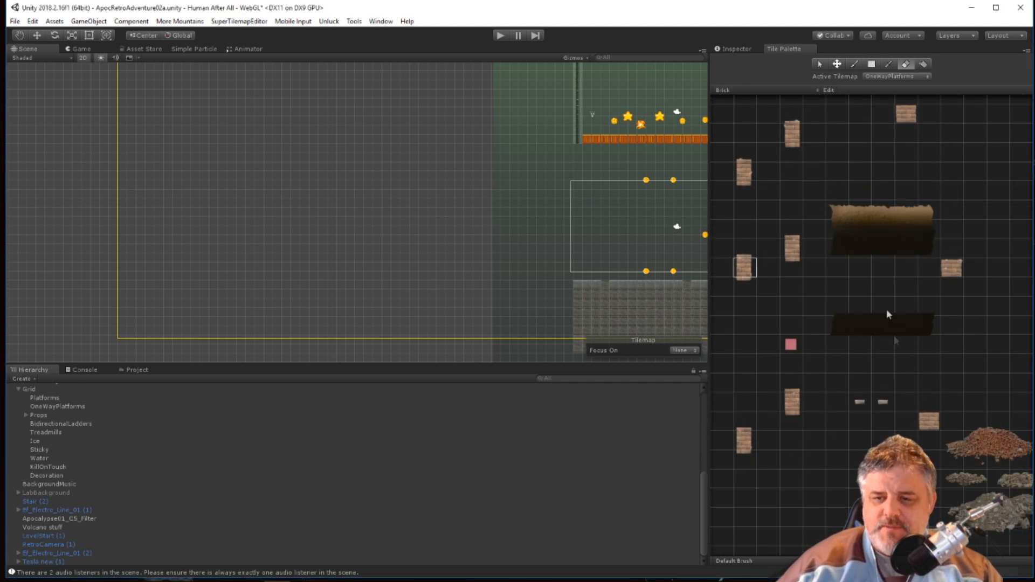
# On the Platforms tilemap, paint a short horizontal brick platform near the left edge of the Level Bounds using a Brick palette tile.
pyautogui.scroll(-1, 844, 377)
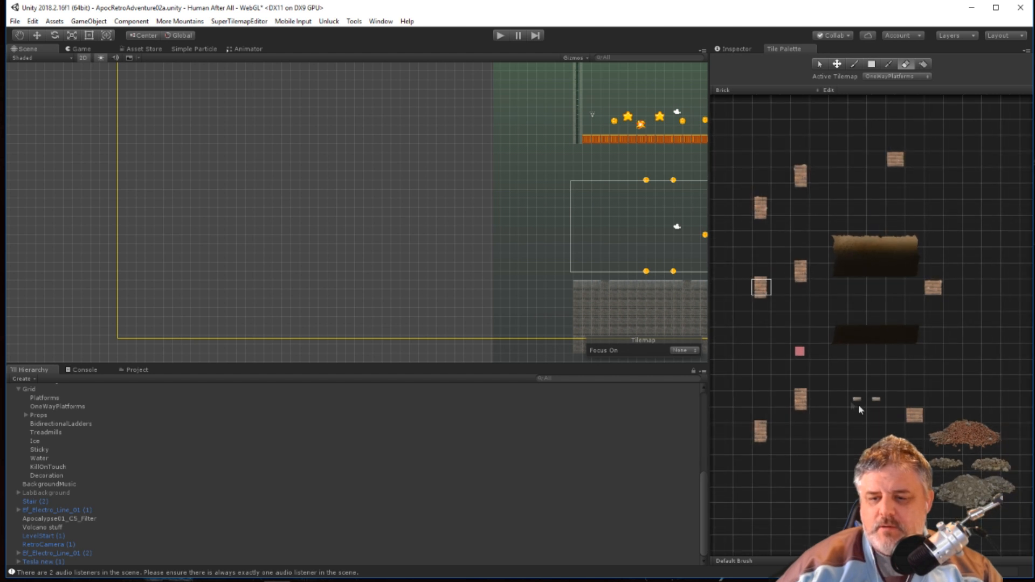
pyautogui.scroll(1, 889, 412)
pyautogui.click(918, 416)
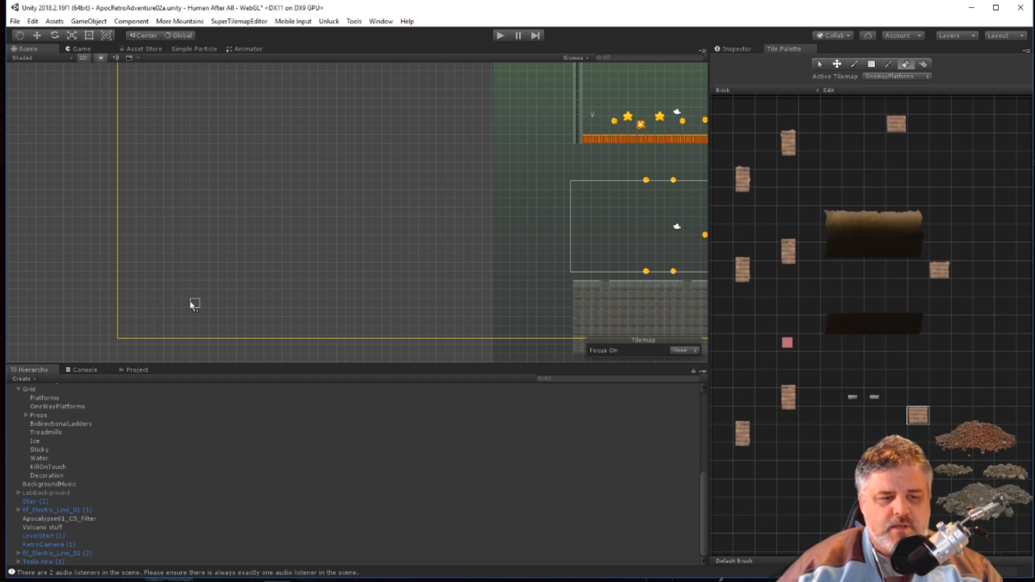
pyautogui.click(896, 77)
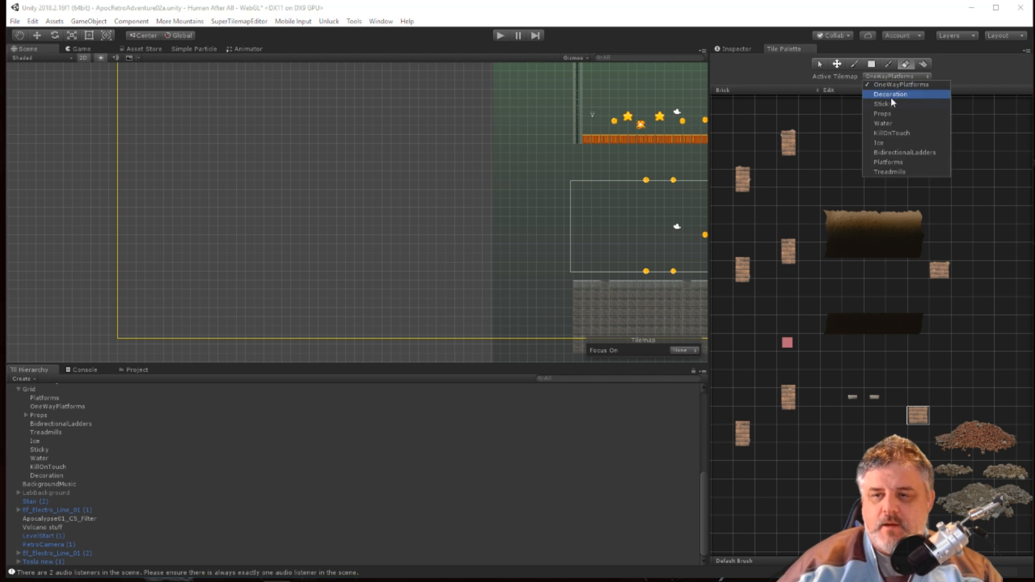
pyautogui.click(898, 162)
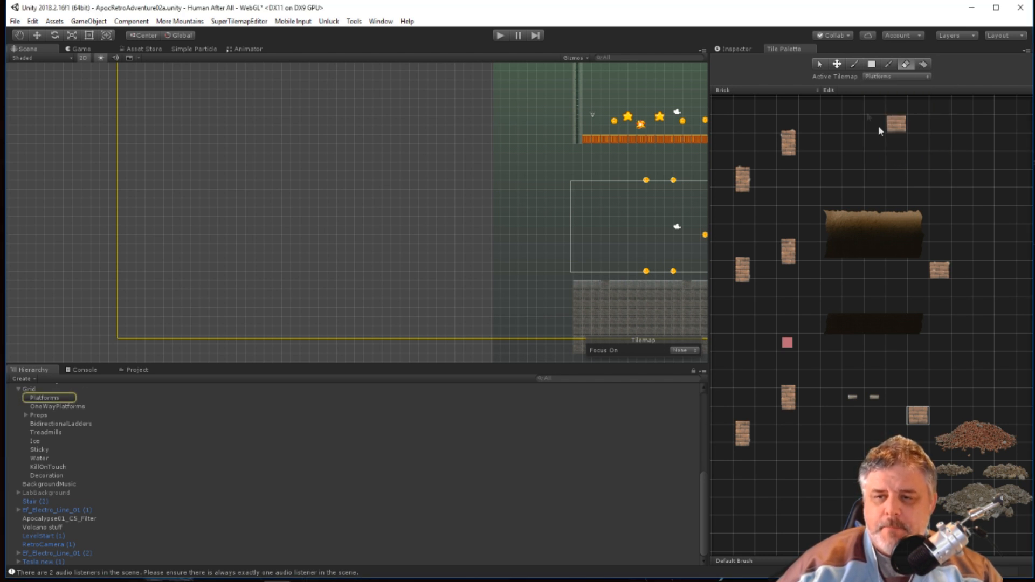
pyautogui.click(853, 64)
pyautogui.click(176, 268)
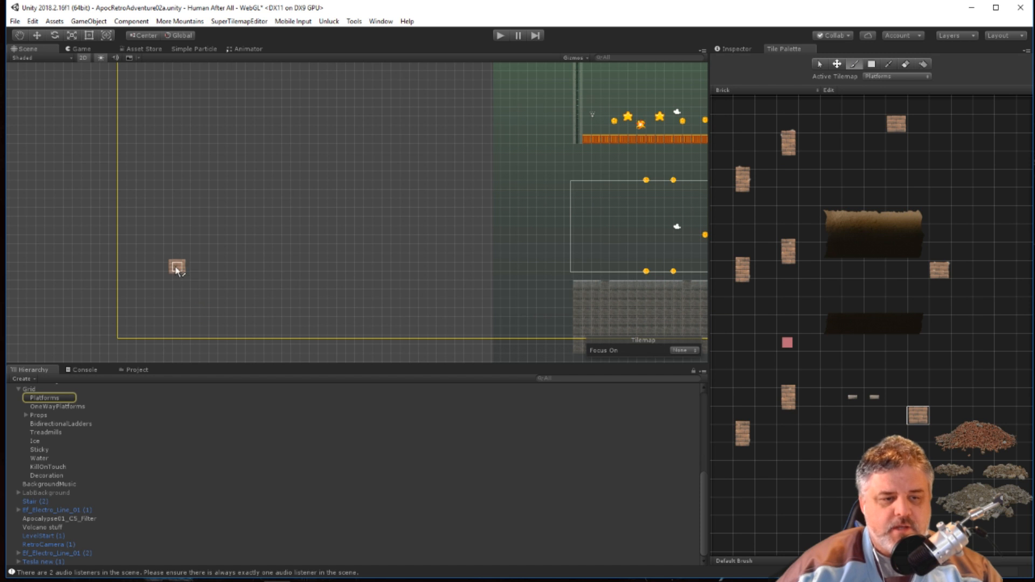
pyautogui.scroll(4, 170, 295)
pyautogui.scroll(3, 170, 296)
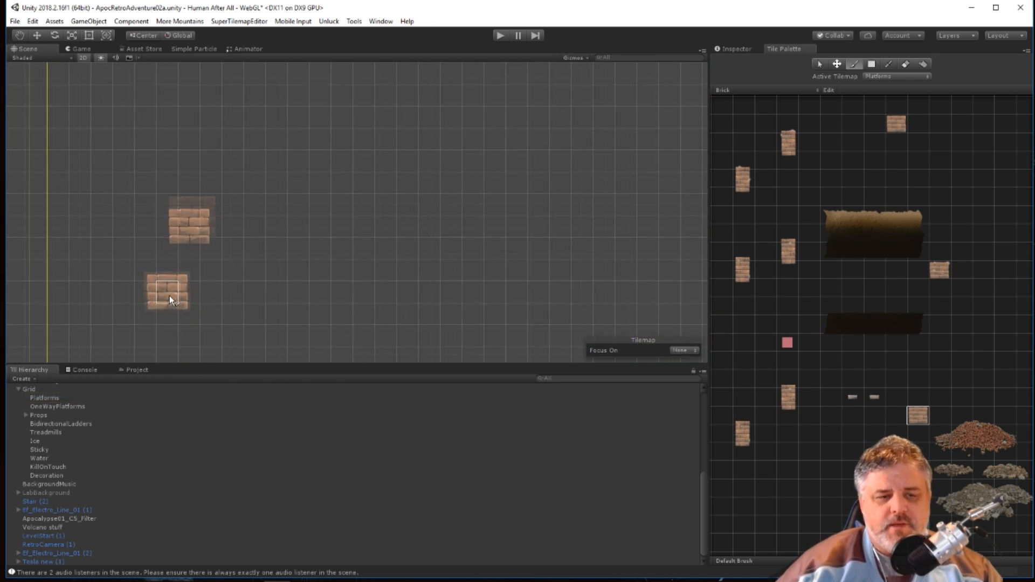
pyautogui.hotkey('ctrl', 'z')
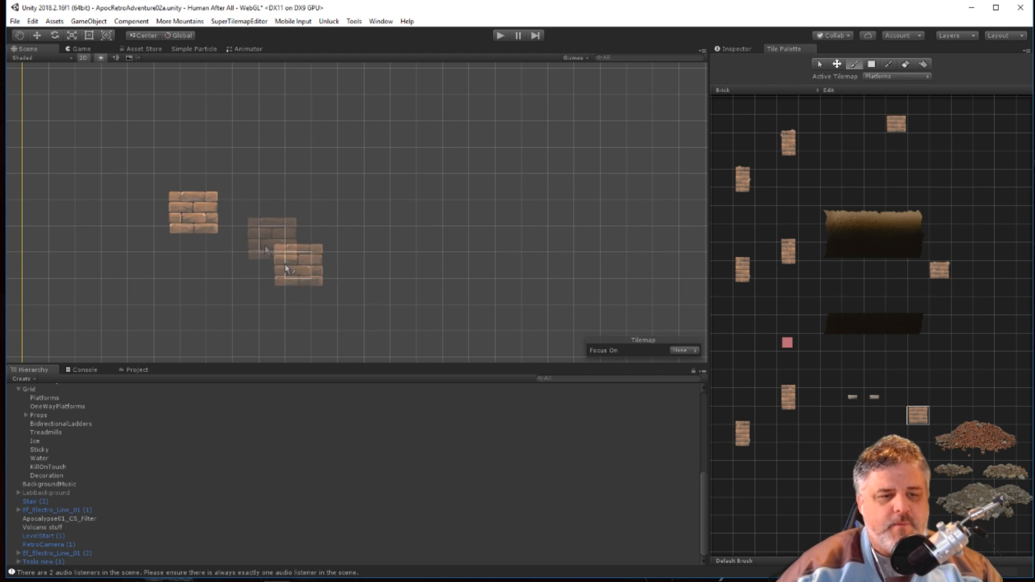
pyautogui.click(224, 206)
pyautogui.moveTo(224, 209); pyautogui.dragTo(337, 213)
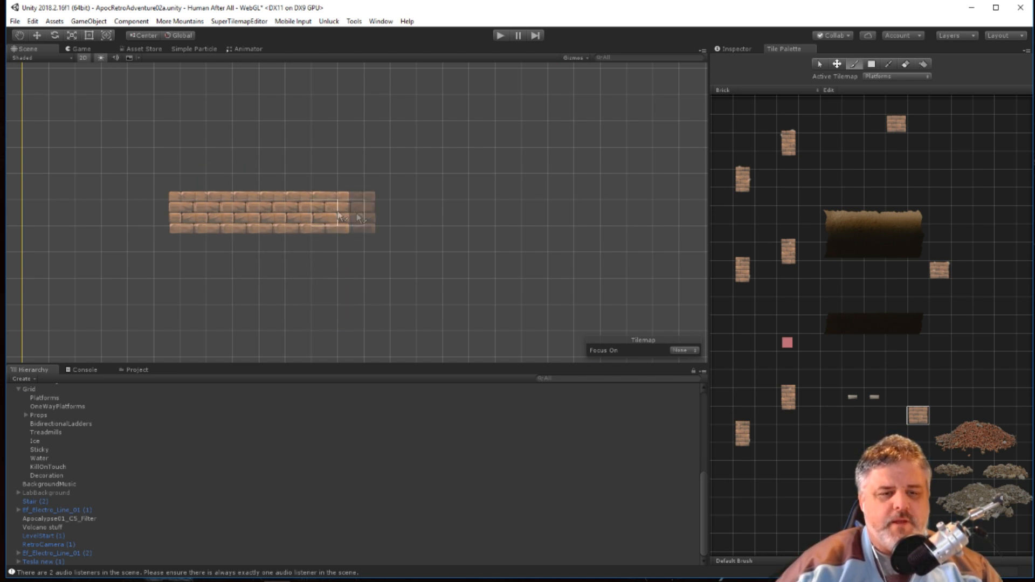
# Erase the test brick platform near the left edge of the Level Bounds.
pyautogui.click(835, 65)
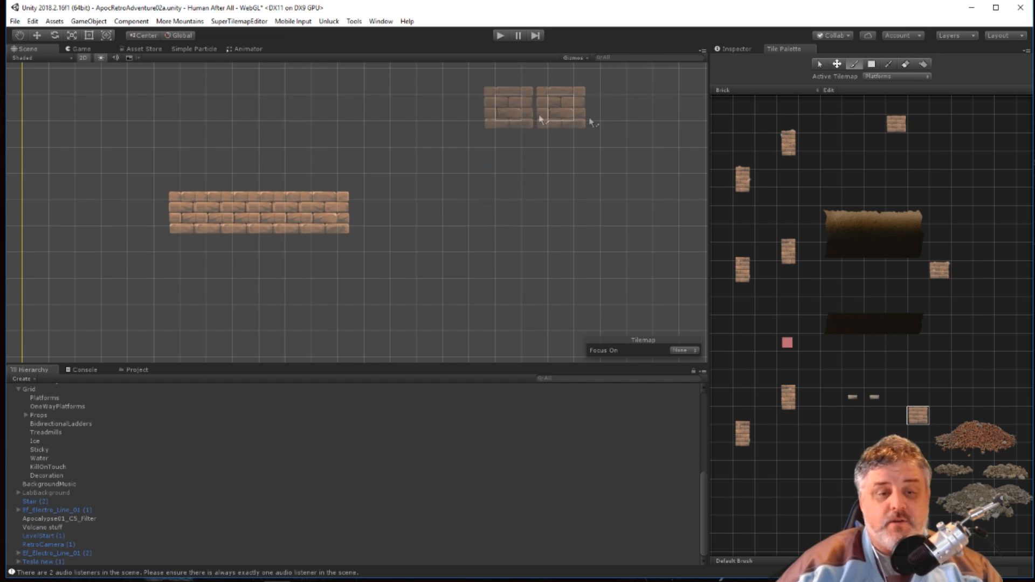
pyautogui.click(905, 64)
pyautogui.moveTo(347, 238); pyautogui.dragTo(243, 215)
pyautogui.scroll(-17, 327, 323)
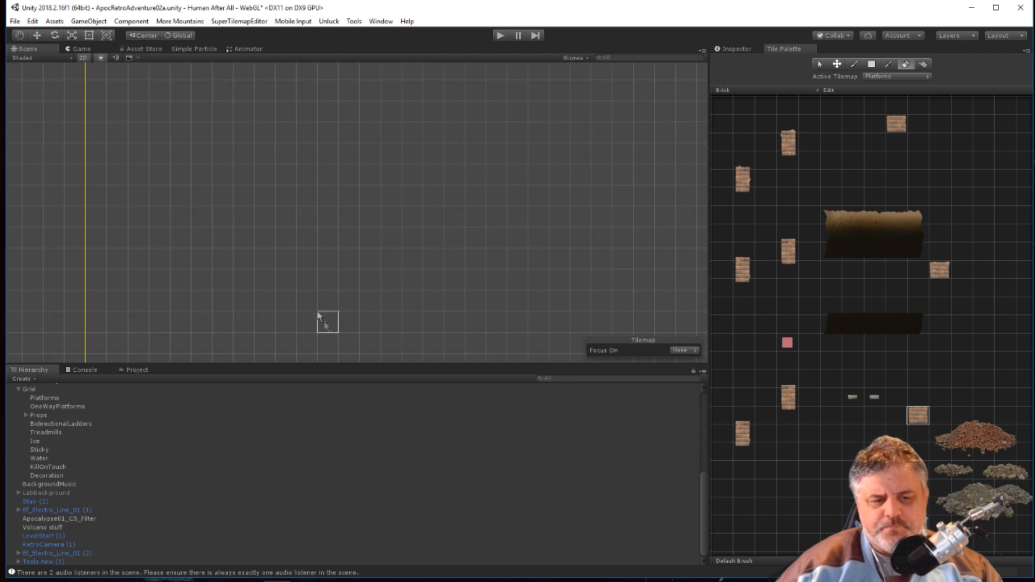
pyautogui.moveTo(500, 302); pyautogui.dragTo(416, 292, button='middle')
pyautogui.scroll(-2, 416, 292)
pyautogui.scroll(-1, 415, 292)
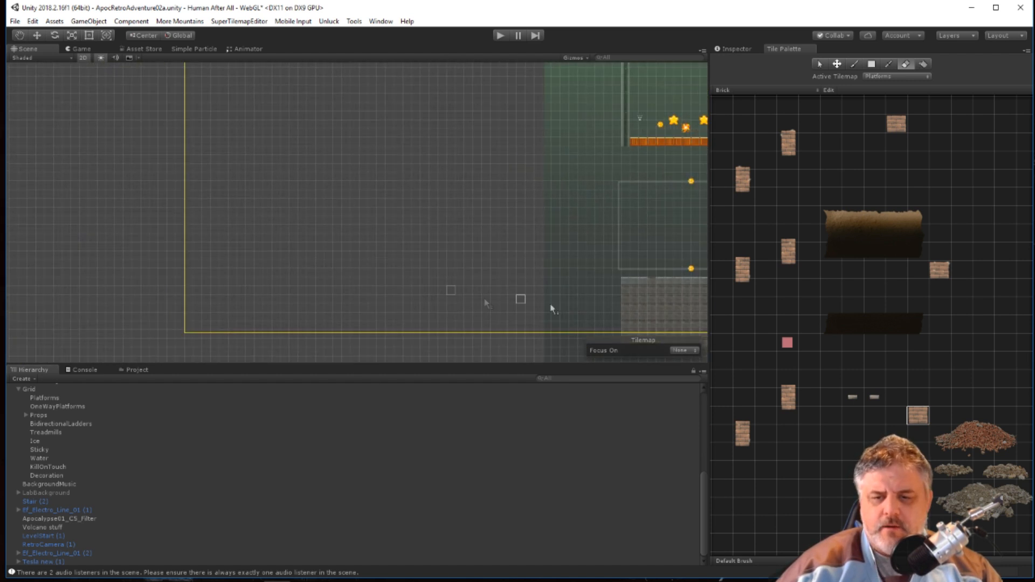
# Using the Layer2 light stone tile, paint the floor leftward from the stone block, rising three tiles to a ledge at the Level Bounds edge.
pyautogui.click(735, 48)
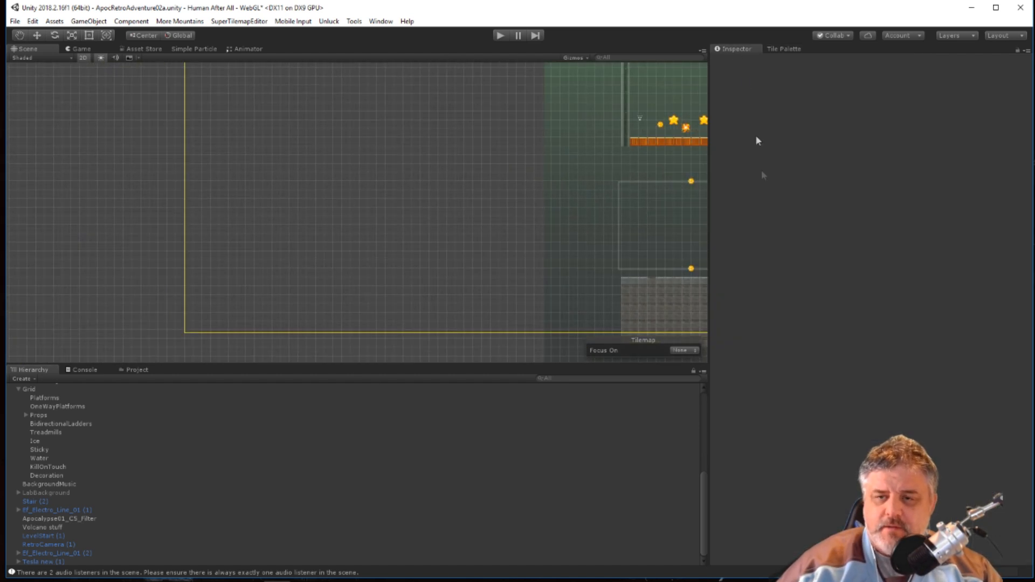
pyautogui.click(782, 48)
pyautogui.click(721, 91)
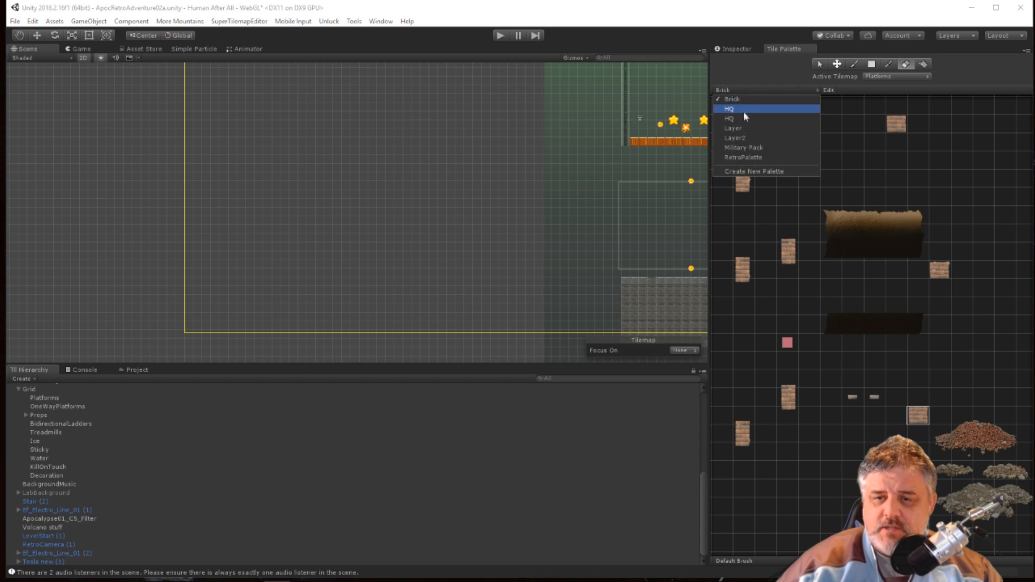
pyautogui.click(755, 139)
pyautogui.click(915, 287)
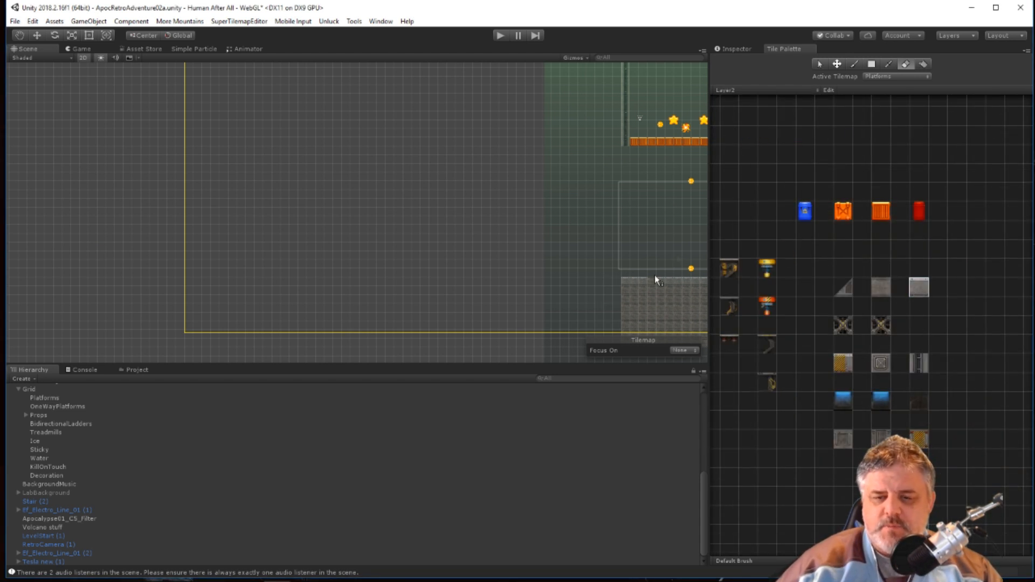
pyautogui.click(853, 65)
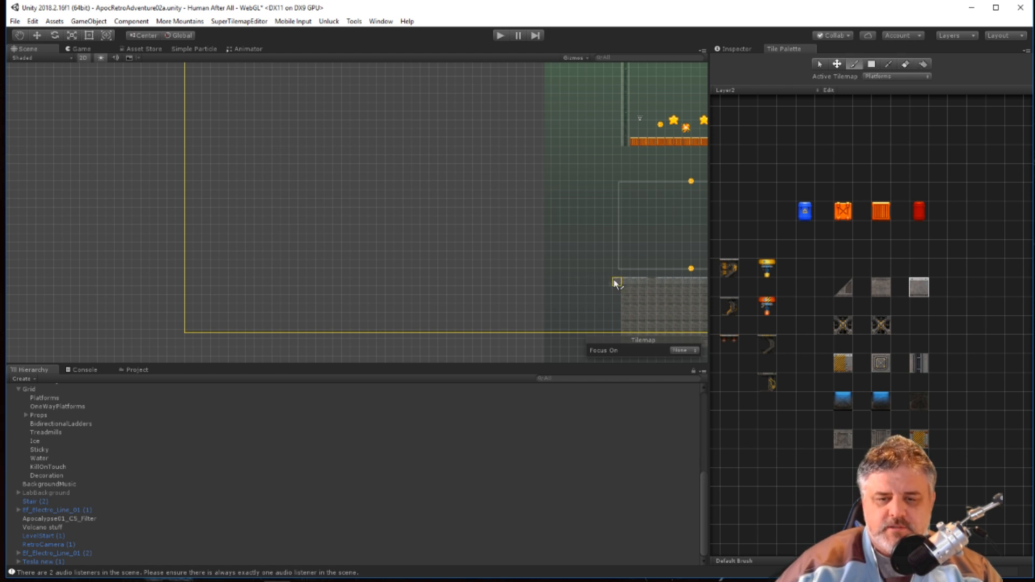
pyautogui.moveTo(539, 280); pyautogui.dragTo(484, 281)
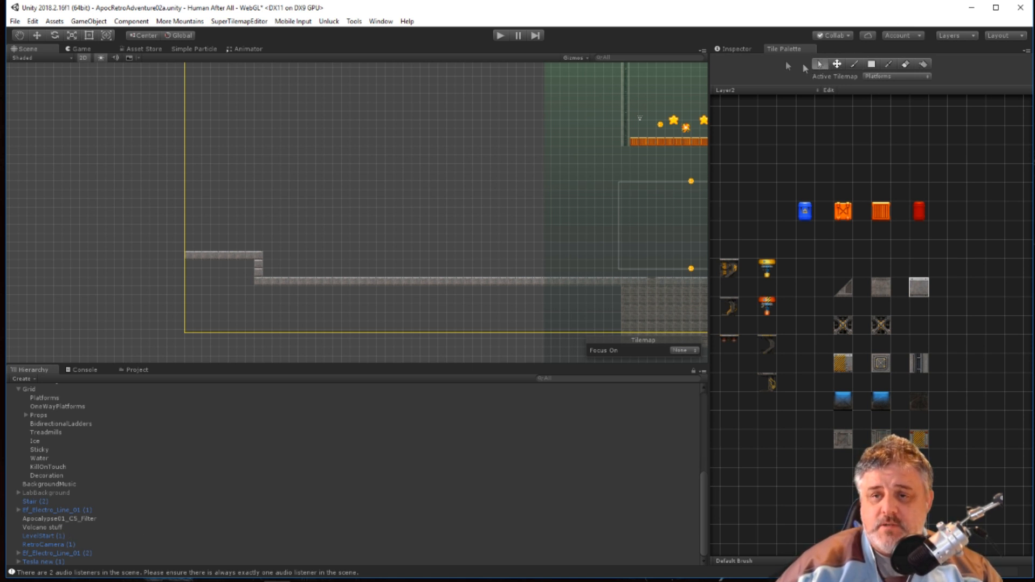
pyautogui.click(733, 49)
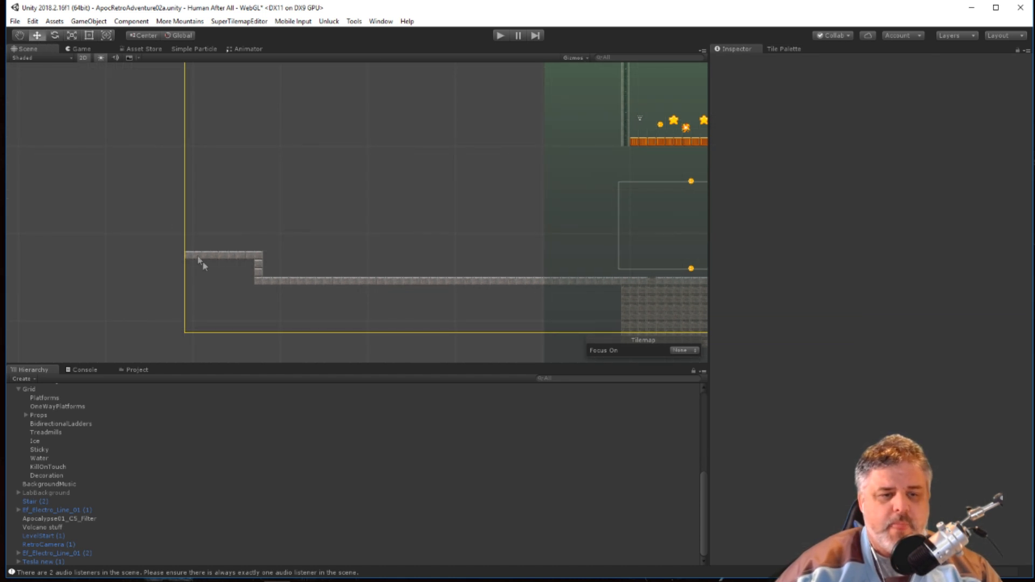
# Inspect the Platforms tilemap's new floor and ledge in relation to the Level Bounds.
pyautogui.click(272, 284)
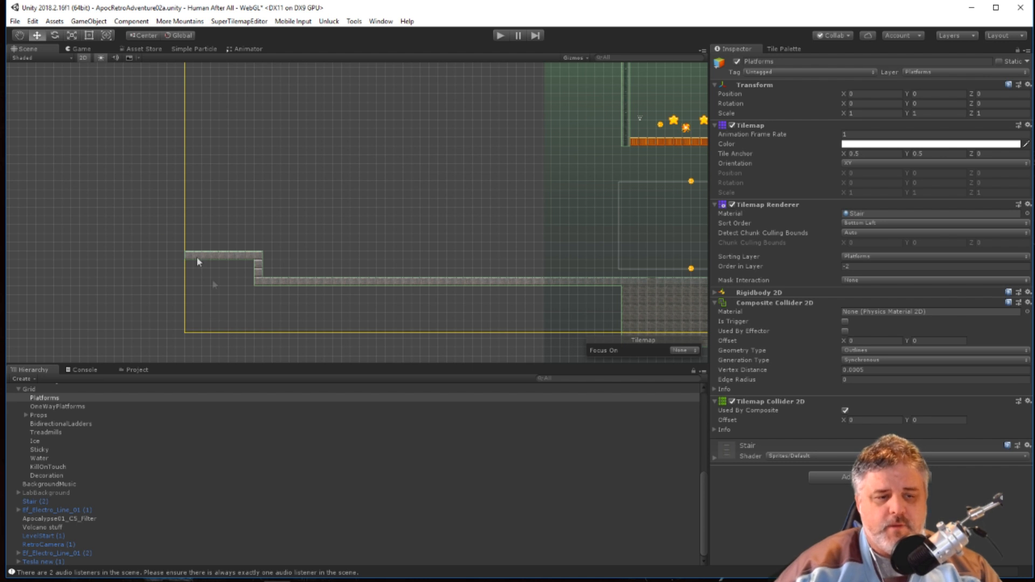
pyautogui.scroll(-6, 411, 229)
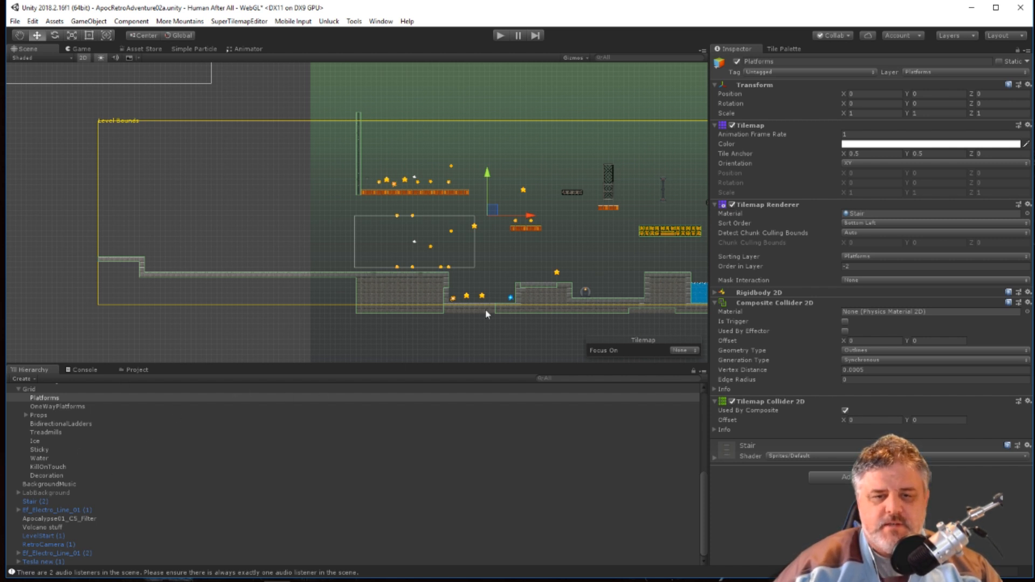
pyautogui.scroll(-2, 625, 266)
pyautogui.moveTo(626, 266); pyautogui.dragTo(371, 262, button='middle')
pyautogui.moveTo(335, 209); pyautogui.dragTo(573, 232, button='middle')
pyautogui.moveTo(244, 246); pyautogui.dragTo(372, 243, button='middle')
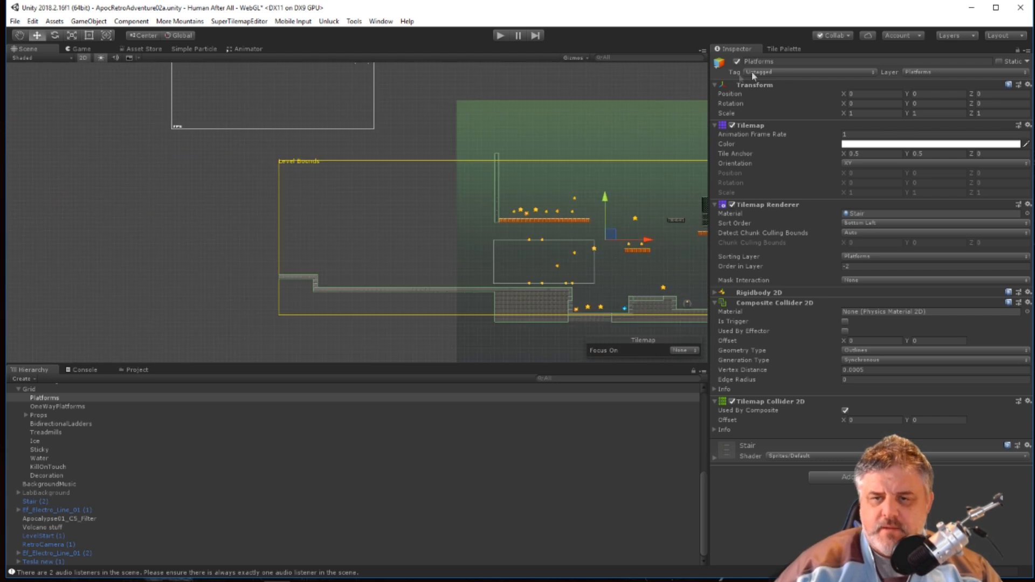
pyautogui.scroll(1, 275, 288)
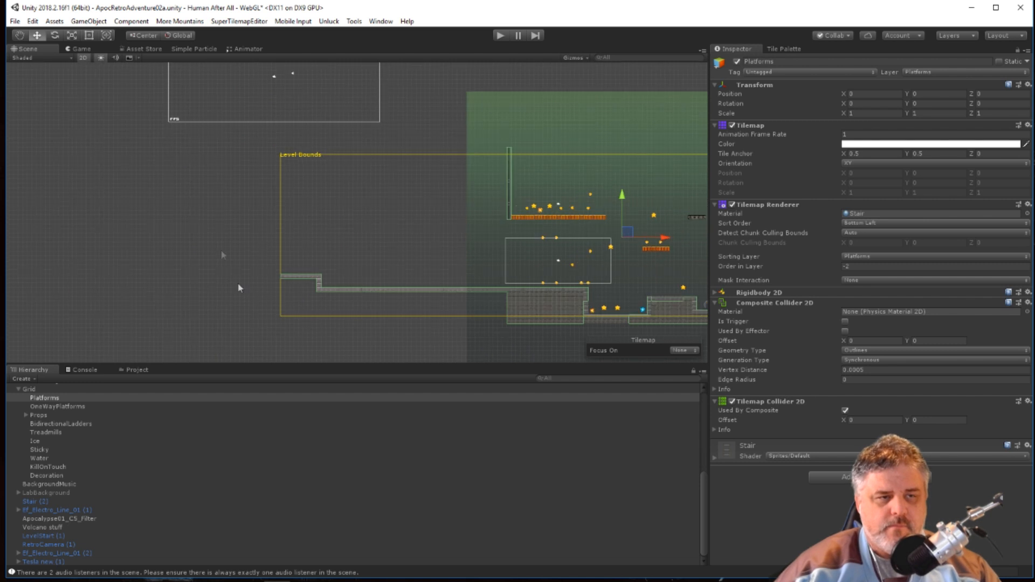
# Add a UI Image object to the scene.
pyautogui.click(87, 21)
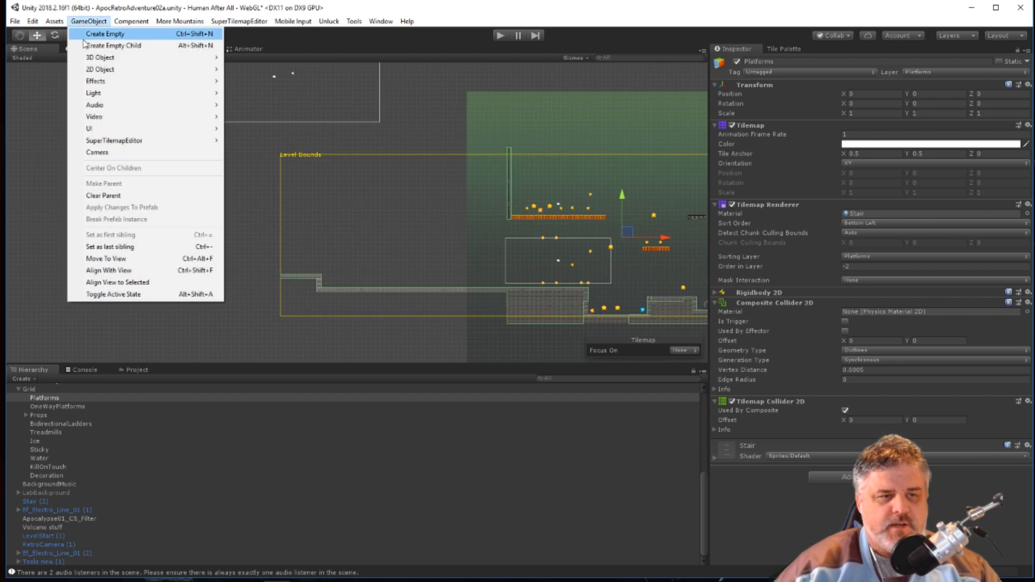
pyautogui.moveTo(90, 130)
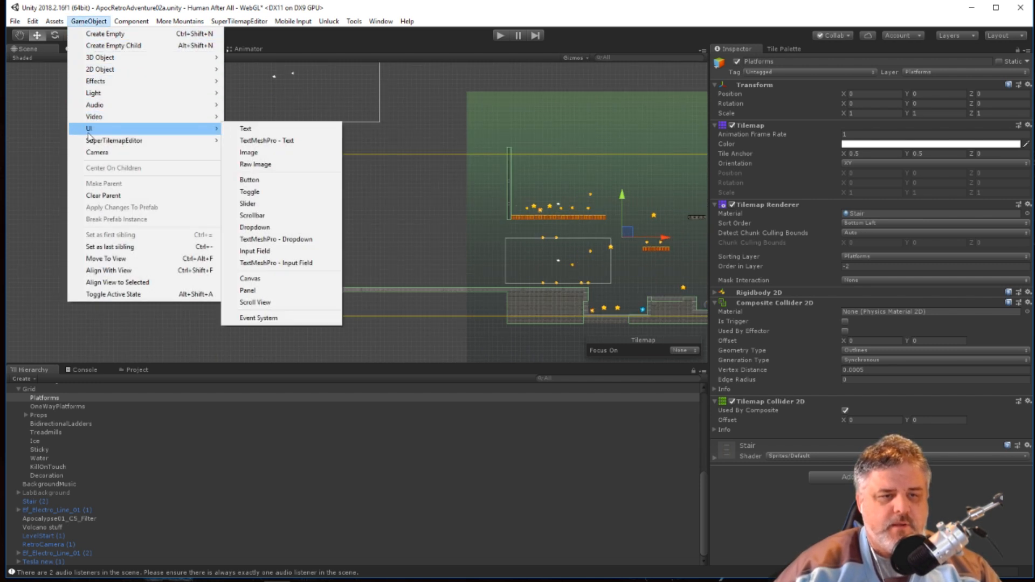
pyautogui.click(227, 154)
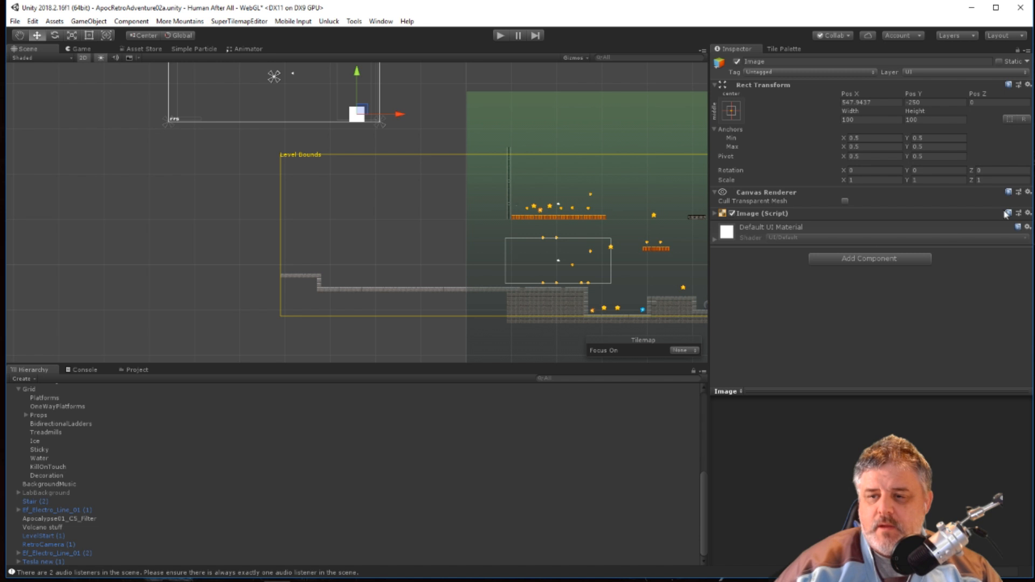
# Browse the available sprites and set the Image's source to the orange-cracked lava rock Block sprite.
pyautogui.click(716, 213)
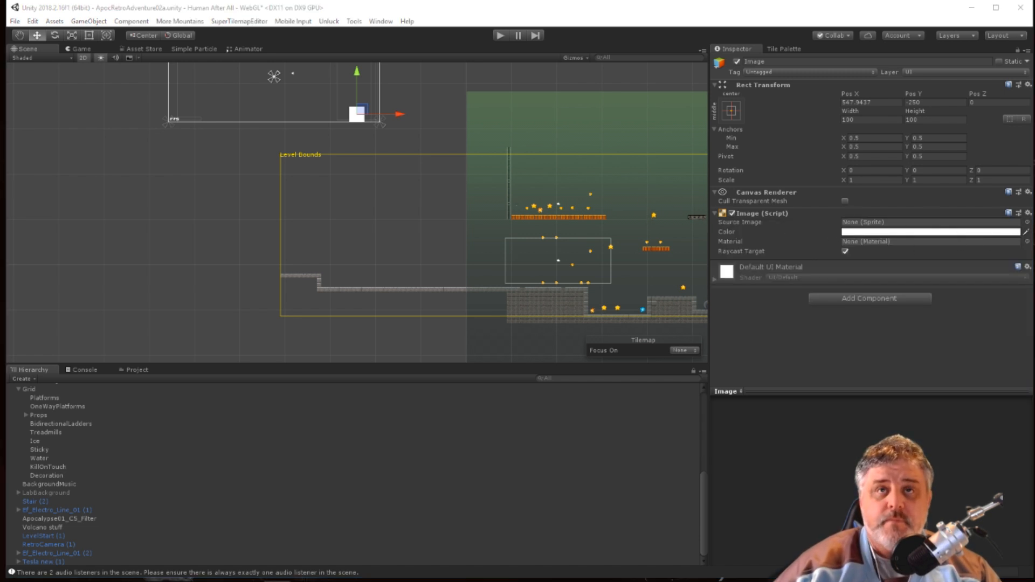
pyautogui.moveTo(517, 0); pyautogui.dragTo(369, 79)
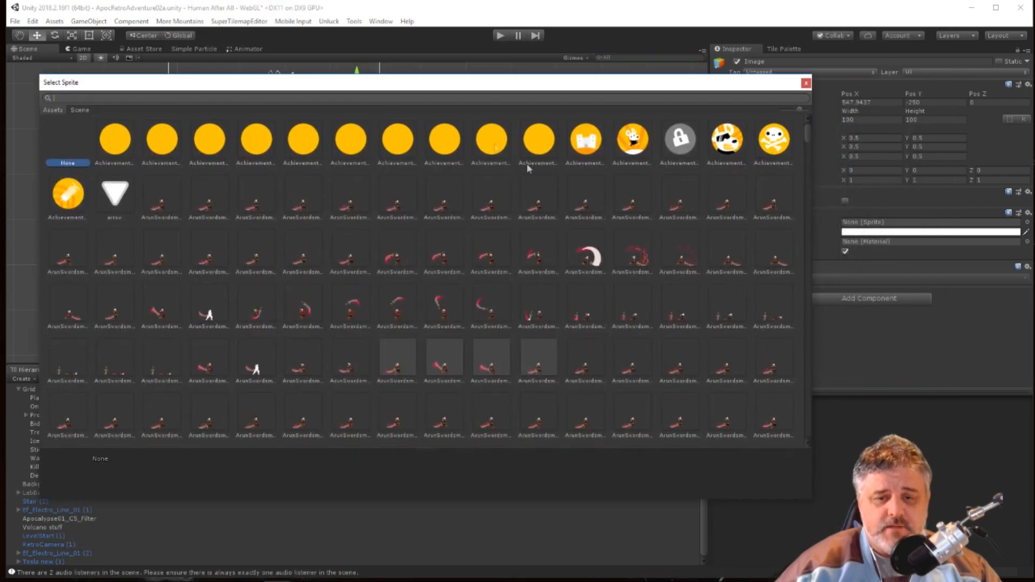
pyautogui.scroll(-10, 546, 229)
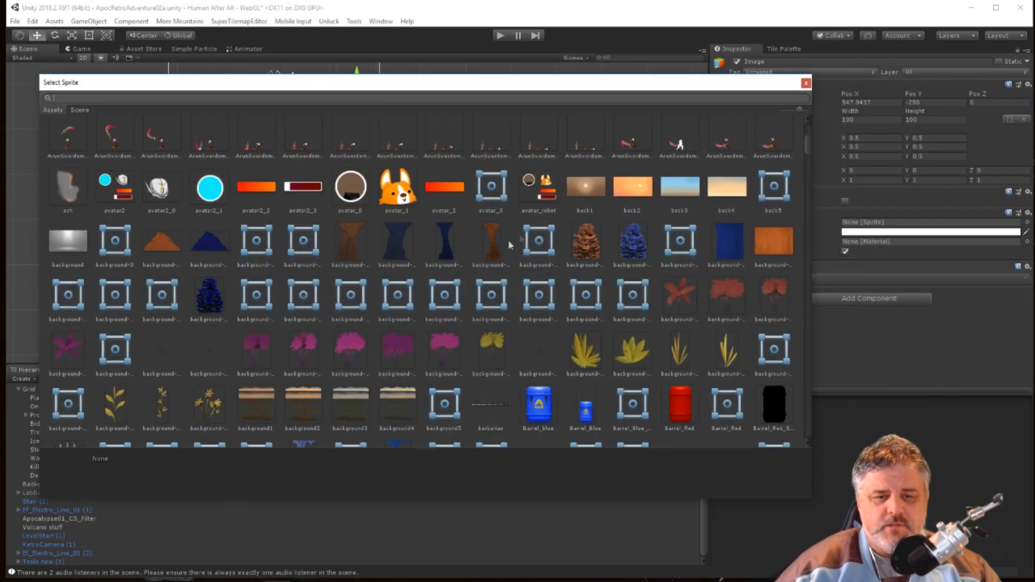
pyautogui.scroll(-5, 471, 272)
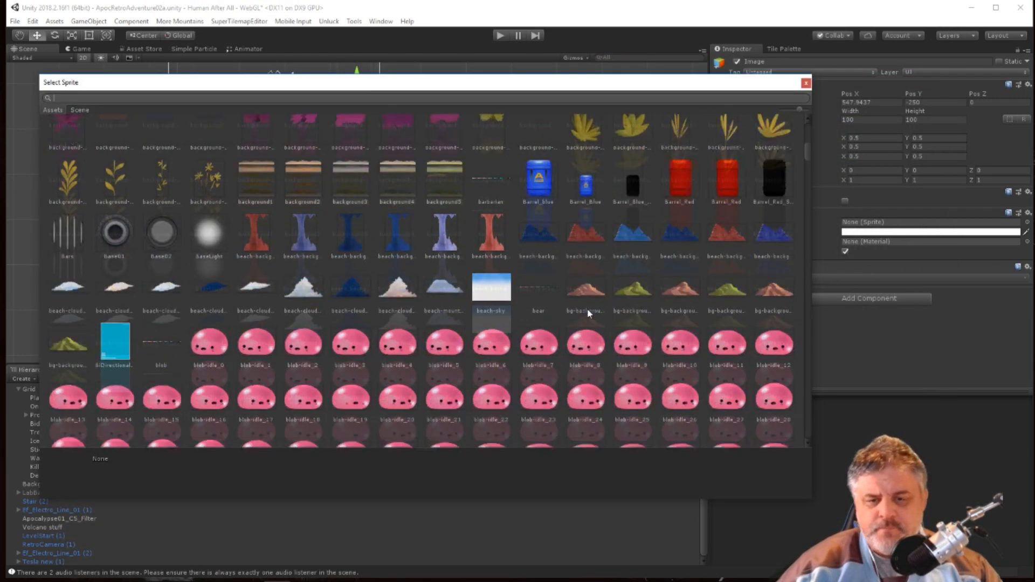
pyautogui.scroll(-4, 571, 306)
pyautogui.scroll(1, 566, 296)
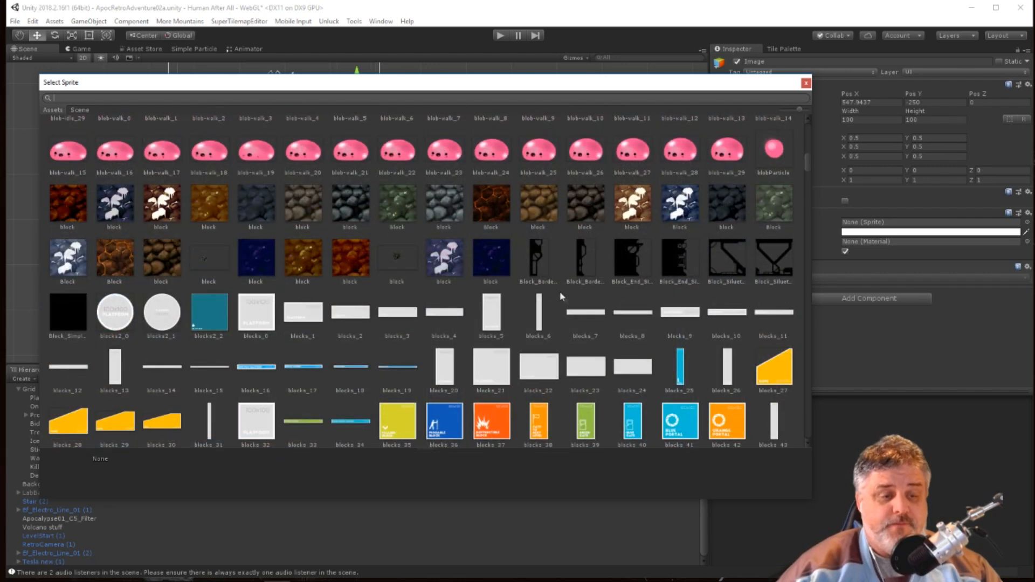
pyautogui.doubleClick(111, 256)
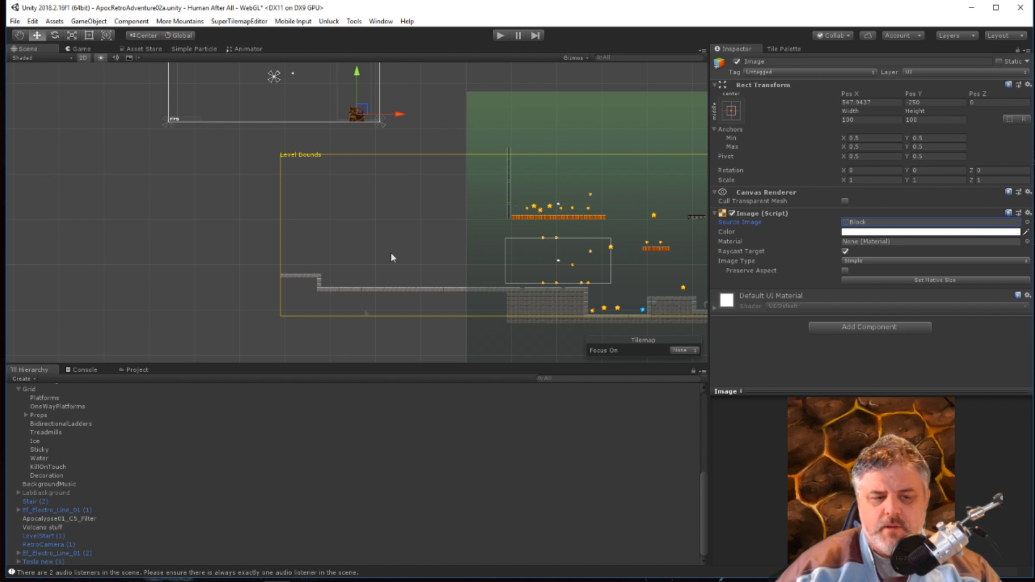
# Move the lava rock Image onto the raised ledge, flush with its upper surface and the left edge of the Level Bounds.
pyautogui.scroll(-4, 192, 329)
pyautogui.moveTo(302, 141); pyautogui.dragTo(275, 257)
pyautogui.scroll(1, 327, 294)
pyautogui.scroll(6, 327, 294)
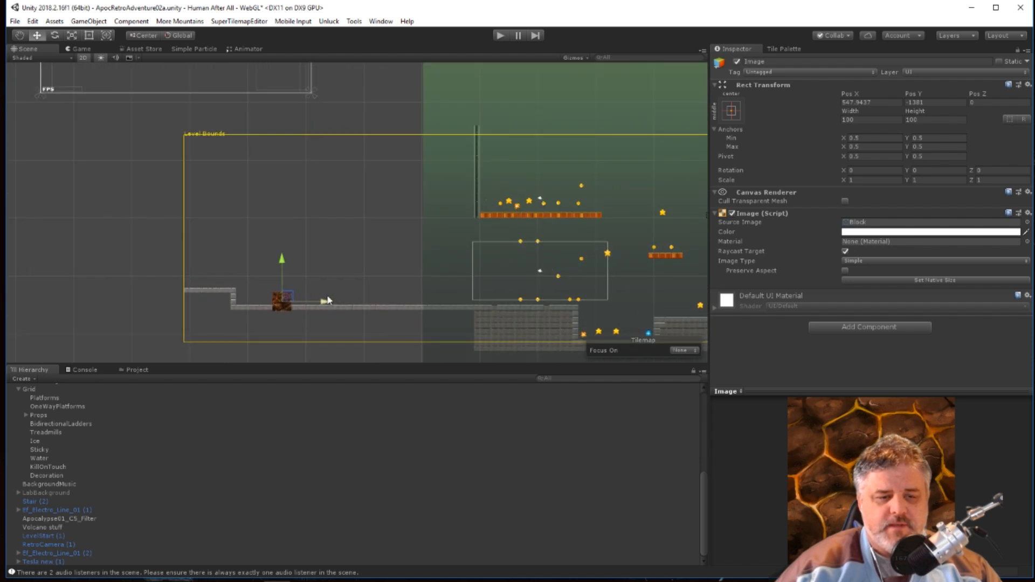
pyautogui.scroll(3, 482, 249)
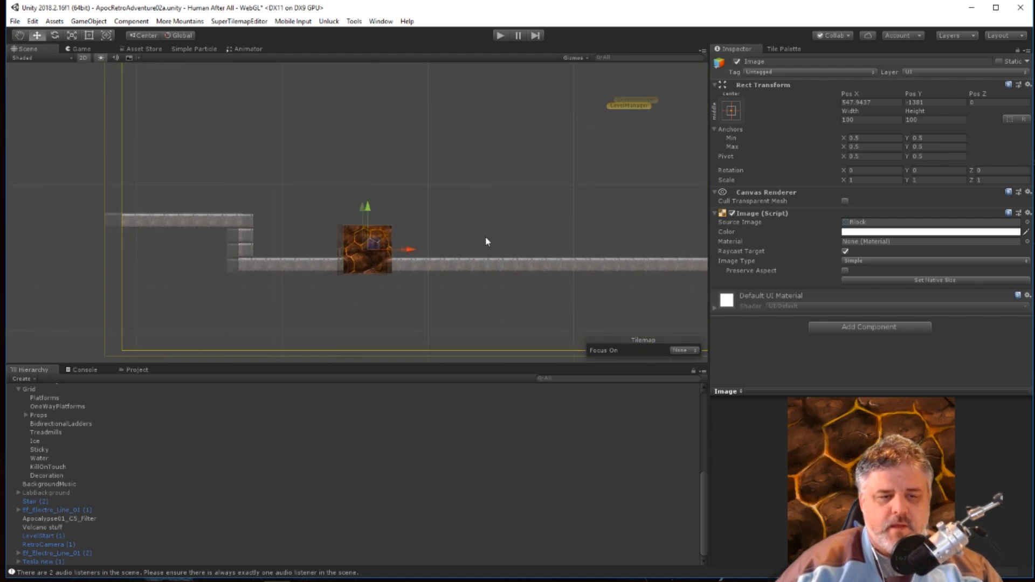
pyautogui.moveTo(389, 251); pyautogui.dragTo(120, 252)
pyautogui.moveTo(95, 213); pyautogui.dragTo(99, 198)
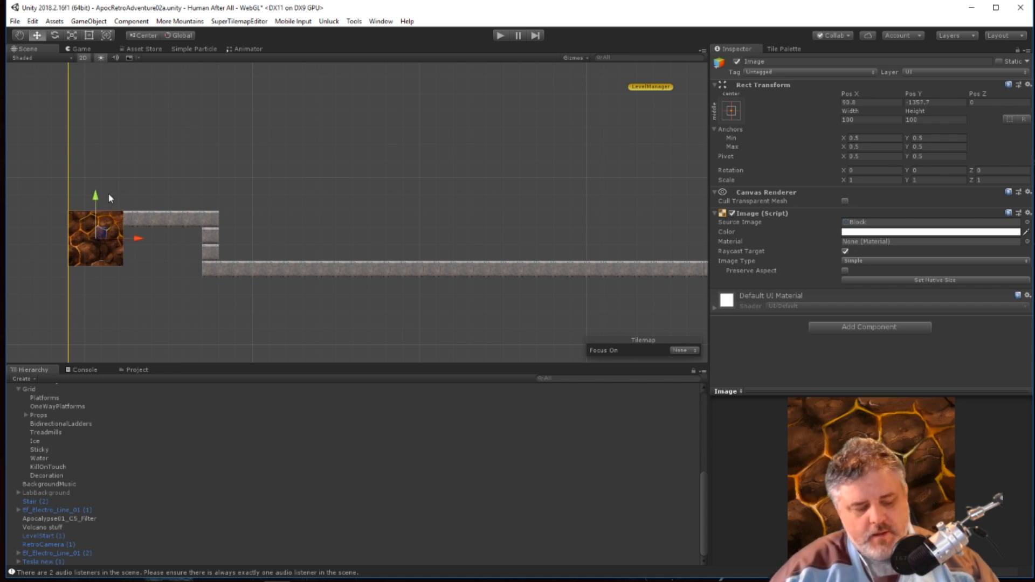
# Duplicate the lava rock Image three times, placing two copies along the ledge and one on the lower floor beside the step.
pyautogui.hotkey('ctrl', 'd')
pyautogui.moveTo(138, 238); pyautogui.dragTo(193, 233)
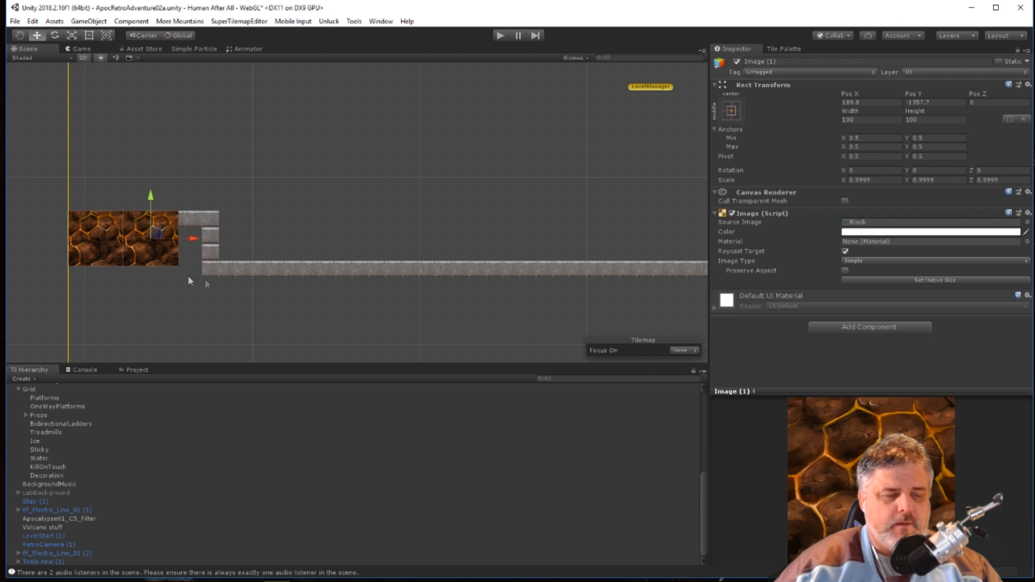
pyautogui.hotkey('ctrl', 'd')
pyautogui.moveTo(193, 239); pyautogui.dragTo(305, 243)
pyautogui.hotkey('ctrl', 'd')
pyautogui.moveTo(263, 197); pyautogui.dragTo(258, 248)
pyautogui.moveTo(302, 289)
pyautogui.mouseDown()
pyautogui.moveTo(277, 296)
pyautogui.moveTo(285, 296)
pyautogui.mouseUp()
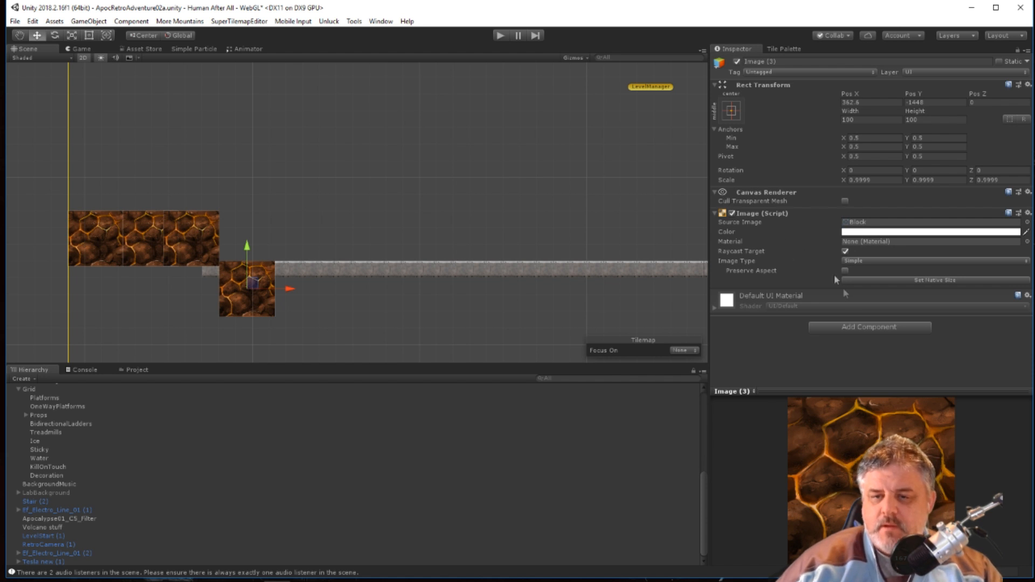
pyautogui.click(933, 73)
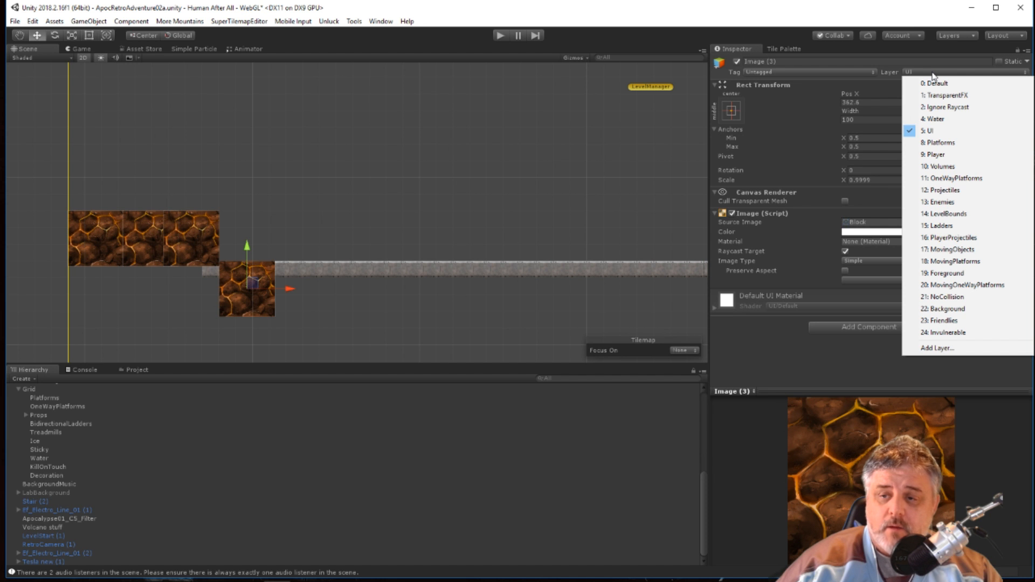
pyautogui.click(768, 18)
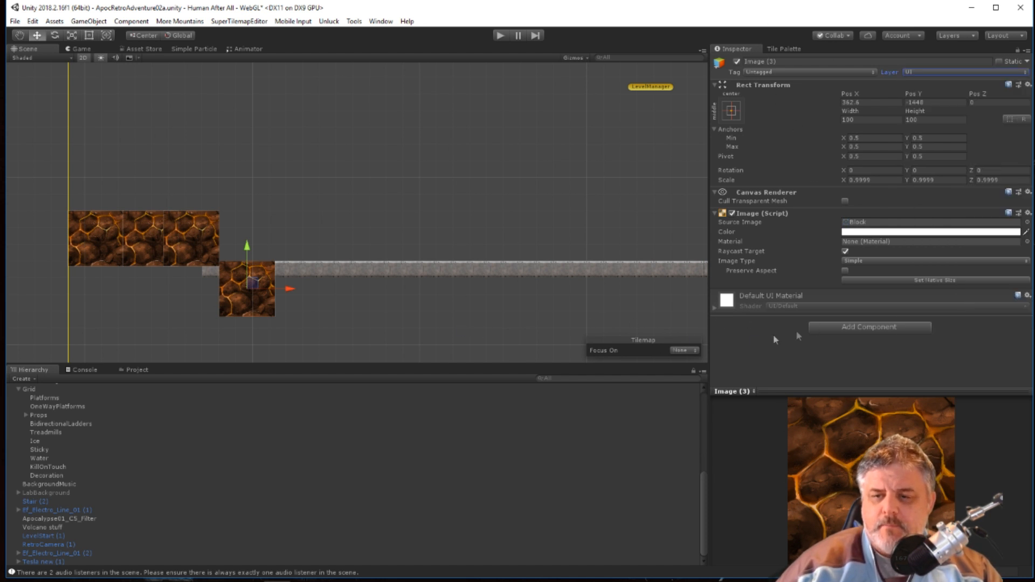
# Move the LevelStart checkpoint above the raised ledge at the left edge of the Level Bounds and play-test the level from there.
pyautogui.scroll(-5, 450, 295)
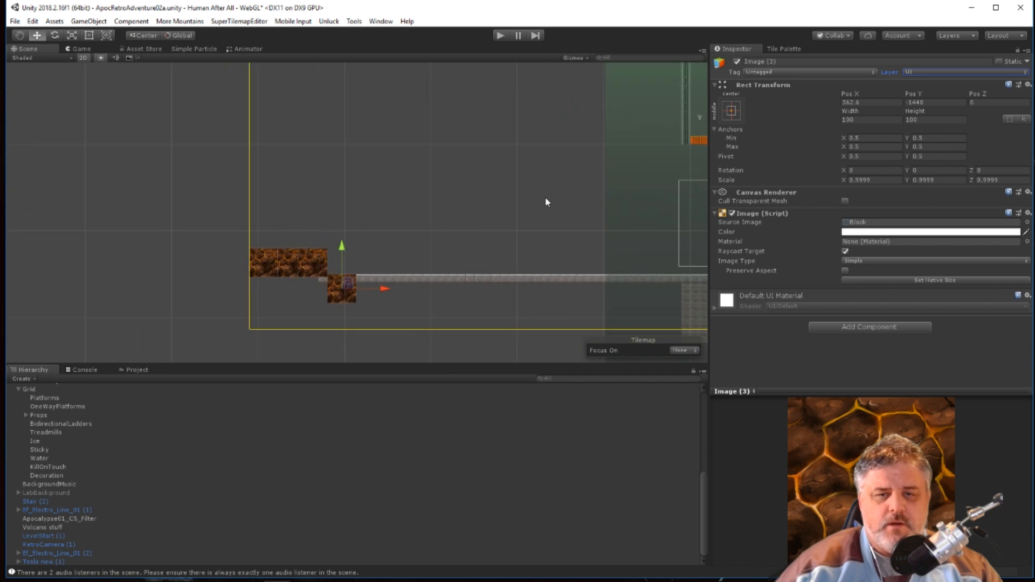
pyautogui.moveTo(546, 197); pyautogui.dragTo(454, 197, button='middle')
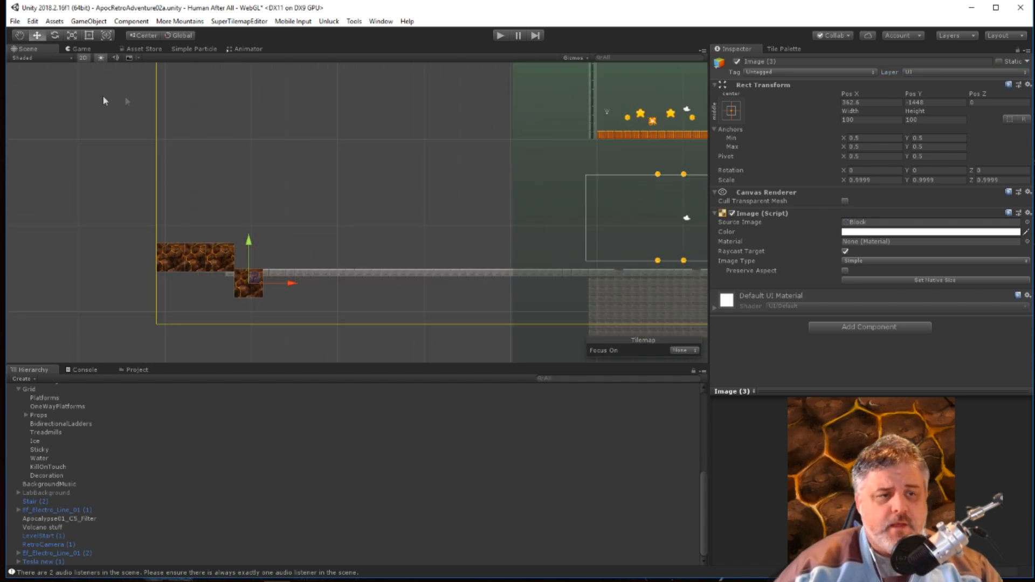
pyautogui.scroll(5, 517, 406)
pyautogui.scroll(4, 617, 224)
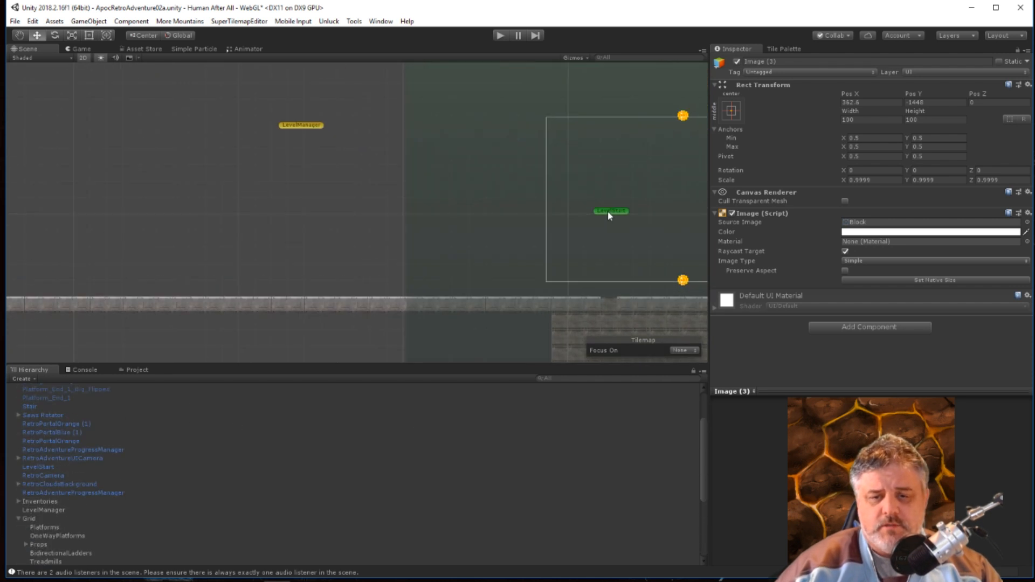
pyautogui.click(606, 212)
pyautogui.moveTo(658, 213); pyautogui.dragTo(148, 219)
pyautogui.moveTo(322, 236); pyautogui.dragTo(723, 225, button='middle')
pyautogui.moveTo(553, 204); pyautogui.dragTo(208, 202)
pyautogui.click(502, 39)
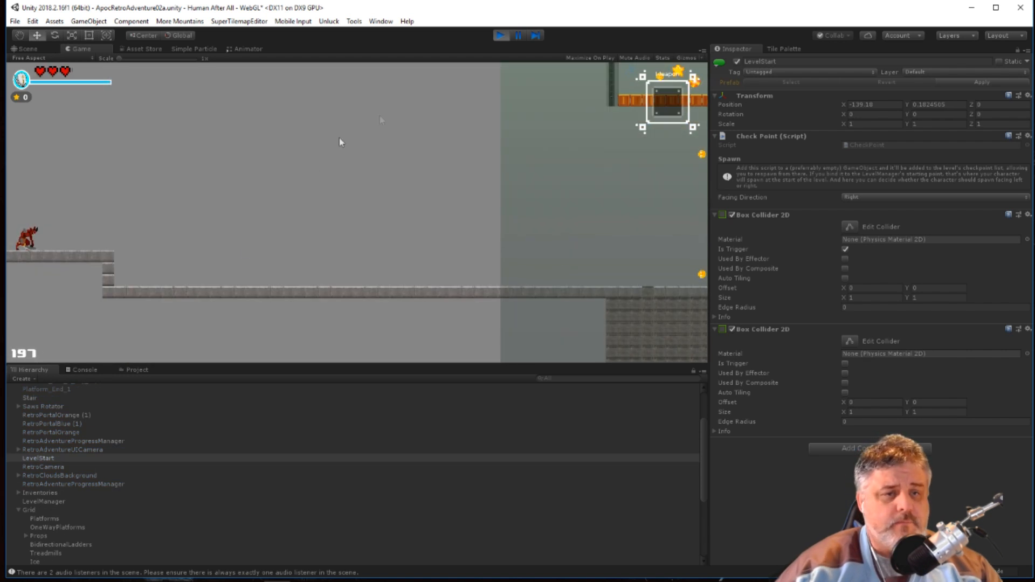
pyautogui.click(500, 36)
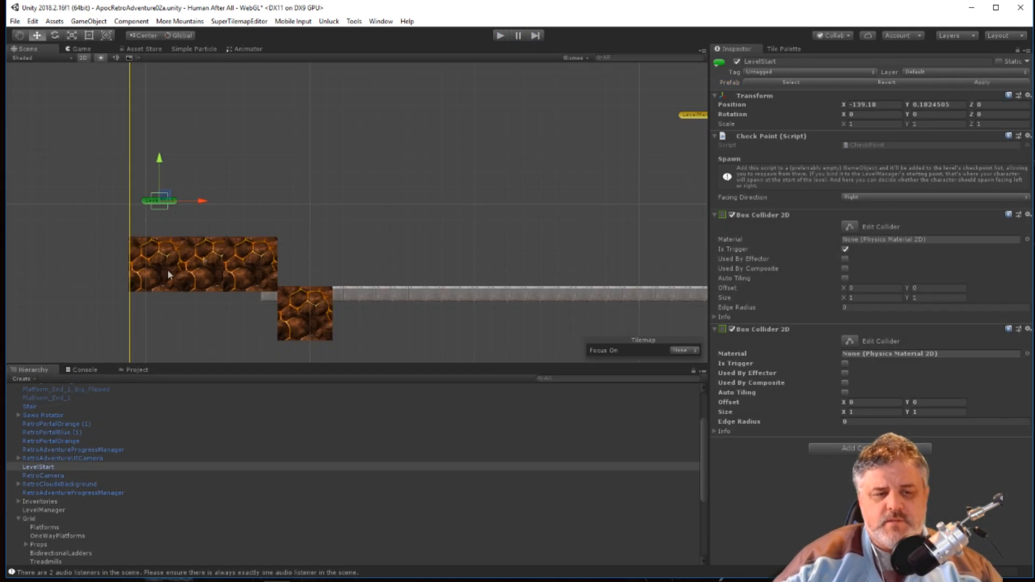
# Set the layer of the middle lava rock Image on the ledge to Background and play-test the level.
pyautogui.click(237, 279)
pyautogui.scroll(-5, 420, 259)
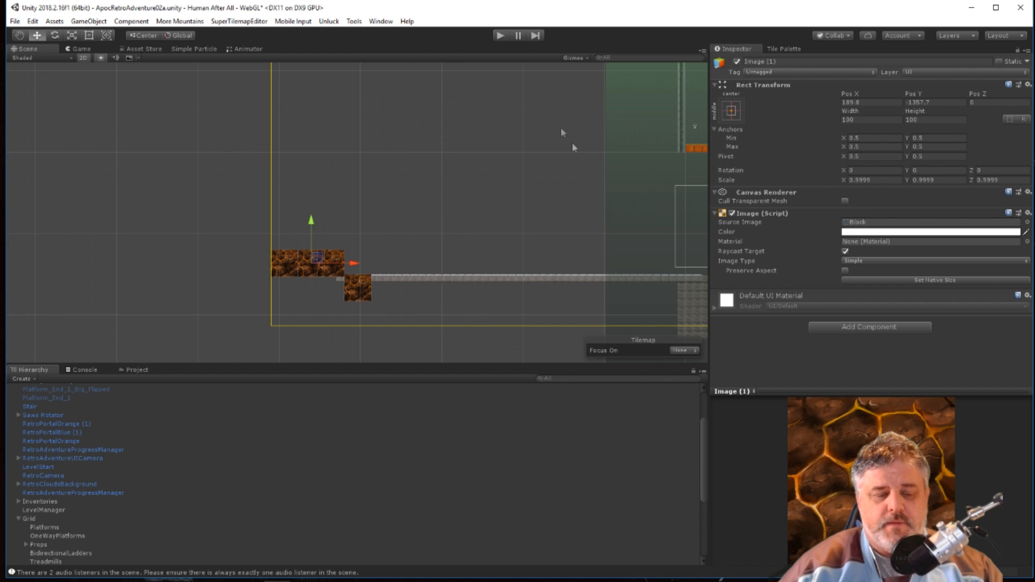
pyautogui.scroll(-4, 503, 219)
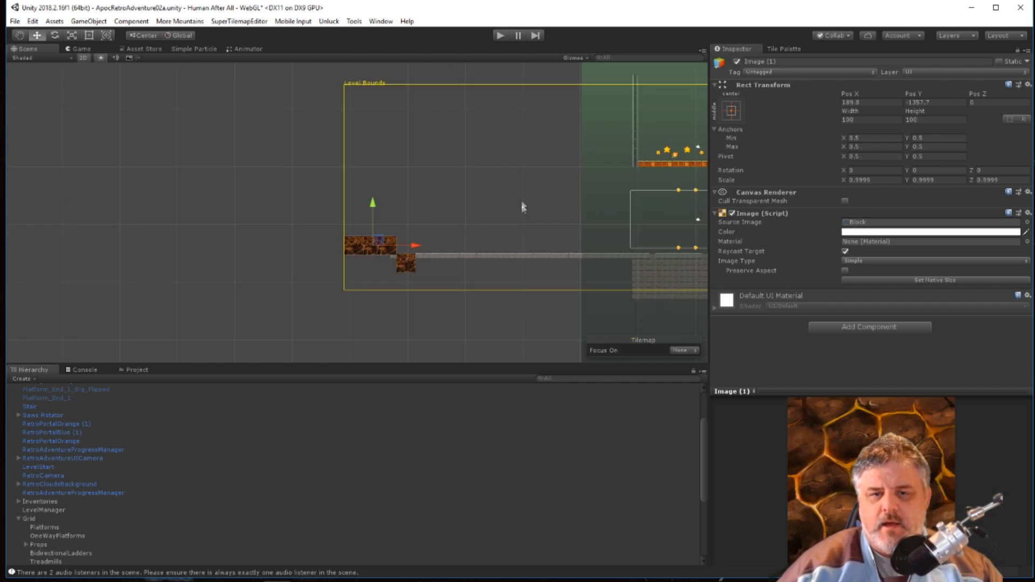
pyautogui.moveTo(504, 177); pyautogui.dragTo(303, 171, button='middle')
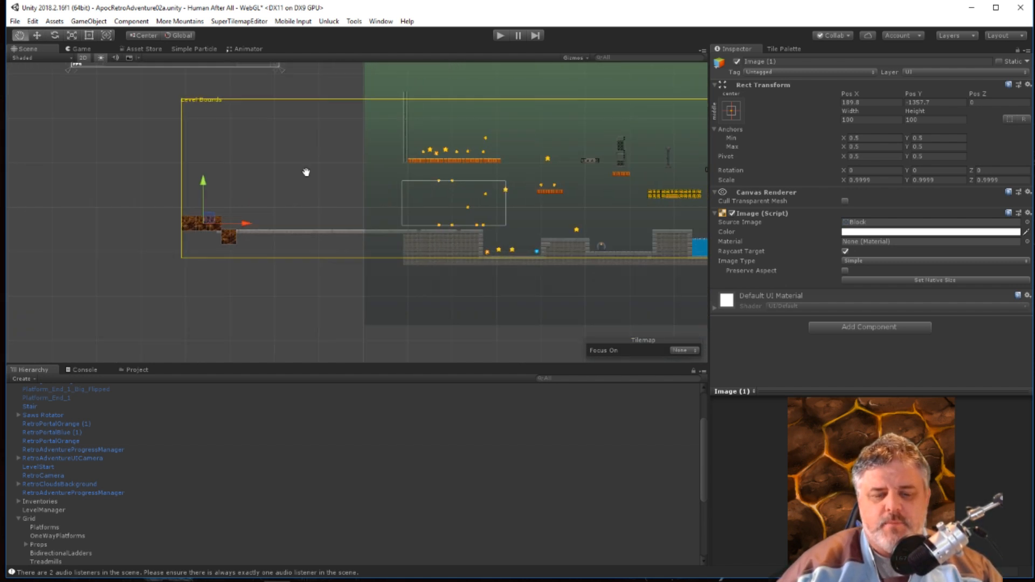
pyautogui.moveTo(625, 212); pyautogui.dragTo(478, 184, button='middle')
pyautogui.click(924, 70)
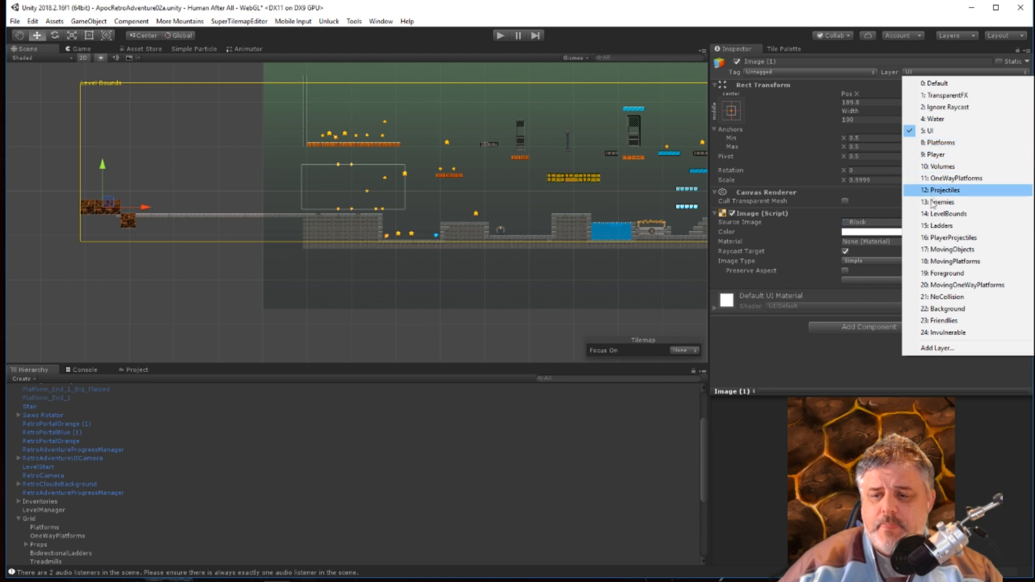
pyautogui.click(948, 310)
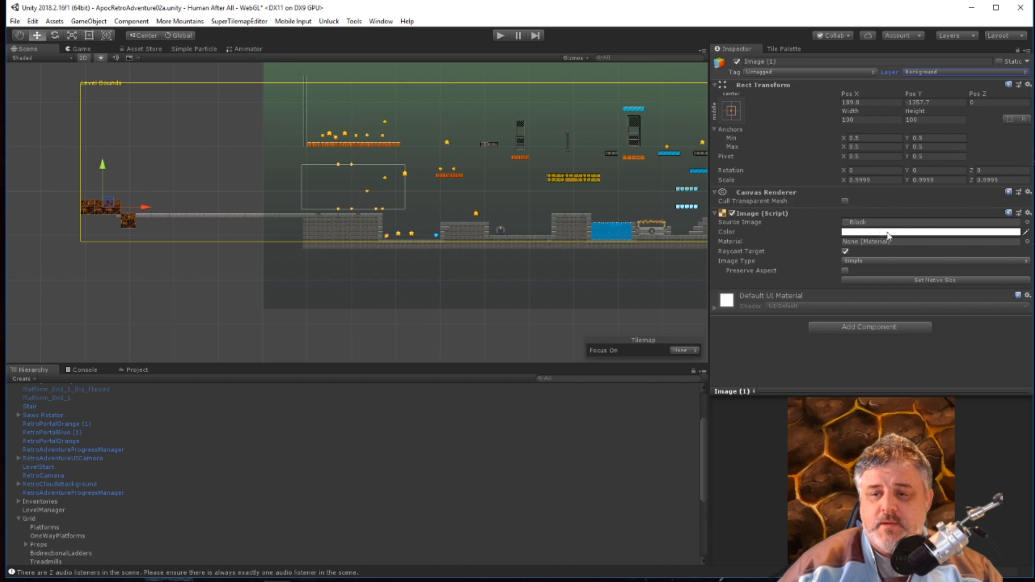
pyautogui.click(502, 36)
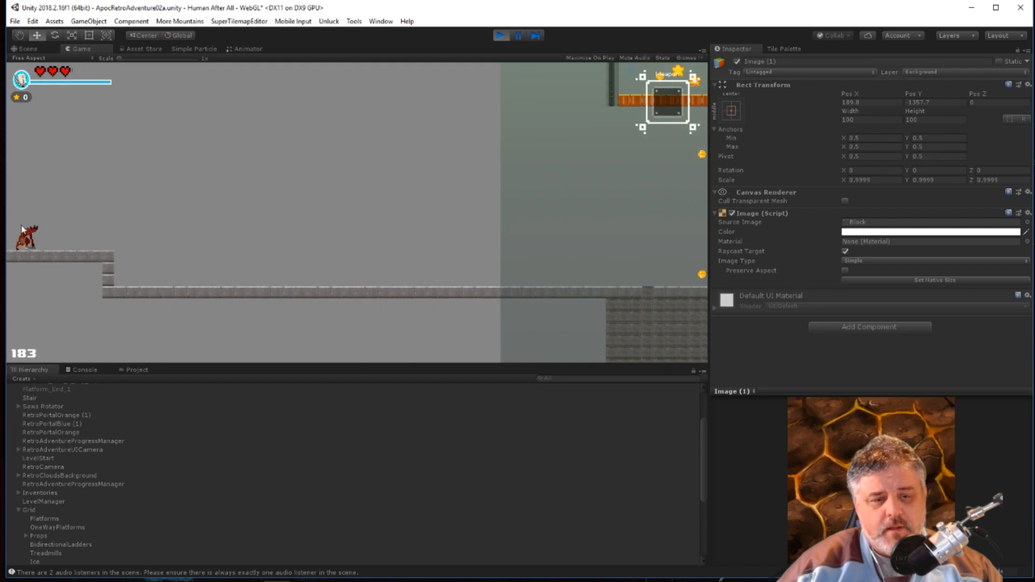
pyautogui.click(500, 36)
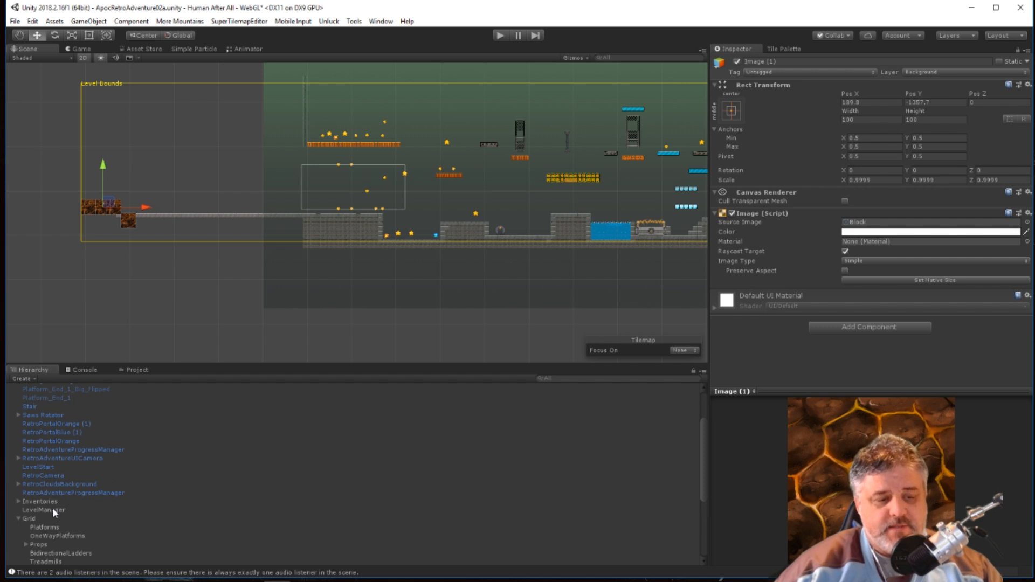
# Expand the LabBackground group and inspect the Sprite Renderer settings of Panel_B_1 (55).
pyautogui.scroll(3, 49, 439)
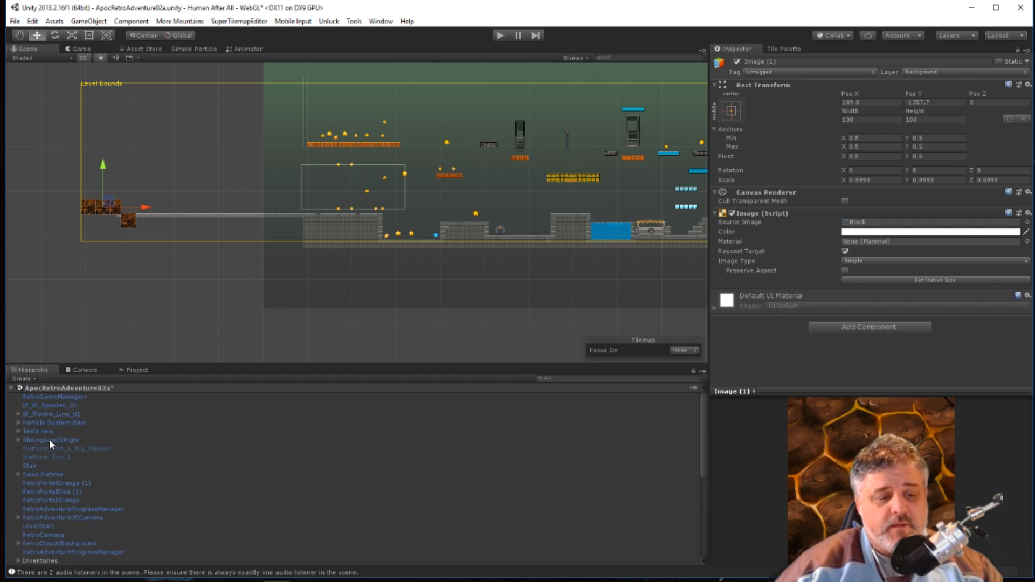
pyautogui.scroll(-5, 49, 438)
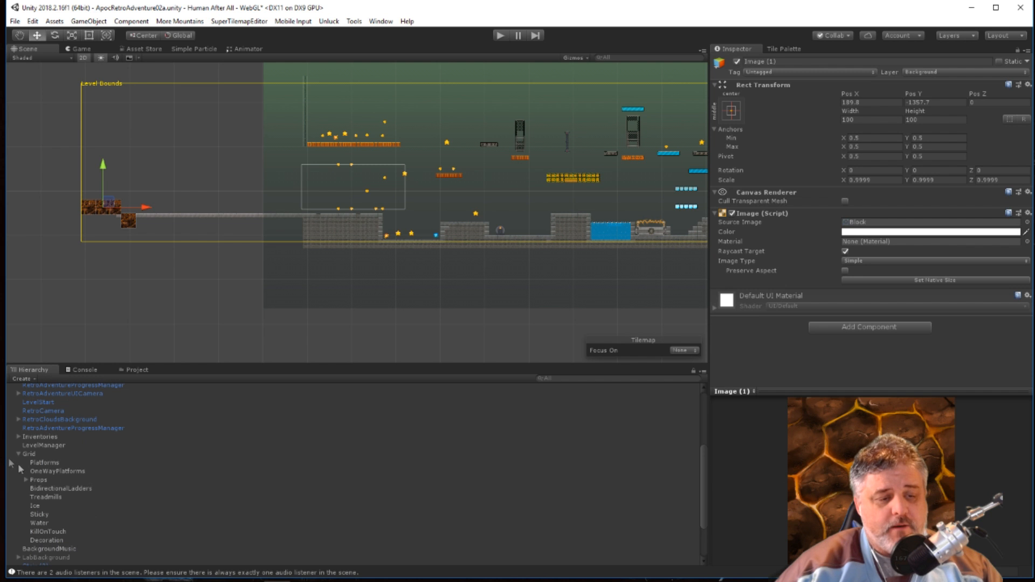
pyautogui.click(18, 454)
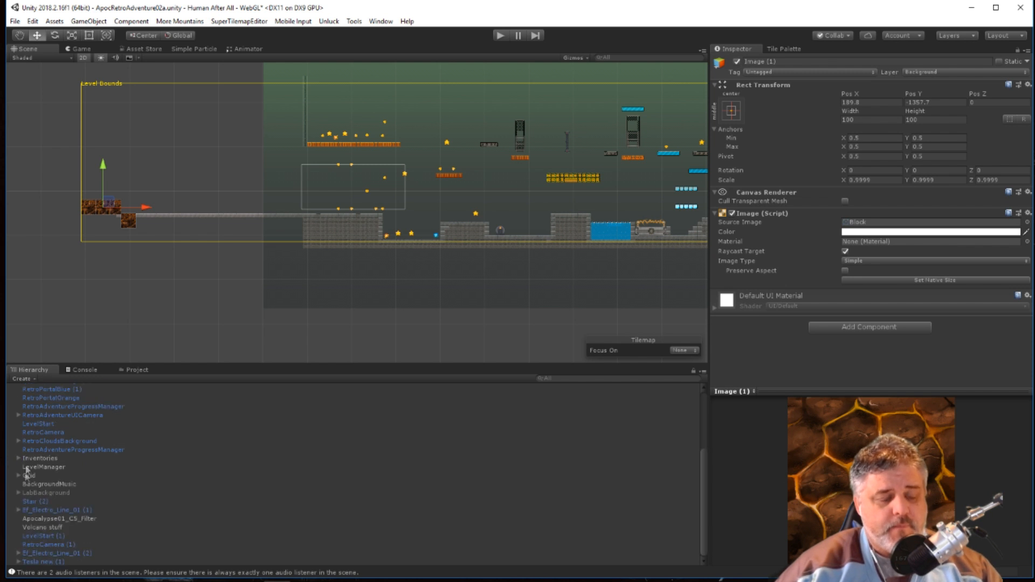
pyautogui.click(49, 493)
pyautogui.click(18, 493)
pyautogui.click(66, 502)
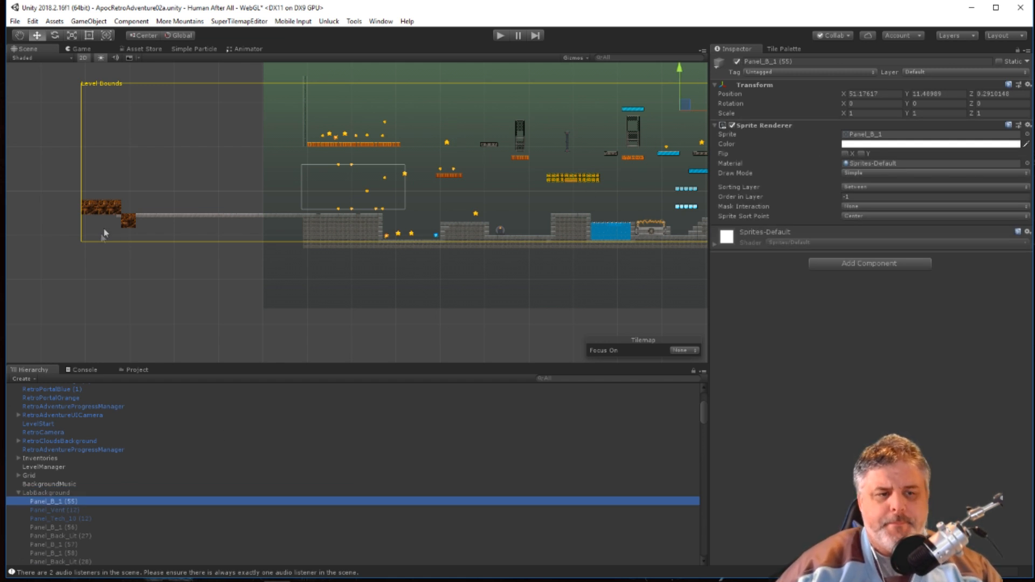
# Delete the three duplicated lava rock Images, keeping only the original Image at the left edge of the Level Bounds.
pyautogui.scroll(5, 101, 237)
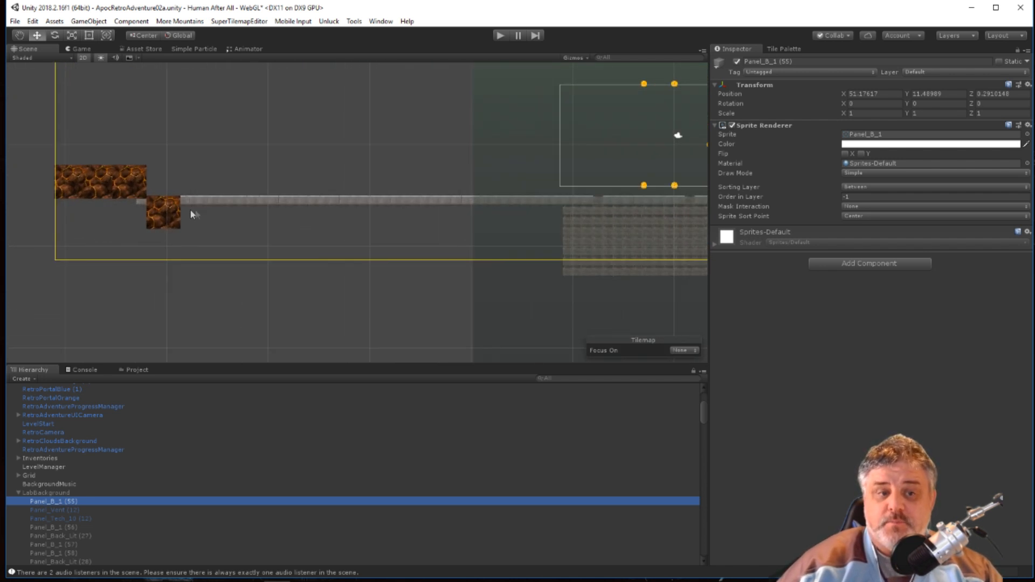
pyautogui.click(69, 183)
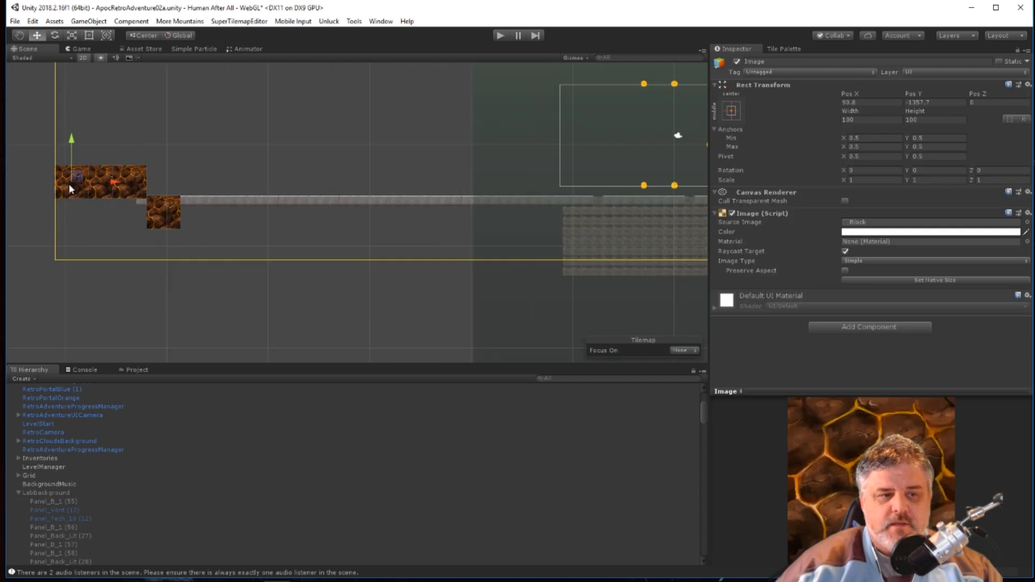
pyautogui.click(102, 191)
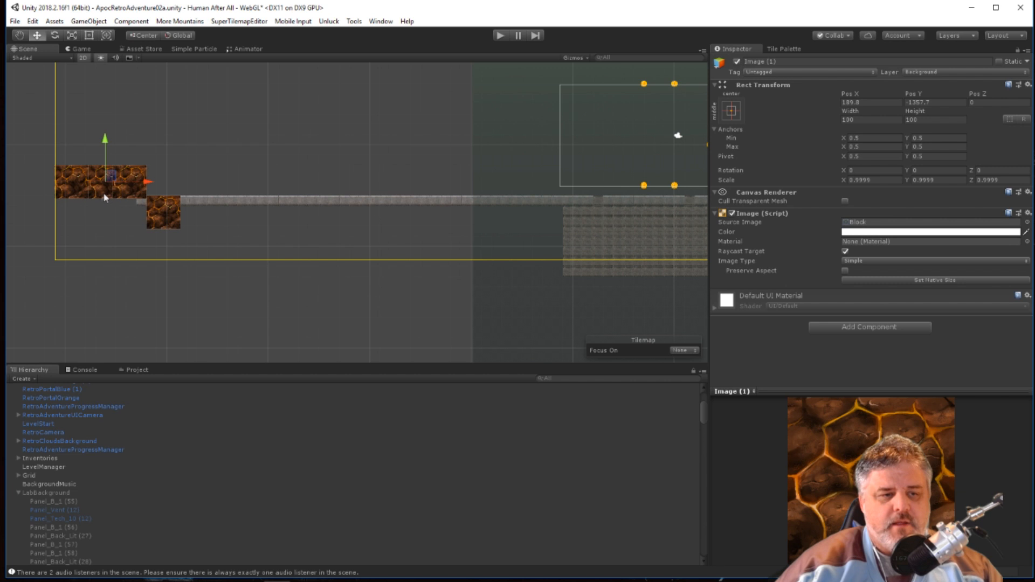
pyautogui.keyDown('shift'); pyautogui.click(139, 195); pyautogui.keyUp('shift')
pyautogui.keyDown('shift'); pyautogui.click(157, 208); pyautogui.keyUp('shift')
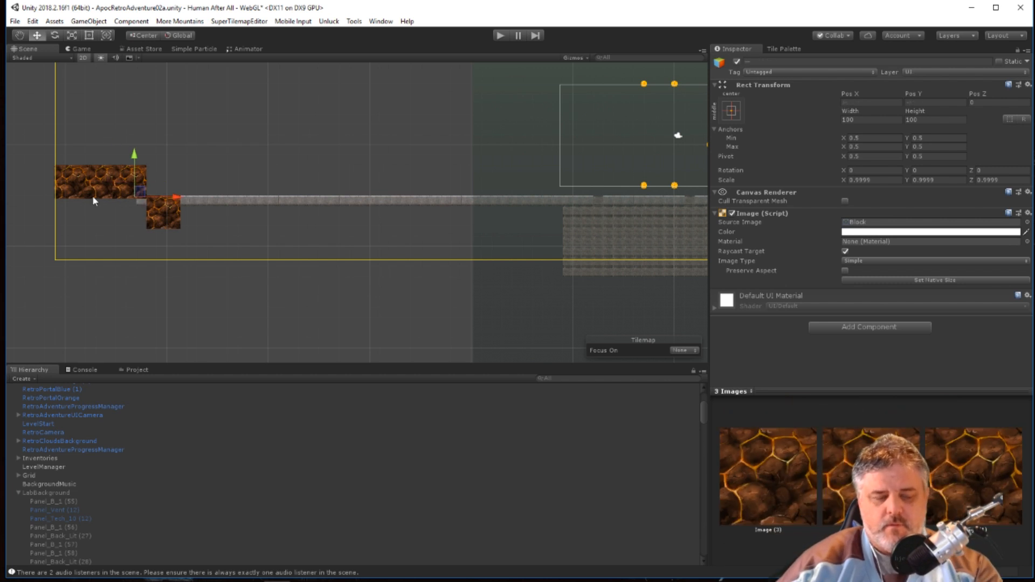
pyautogui.press('Delete')
# Remove the Image (Script) and Canvas Renderer components from the remaining lava rock Image.
pyautogui.click(84, 191)
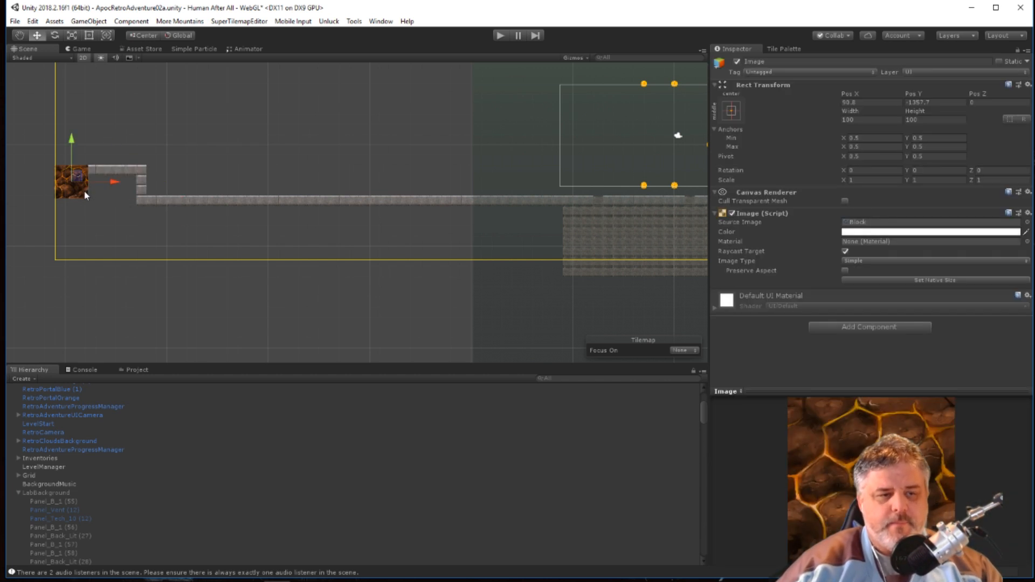
pyautogui.click(715, 213)
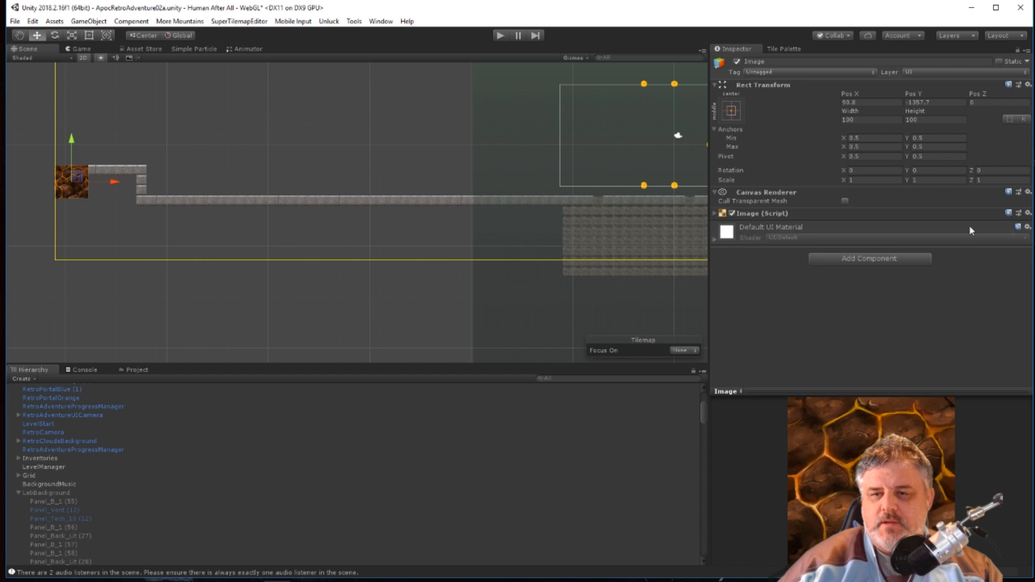
pyautogui.click(1027, 227)
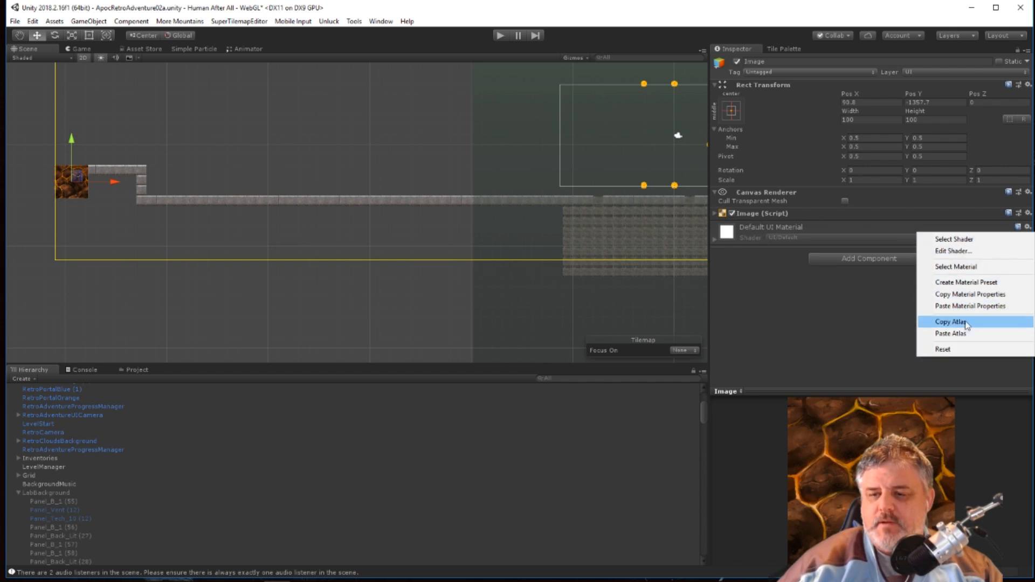
pyautogui.click(747, 285)
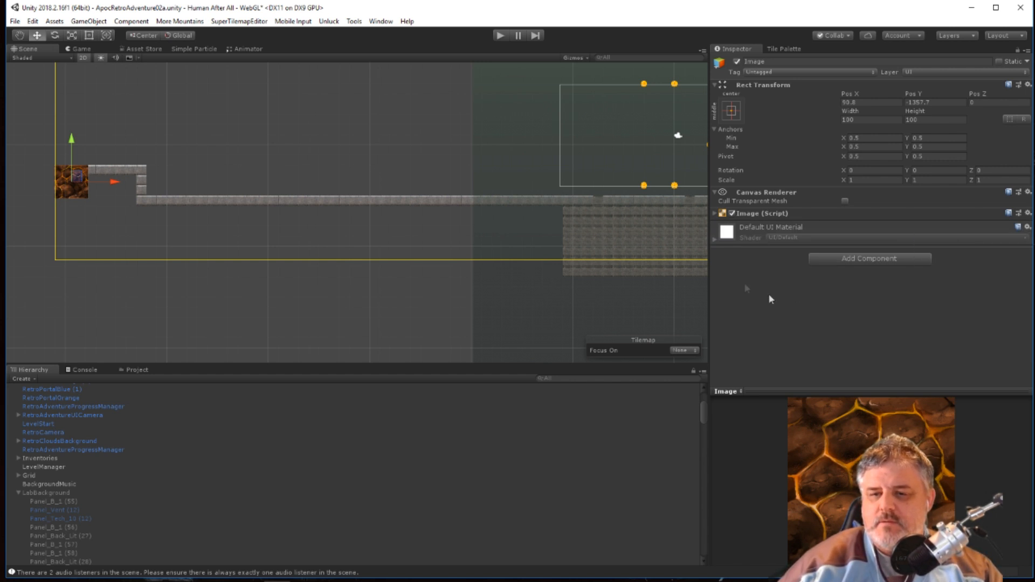
pyautogui.click(716, 213)
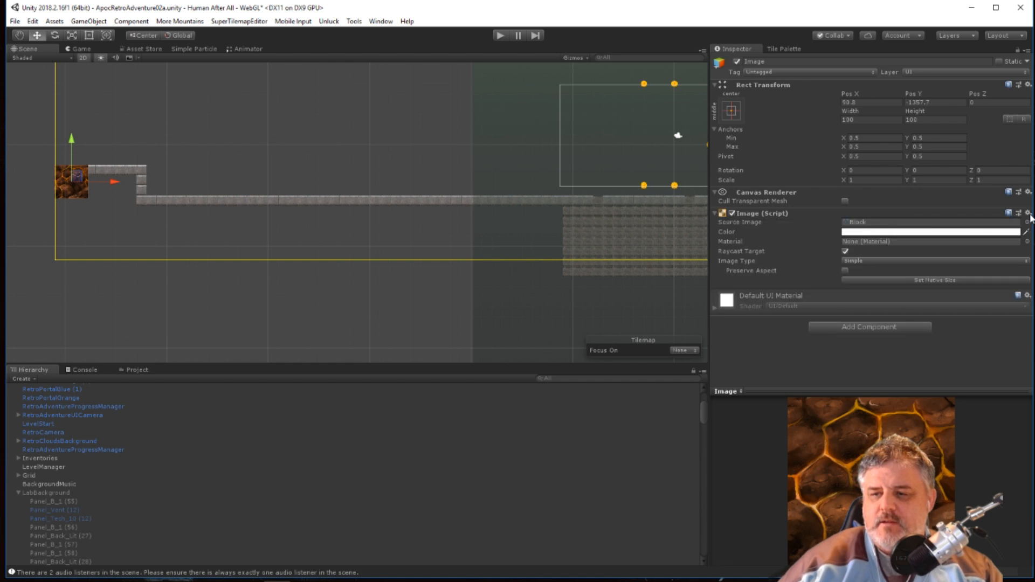
pyautogui.click(1028, 213)
pyautogui.click(960, 241)
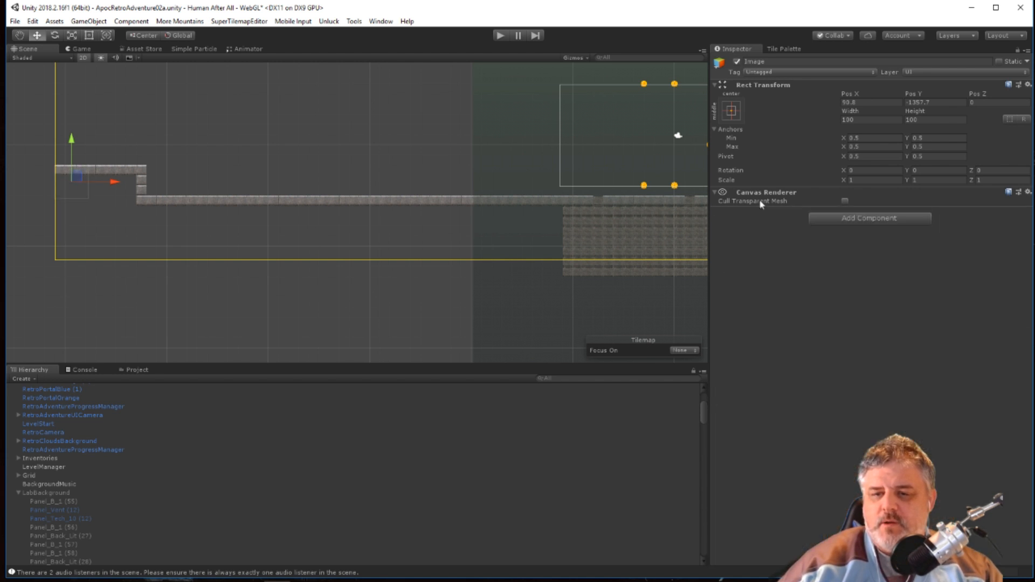
pyautogui.click(1028, 192)
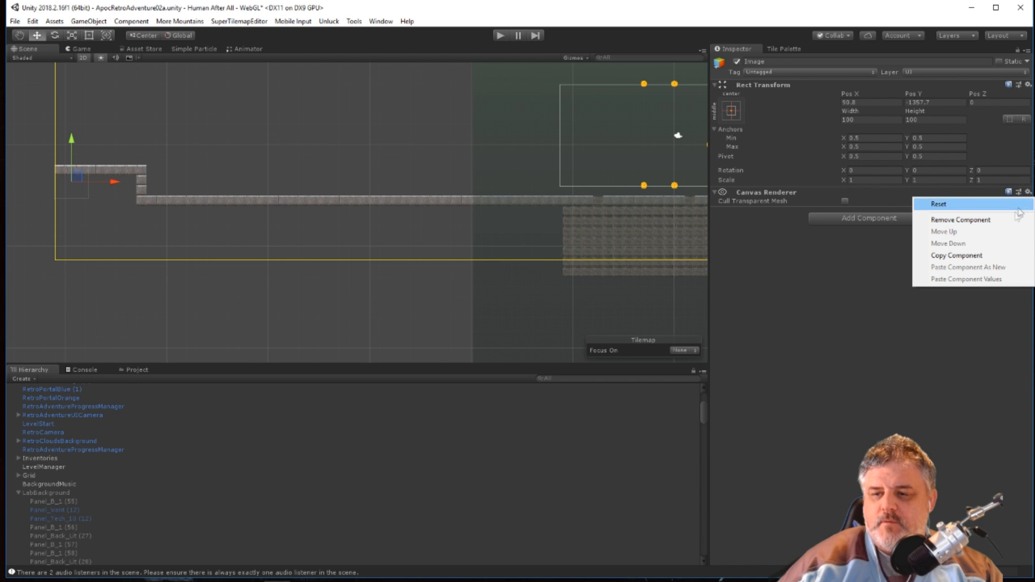
pyautogui.click(1009, 221)
# Add a Sprite Renderer component to the Image object.
pyautogui.click(879, 198)
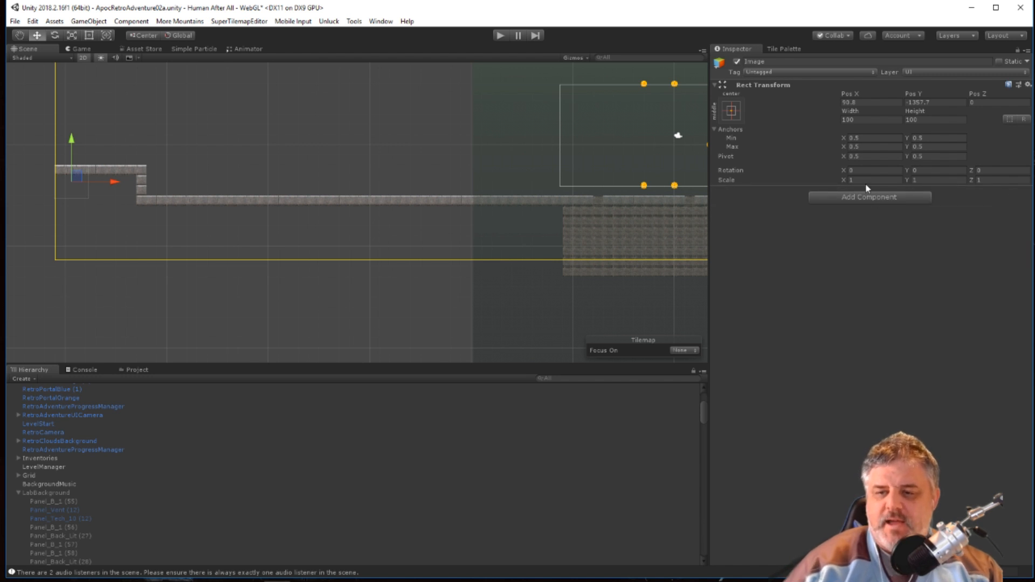
pyautogui.write('sprit3e')
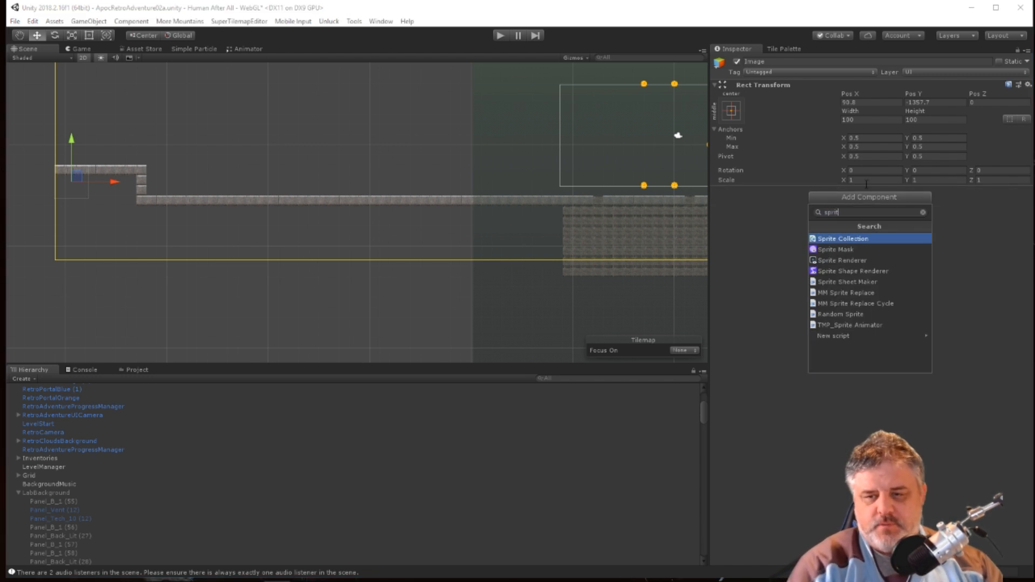
pyautogui.press('BackSpace')
pyautogui.press('BackSpace')
pyautogui.write('e')
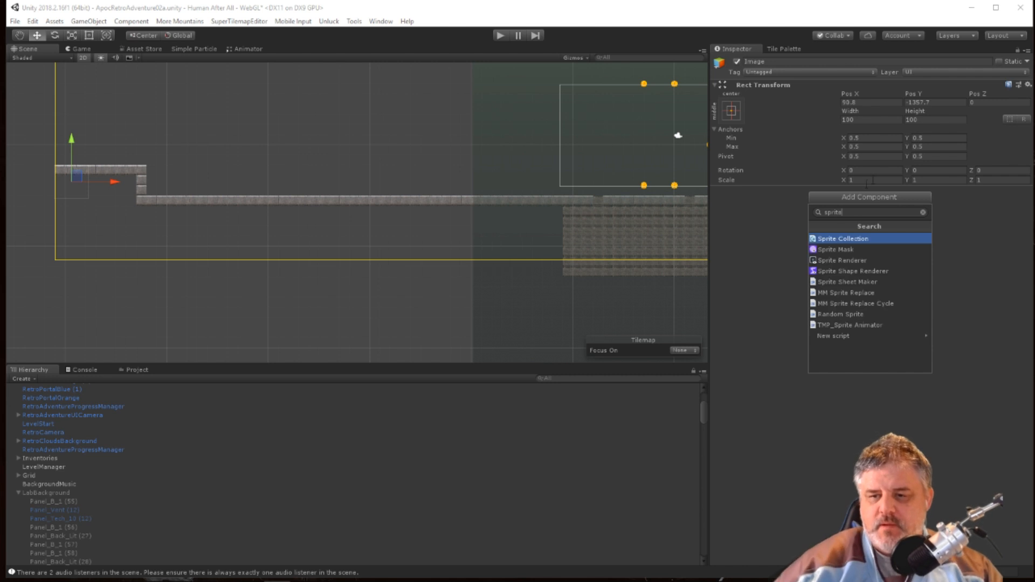
pyautogui.click(835, 263)
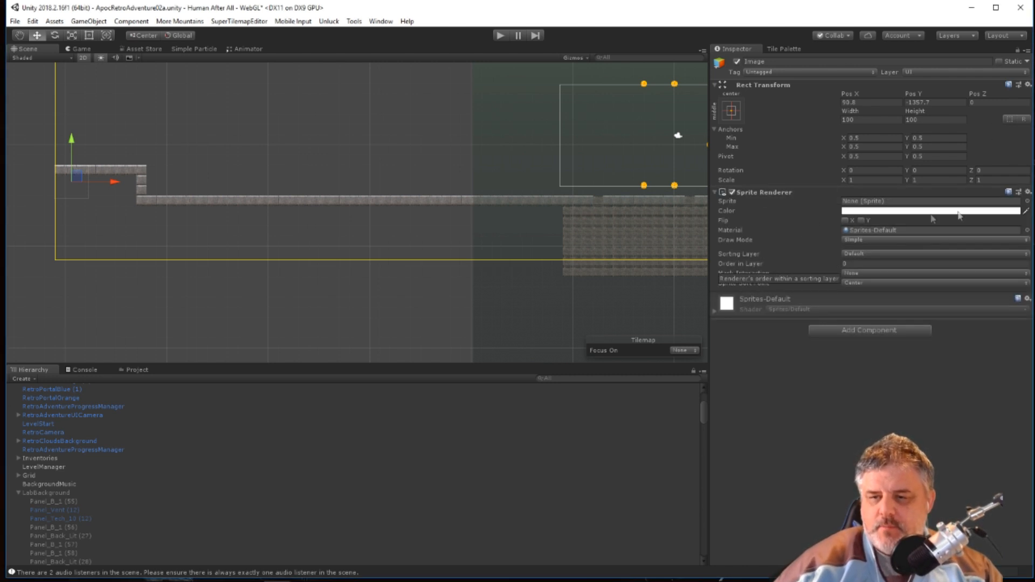
# Assign the Block lava rock sprite to the Image's Sprite Renderer.
pyautogui.click(1026, 201)
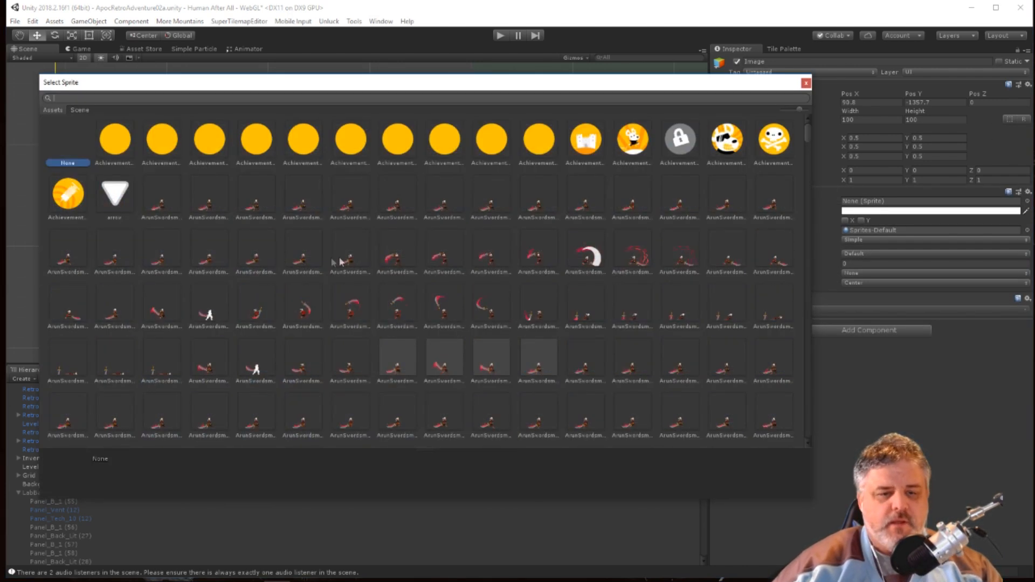
pyautogui.scroll(-10, 355, 280)
pyautogui.scroll(-10, 318, 321)
pyautogui.doubleClick(109, 183)
# Nudge the lava rock sprite slightly to the right below the ledge and set its width and height to 50.
pyautogui.scroll(6, 53, 196)
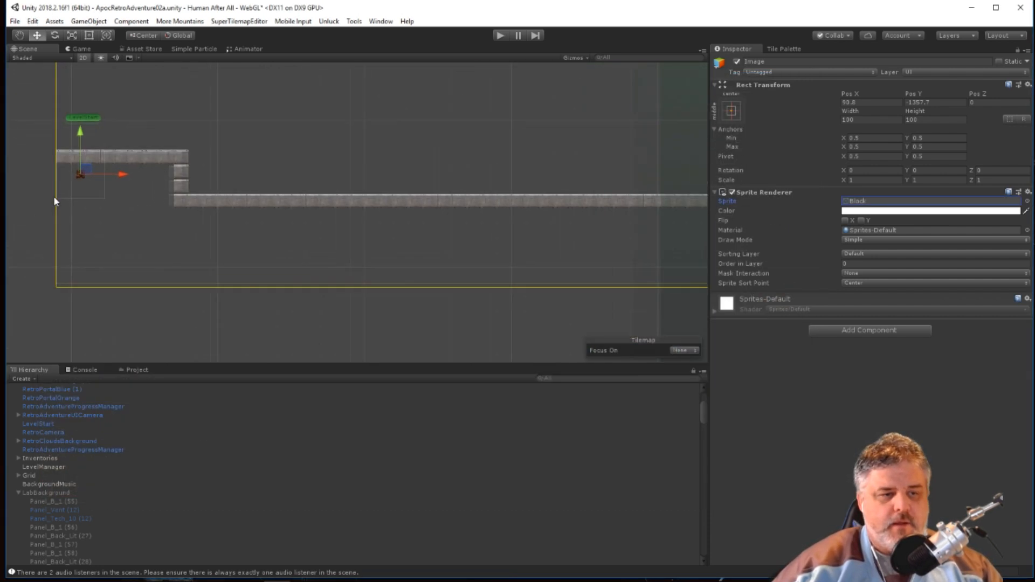
pyautogui.scroll(5, 54, 197)
pyautogui.moveTo(257, 137); pyautogui.dragTo(408, 211, button='middle')
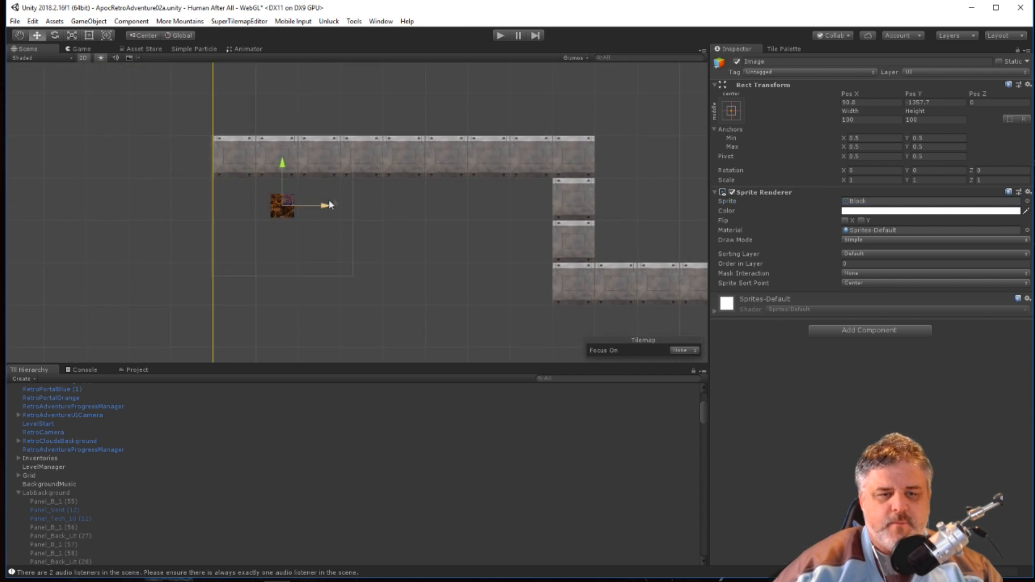
pyautogui.click(319, 206)
pyautogui.click(290, 203)
pyautogui.moveTo(325, 208)
pyautogui.mouseDown()
pyautogui.moveTo(348, 207)
pyautogui.moveTo(329, 207)
pyautogui.mouseUp()
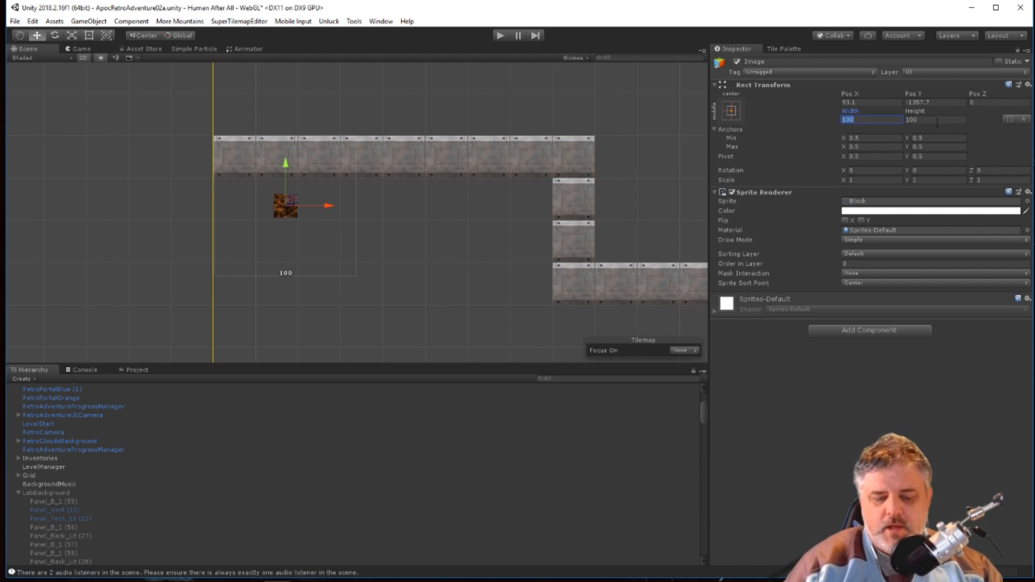
pyautogui.write('50')
pyautogui.press('Tab')
pyautogui.write('50')
pyautogui.press('Tab')
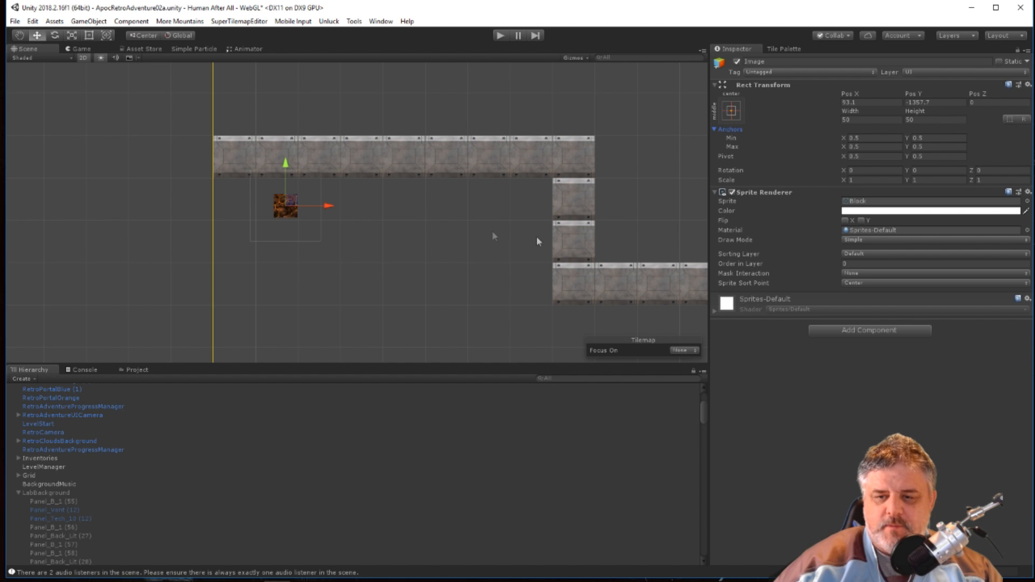
# Move the lava rock sprite to the ledge's upper-left corner at the Level Bounds edge and set its width and height to 25.
pyautogui.moveTo(281, 162); pyautogui.dragTo(280, 105)
pyautogui.moveTo(329, 147); pyautogui.dragTo(271, 163)
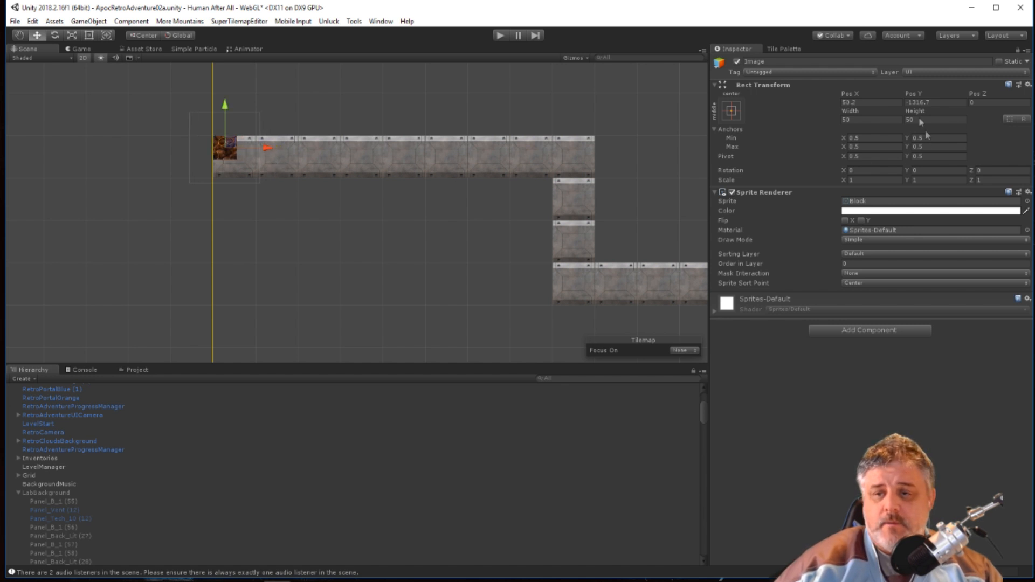
pyautogui.click(868, 119)
pyautogui.write('25')
pyautogui.press('Tab')
pyautogui.write('25')
pyautogui.press('Return')
# Set the lava rock sprite's width and height to 20.
pyautogui.click(864, 120)
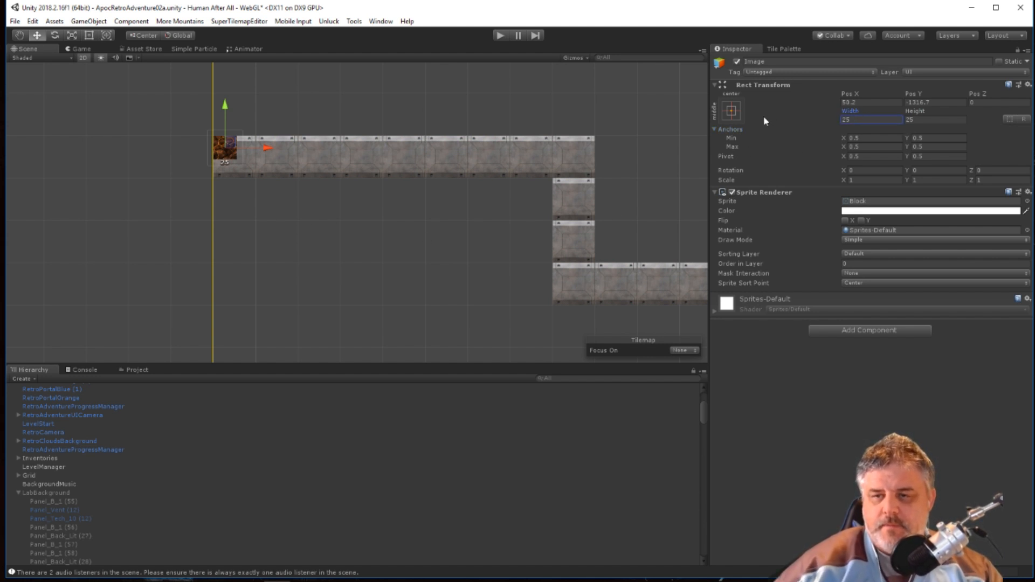
pyautogui.write('20')
pyautogui.press('Tab')
pyautogui.write('20')
pyautogui.scroll(10, 206, 250)
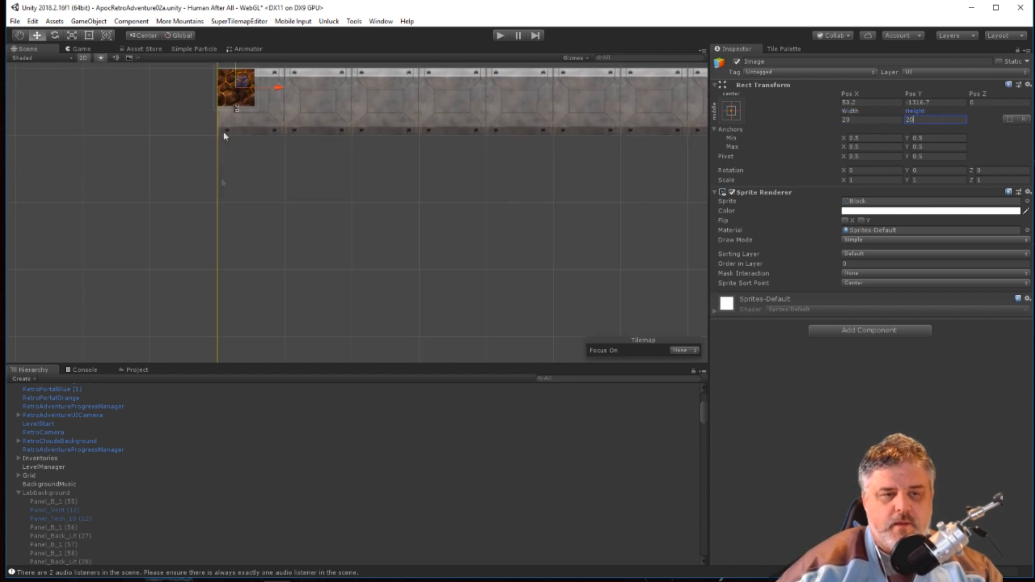
pyautogui.moveTo(278, 130); pyautogui.dragTo(335, 215, button='middle')
# Set the lava rock sprite's width and height to 15.
pyautogui.click(862, 120)
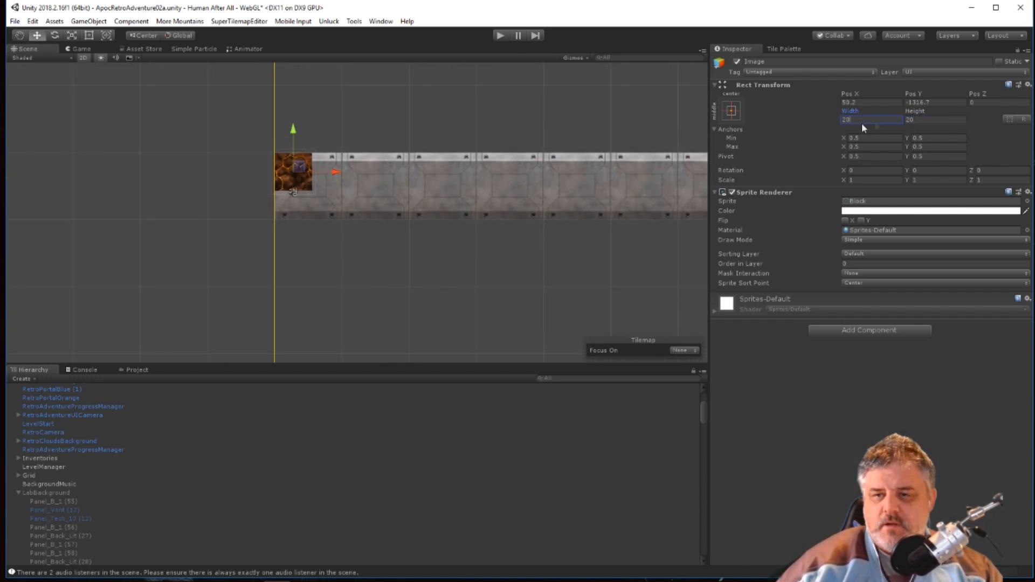
pyautogui.write('15')
pyautogui.press('Tab')
pyautogui.write('15')
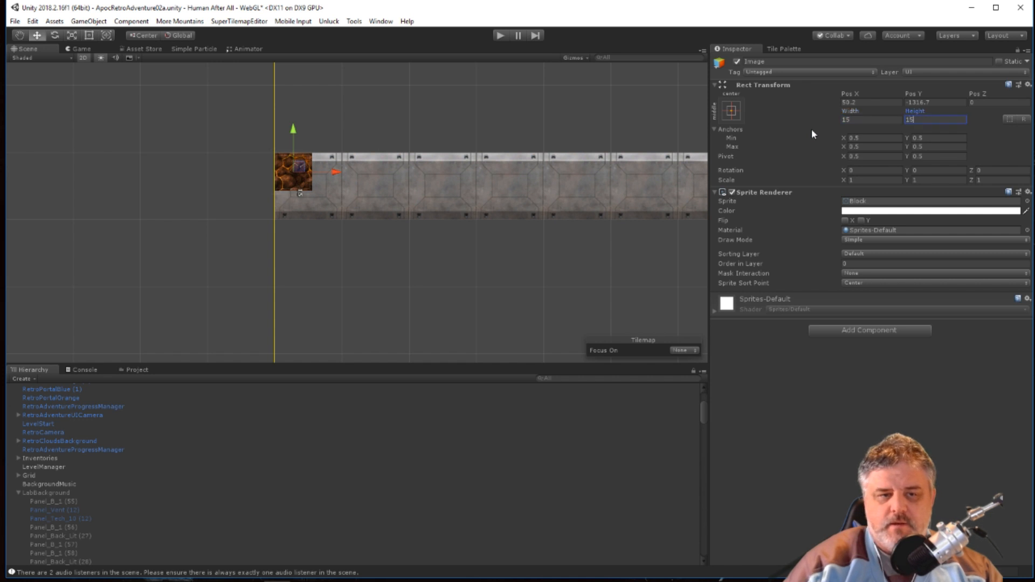
# Set the lava rock sprite's width and height to 18 and raise it flush with the ledge's upper surface.
pyautogui.click(853, 119)
pyautogui.write('18')
pyautogui.press('Tab')
pyautogui.write('18')
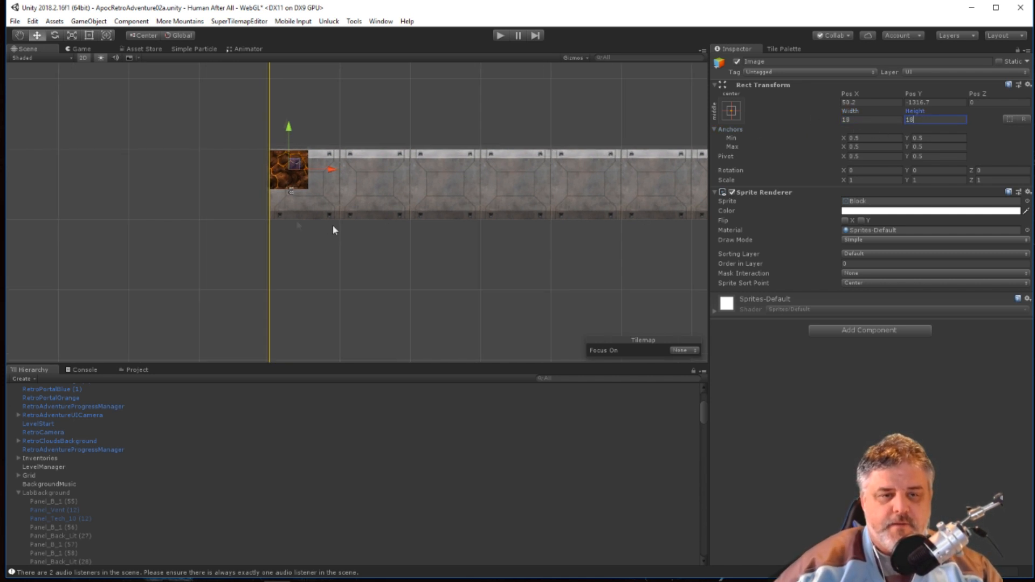
pyautogui.scroll(3, 253, 222)
pyautogui.moveTo(314, 114); pyautogui.dragTo(317, 111)
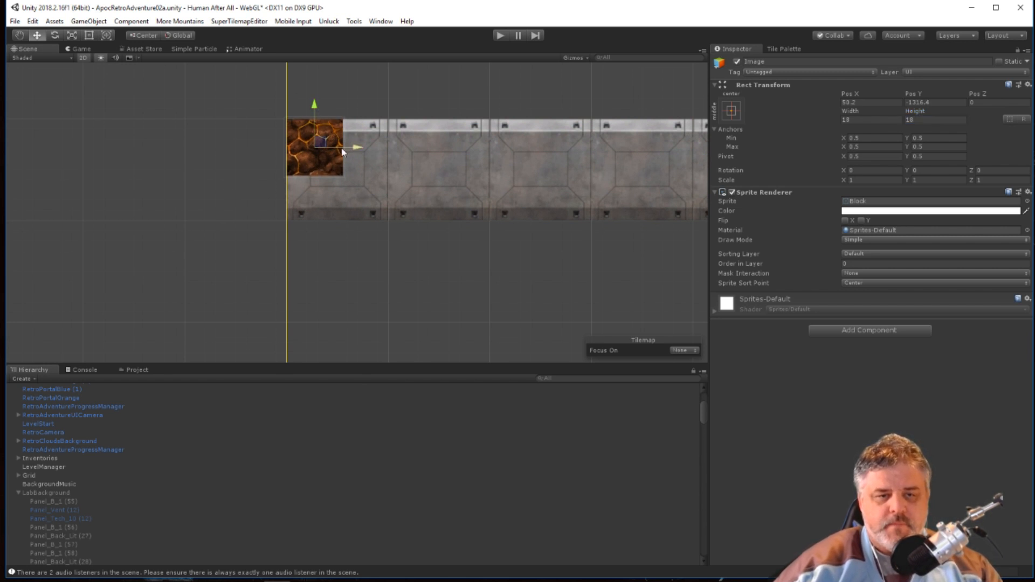
# Duplicate the lava rock sprite three times and line the copies up end to end along the ledge.
pyautogui.click(316, 161)
pyautogui.click(355, 163)
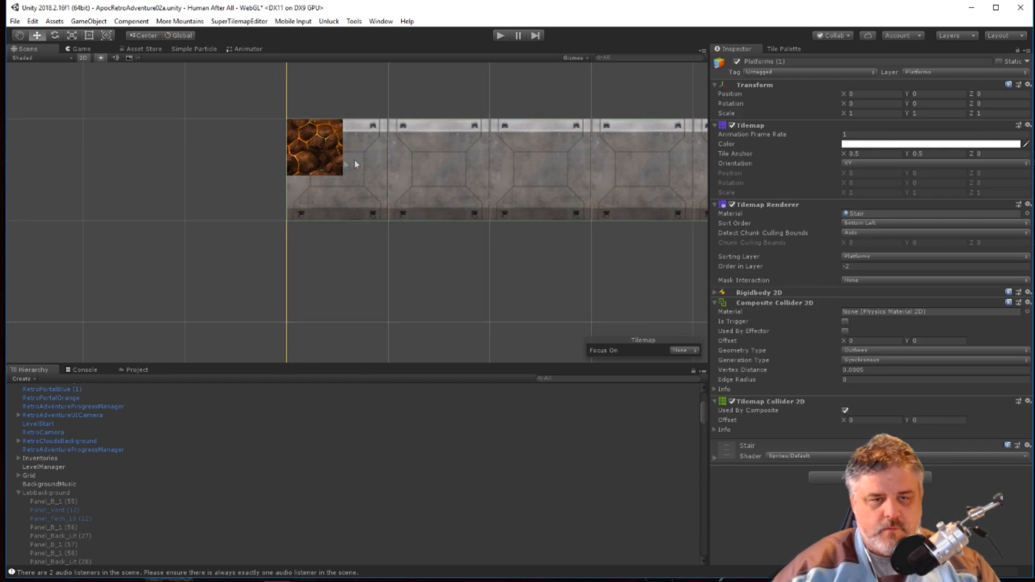
pyautogui.click(304, 122)
pyautogui.moveTo(359, 151); pyautogui.dragTo(526, 146)
pyautogui.hotkey('ctrl', 'd')
pyautogui.hotkey('ctrl', 'd')
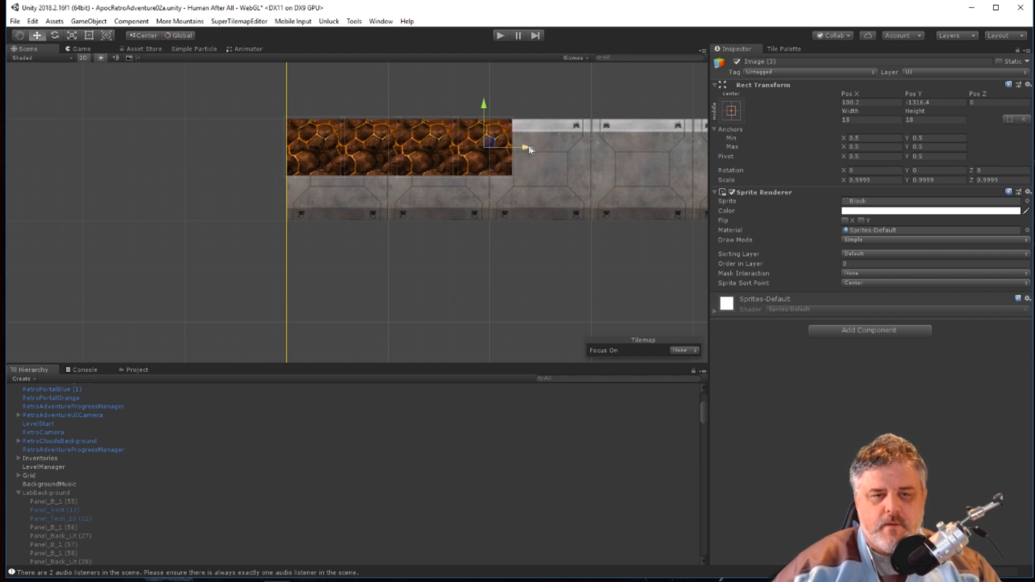
# Duplicate the row of four lava rock sprites and place the copies directly to its right along the ledge.
pyautogui.moveTo(256, 94); pyautogui.dragTo(561, 189)
pyautogui.scroll(-5, 561, 189)
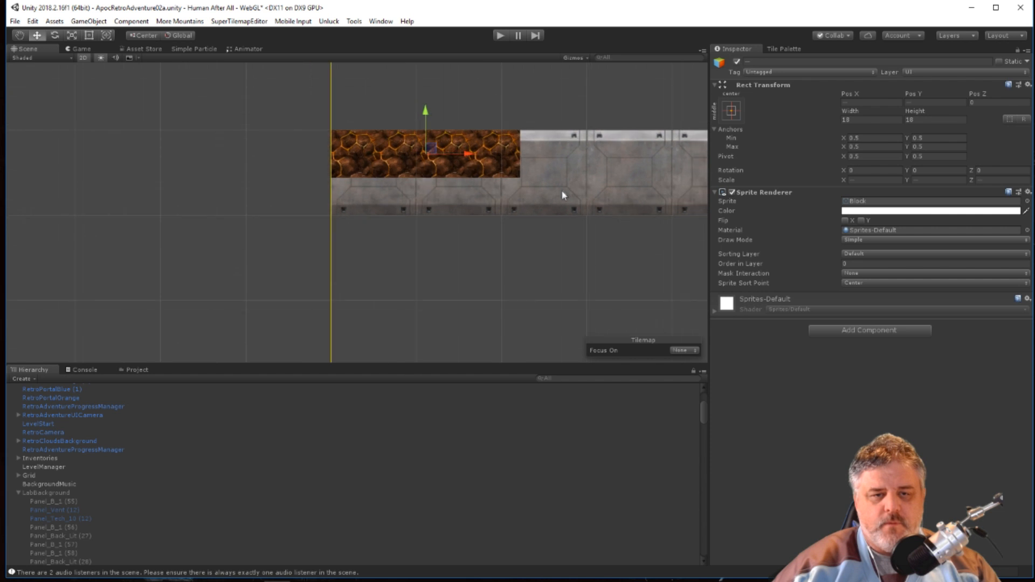
pyautogui.hotkey('ctrl', 'd')
pyautogui.moveTo(519, 173); pyautogui.dragTo(627, 168)
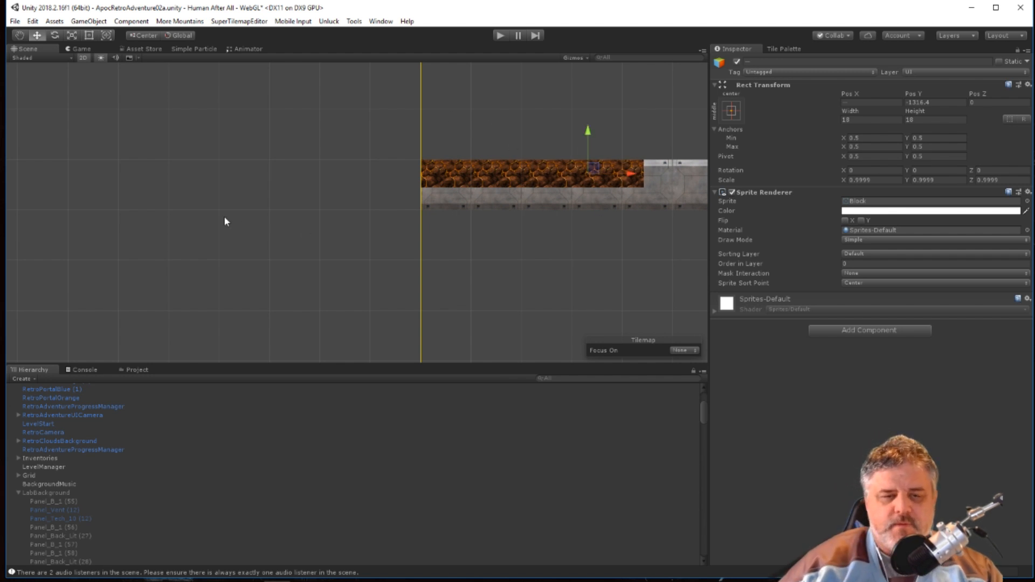
# Play-test the level to check the lava rock ledge at the level start, and stop the test.
pyautogui.scroll(-5, 367, 216)
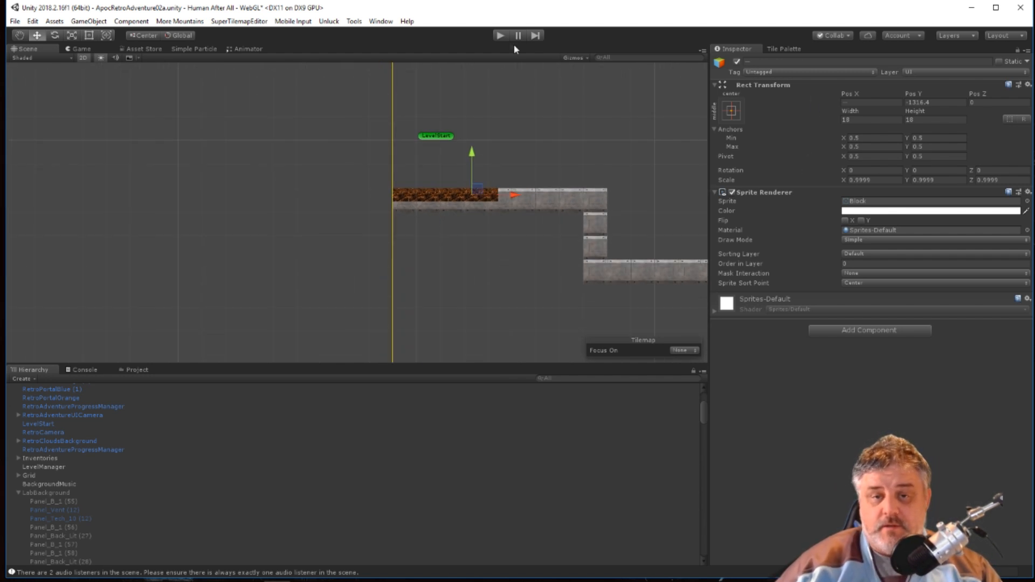
pyautogui.click(500, 36)
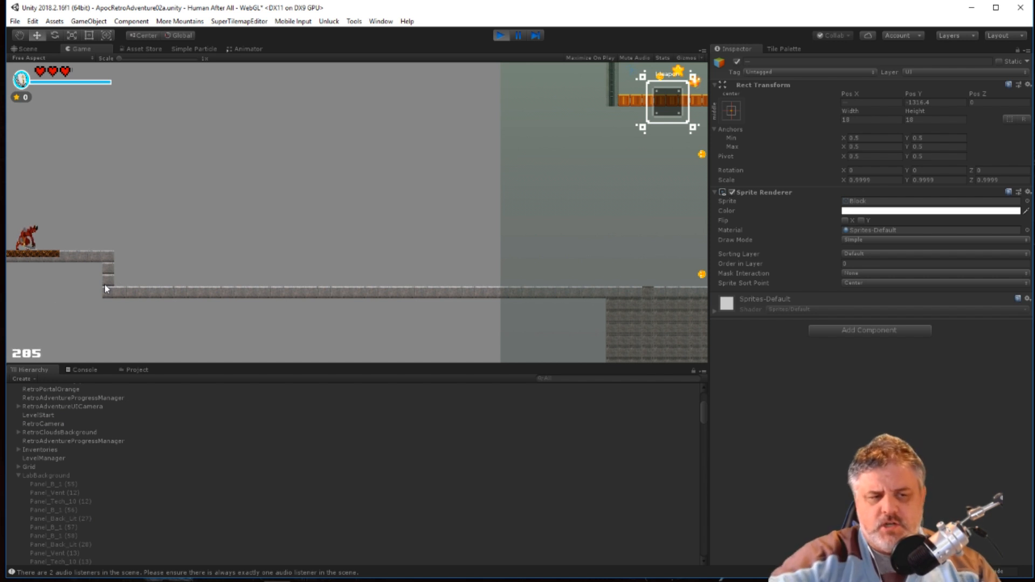
pyautogui.click(505, 35)
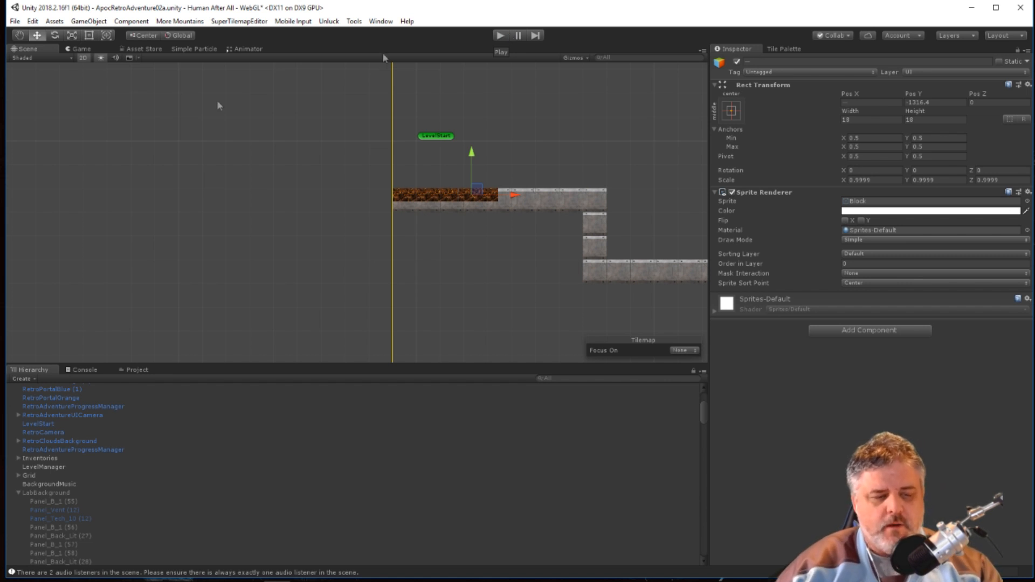
pyautogui.scroll(-2, 346, 326)
pyautogui.scroll(-4, 340, 276)
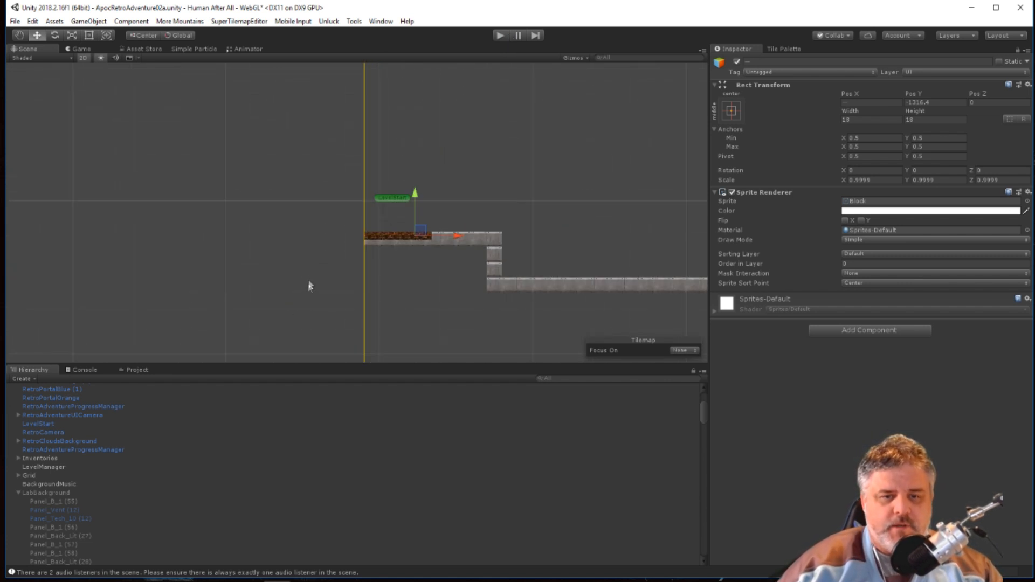
pyautogui.scroll(-3, 541, 222)
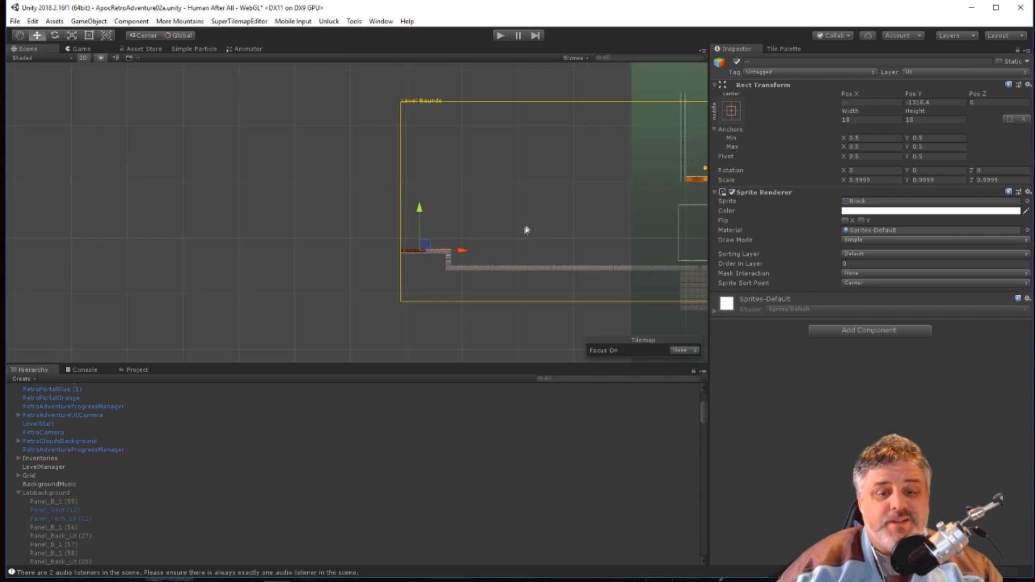
pyautogui.moveTo(548, 225); pyautogui.dragTo(162, 226, button='middle')
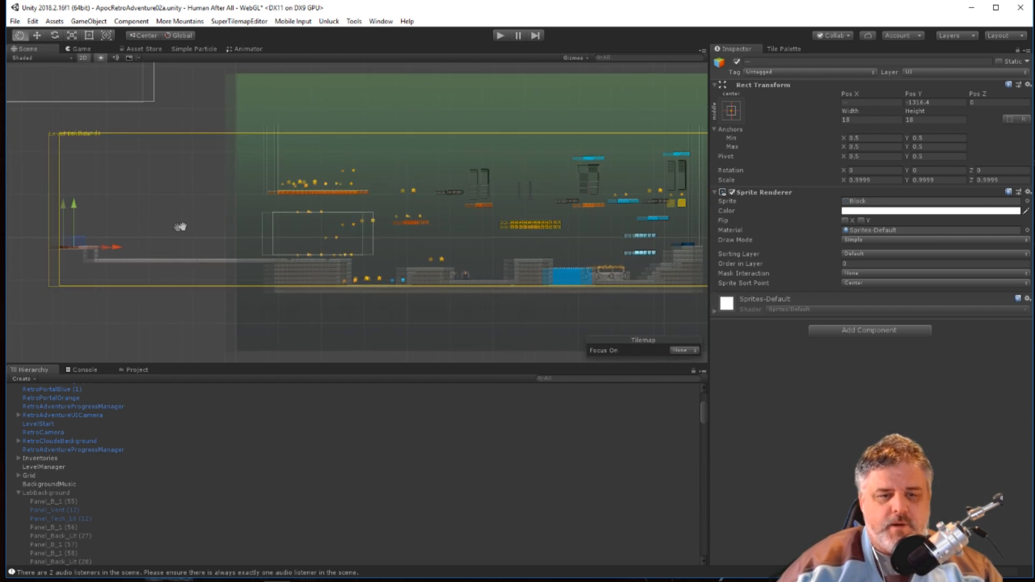
pyautogui.scroll(-3, 189, 227)
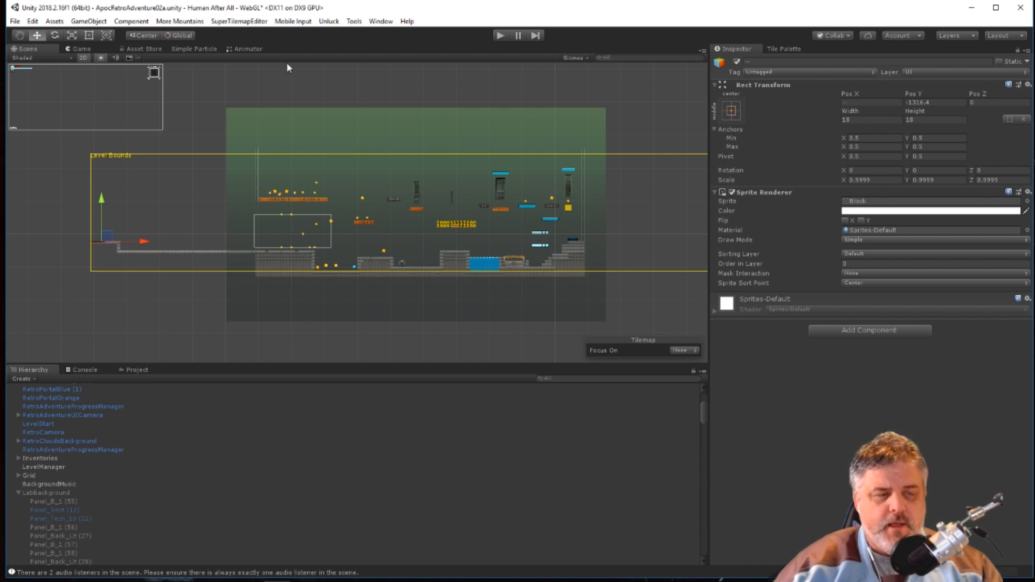
# Save the scene under the new name HAA_CH01 in the project's Assets > Scenes folder.
pyautogui.click(15, 21)
pyautogui.click(41, 73)
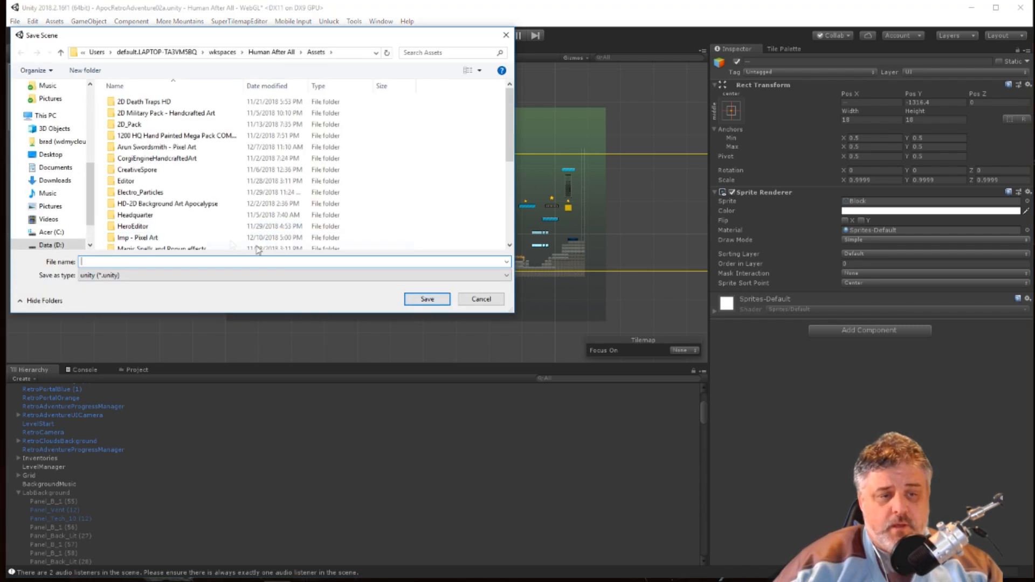
pyautogui.scroll(-5, 192, 195)
pyautogui.scroll(1, 190, 192)
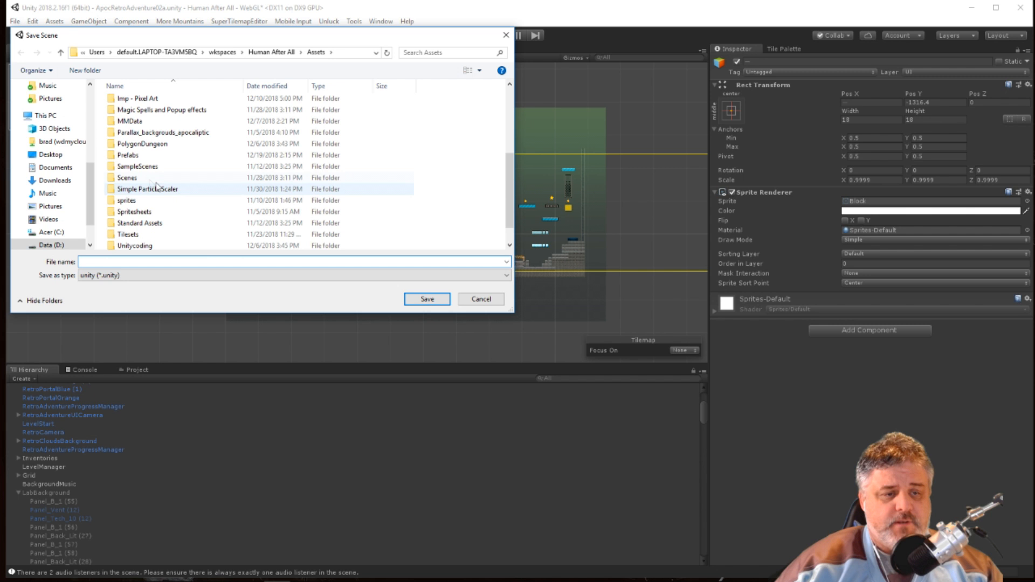
pyautogui.doubleClick(190, 186)
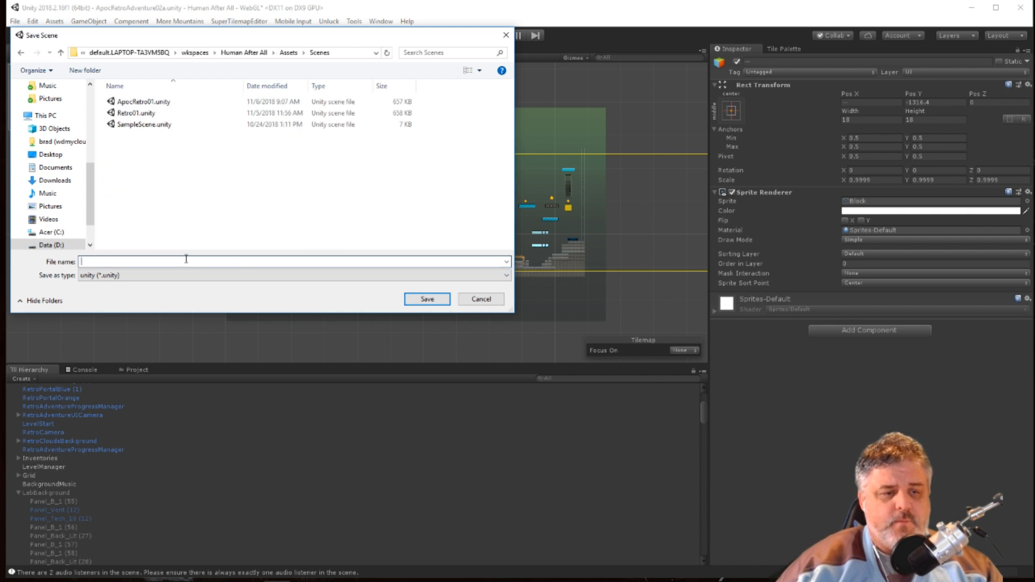
pyautogui.click(186, 261)
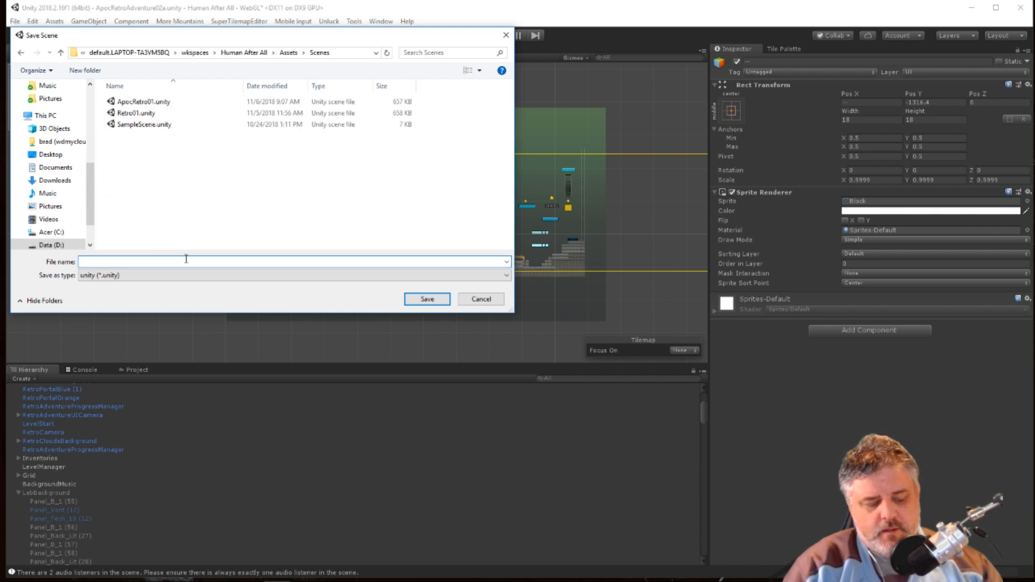
pyautogui.write('H')
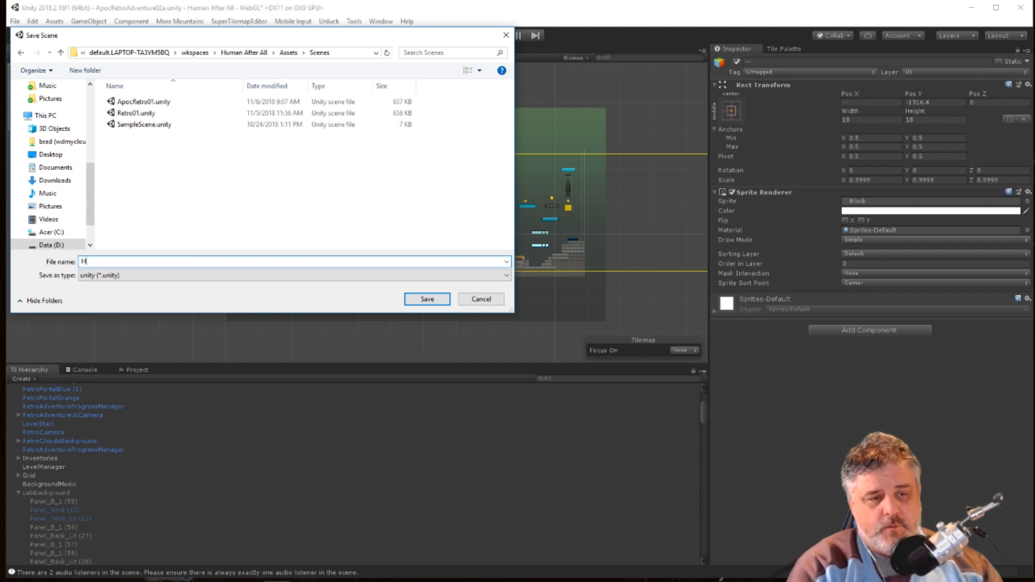
pyautogui.write('AA')
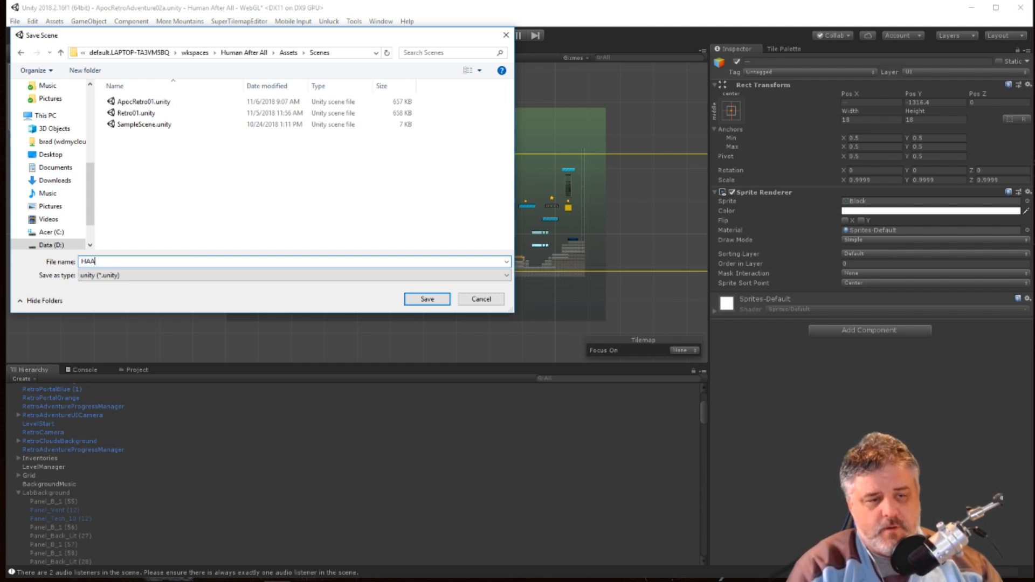
pyautogui.write('_CH01')
pyautogui.click(427, 299)
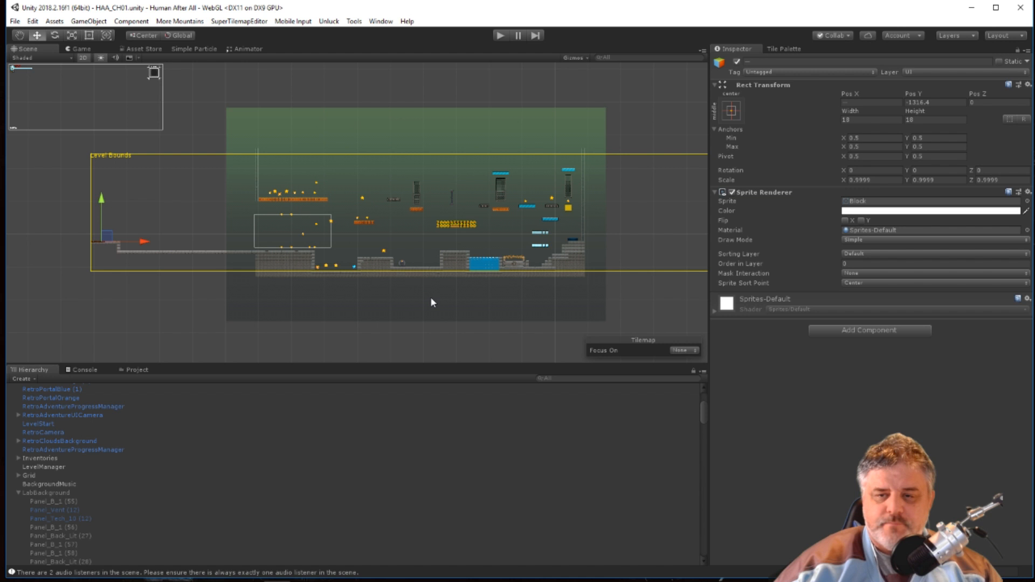